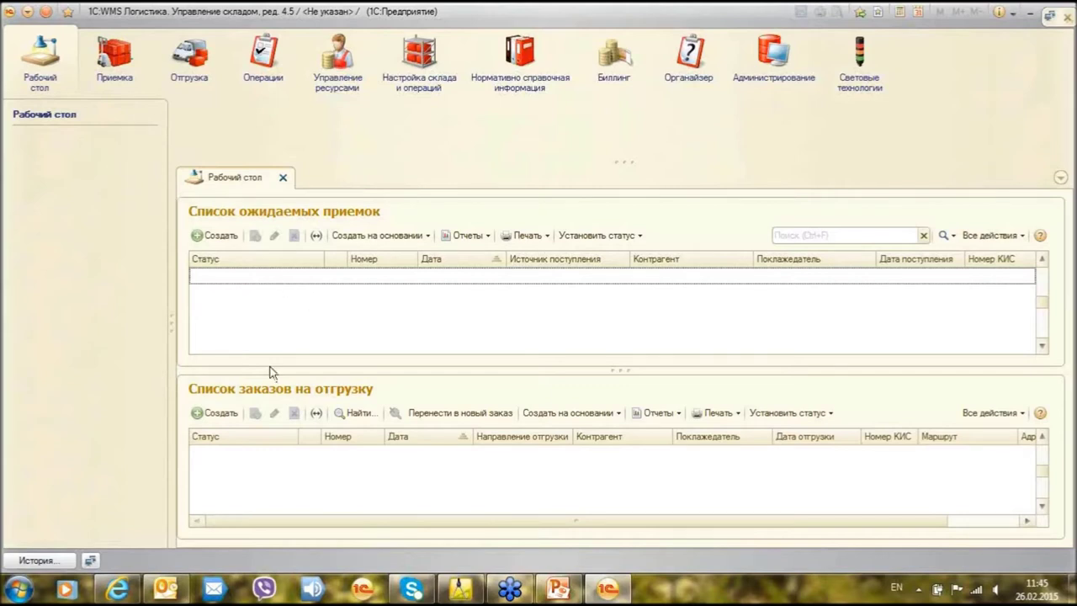
Open the expected receipts list (Ожидаемые приемки) and the receipts list (Приемки) from the Приемка section.
click(303, 464)
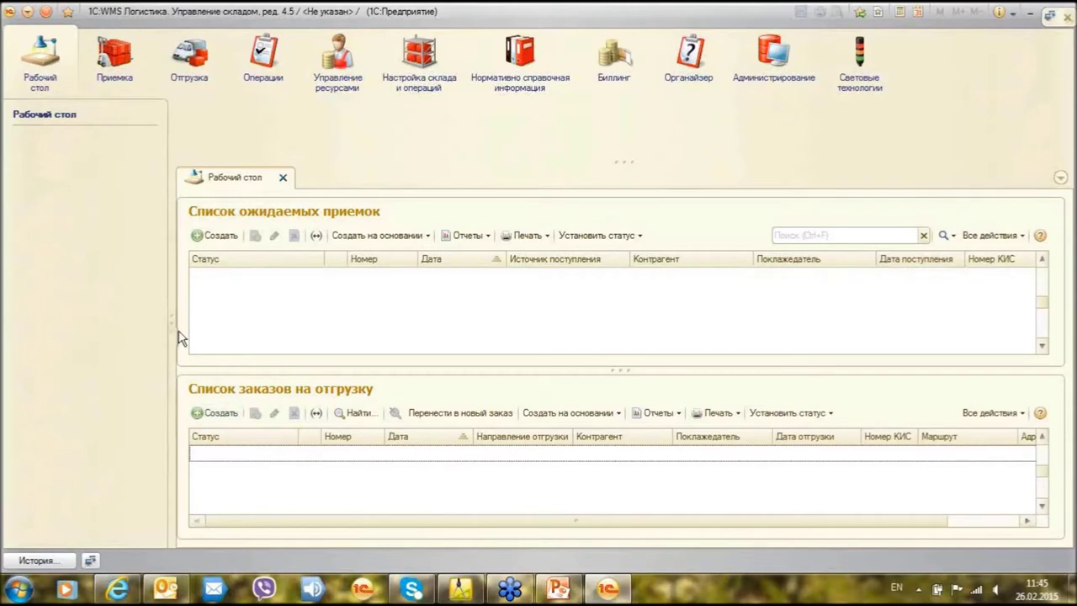
drag(172, 336, 118, 333)
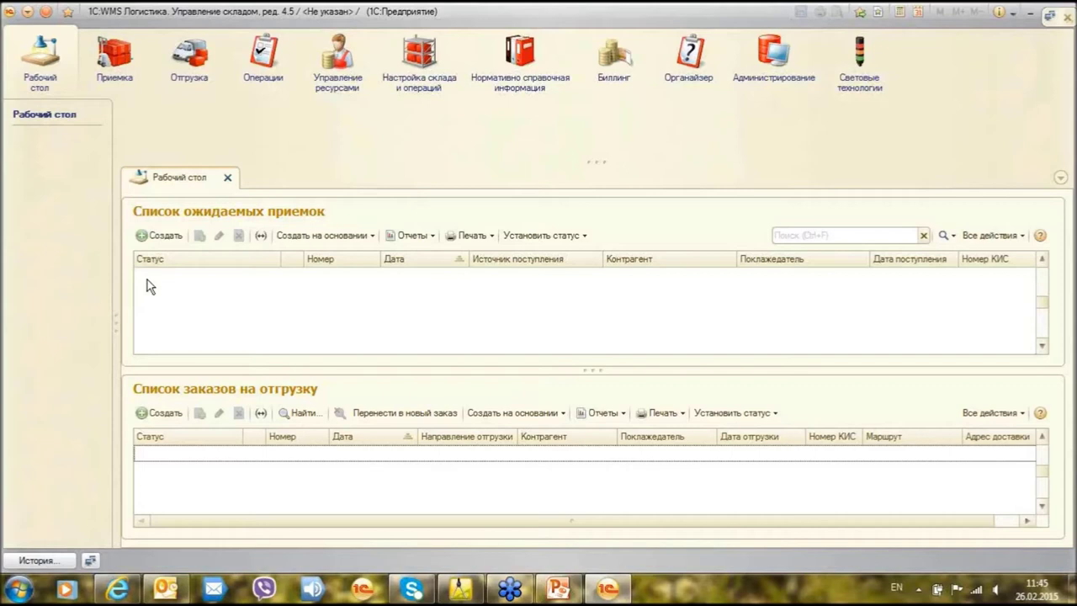
click(115, 59)
drag(117, 334, 159, 335)
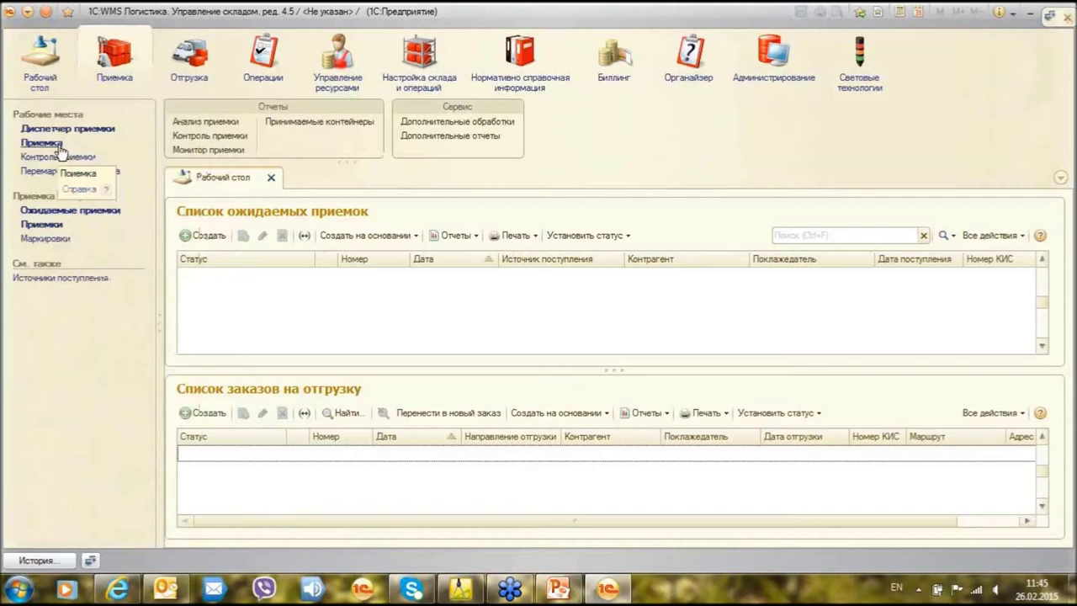
click(81, 211)
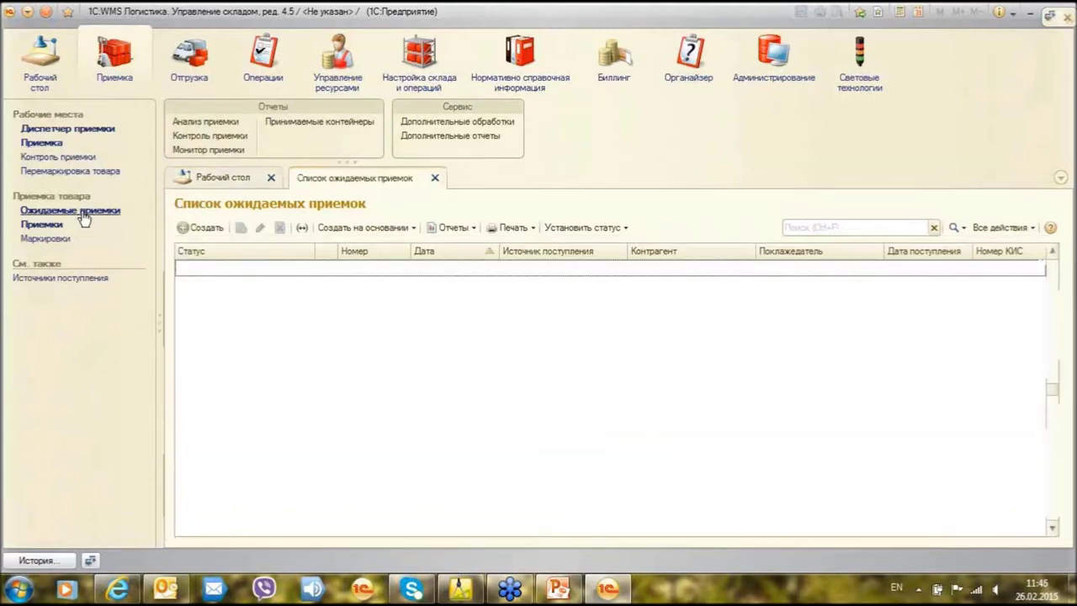
click(30, 225)
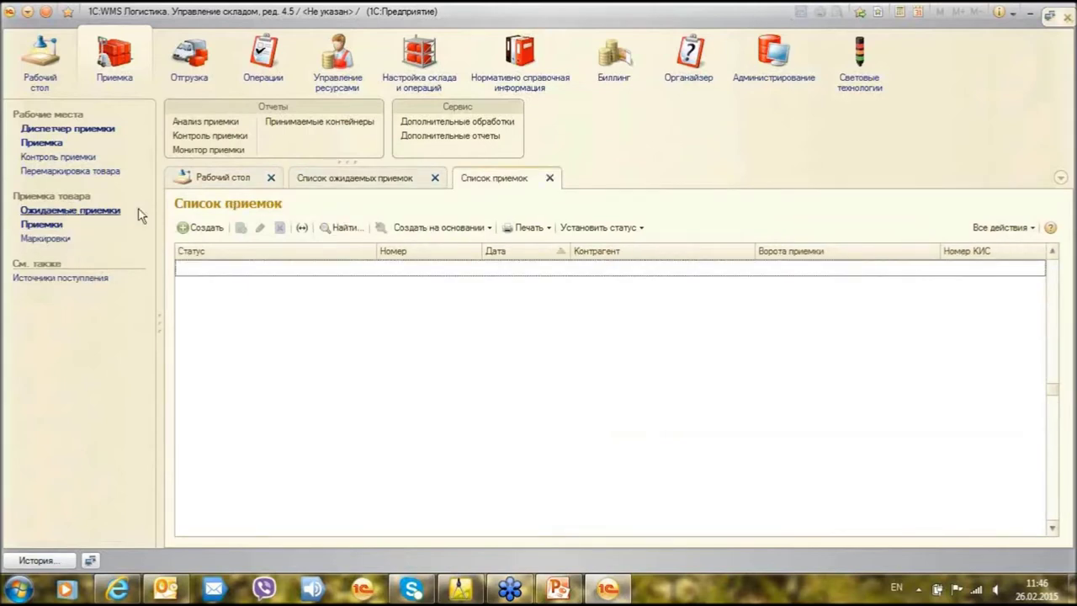
Look over the commands of the Отгрузка and Нормативно справочная информация sections, widening the navigation area to show full names.
click(190, 77)
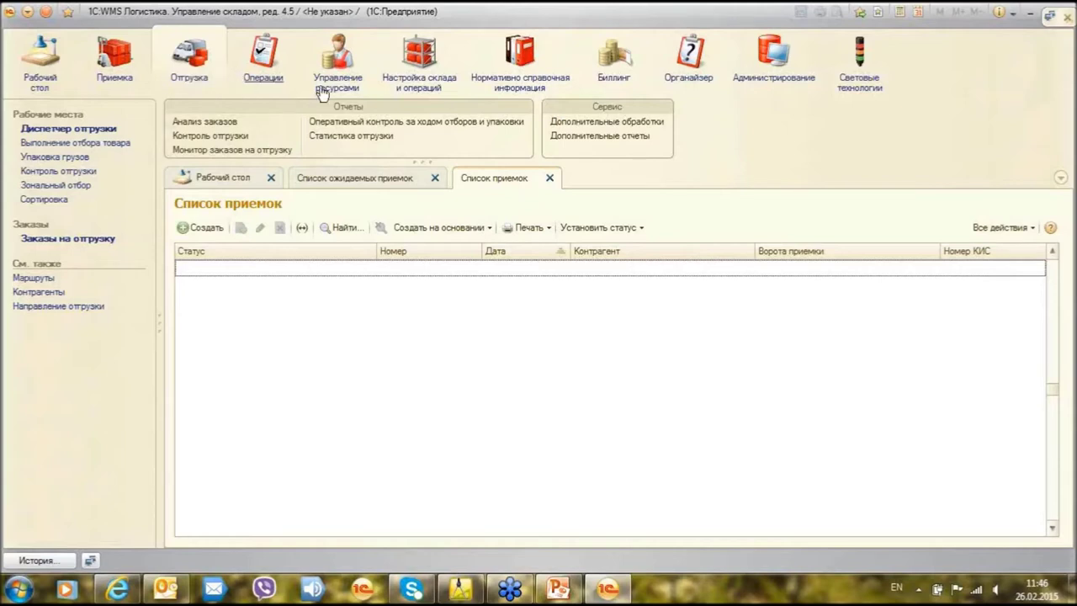
click(505, 80)
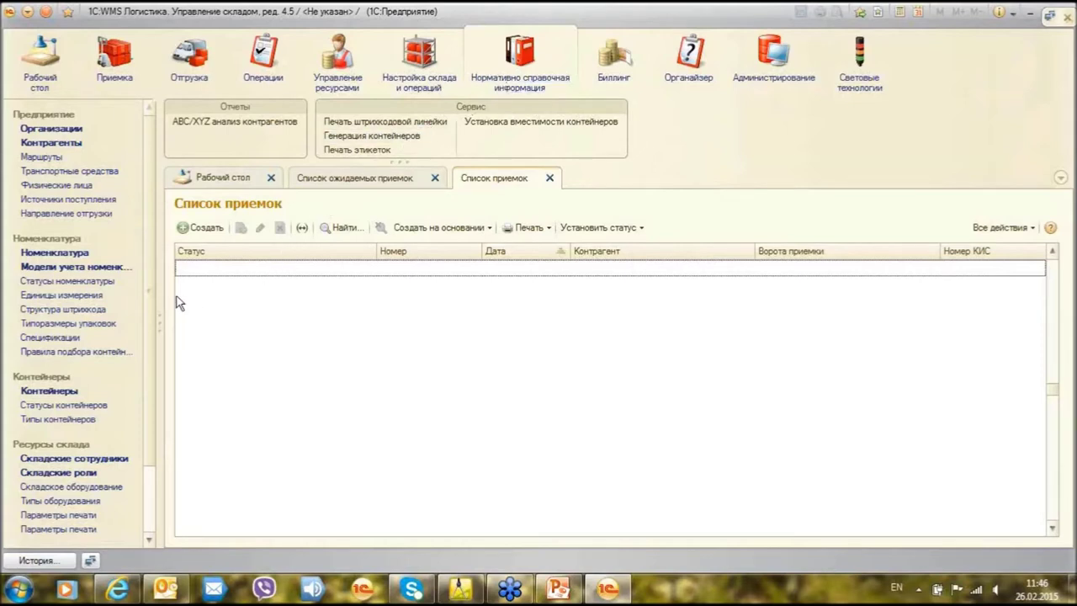
drag(158, 327, 190, 325)
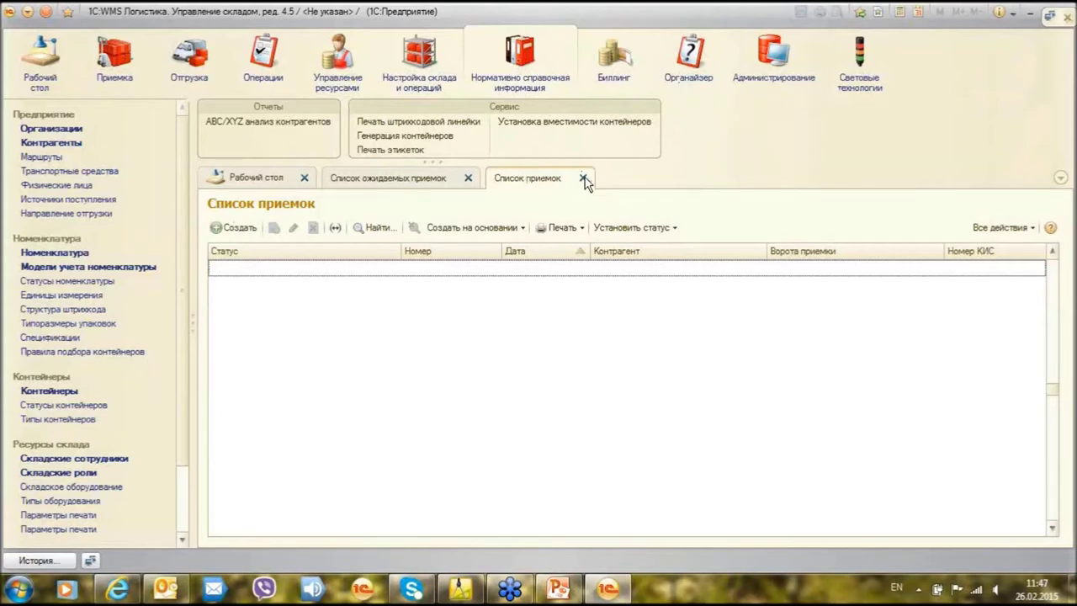
Start Первоначальное заполнение from the Администрирование section and enable Штука, Упаковка and Коробка as the product packaging units.
click(772, 65)
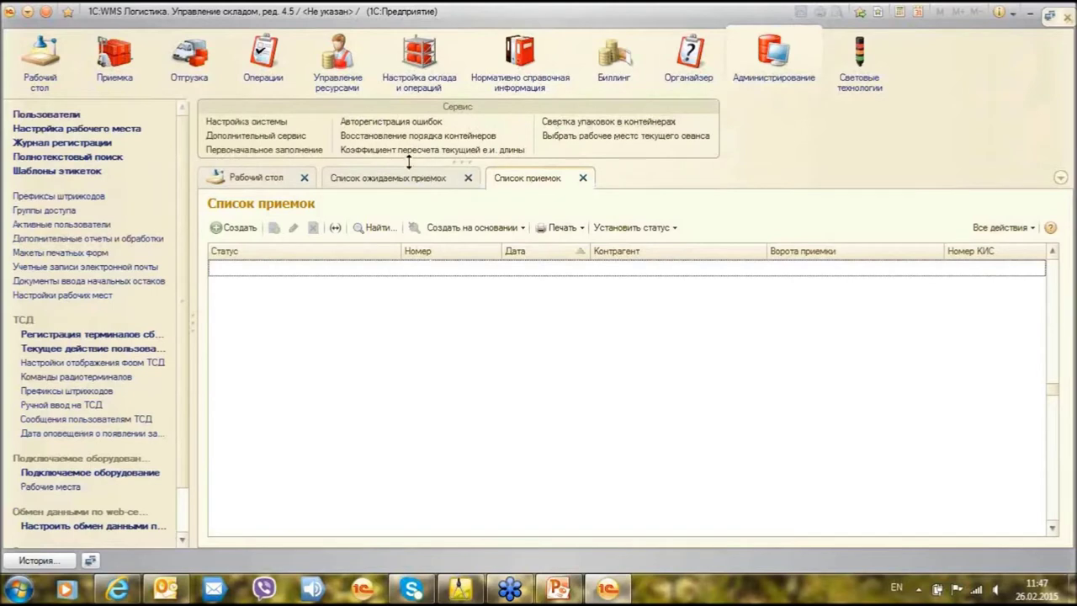
click(295, 151)
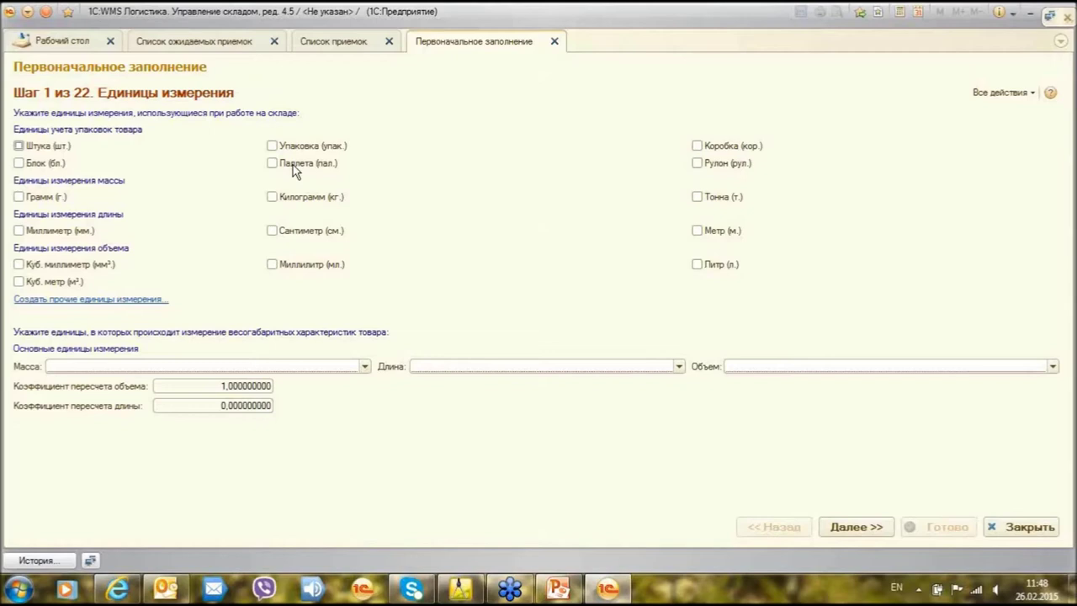
click(18, 146)
click(272, 146)
click(697, 146)
Enable Килограмм as the mass unit, Метр as the length unit, and Куб. метр and Литр as the volume units.
click(271, 197)
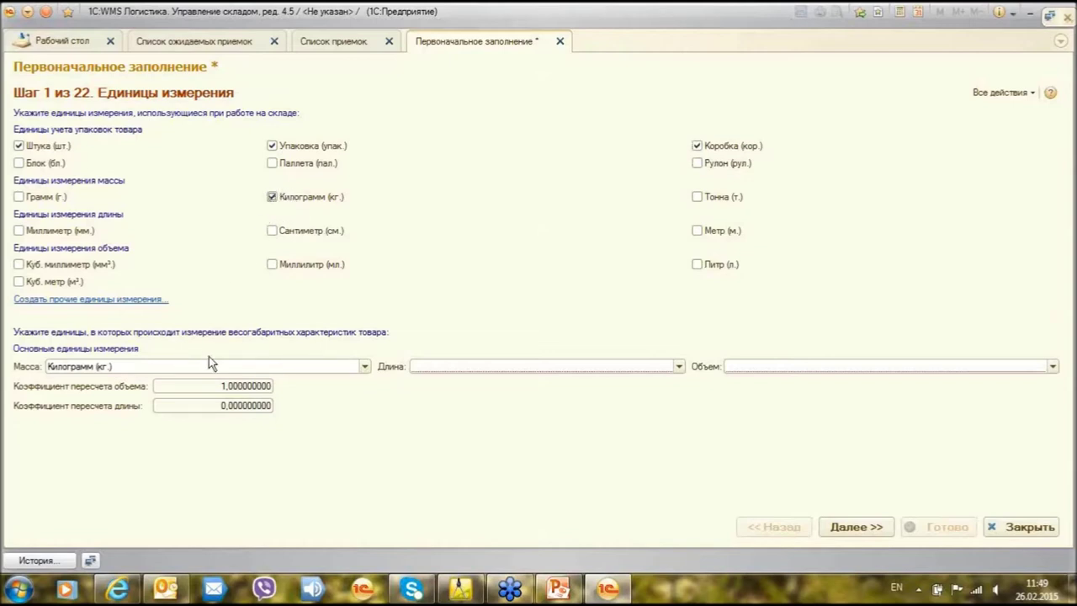
click(698, 230)
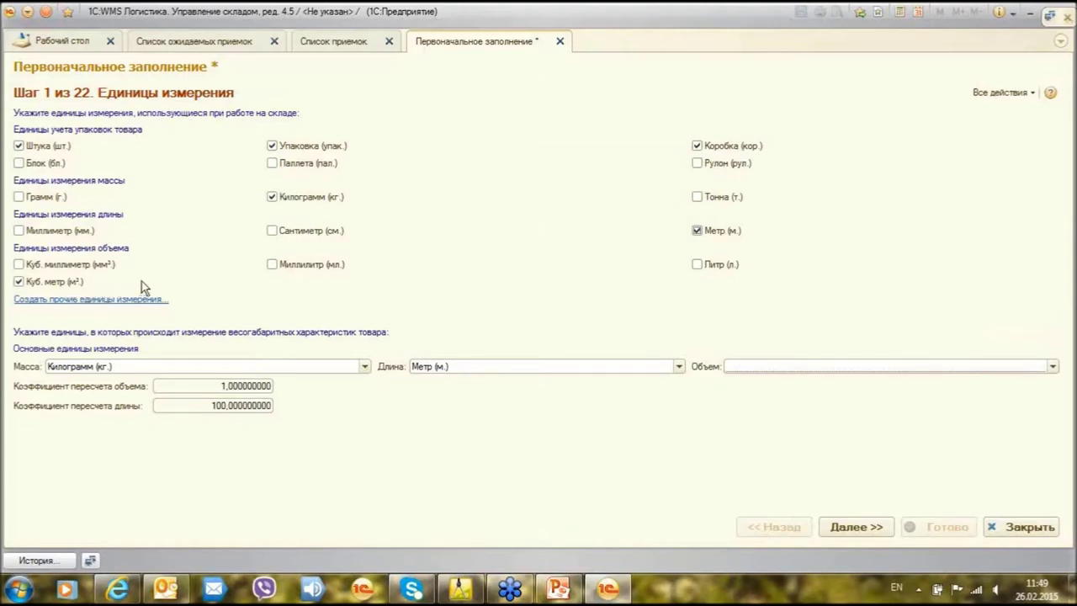
click(697, 265)
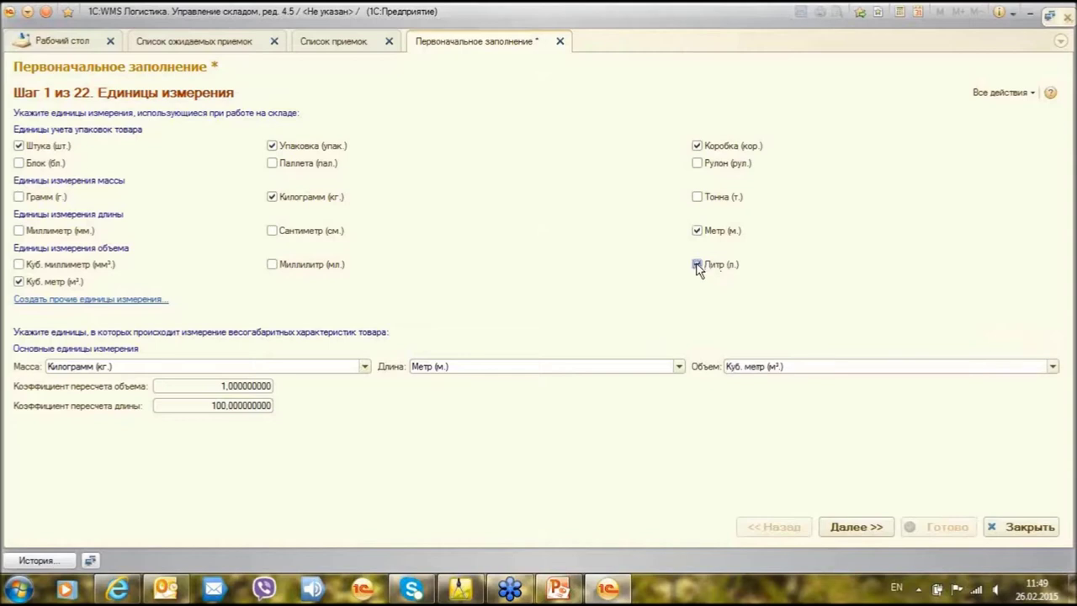
click(696, 264)
Start an additional unit of measure named Барабан with the cargo handling type Средний.
click(131, 300)
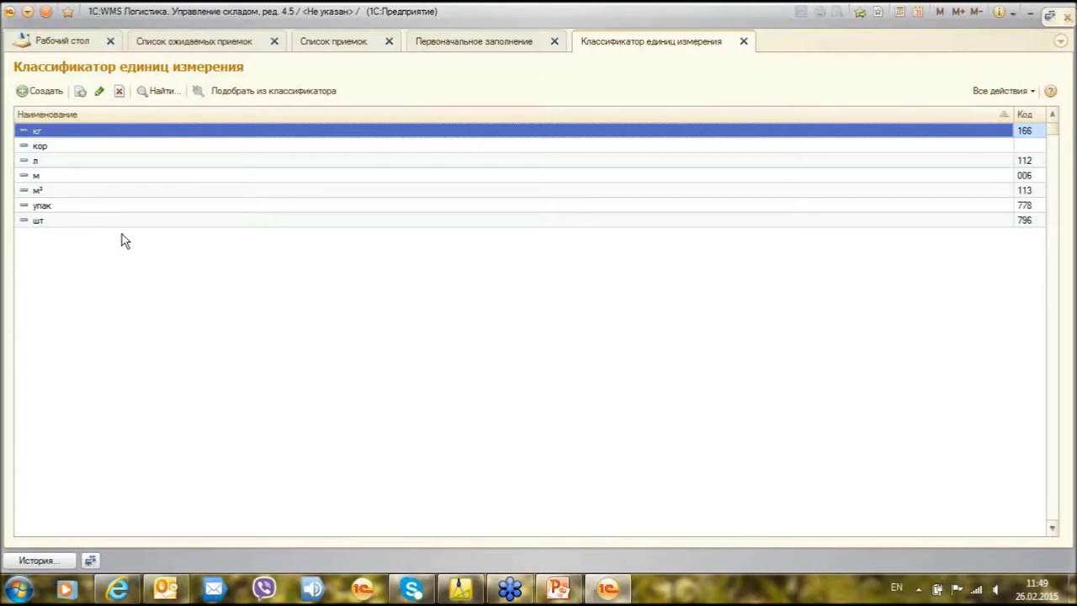
click(34, 90)
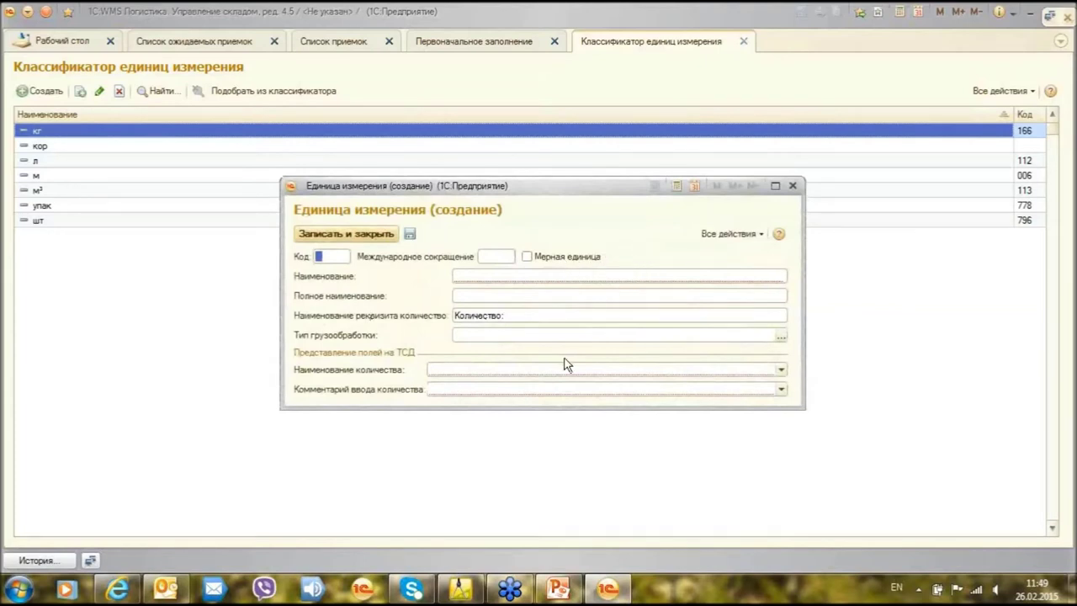
click(781, 370)
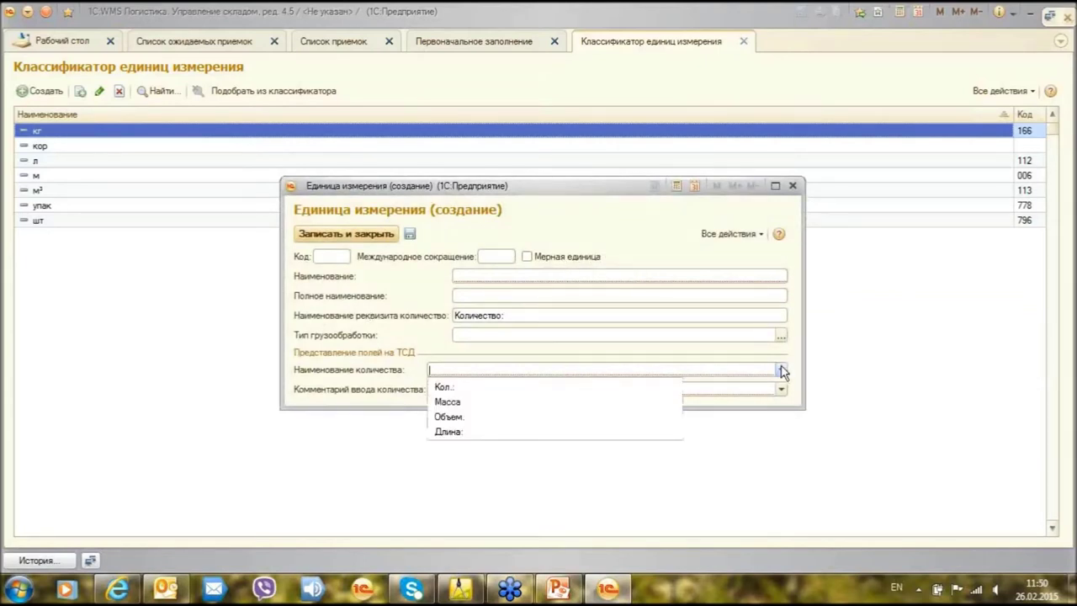
click(796, 364)
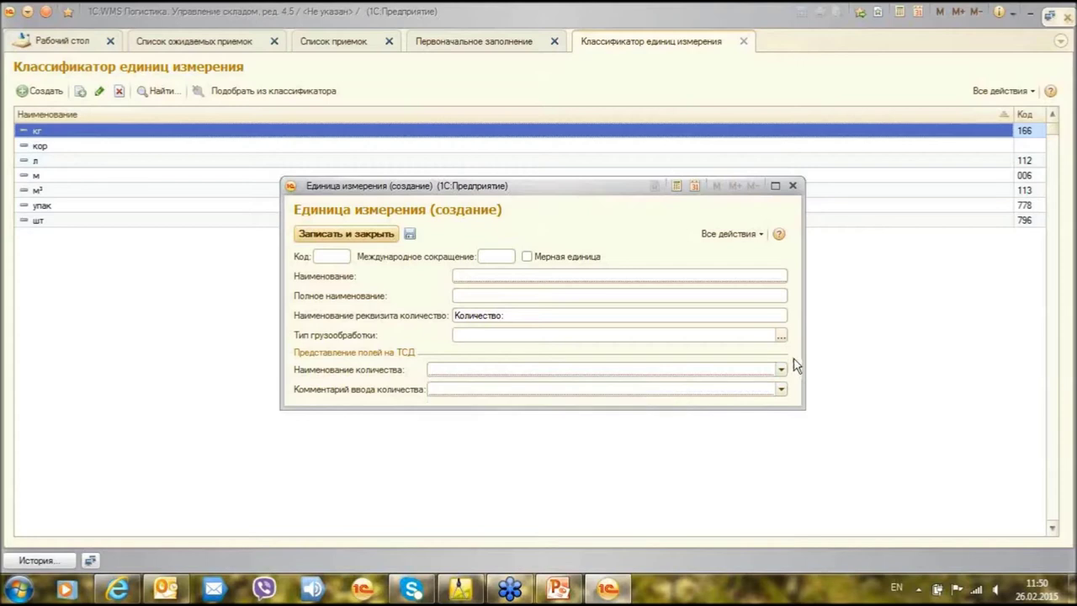
click(555, 275)
key(alt+shift)
text(Барабан)
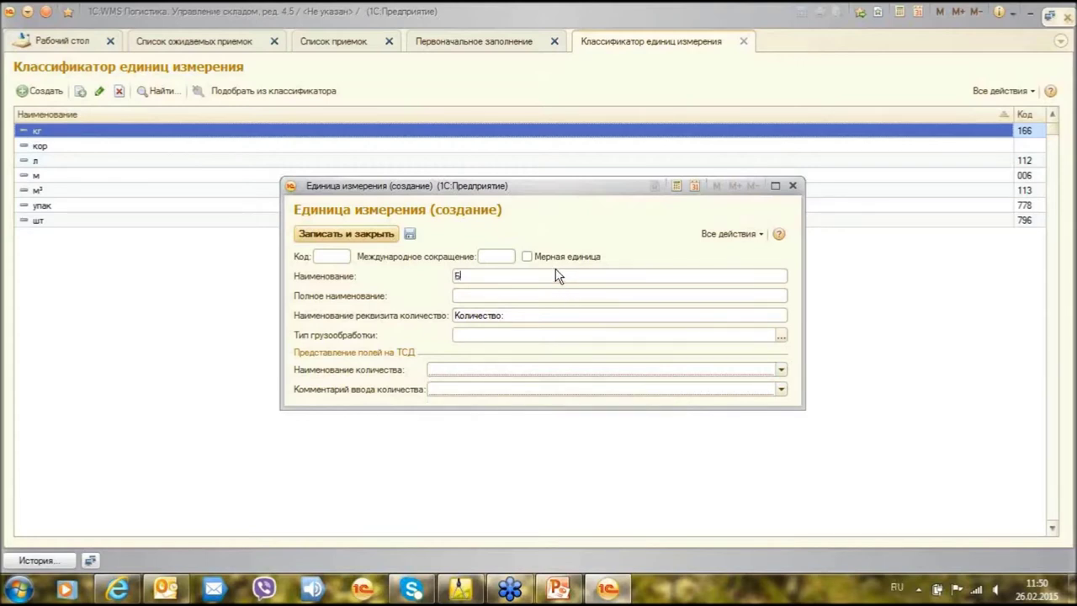
click(781, 335)
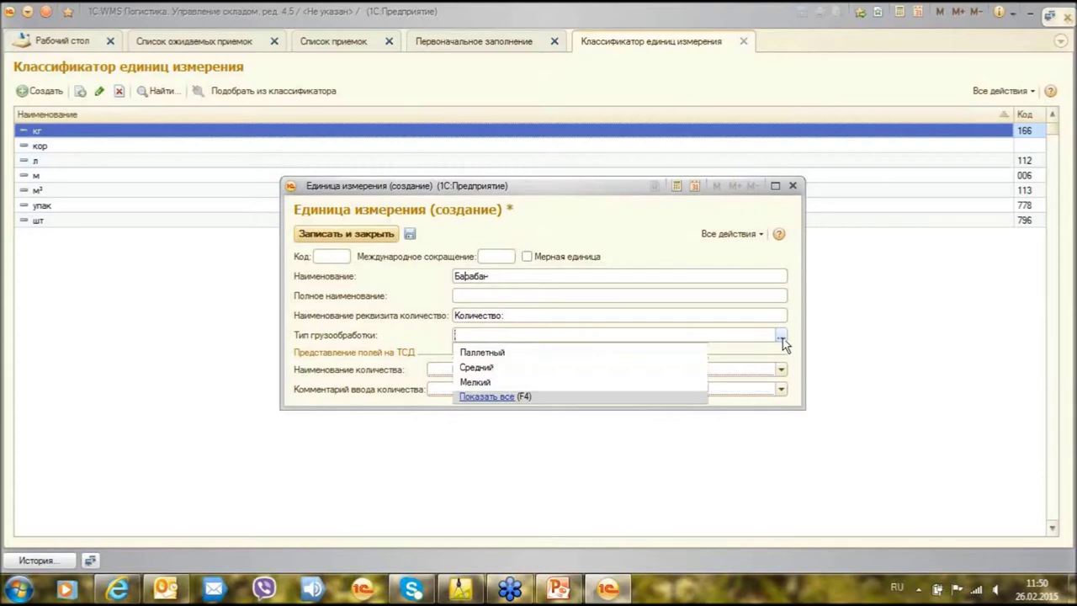
click(592, 369)
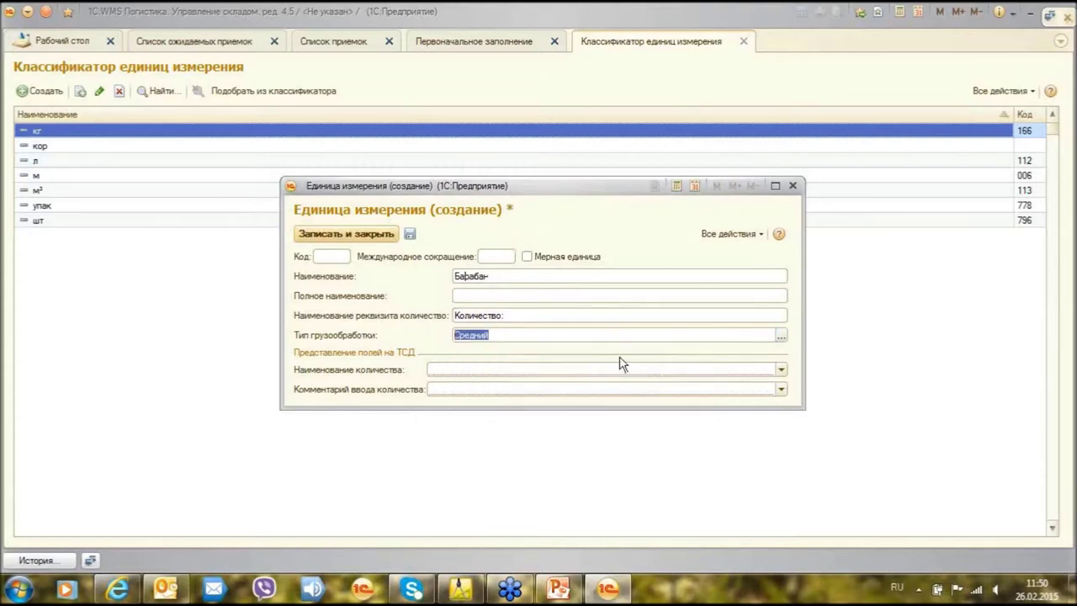
Set the unit's quantity name to Кол.: and its input comment to Введите длину, mark it as Мерная единица, and save it.
click(781, 369)
click(523, 432)
click(781, 369)
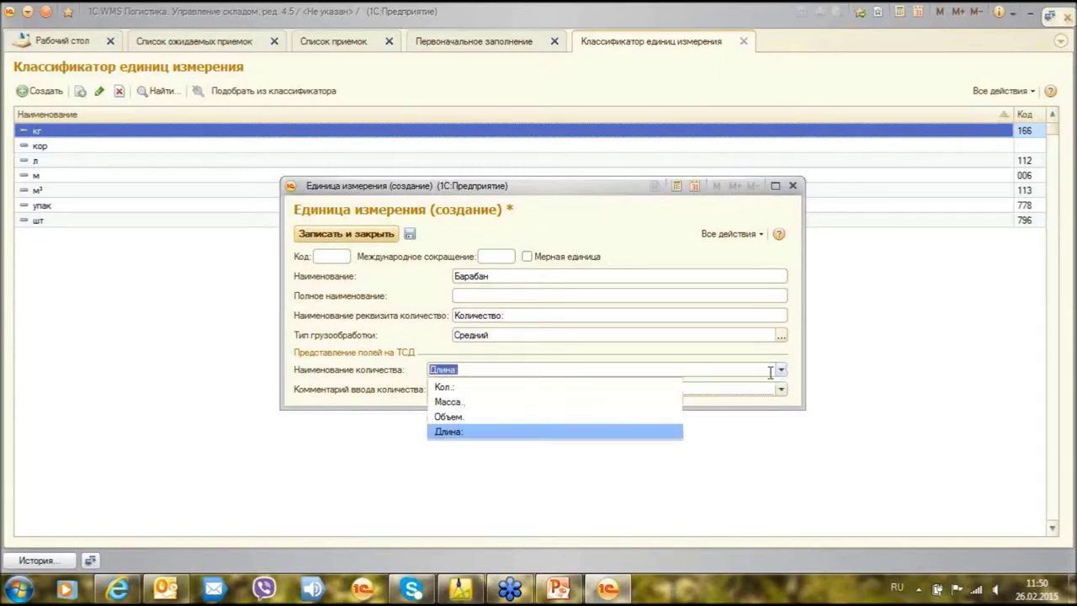
click(507, 390)
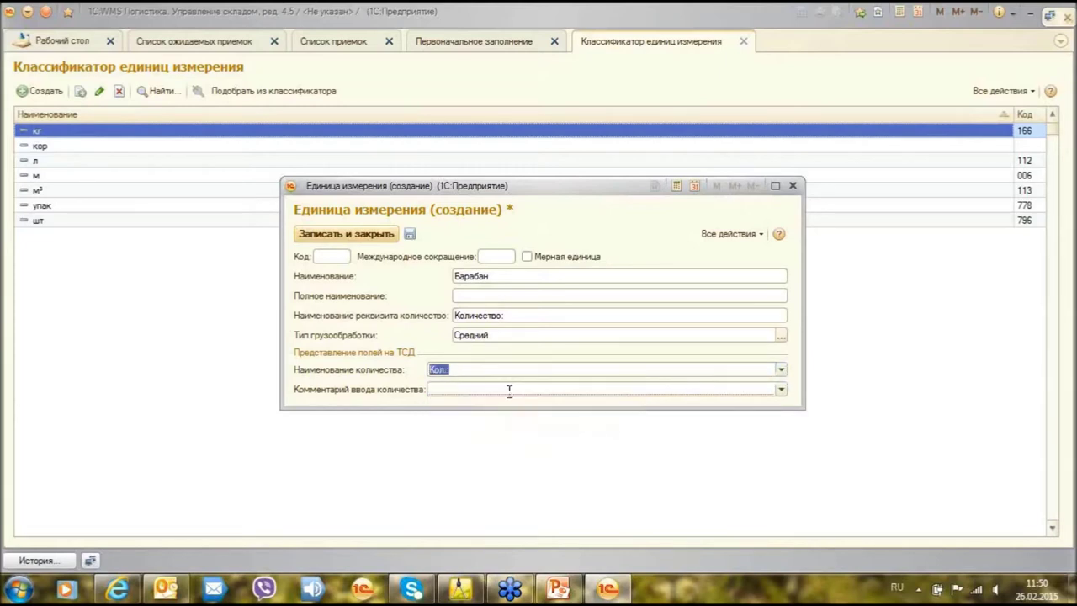
click(782, 389)
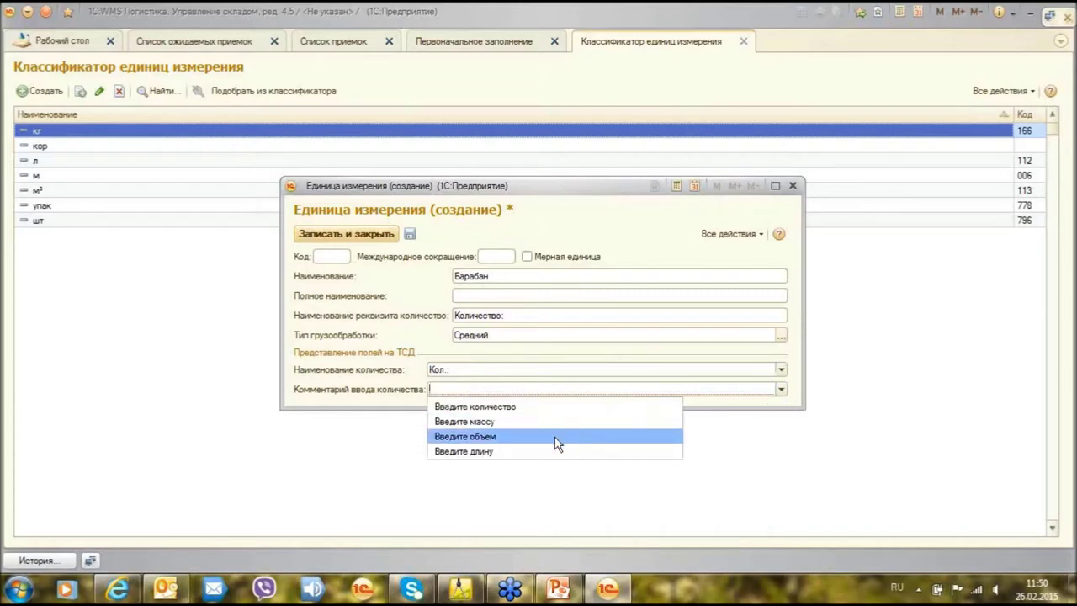
click(546, 452)
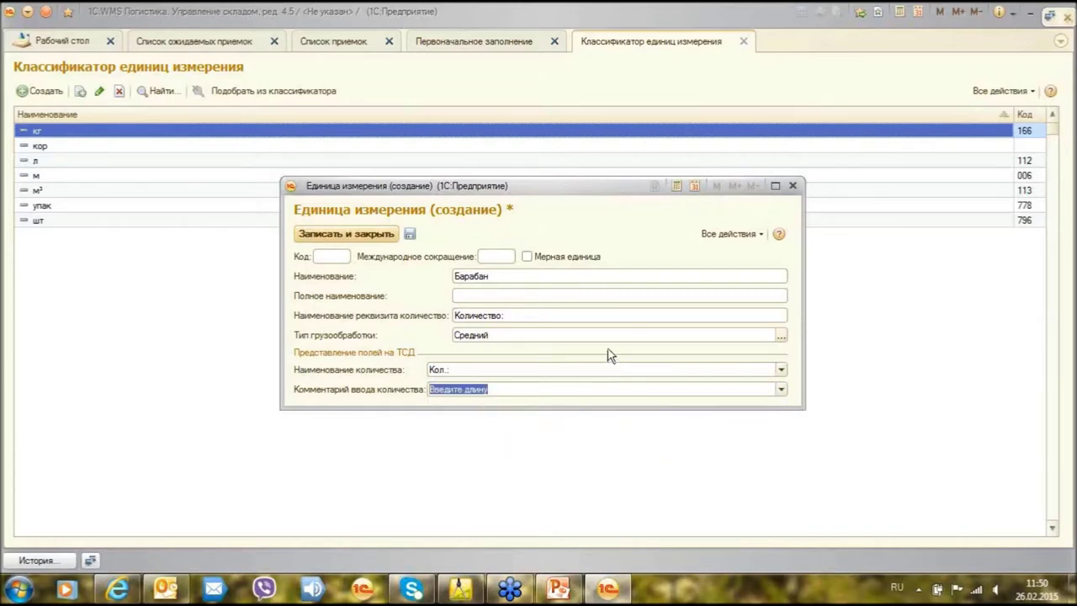
click(528, 256)
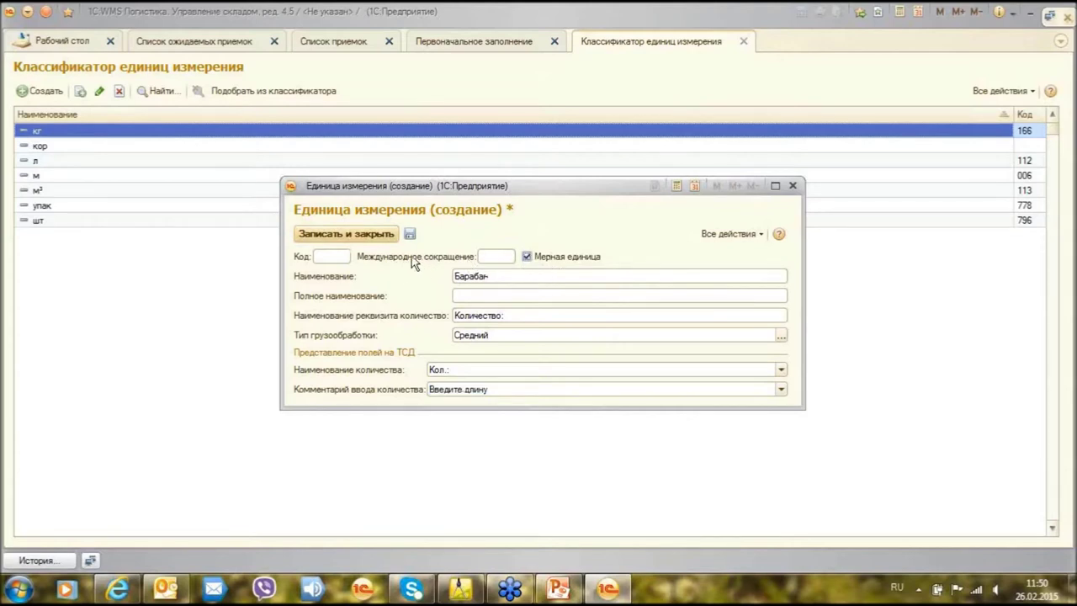
click(326, 234)
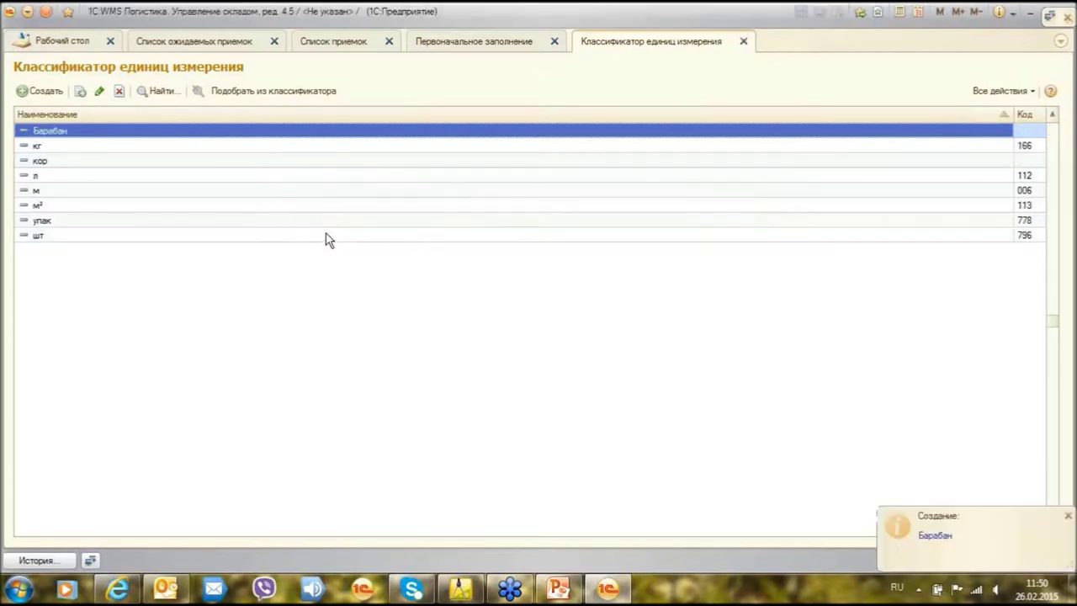
Examine the standard units offered for selection from the classifier, enlarging the list window, and close it without picking any.
click(282, 95)
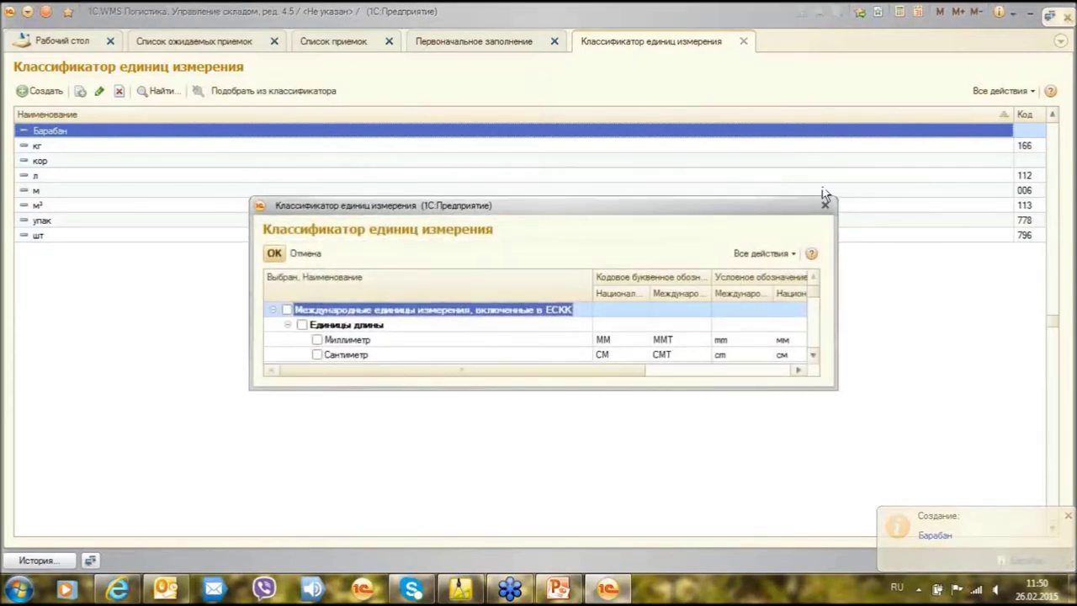
drag(625, 388, 616, 569)
drag(527, 210, 473, 67)
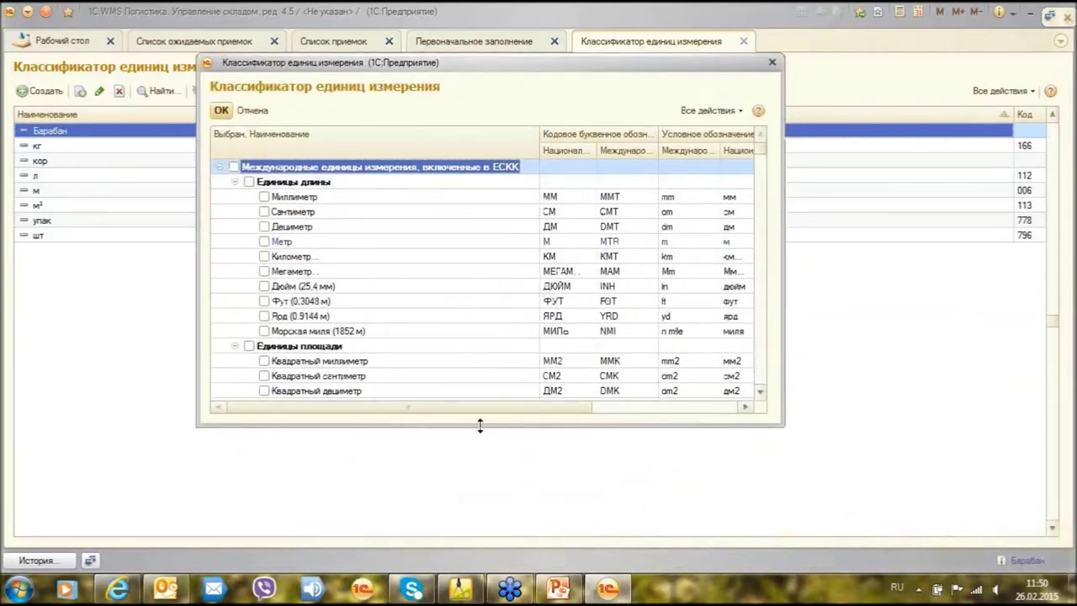
drag(480, 442, 485, 517)
click(418, 367)
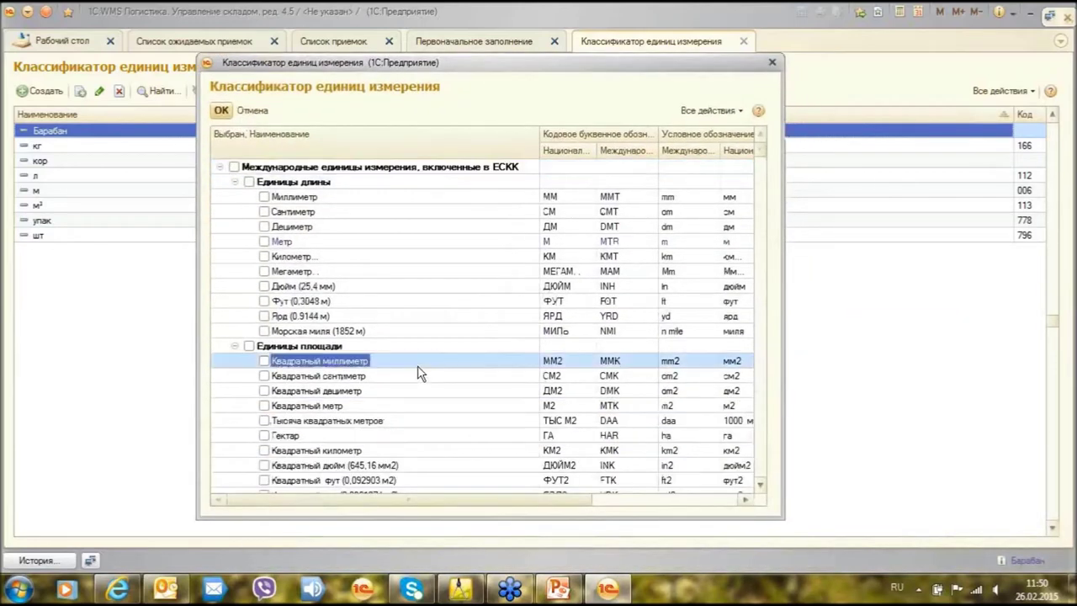
scroll(420, 374, down, 20)
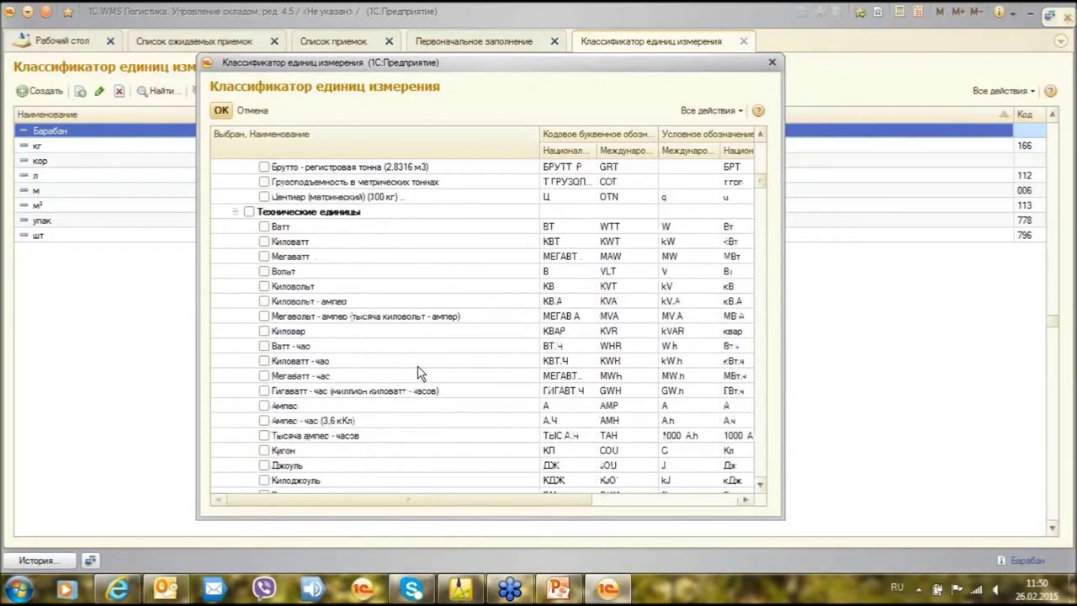
scroll(420, 374, down, 20)
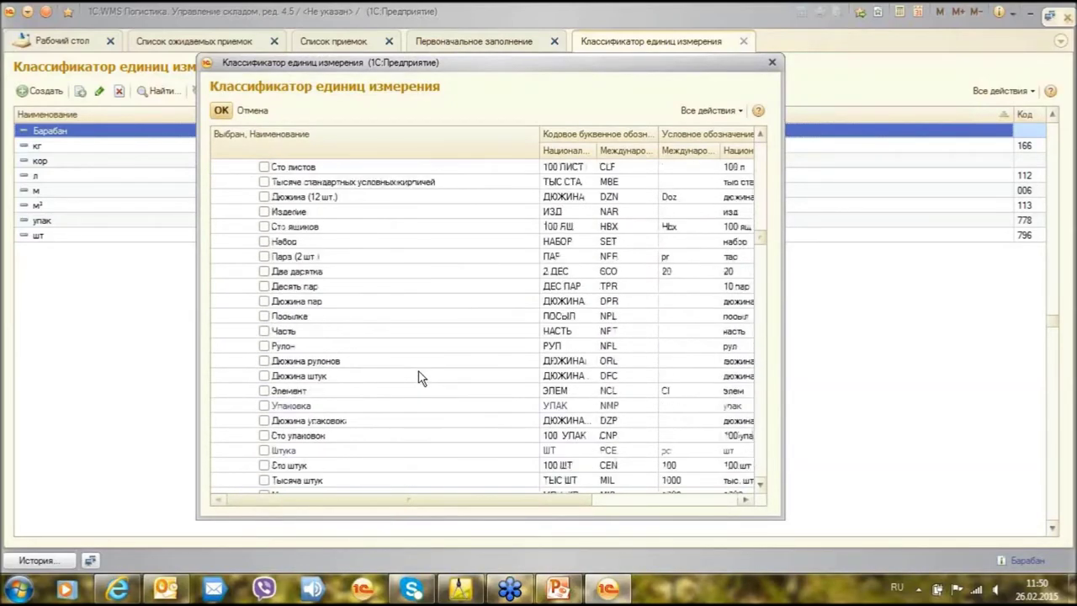
scroll(420, 380, down, 20)
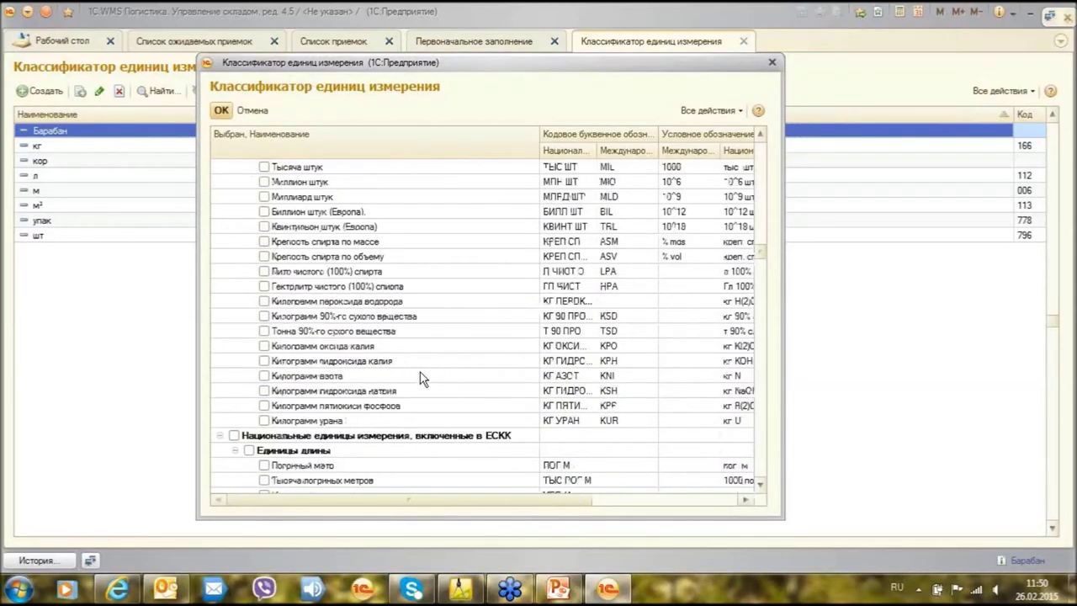
click(774, 64)
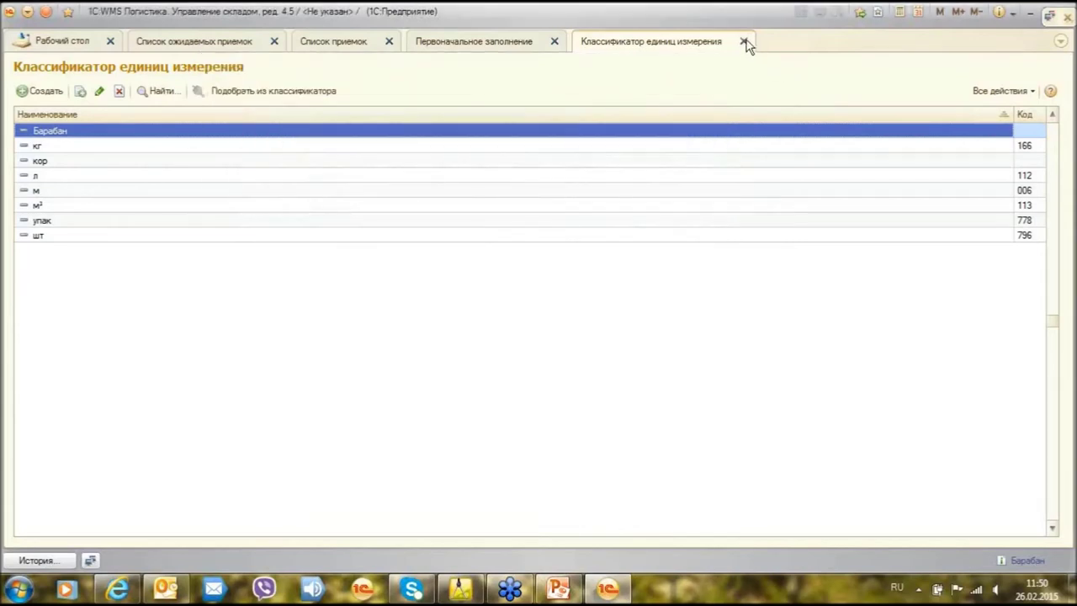
Close the units of measure list and advance the initial setup to the Контейнеры step.
click(744, 42)
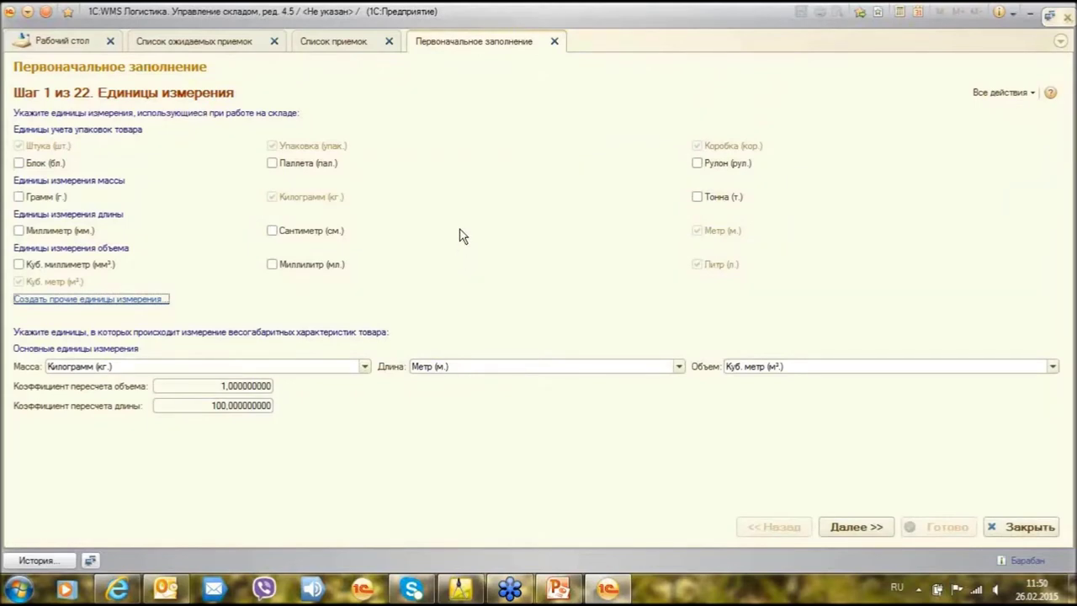
click(856, 529)
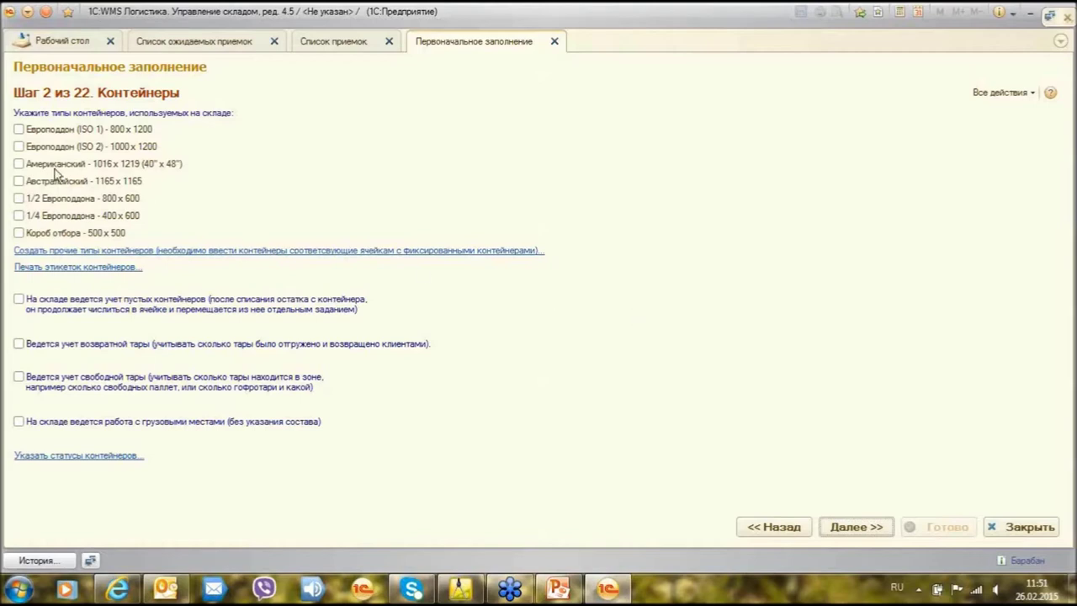
Enable the container types Европоддон (ISO 1), Европоддон (ISO 2) and Короб отбора, and check them in the list of container types.
click(19, 129)
click(18, 147)
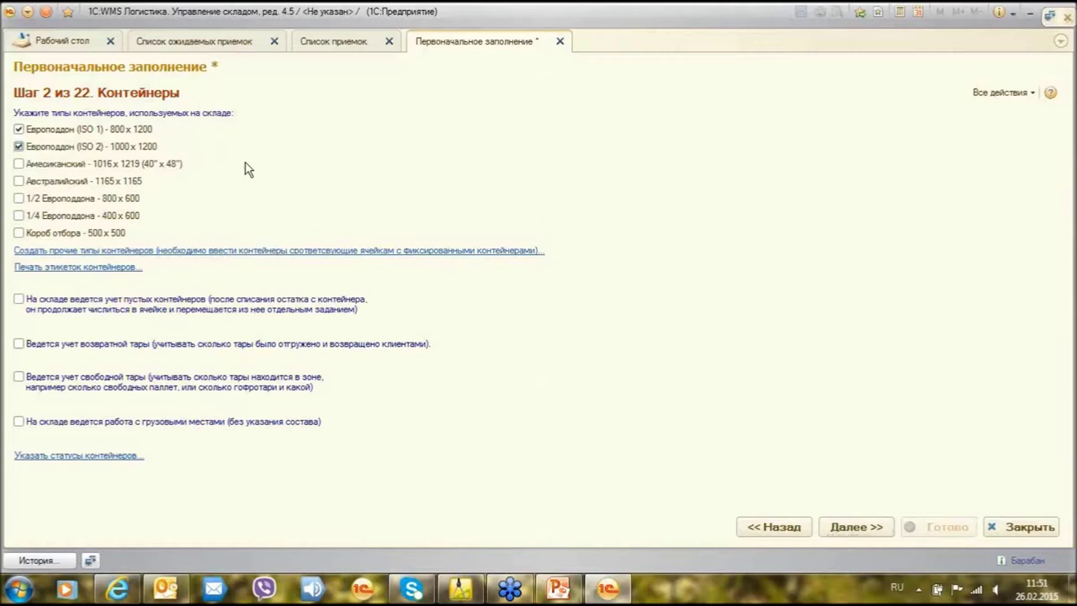
click(20, 235)
click(240, 254)
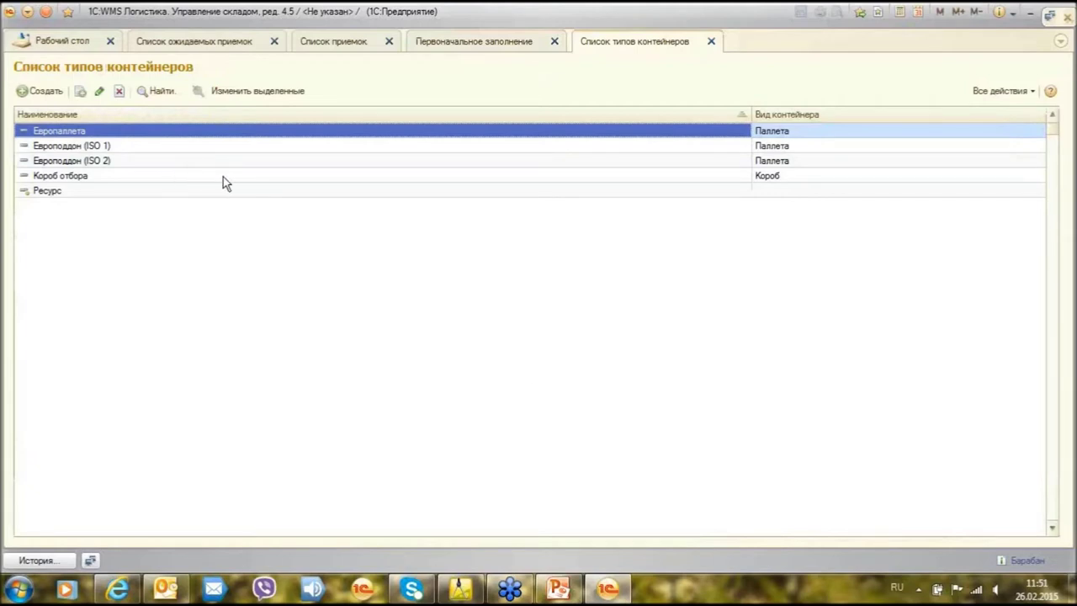
click(711, 42)
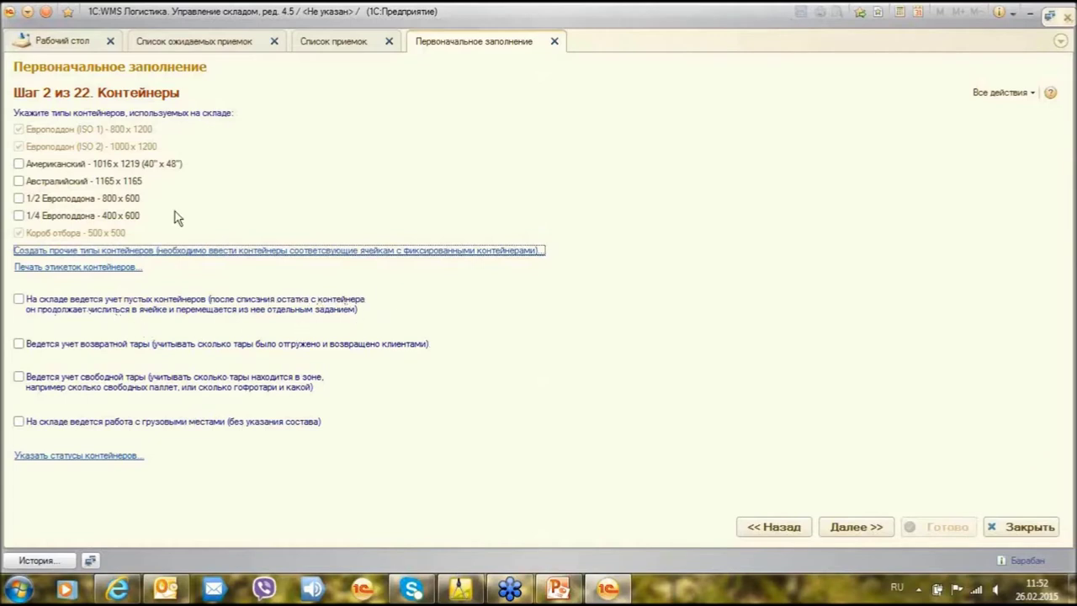
Enable accounting for empty containers, returnable packaging, free packaging and cargo places, and advance the setup to the Ячейки step.
click(20, 302)
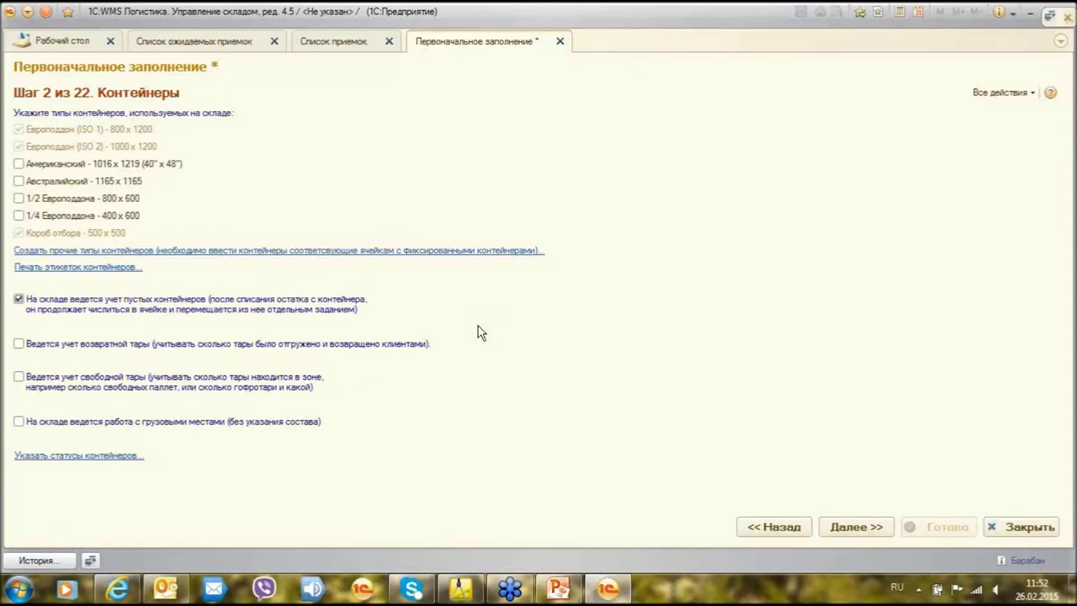
click(19, 344)
click(18, 377)
click(19, 421)
click(857, 529)
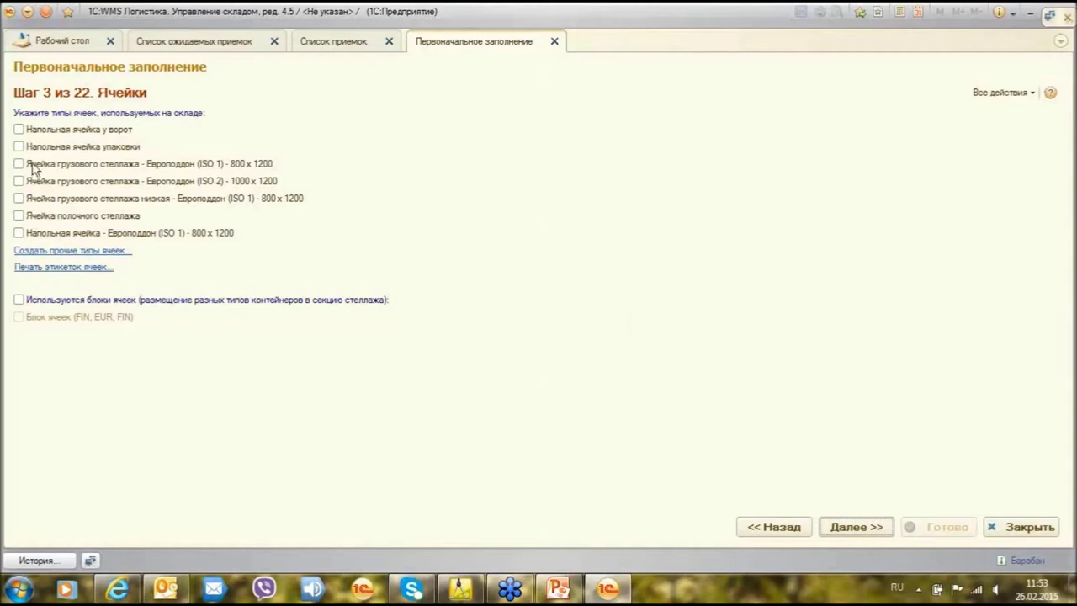
Enable gate and packing floor cells, the ISO 1 cargo rack cell, the shelf rack cell, and cell blocks with Блок ячеек (FIN, EUR, FIN).
click(19, 129)
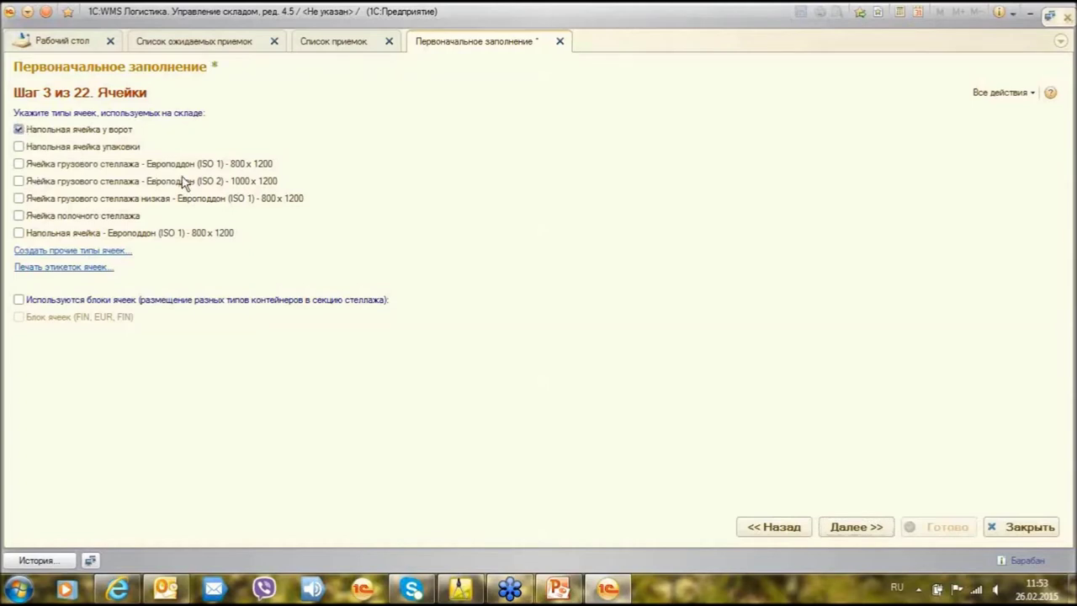
click(19, 146)
click(18, 163)
click(20, 216)
click(20, 301)
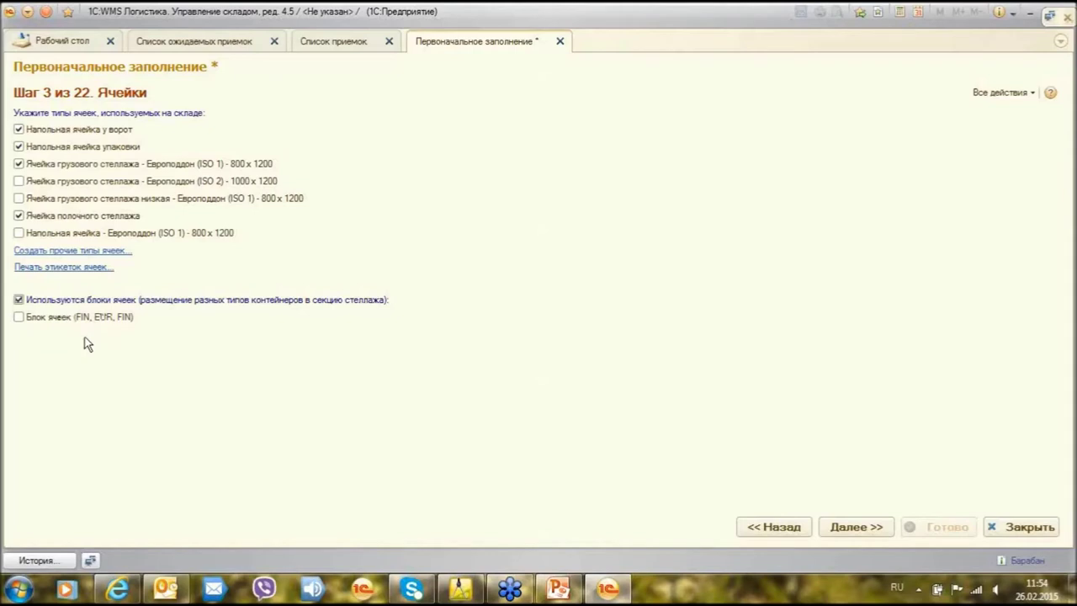
click(20, 318)
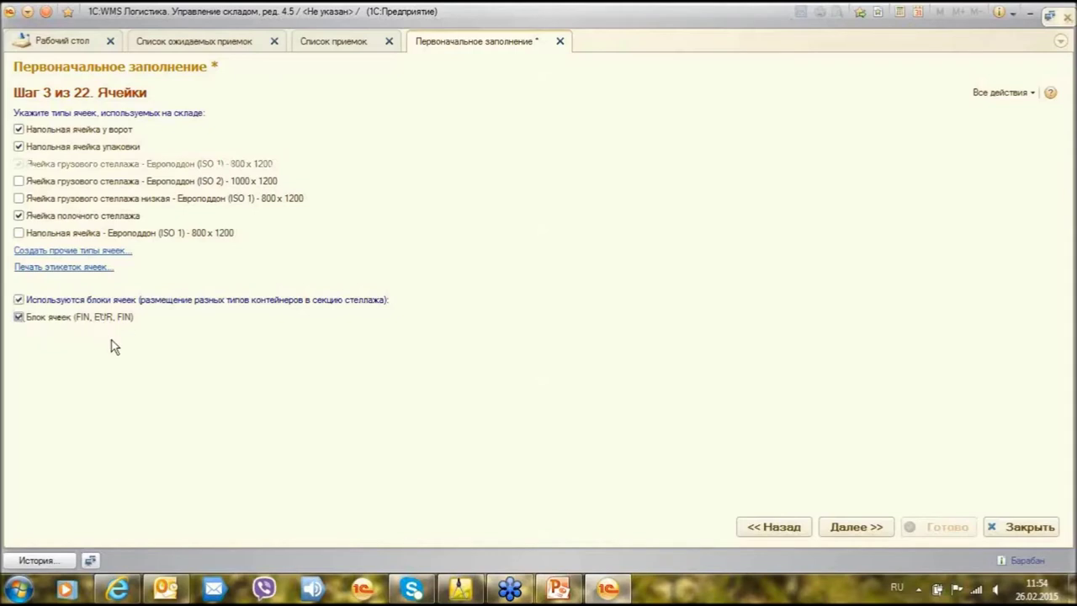
Check the created cell types in their list, close it, and advance the setup to Правила совместимости товаров в зоне.
click(48, 251)
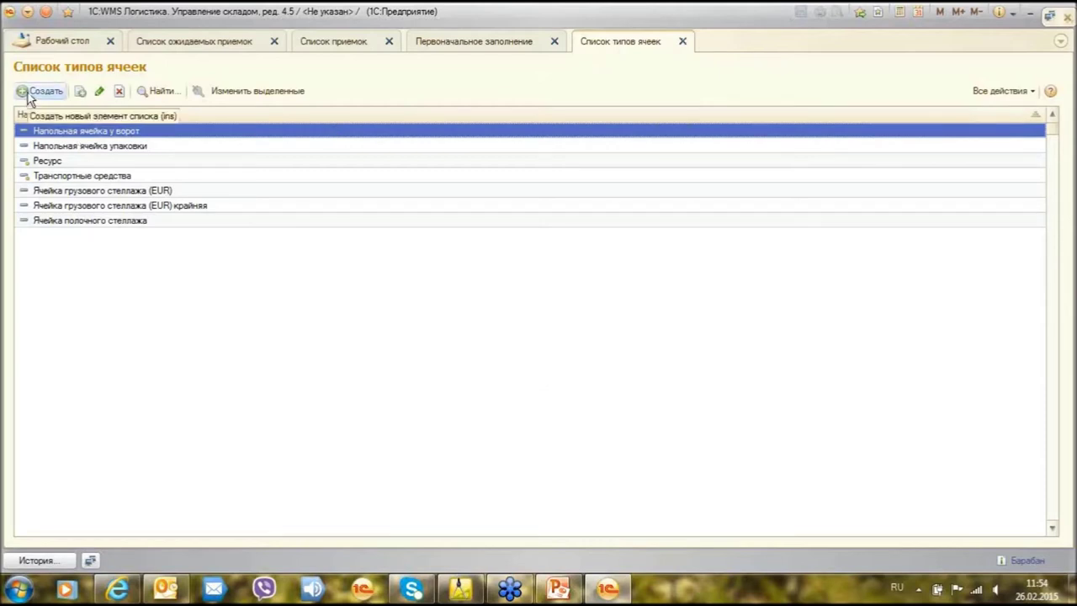
click(682, 41)
click(864, 530)
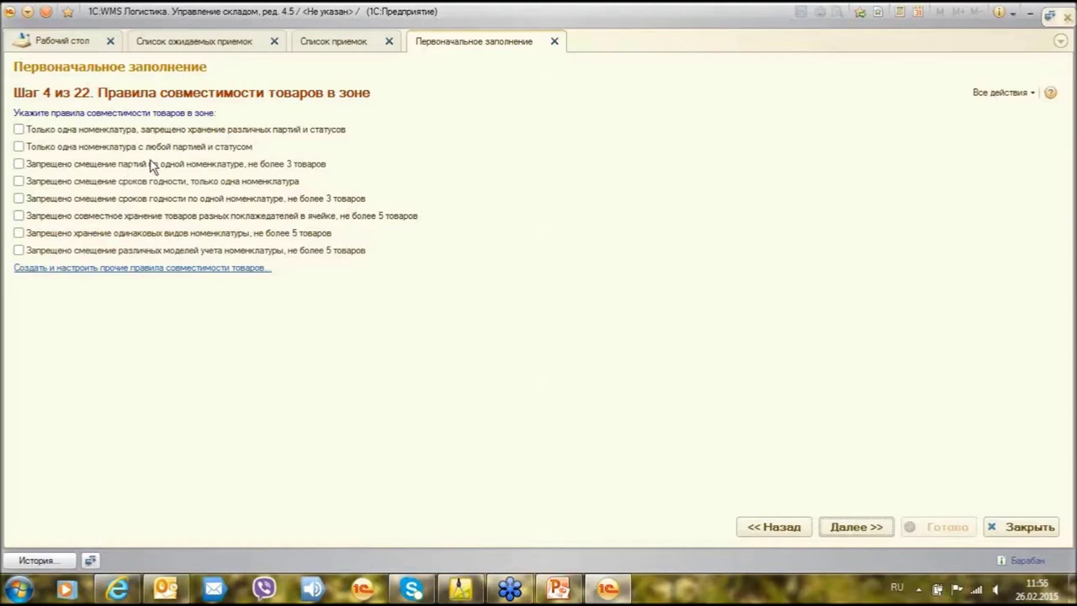
Enable all eight goods compatibility rules offered for the zones.
click(18, 129)
click(18, 146)
click(19, 163)
click(19, 181)
click(19, 197)
click(19, 215)
click(19, 233)
click(18, 250)
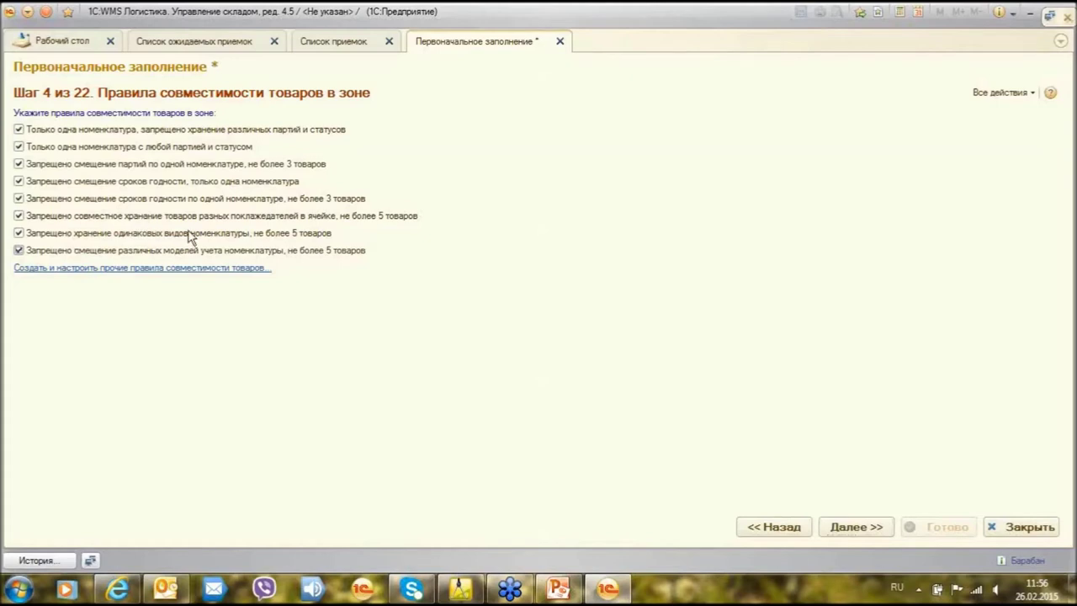
Review the rule against mixing batches of one item, limited to 3 goods, and advance the setup to Генерация структуры склада.
click(192, 270)
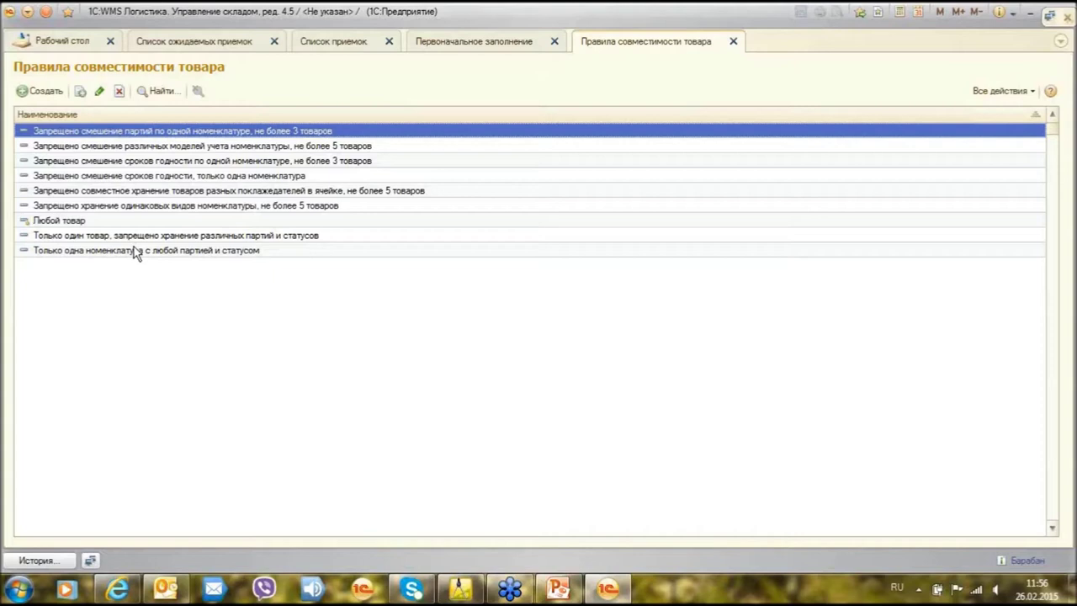
double_click(214, 131)
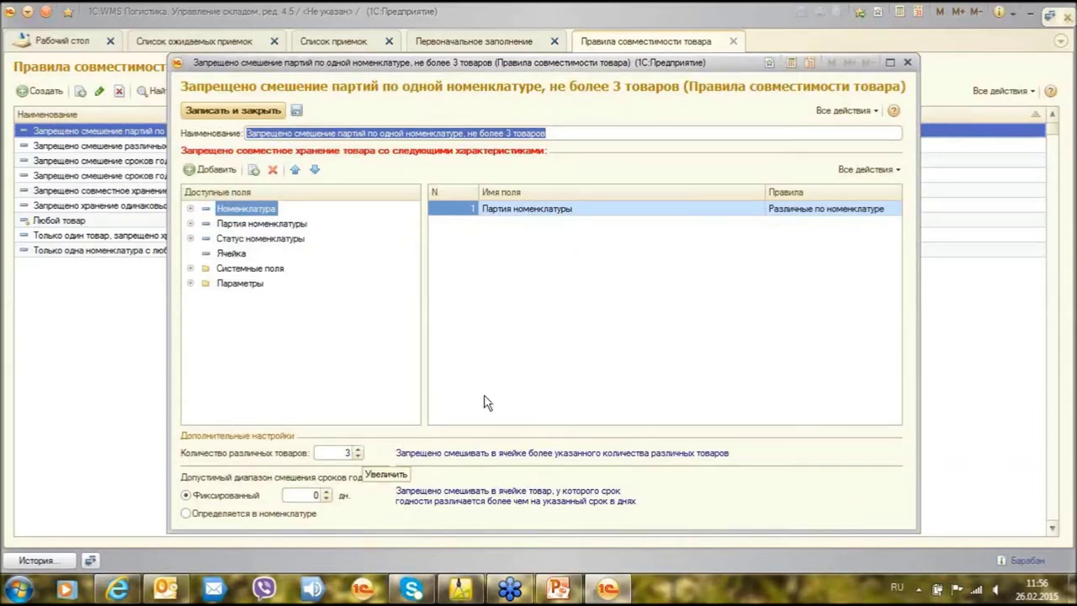
click(908, 64)
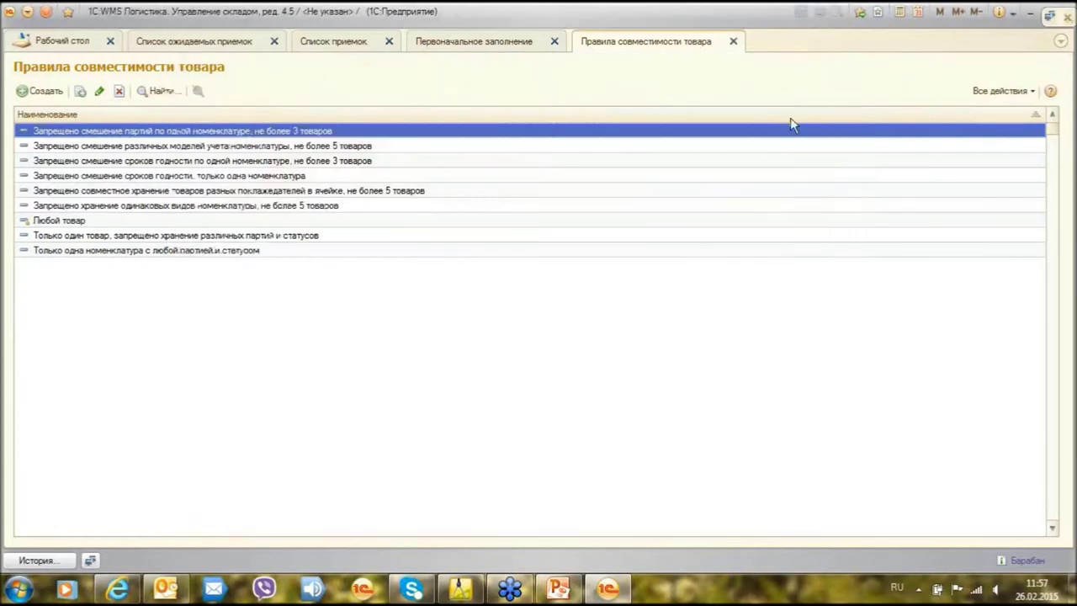
click(732, 42)
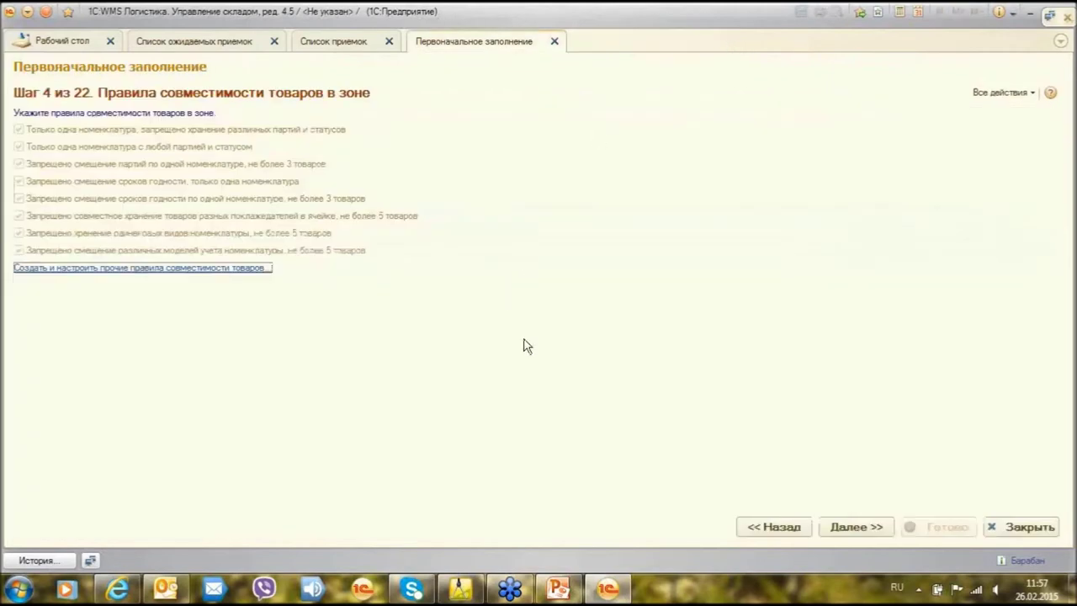
click(861, 527)
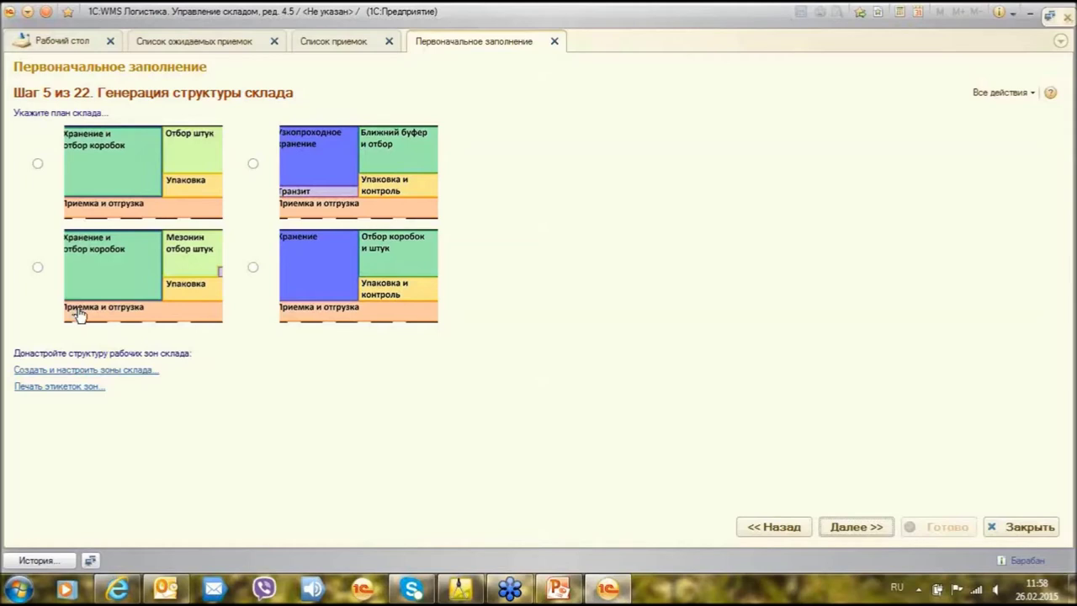
Choose the warehouse plan with the mezzanine piece picking area and open the list of warehouse zones.
click(38, 267)
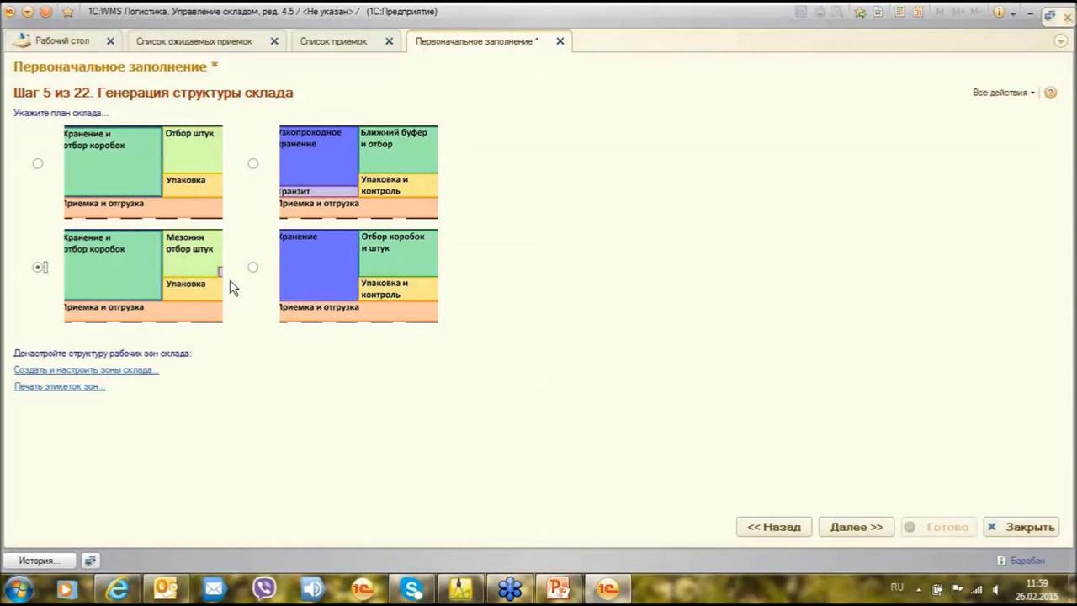
click(143, 370)
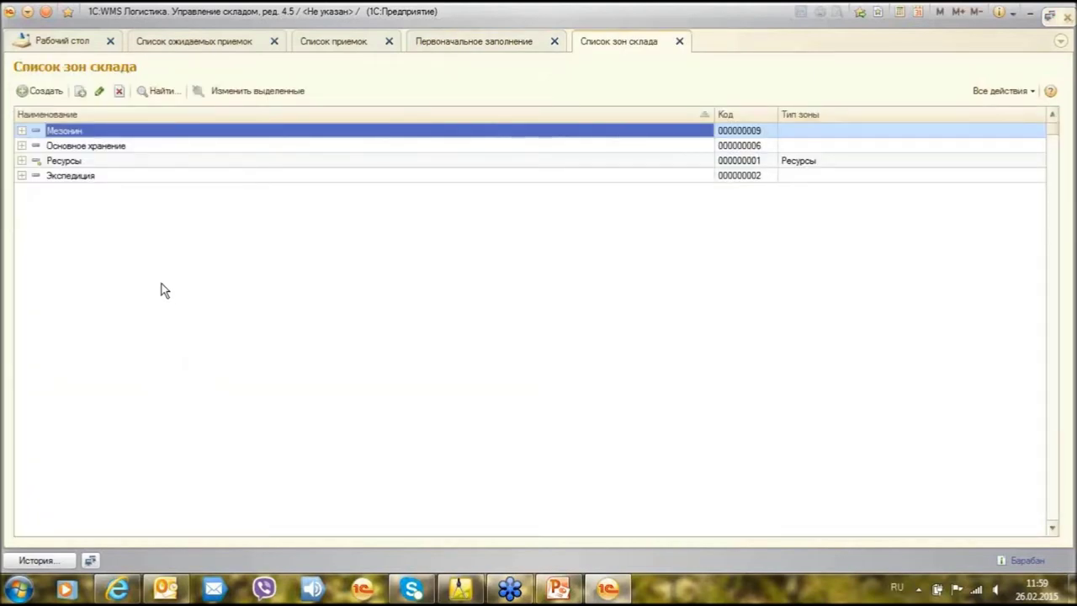
Examine the subzones and zone types within Мезонин, Основное хранение and Экспедиция in the warehouse zone list.
click(21, 131)
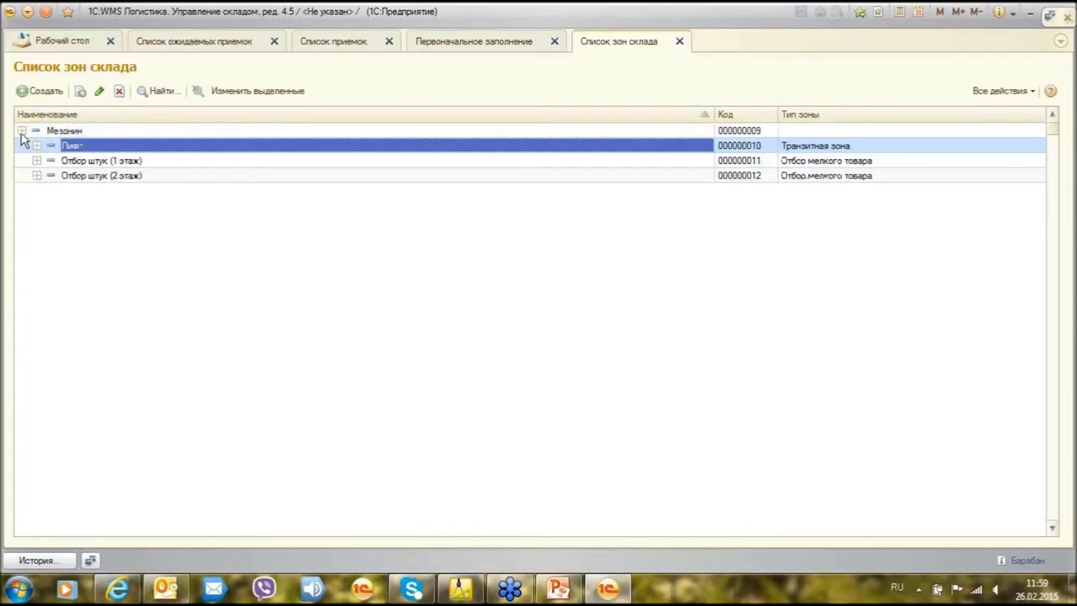
click(110, 161)
click(74, 146)
click(22, 131)
click(21, 145)
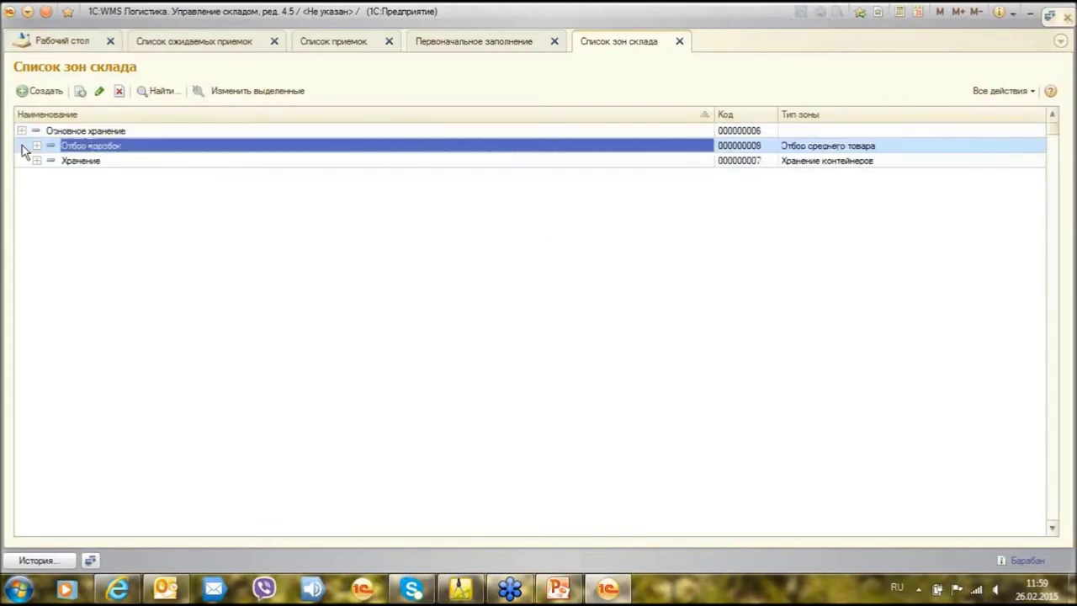
click(82, 163)
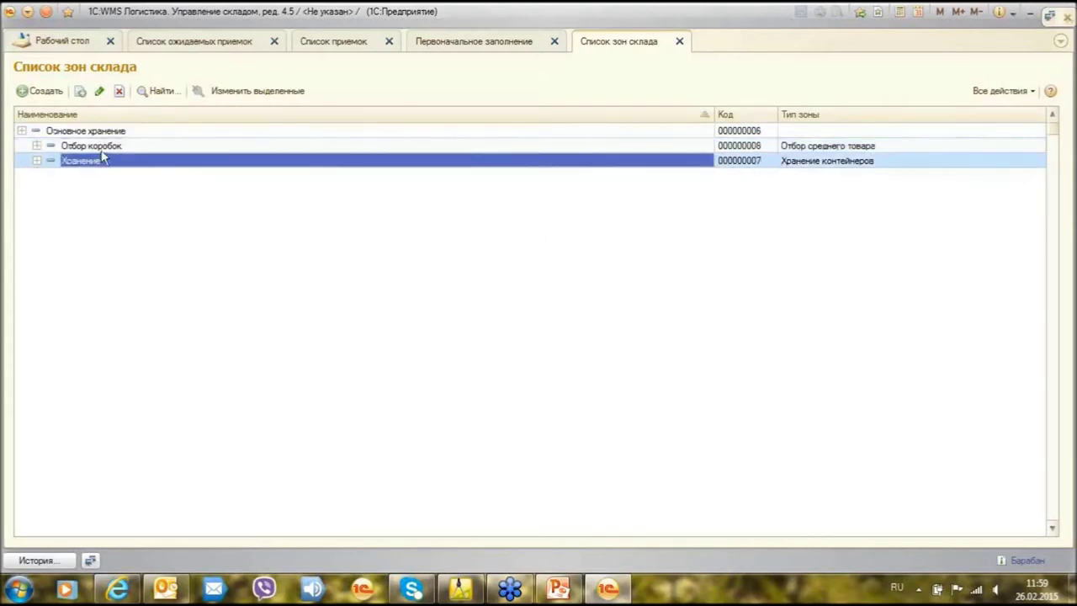
click(102, 151)
click(22, 131)
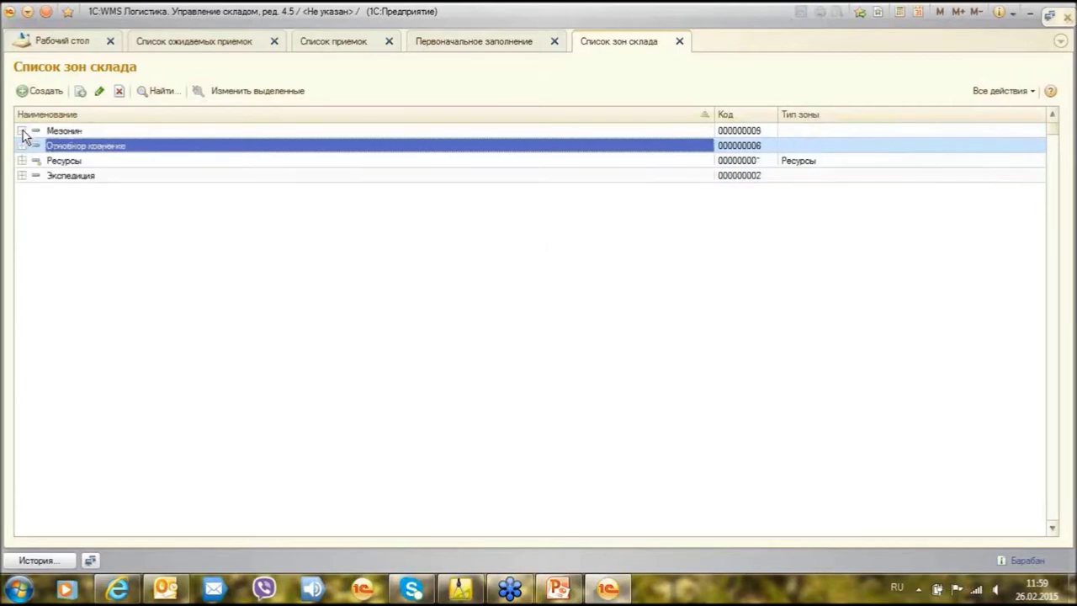
click(52, 177)
click(24, 176)
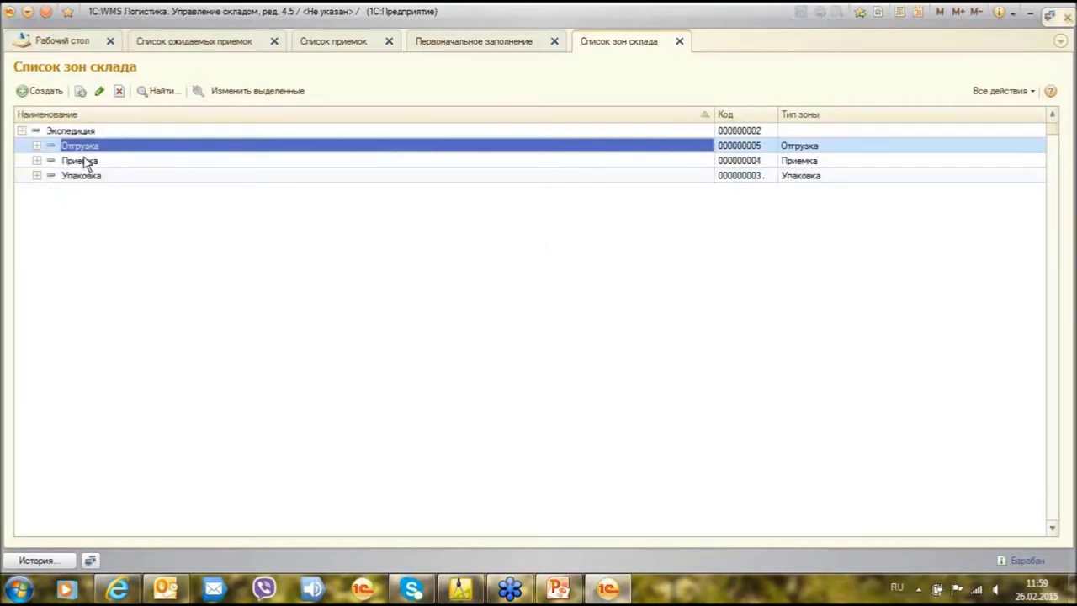
click(22, 131)
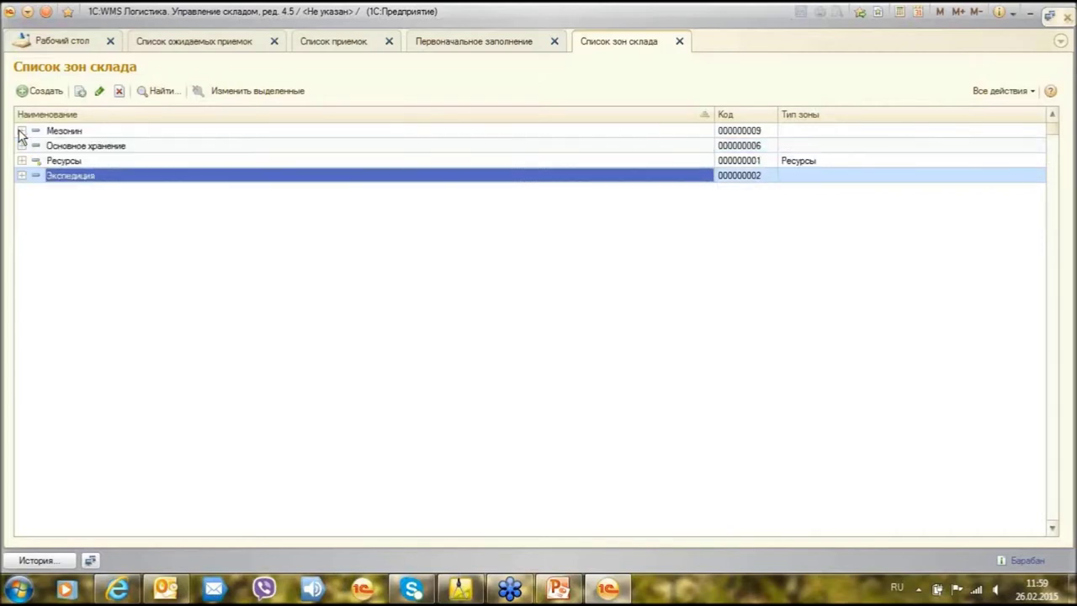
Advance the setup to the Топология step and open the scheme Размещение на второй этаж from the transit movements list.
click(680, 41)
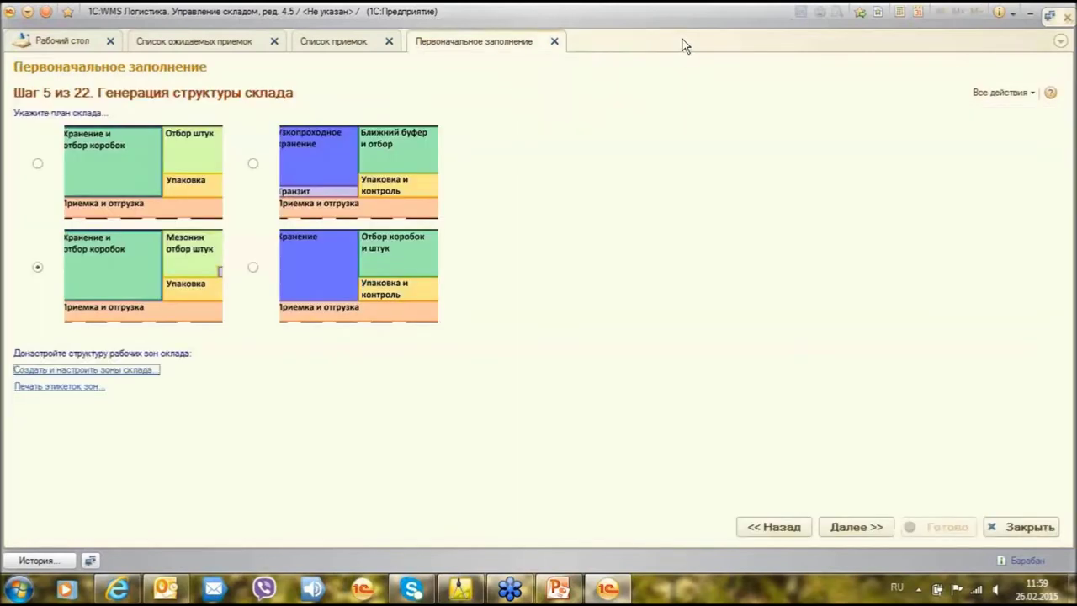
click(855, 528)
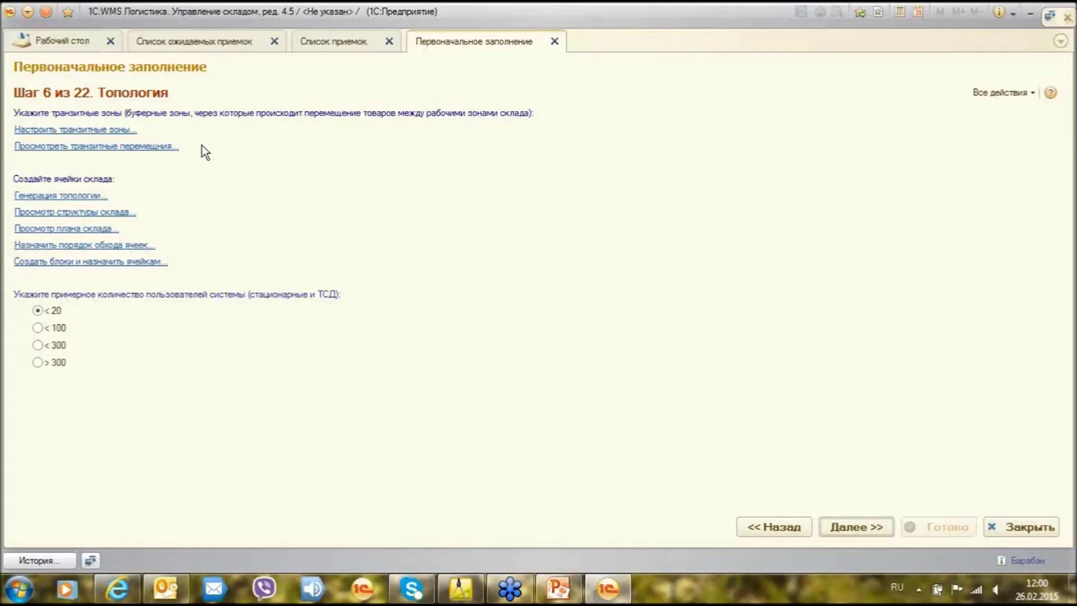
click(125, 147)
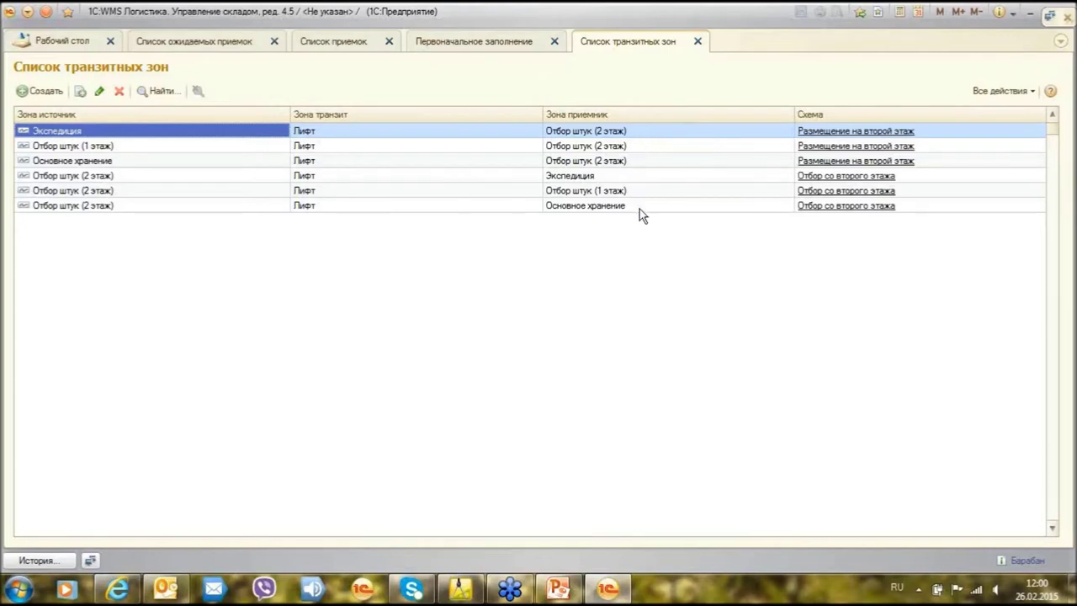
click(829, 135)
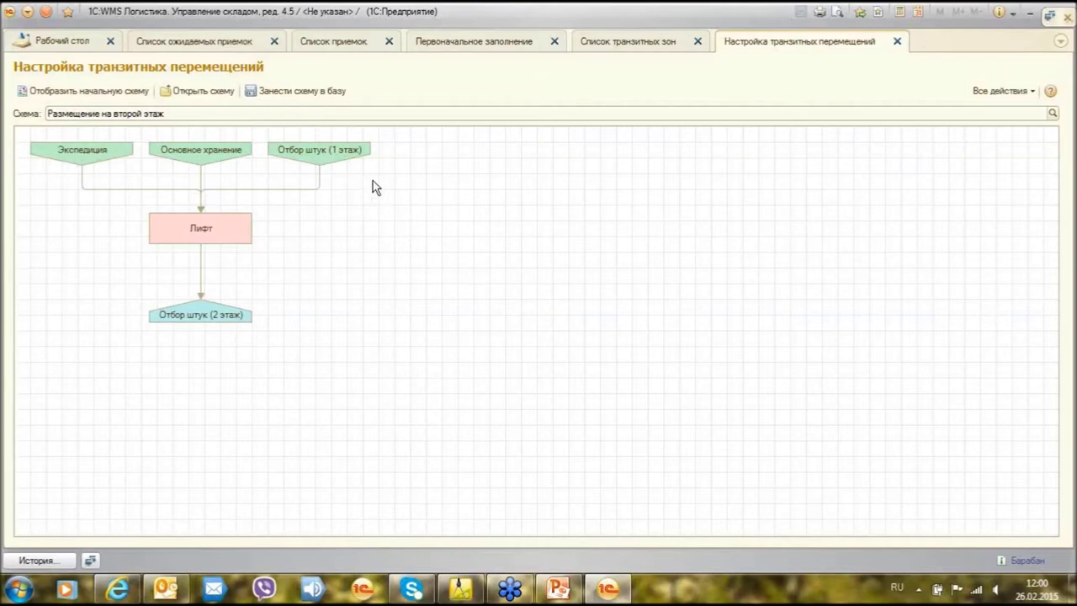
Copy the Отбор штук (1 этаж) source block in the scheme and place the copy beside the original in the same row.
right_click(325, 152)
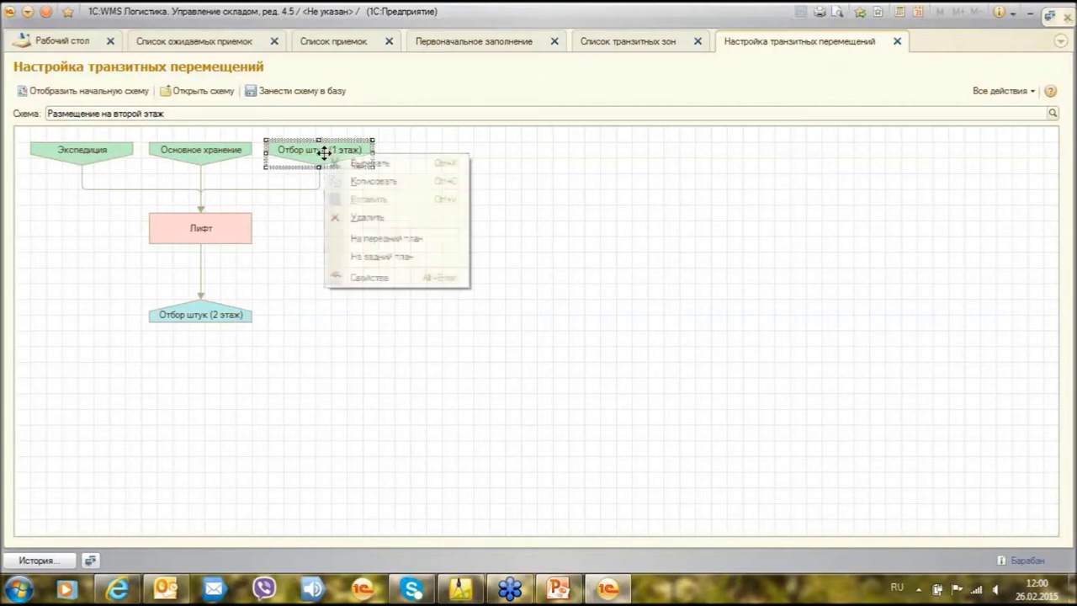
click(365, 183)
right_click(469, 156)
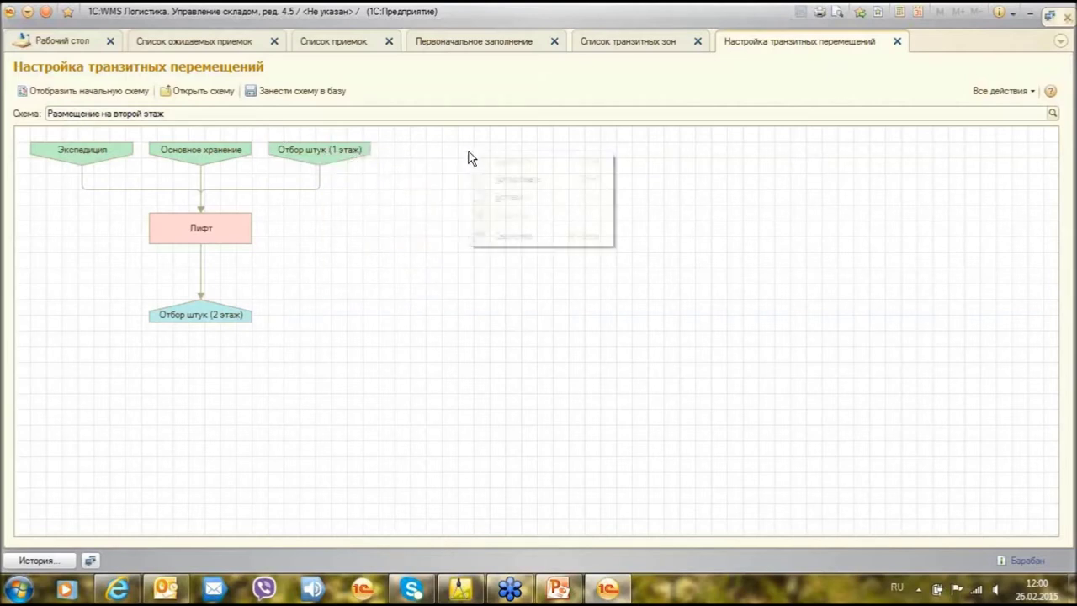
click(484, 198)
drag(325, 180, 439, 161)
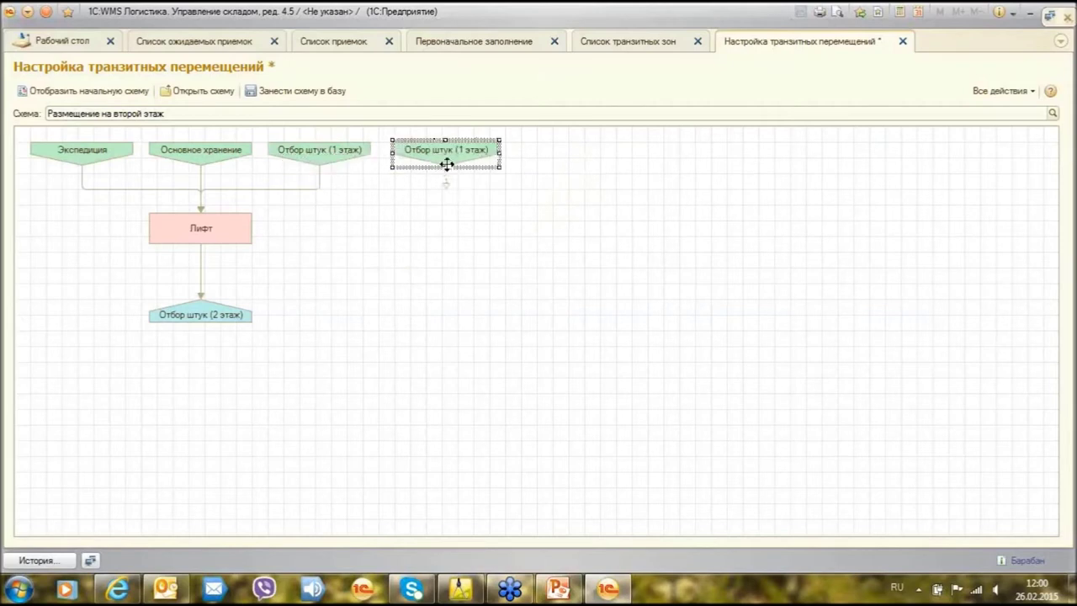
Create a warehouse zone named Зона Брака with zone type Хранение контейнеров and rack type Грузовые, and assign it to the copied source block.
double_click(443, 152)
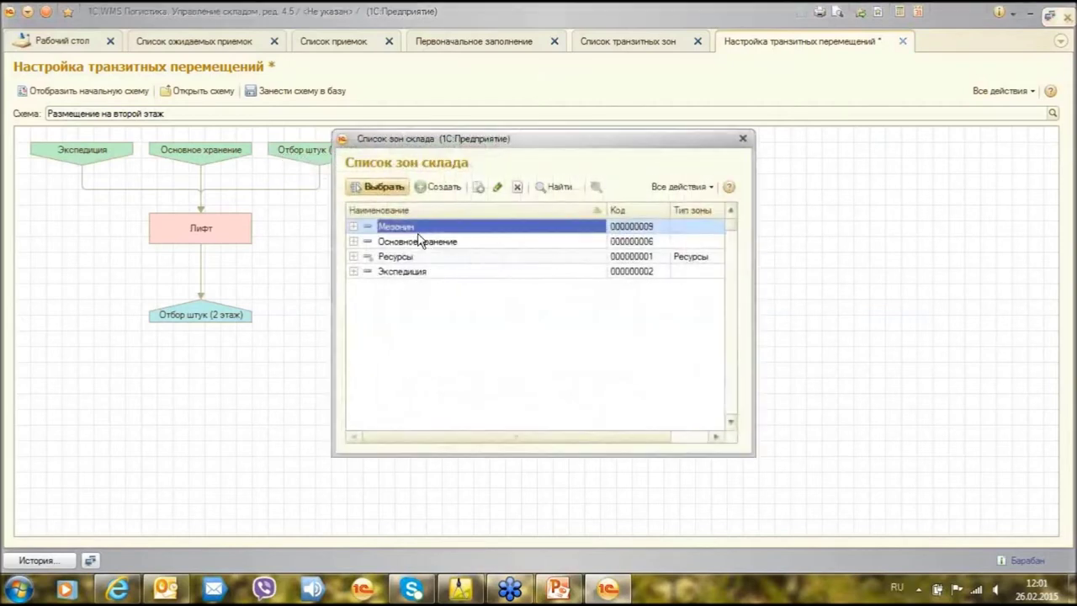
click(436, 187)
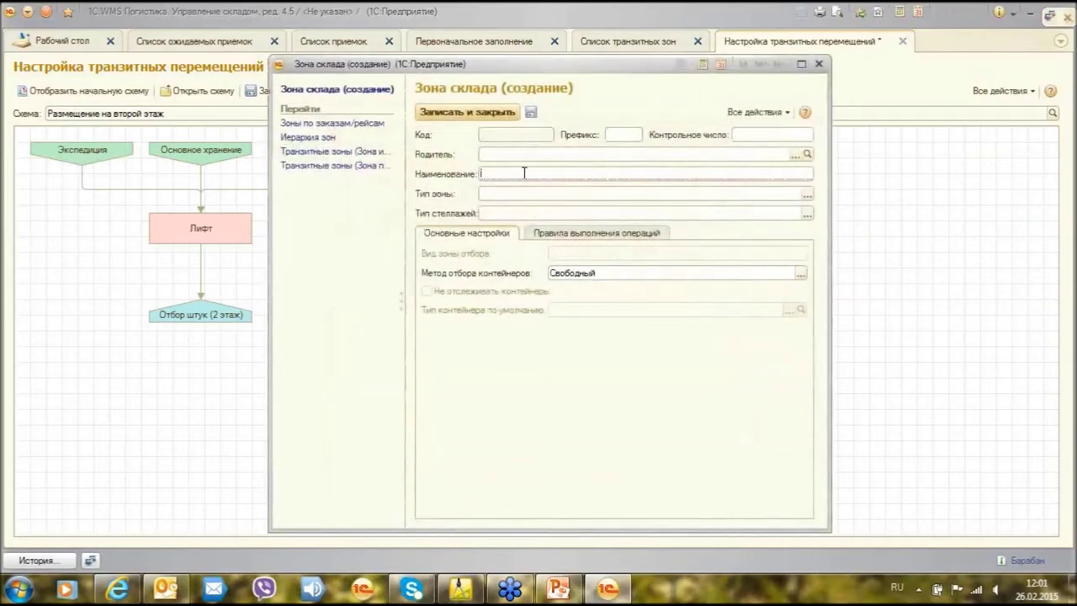
text(Зона Брак)
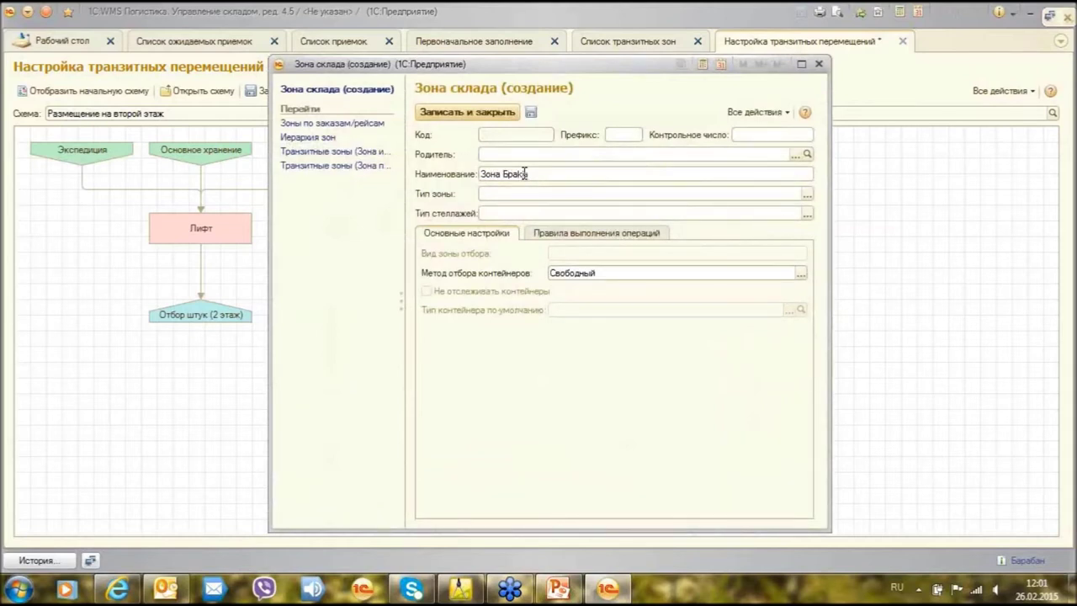
text(а)
click(807, 194)
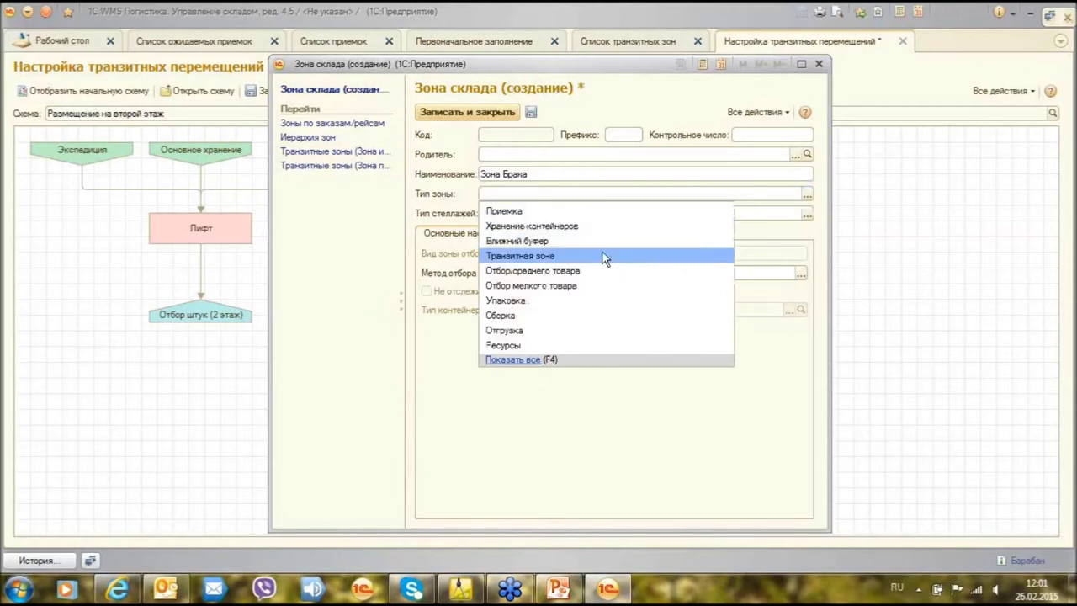
click(588, 227)
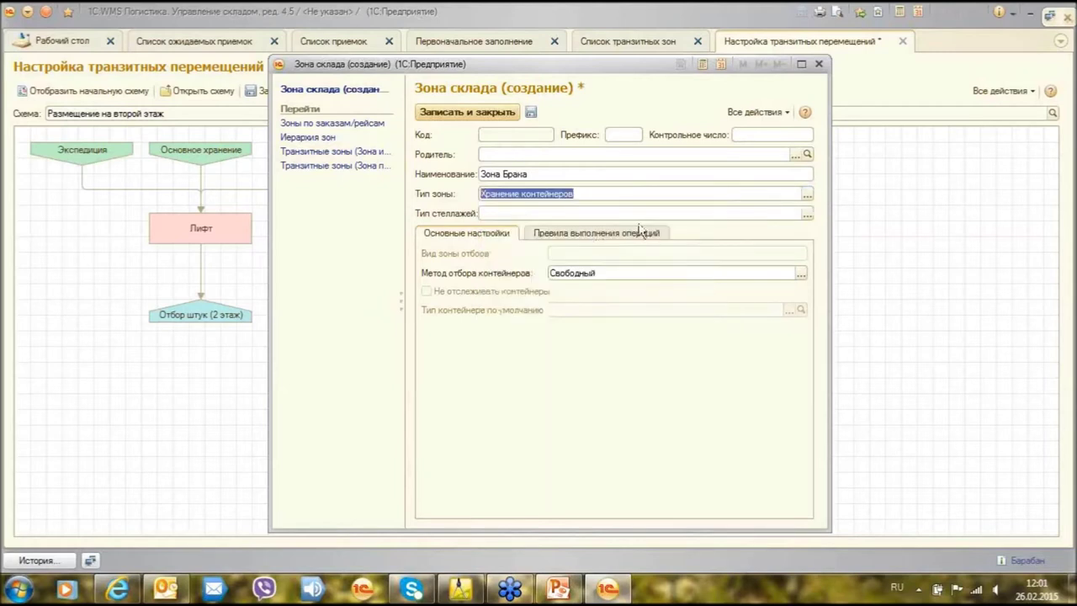
click(807, 215)
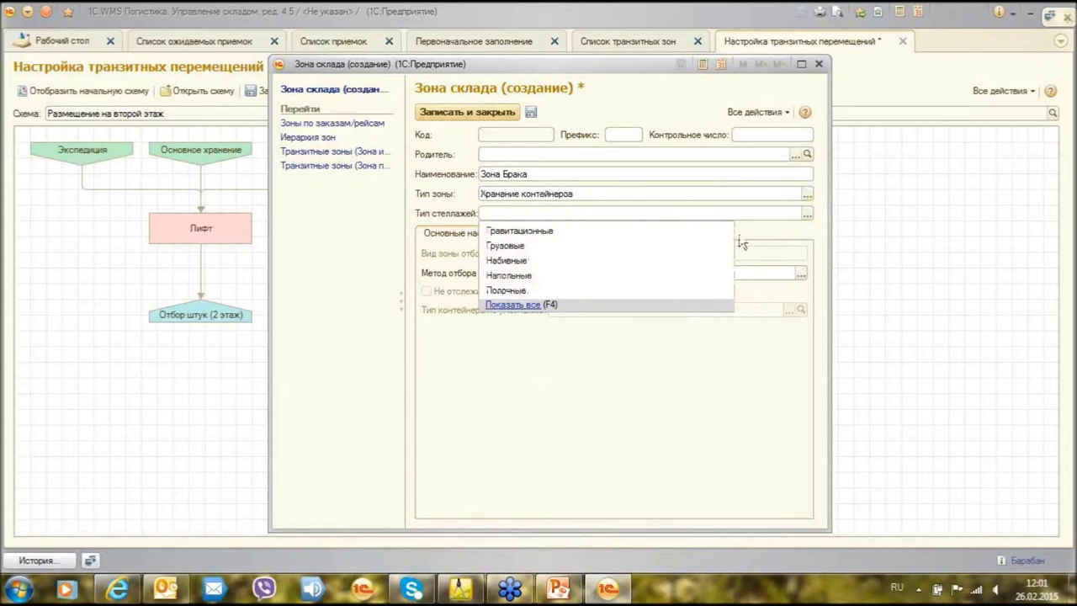
click(616, 256)
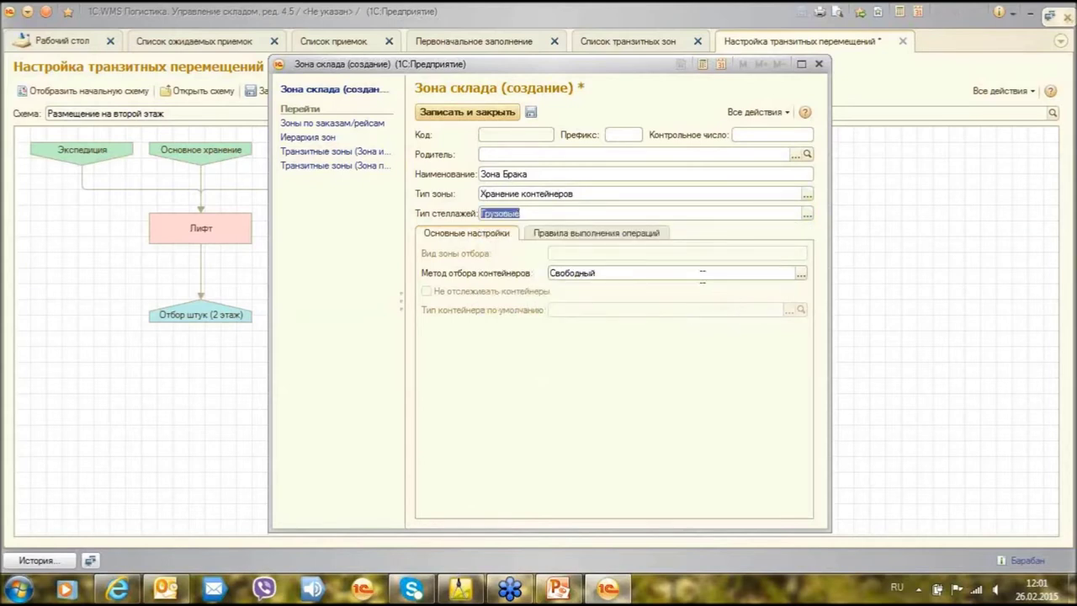
click(599, 236)
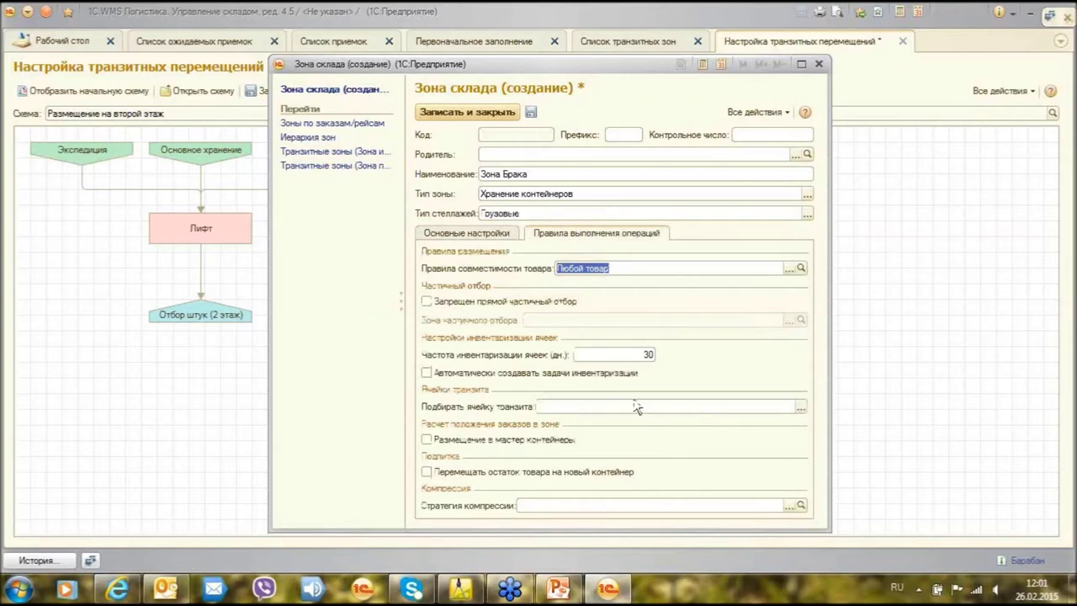
click(462, 116)
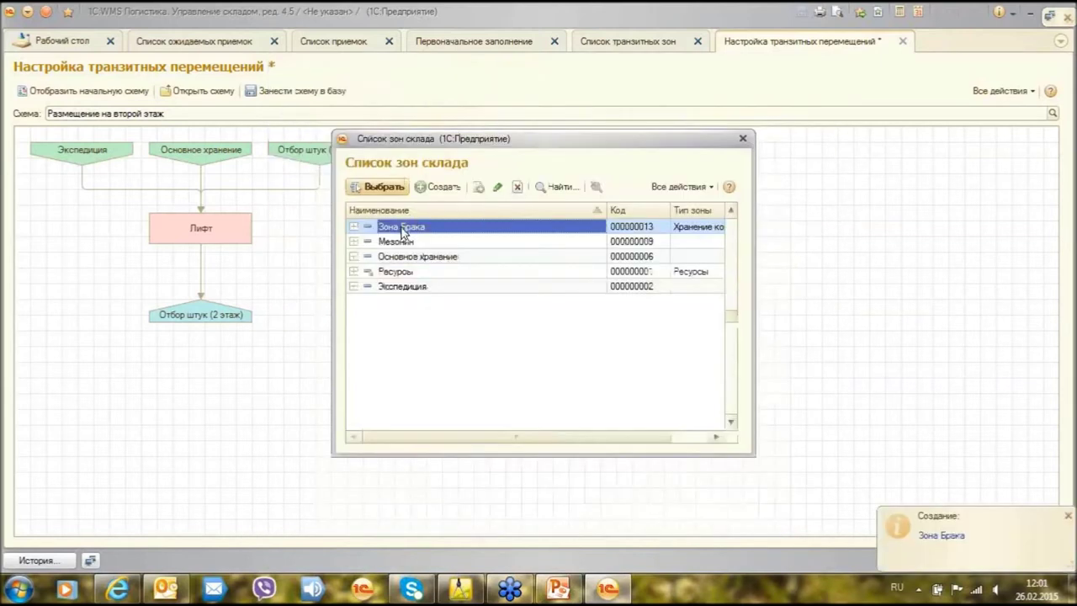
double_click(401, 227)
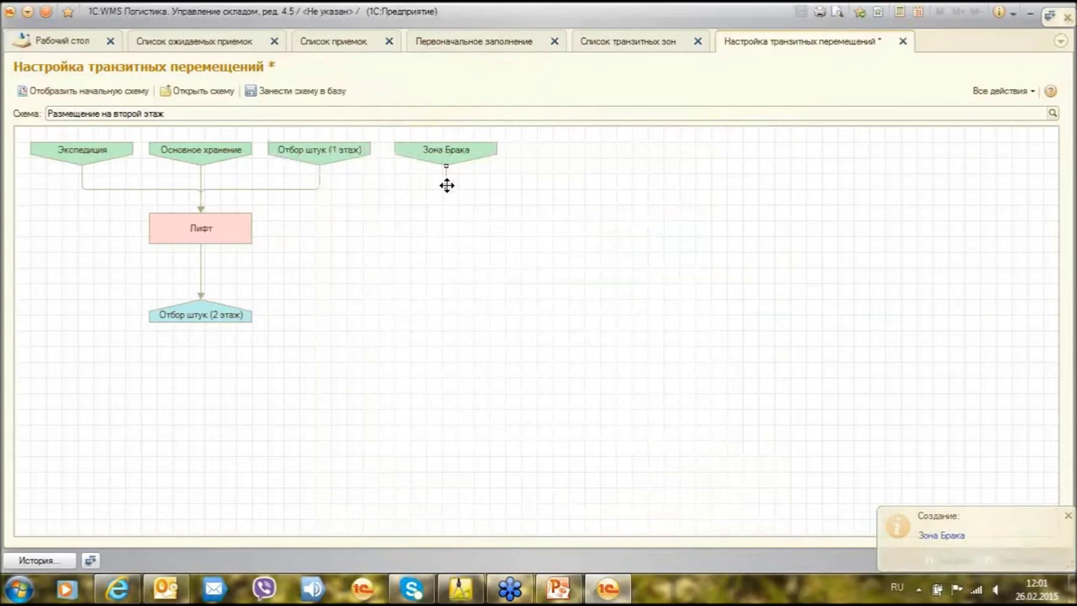
Connect the Зона Брака block to Лифт and save the scheme to the database as Размещение на второй этаж.
drag(447, 185, 202, 211)
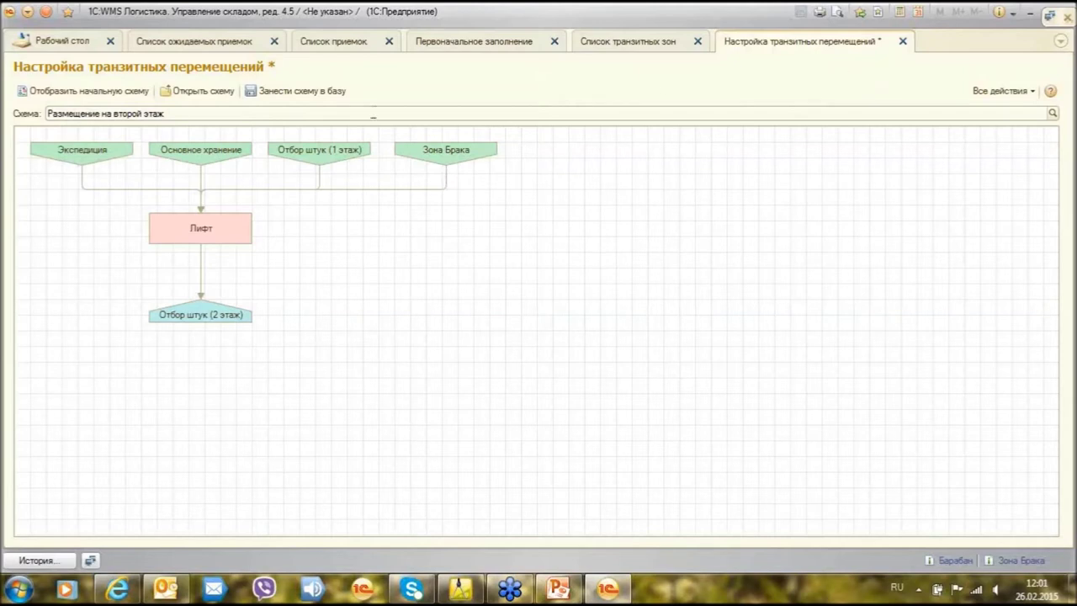
click(284, 91)
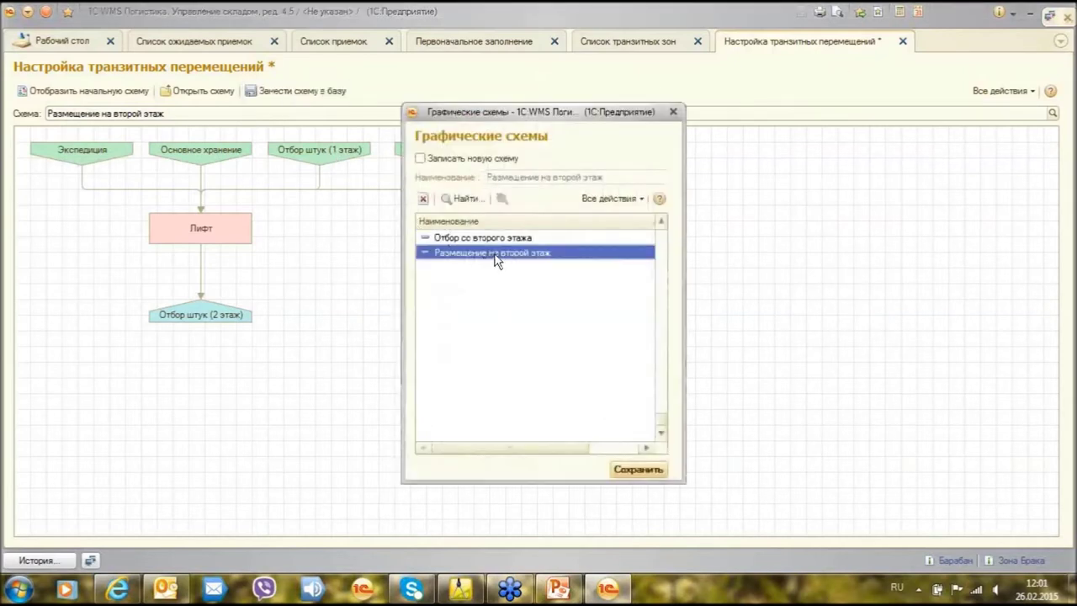
click(631, 469)
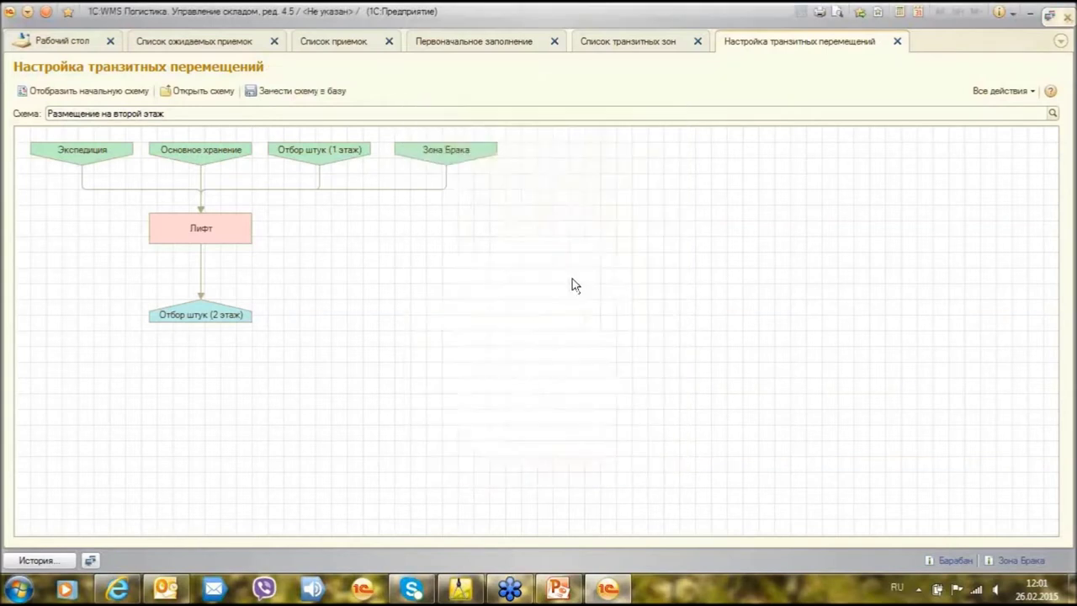
Close the scheme, check the Зона Брака row in the transit zone list, and return to the Топология setup step.
click(897, 40)
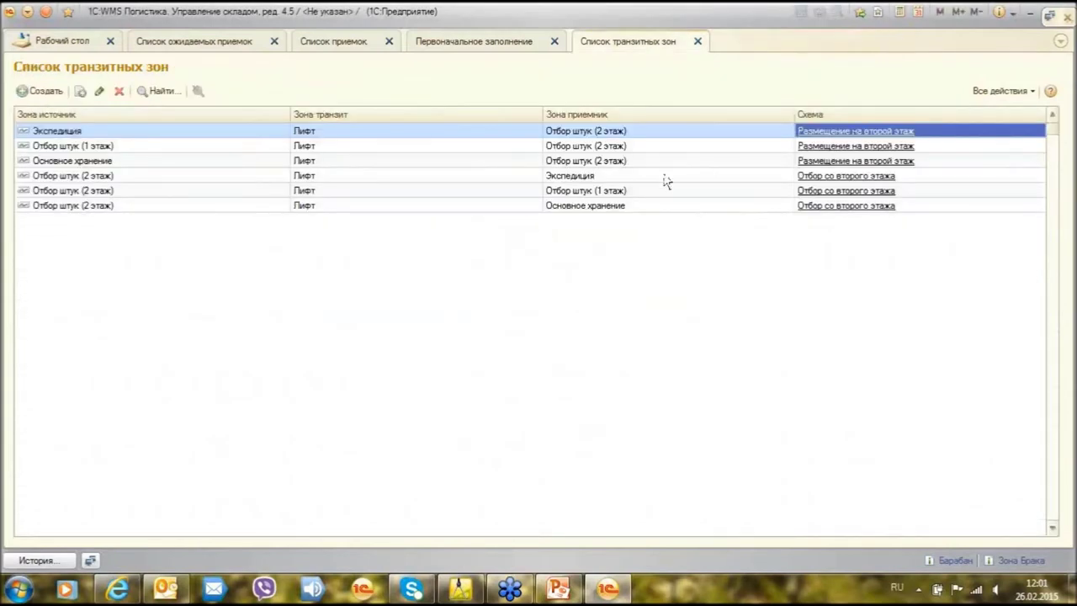
click(615, 192)
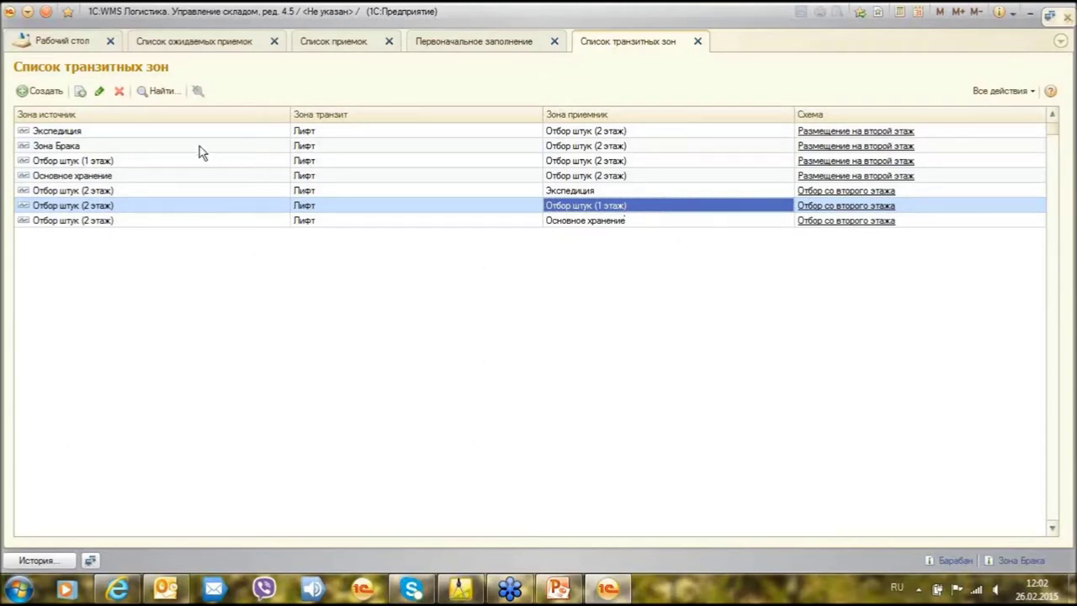
click(227, 143)
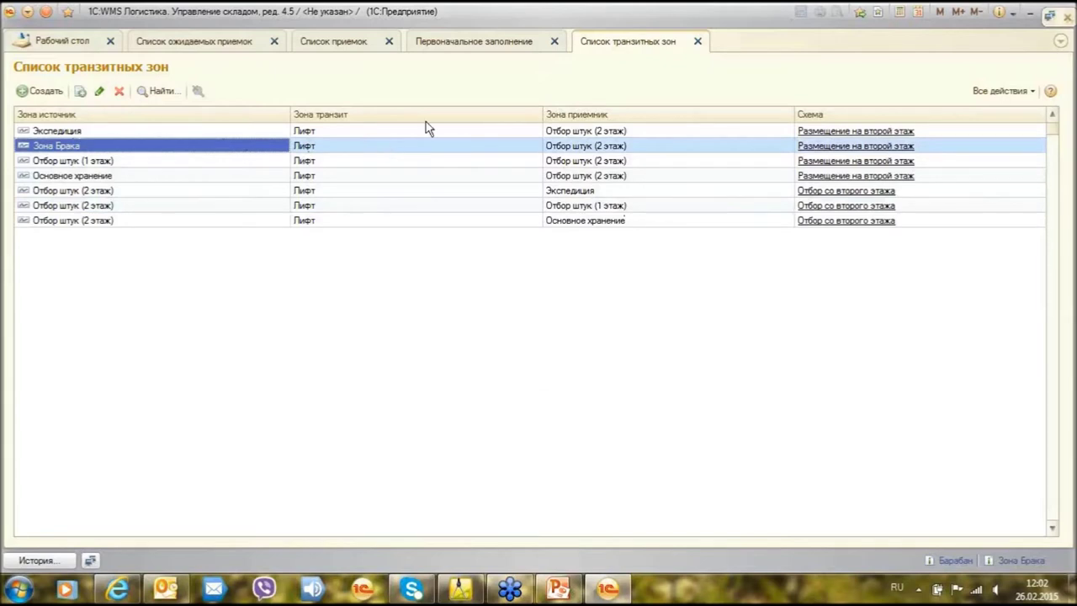
click(697, 42)
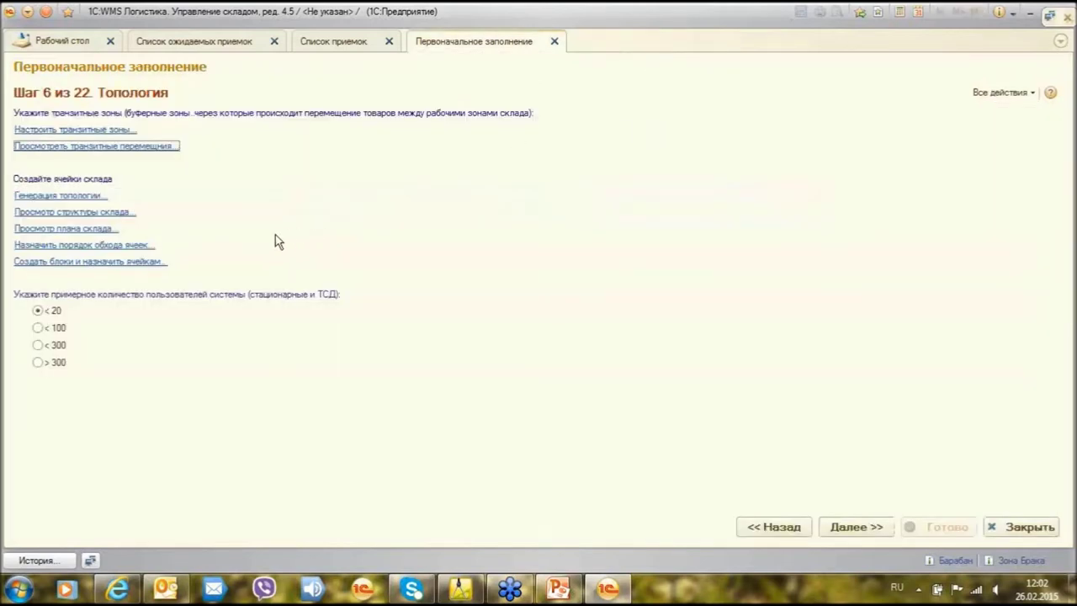
Start the warehouse topology generation and choose the Хранение zone within Основное хранение.
click(62, 200)
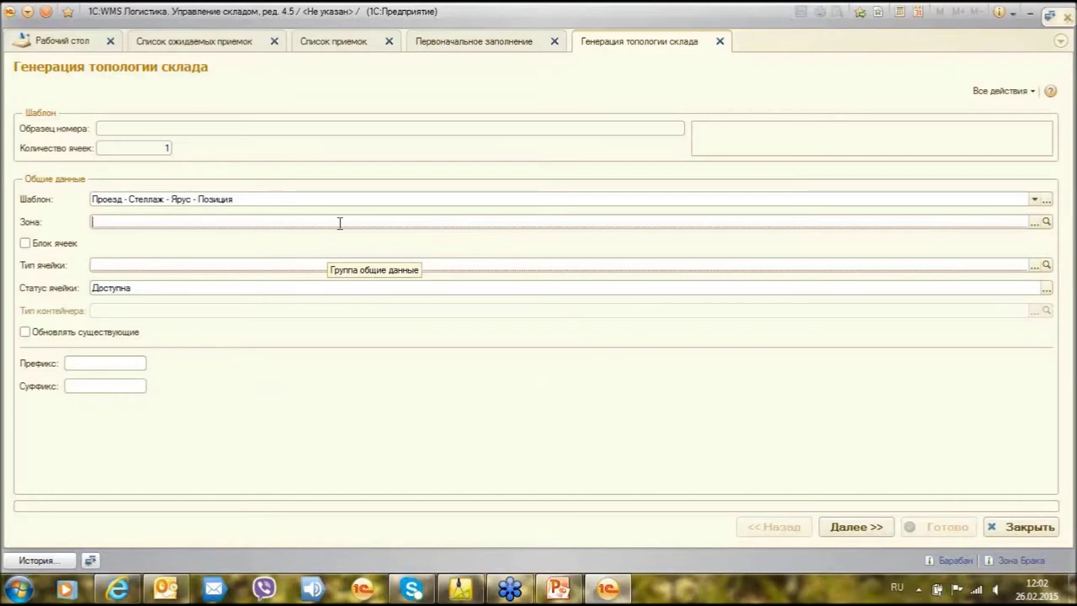
click(1034, 221)
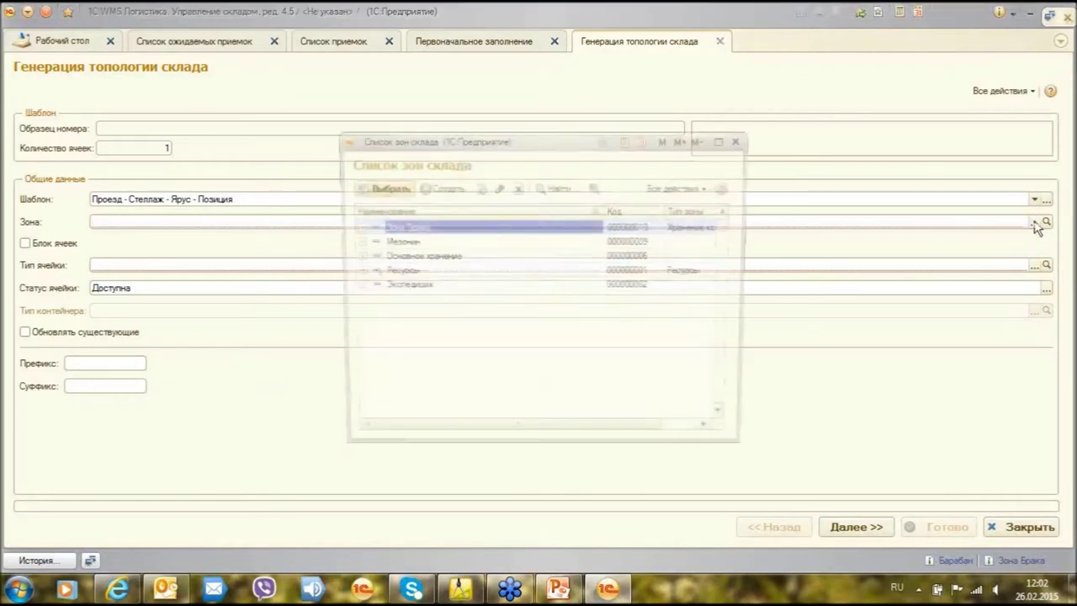
click(354, 262)
double_click(418, 260)
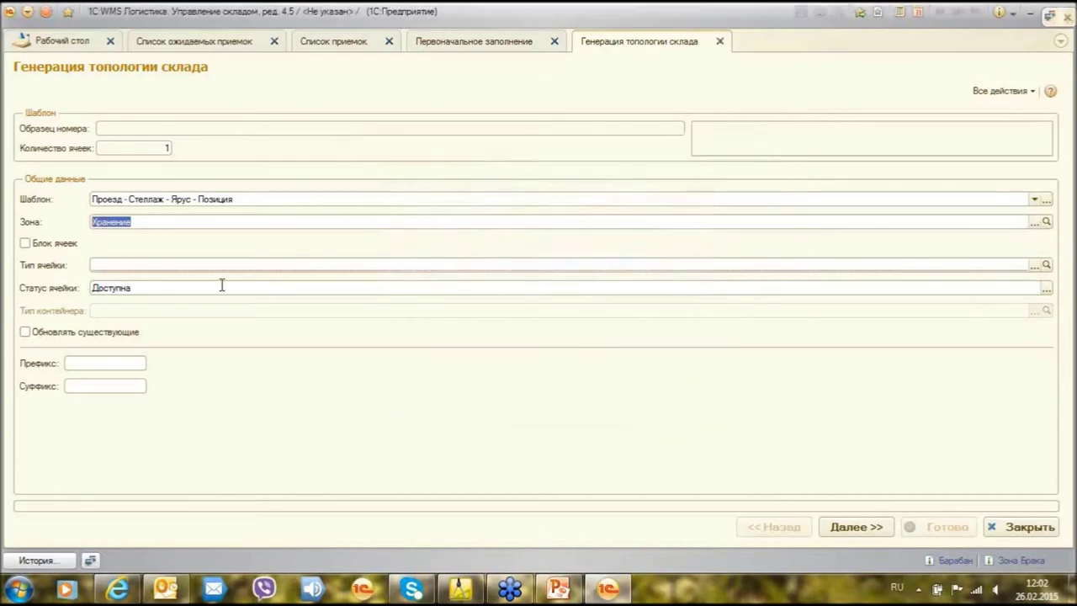
Enable generation by cell block and set the block type to Блок ячеек (FIN, EUR, FIN).
click(1035, 265)
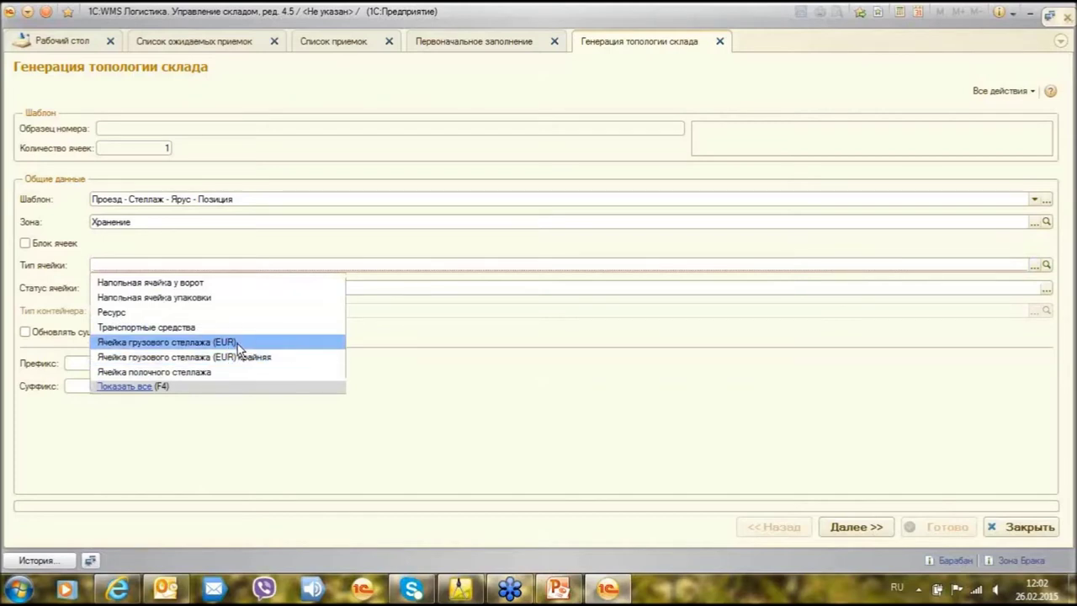
click(25, 243)
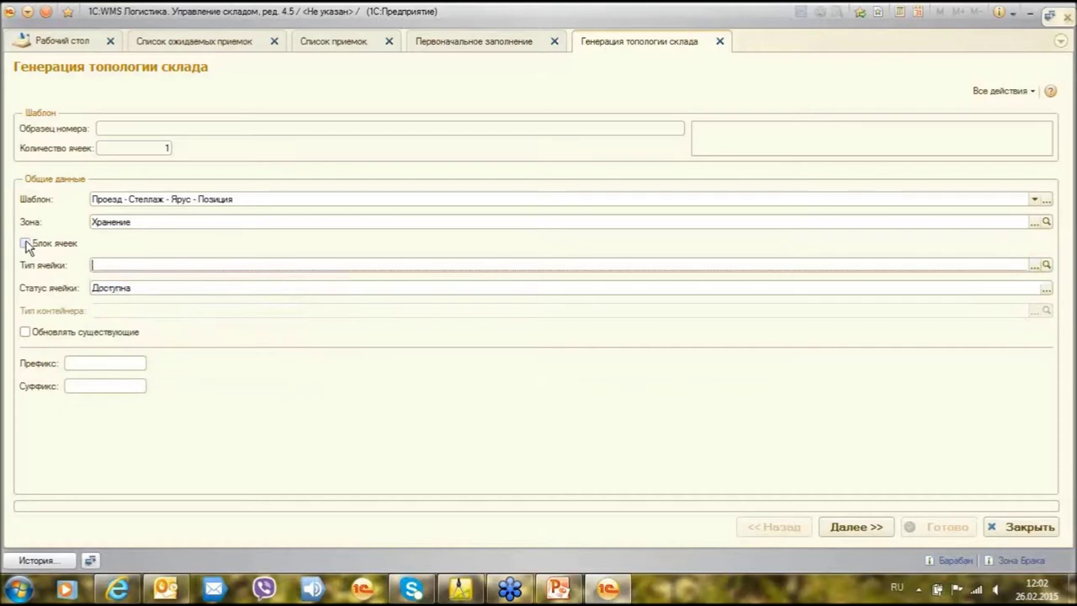
click(25, 243)
click(49, 242)
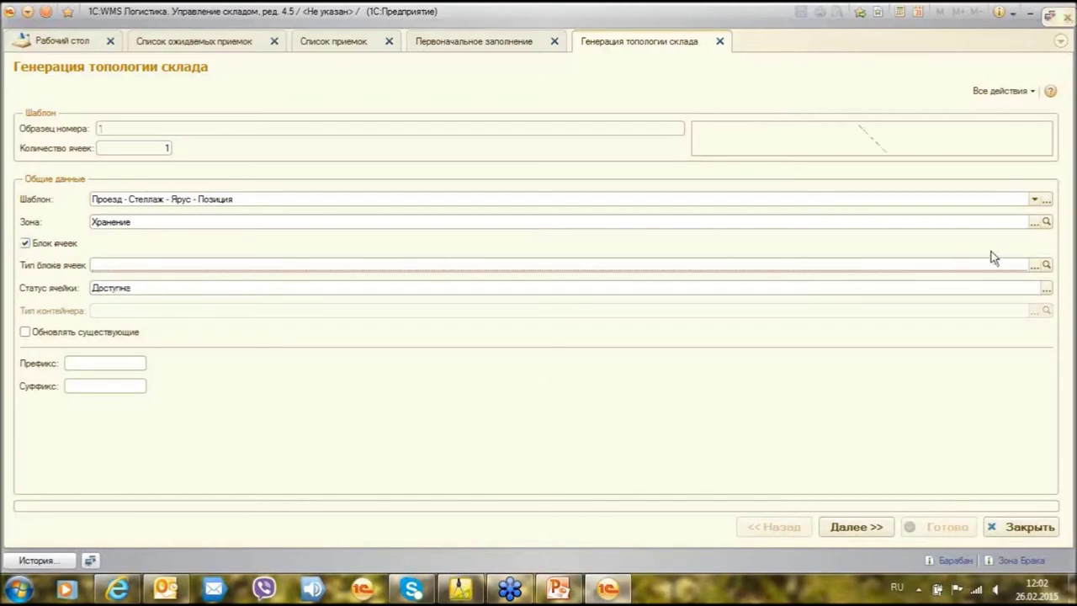
click(1035, 266)
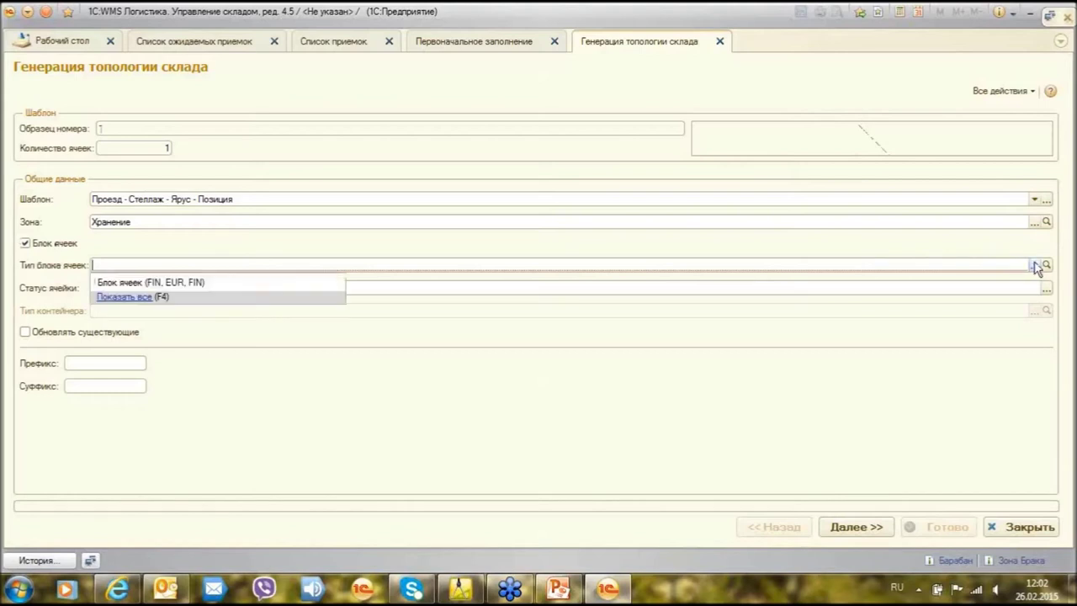
click(257, 281)
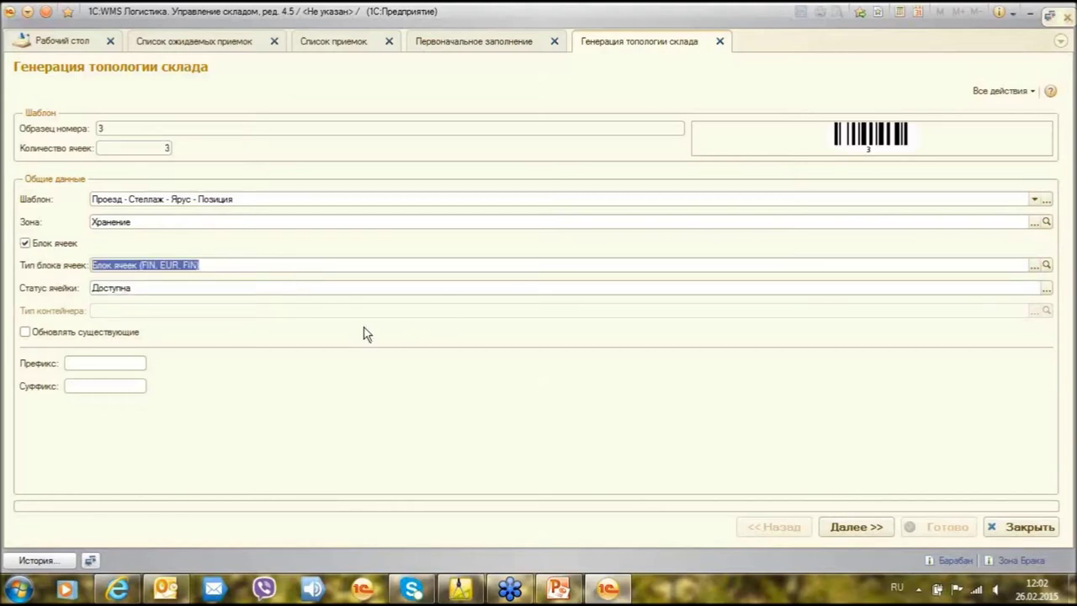
Set the cell number prefix to Hran and advance to the Помещения settings.
click(127, 362)
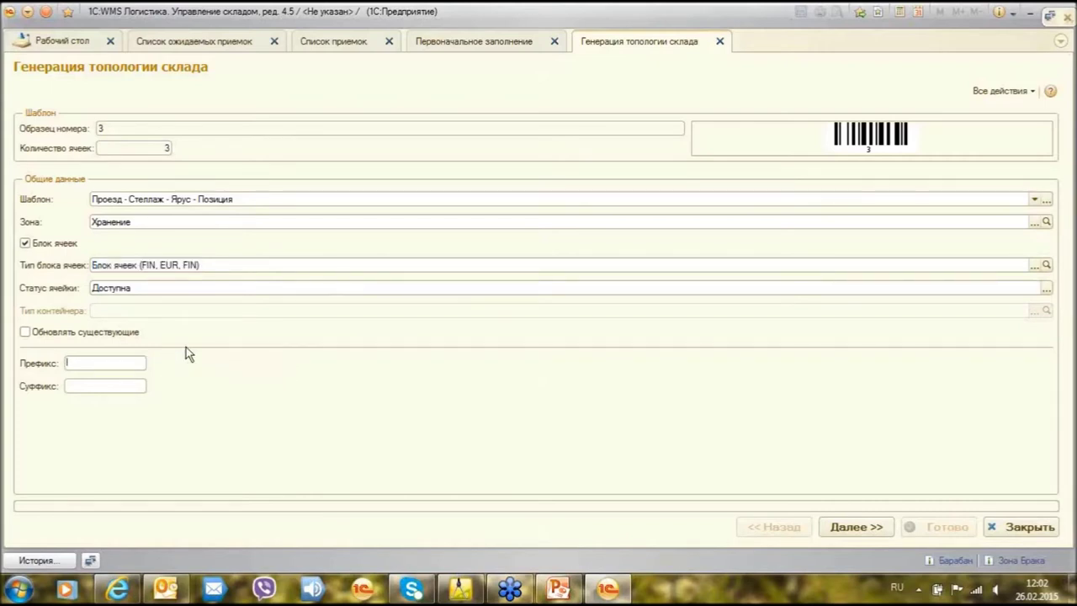
key(alt+shift)
text(H)
text(ral)
text(n)
click(857, 528)
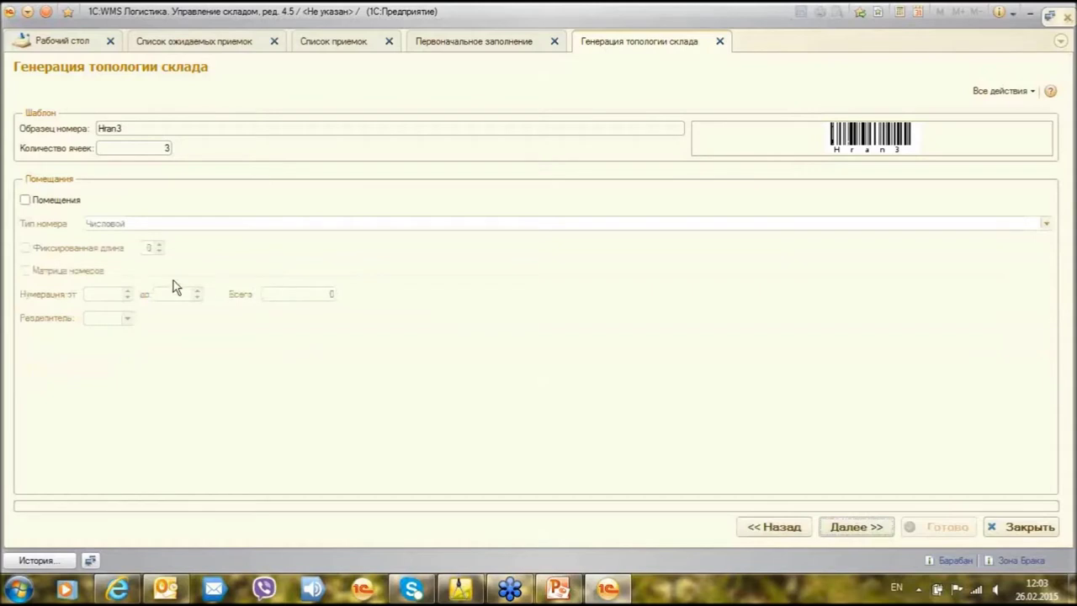
Enable room numbering with a fixed length of 2 and the range 01 to 01, and advance to the Проезды settings.
click(24, 200)
click(25, 249)
click(157, 244)
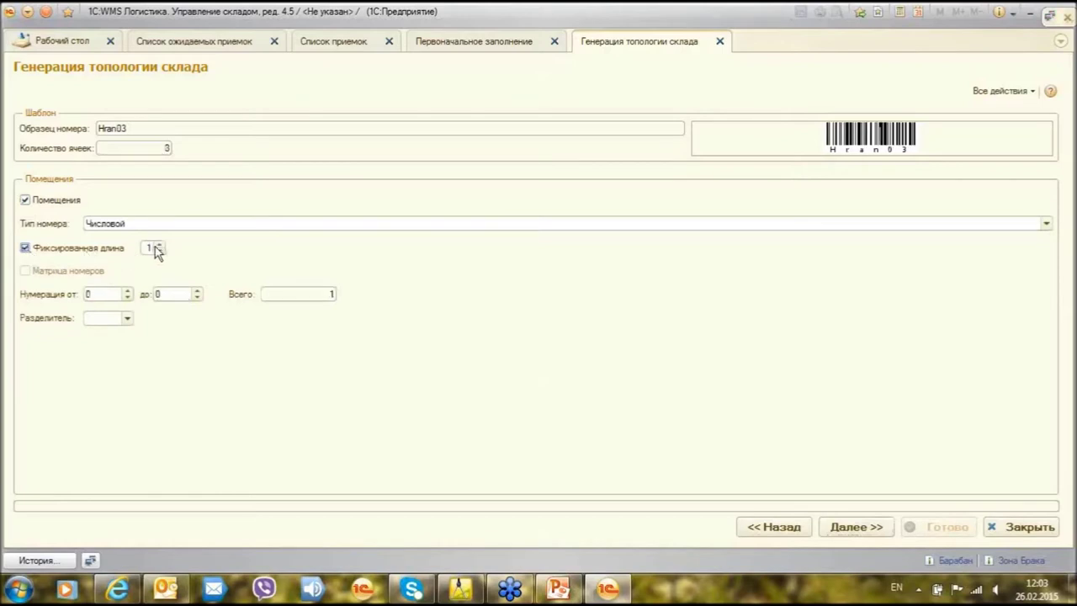
click(159, 244)
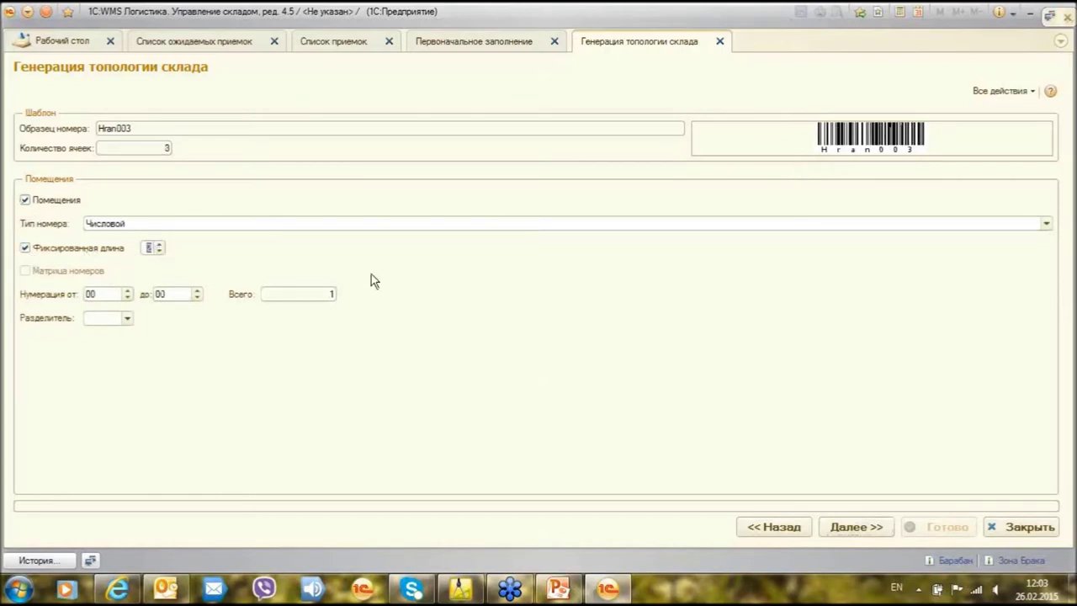
click(129, 291)
click(854, 527)
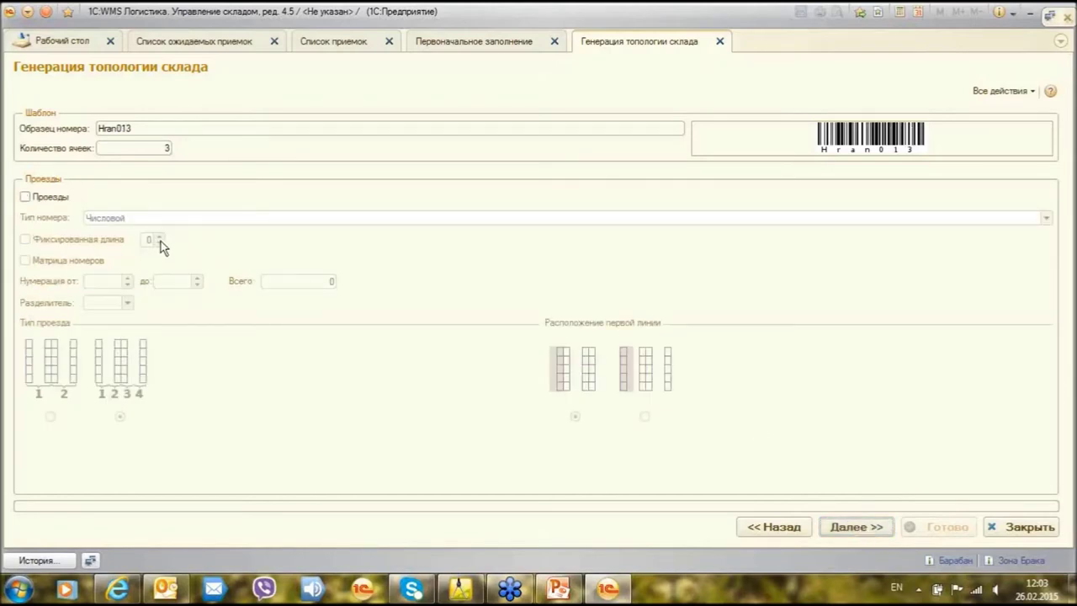
Enable aisle numbering with a fixed length of 2 and the range 01 to 06.
click(24, 199)
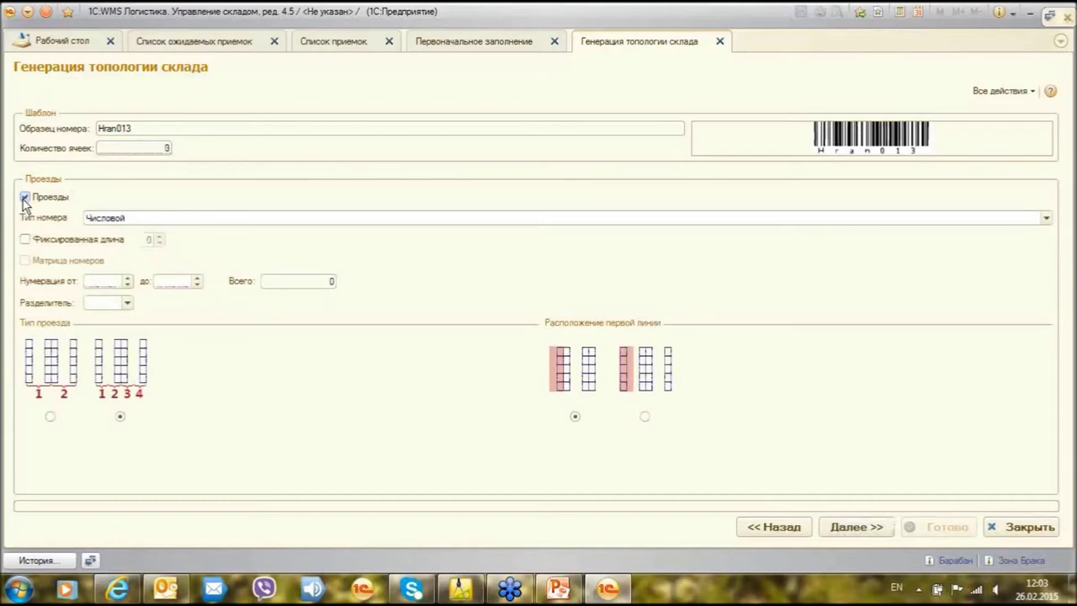
click(27, 241)
click(160, 239)
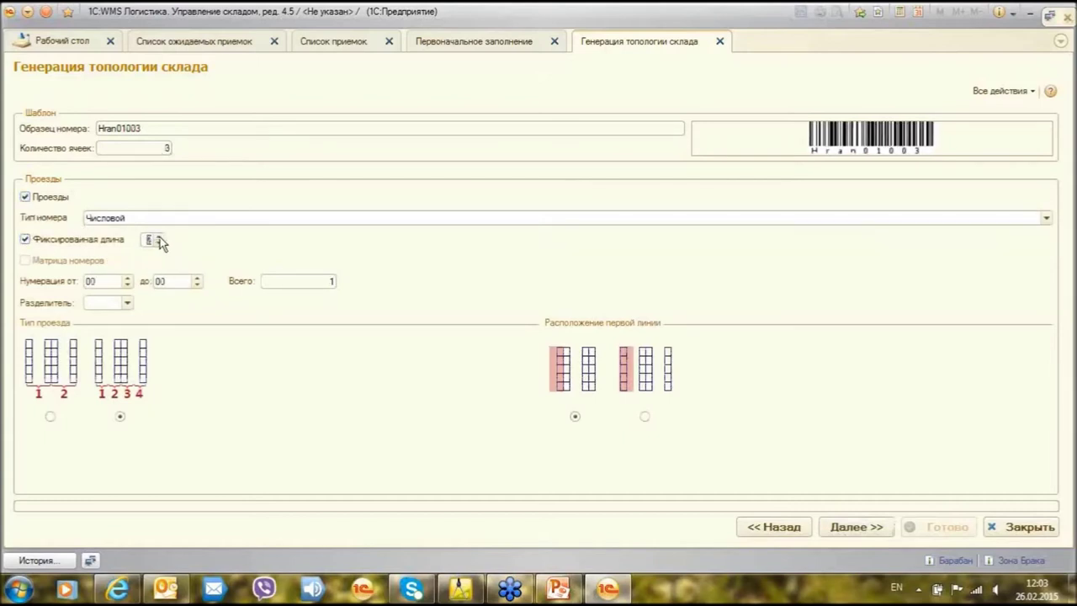
click(127, 277)
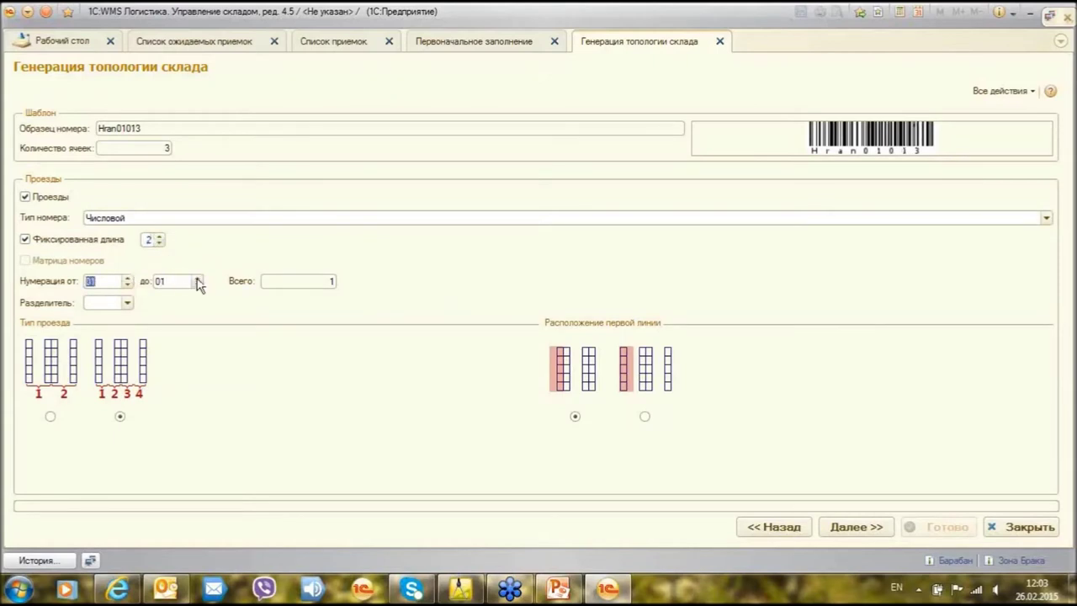
click(197, 278)
click(197, 278)
click(196, 278)
click(197, 278)
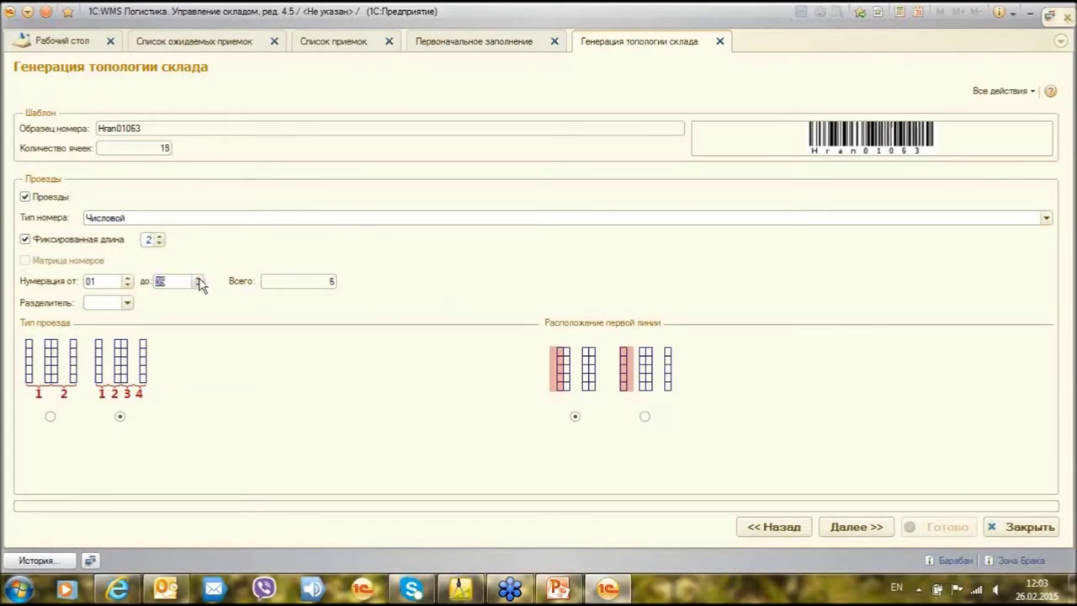
Set the aisle number separator to a hyphen and go back to the Помещения settings.
click(128, 303)
click(131, 328)
click(774, 530)
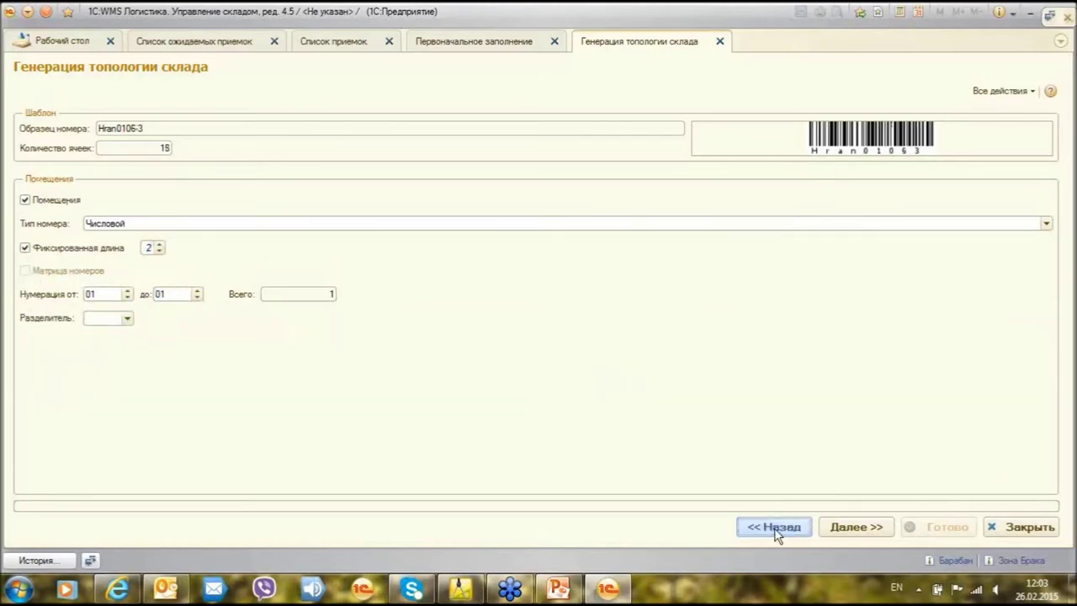
Set the room number separator to a hyphen, and choose the single-row first line placement in the Проезды settings.
click(128, 320)
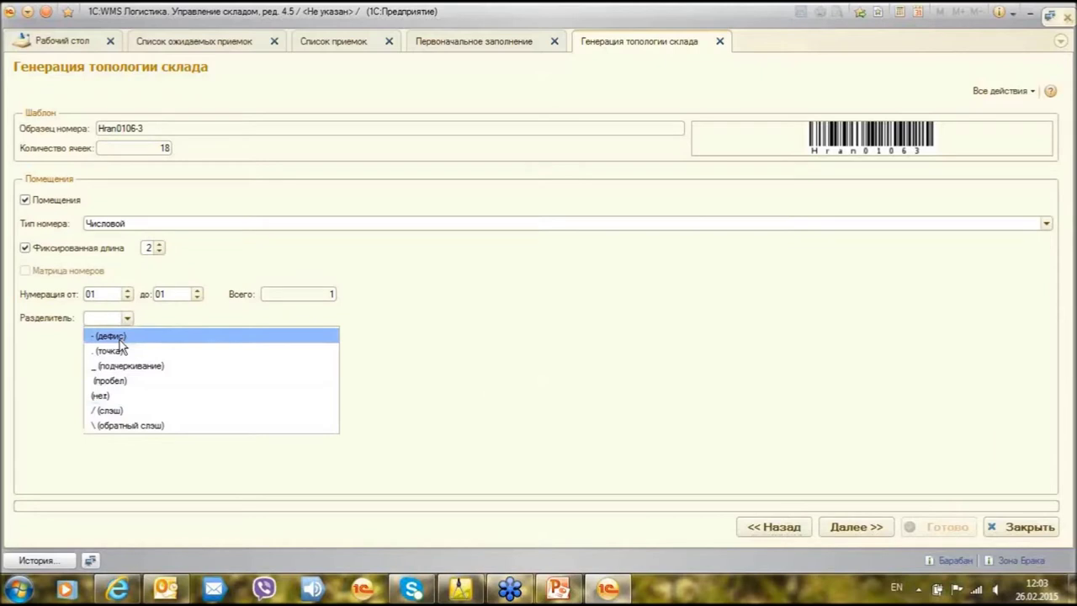
click(124, 350)
click(852, 528)
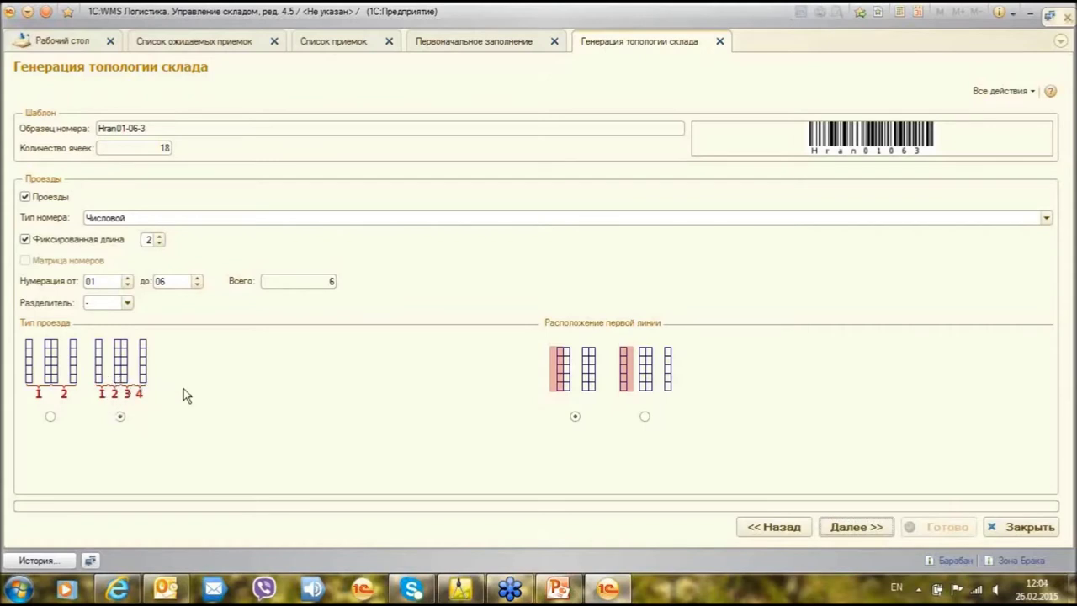
click(646, 416)
click(856, 527)
Enable rack numbering in the Стеллажи settings, starting from 01 with a fixed length of 2.
click(26, 194)
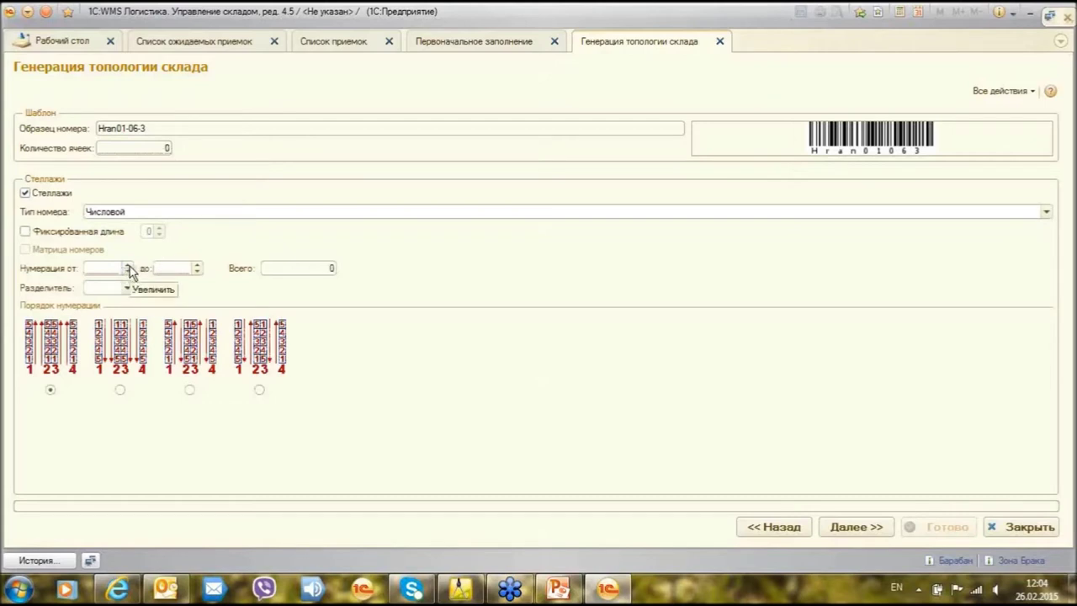
click(128, 266)
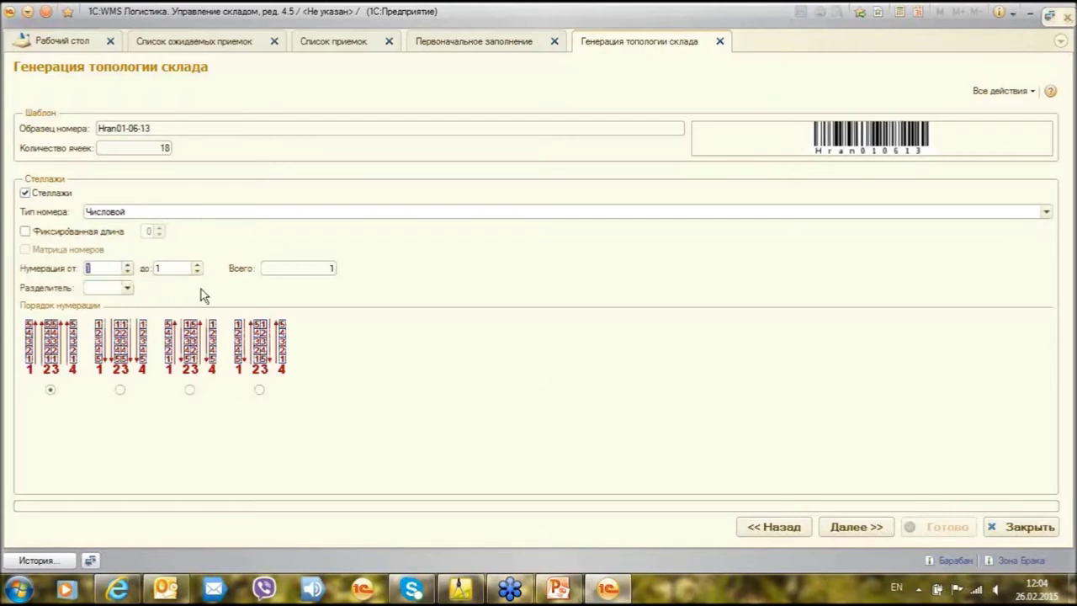
click(26, 232)
click(160, 229)
click(160, 228)
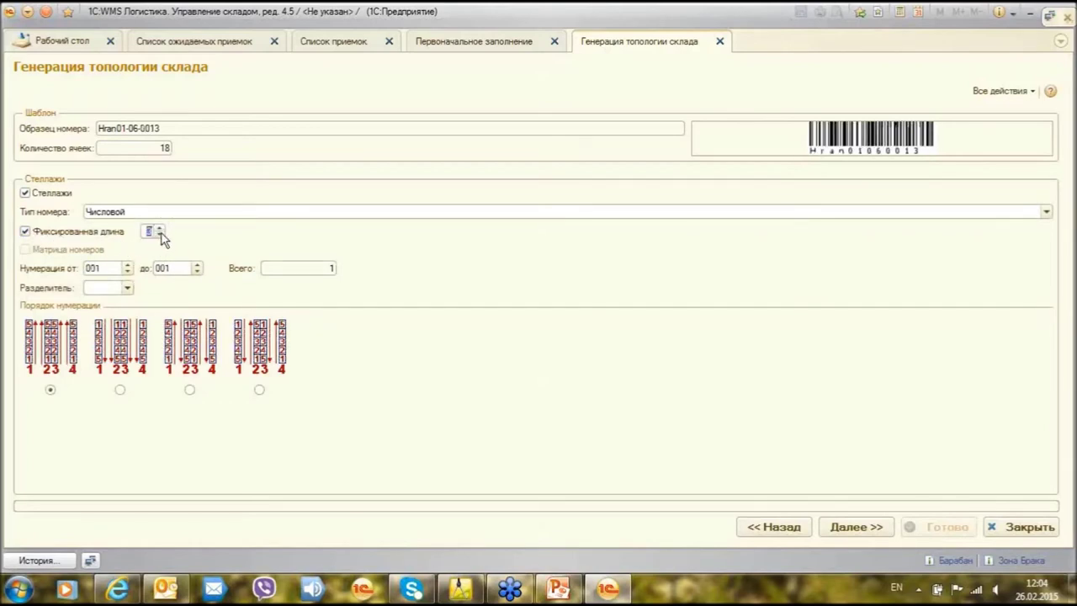
click(159, 234)
End the rack numbering at 05 with a hyphen separator, and advance to the Ярусы settings.
click(198, 264)
click(198, 264)
click(197, 264)
click(197, 264)
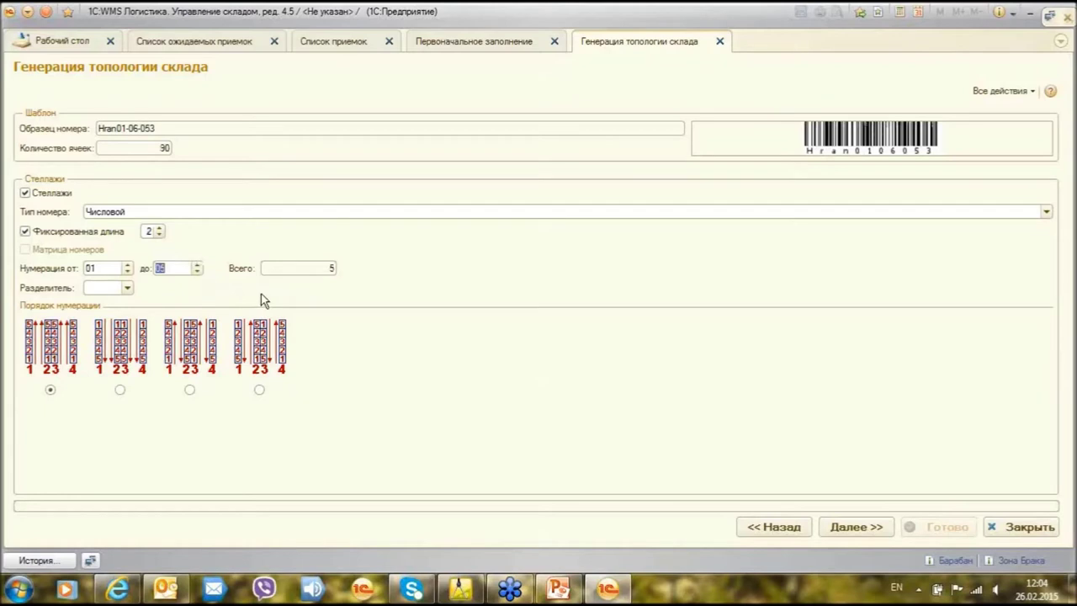
click(129, 289)
click(95, 304)
click(842, 526)
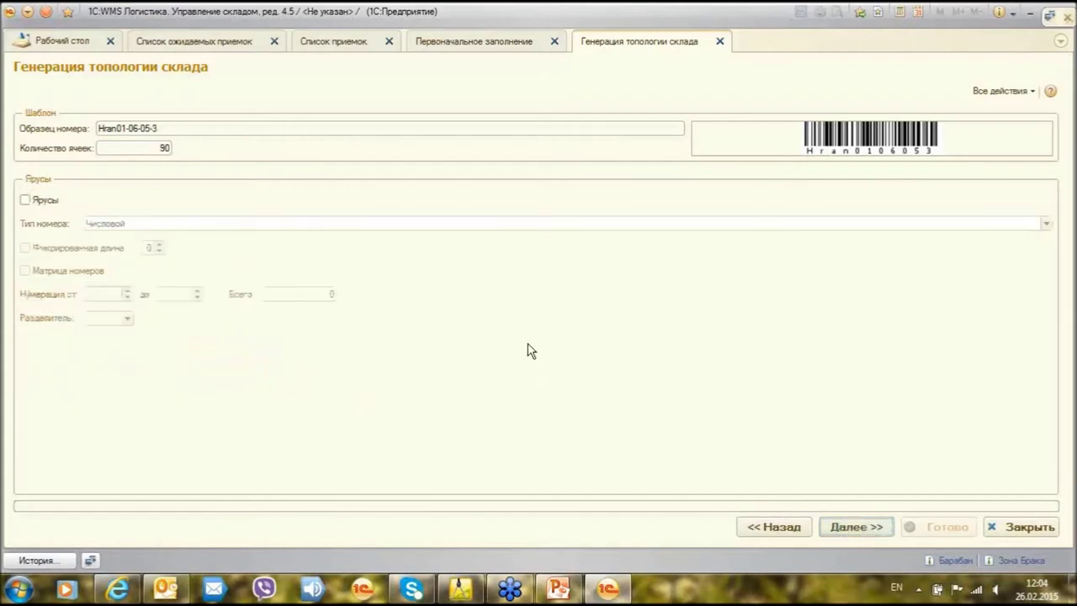
Enable tier numbering with a fixed length of 1, starting from 3.
click(25, 200)
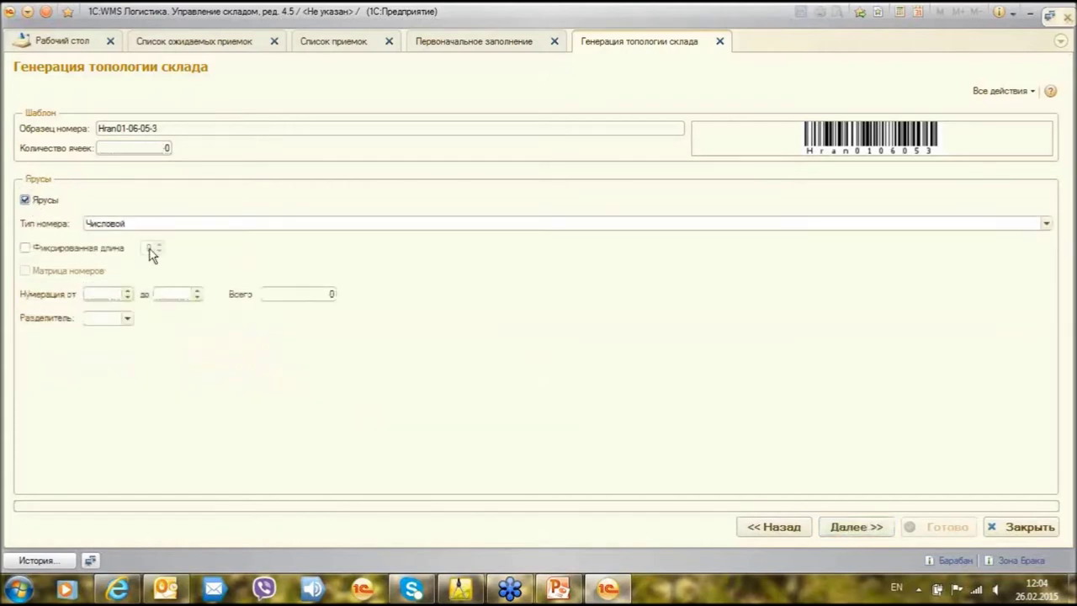
click(26, 249)
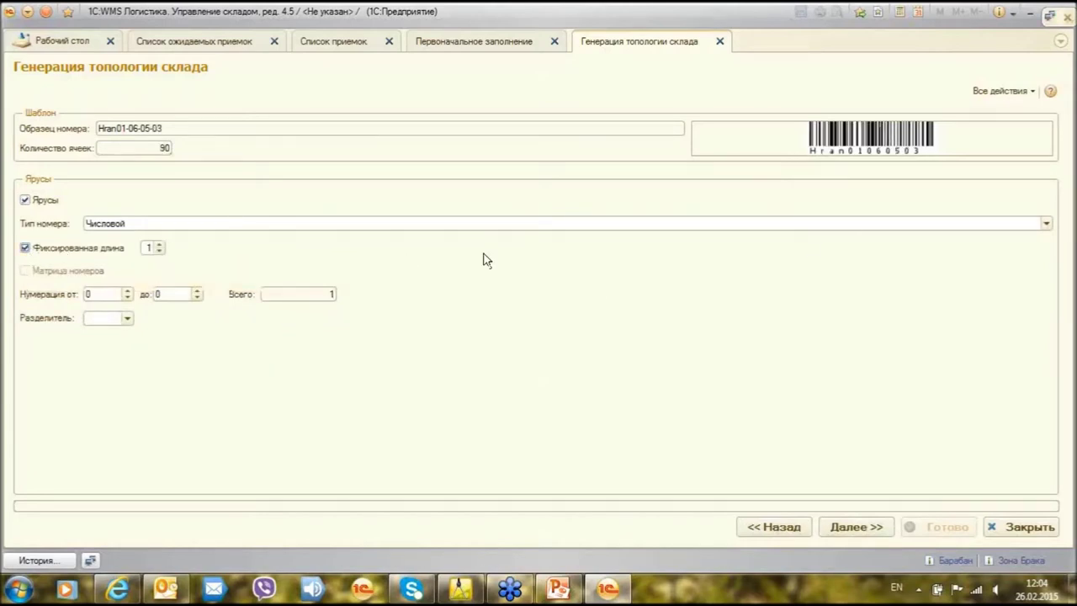
click(158, 244)
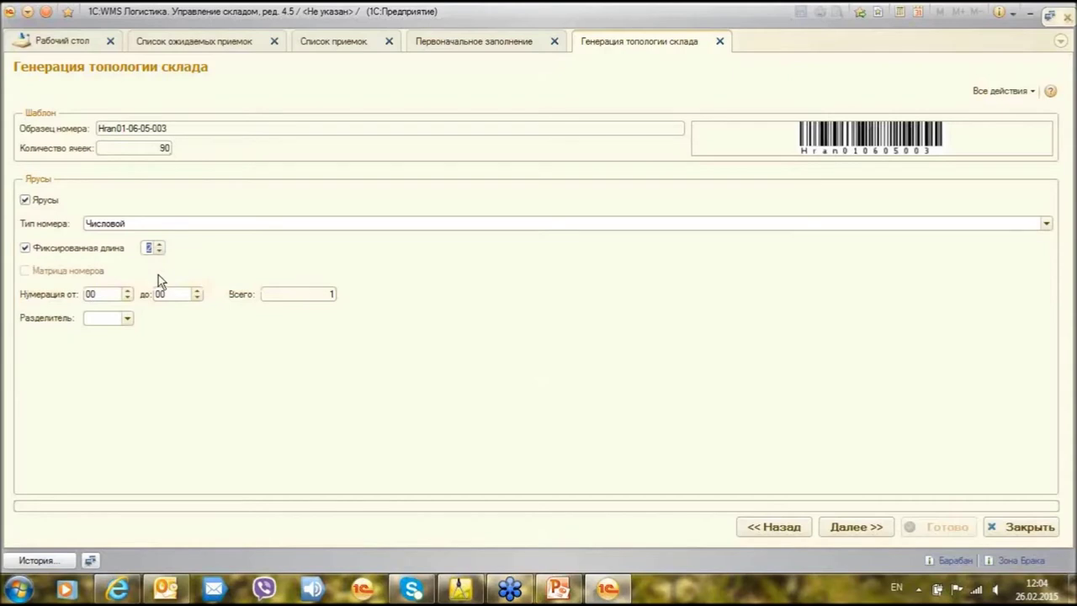
click(158, 251)
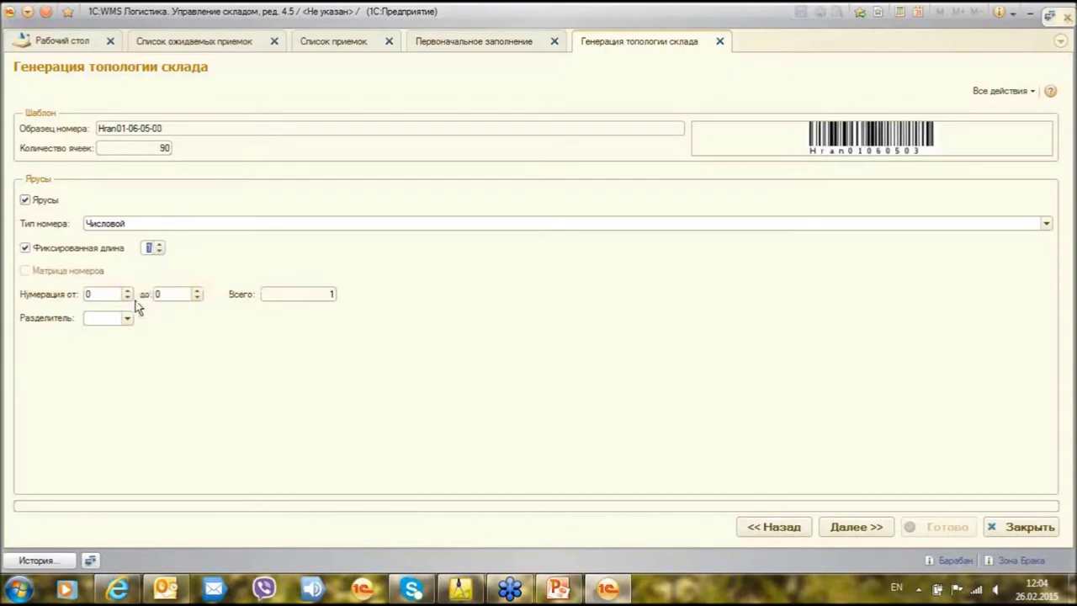
click(128, 291)
click(128, 291)
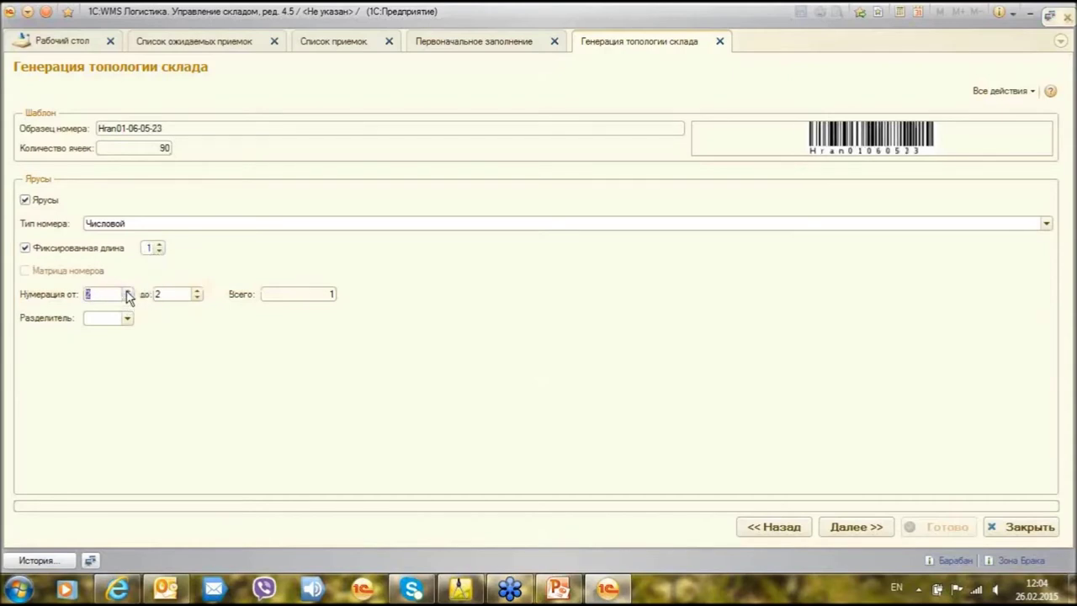
click(127, 291)
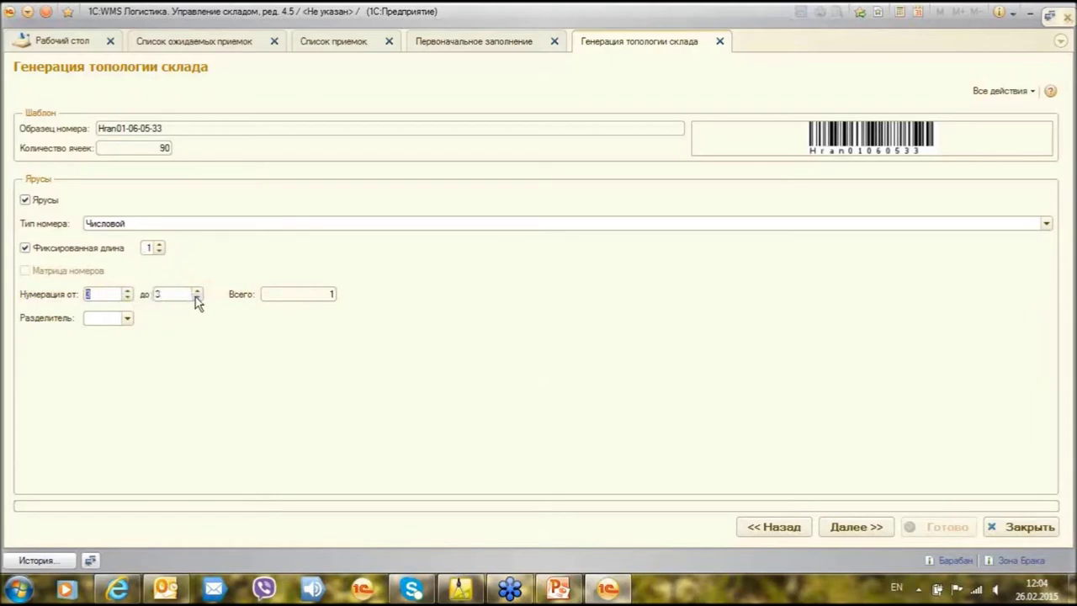
End the tier numbering at 7 with a hyphen separator, and advance to the Позиции settings.
click(198, 292)
click(198, 291)
click(198, 292)
click(198, 292)
click(127, 318)
click(132, 336)
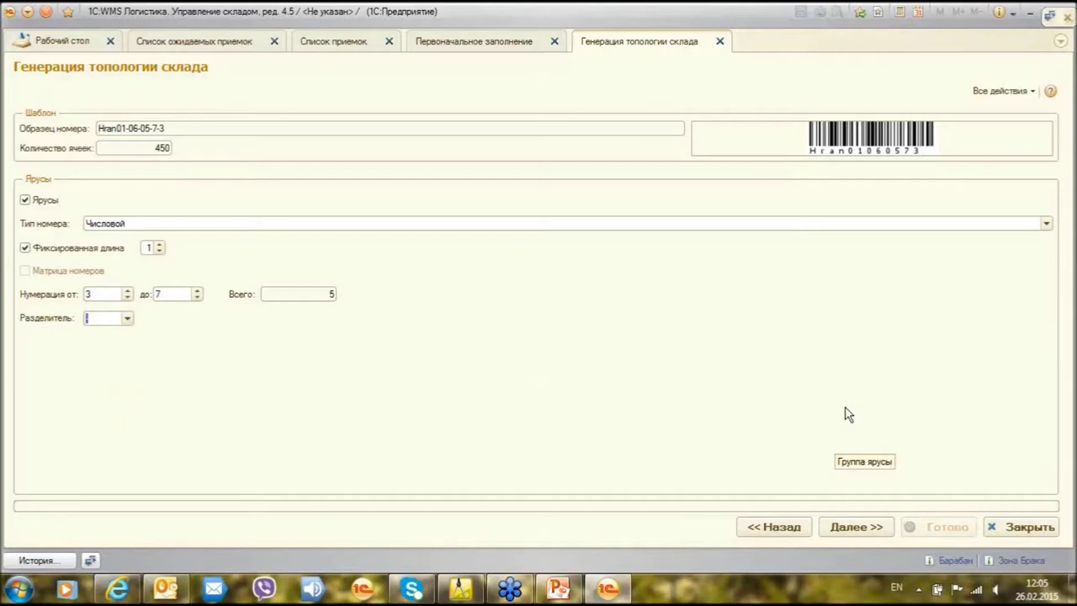
click(856, 528)
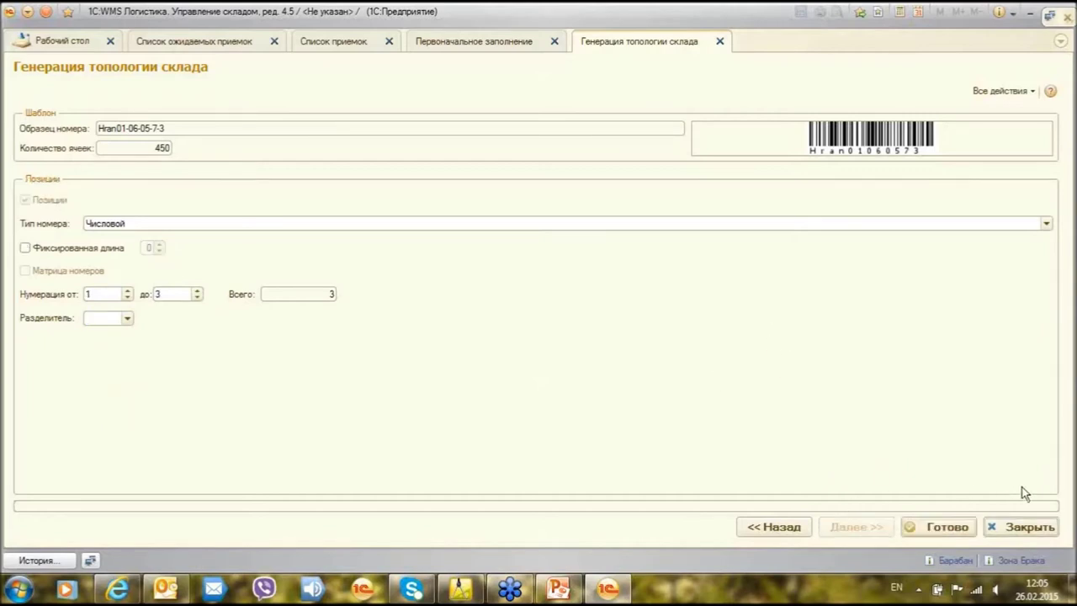
Close the topology generator and look up the Хранение zone under Основное хранение in the warehouse structure.
click(1023, 529)
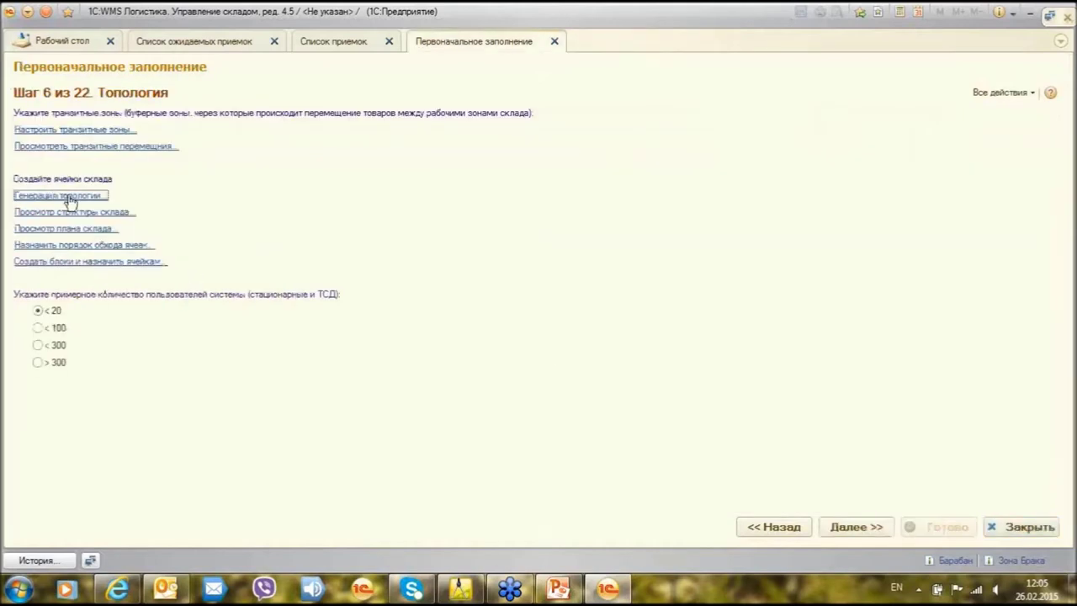
click(81, 213)
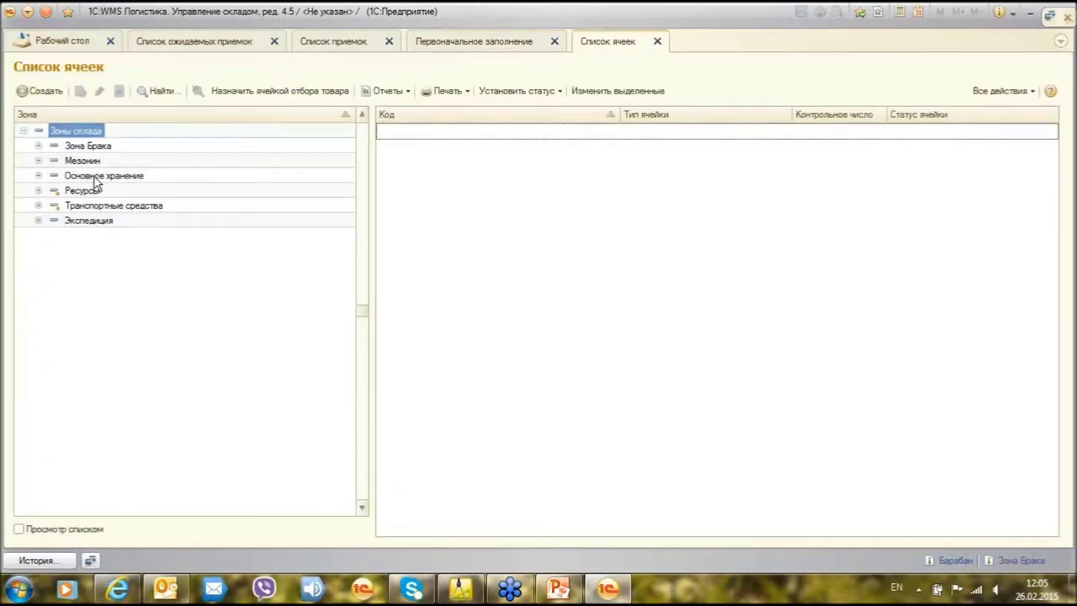
click(92, 177)
click(38, 175)
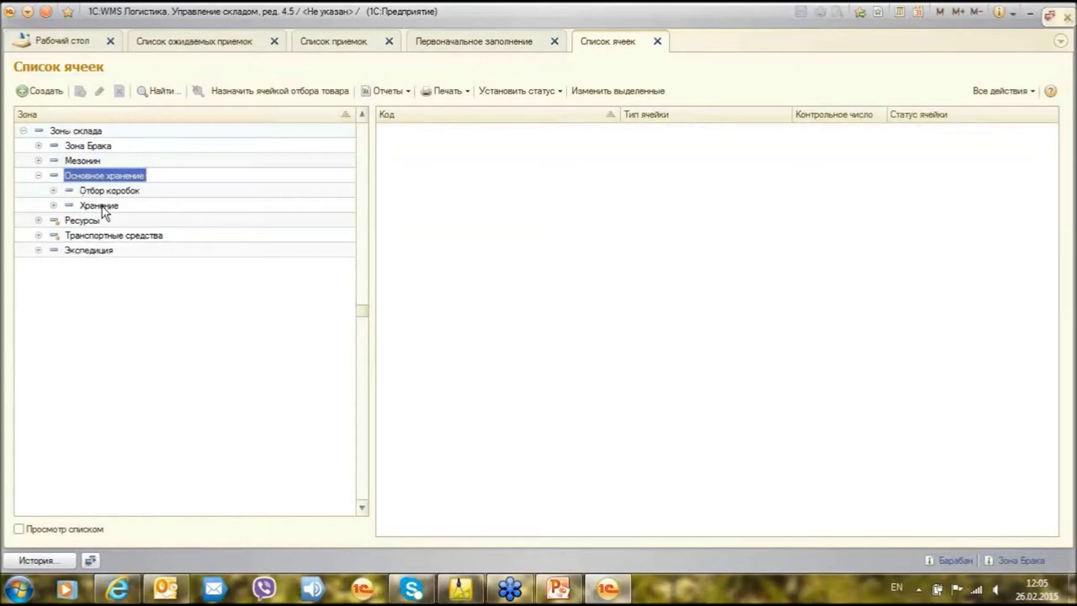
click(101, 206)
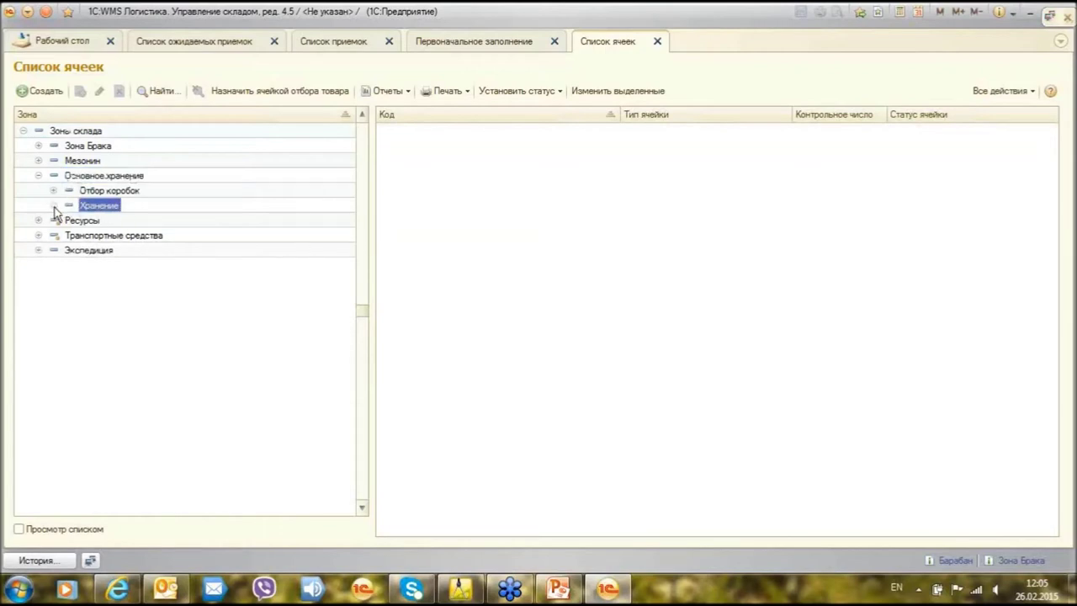
Return to the initial setup assistant and start a new topology generation for the Отбор коробок zone.
click(470, 44)
click(72, 197)
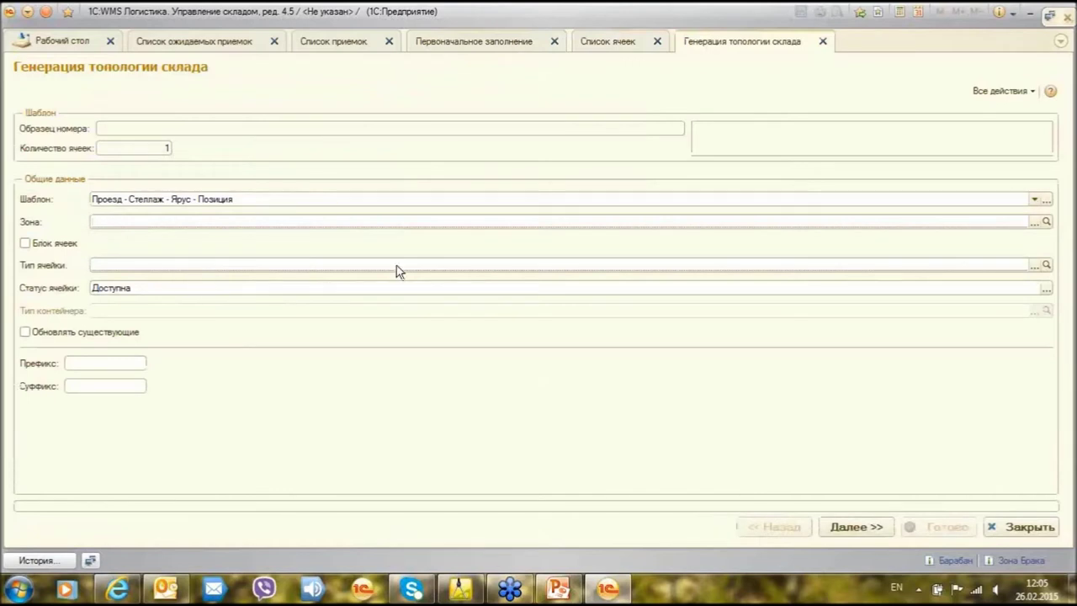
click(1034, 221)
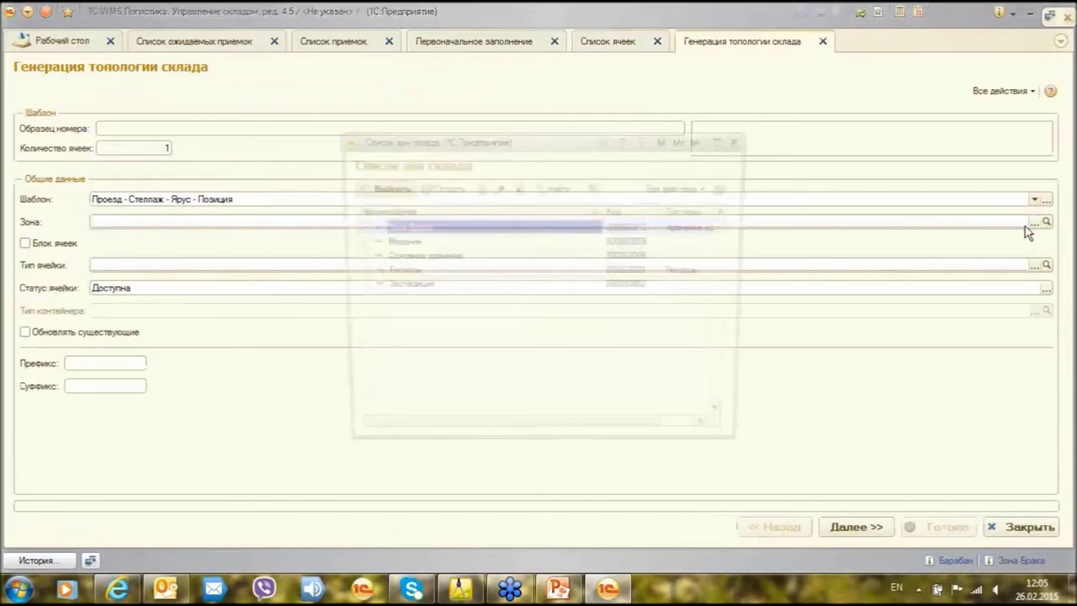
click(354, 256)
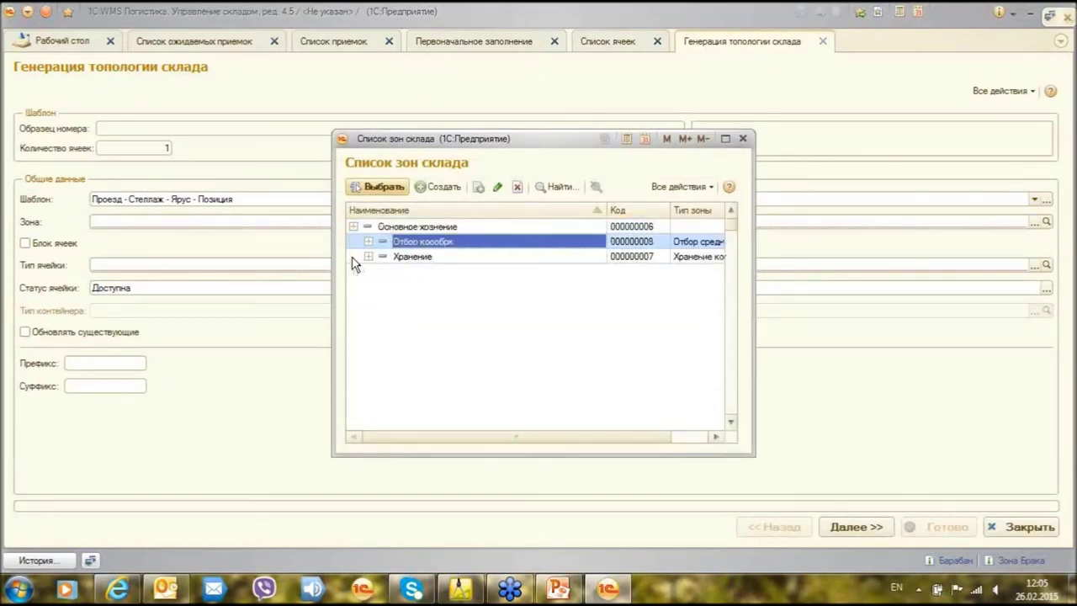
double_click(398, 242)
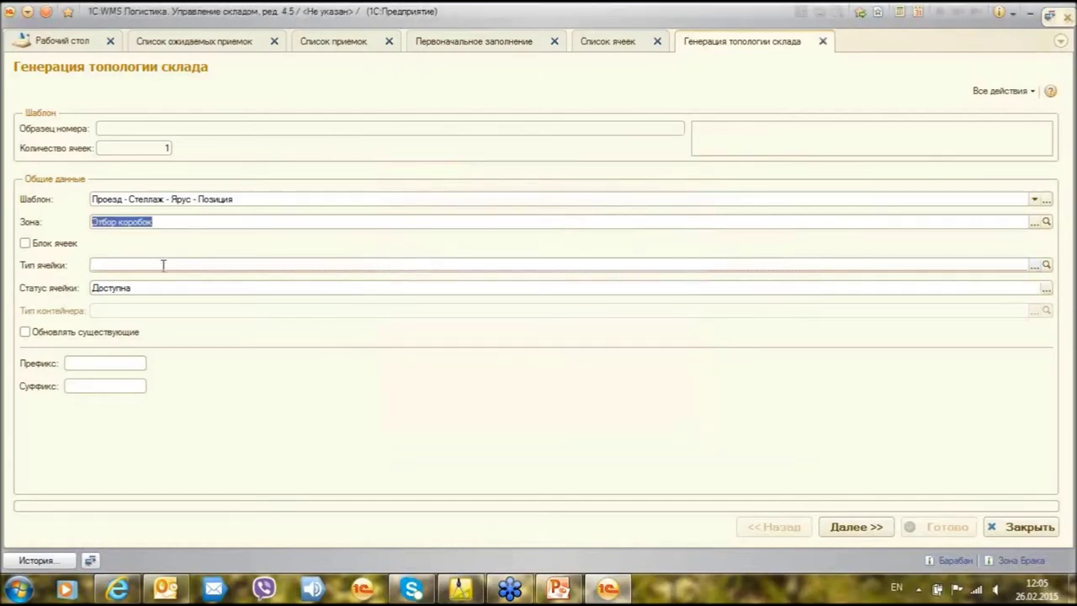
Enable cell blocks of type Блок ячеек (FIN, EUR, FIN) with the prefix otb, and advance to the Помещения settings.
click(25, 244)
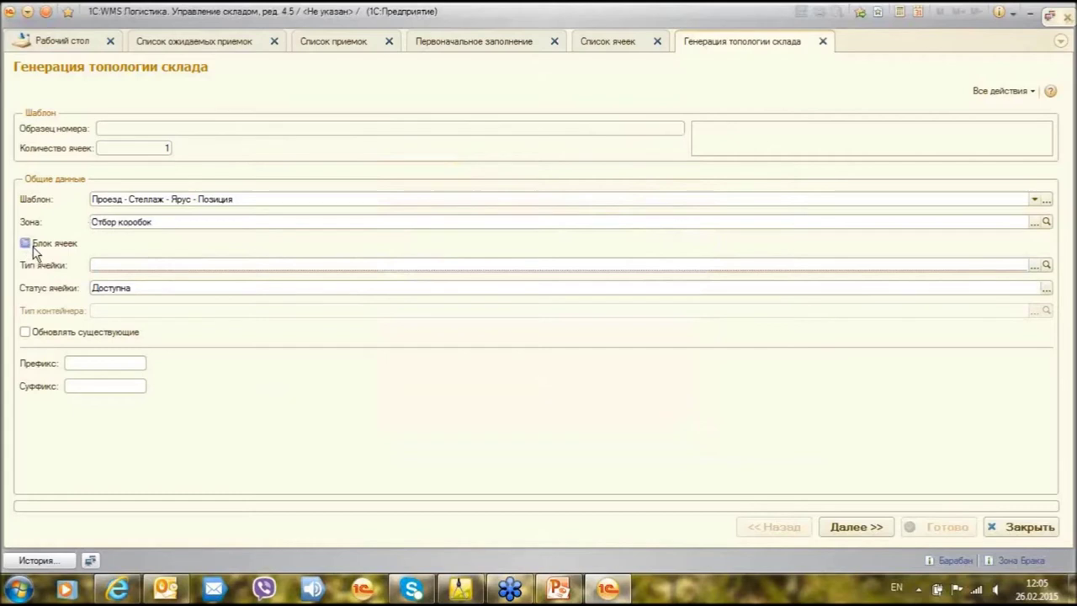
click(1034, 266)
click(223, 283)
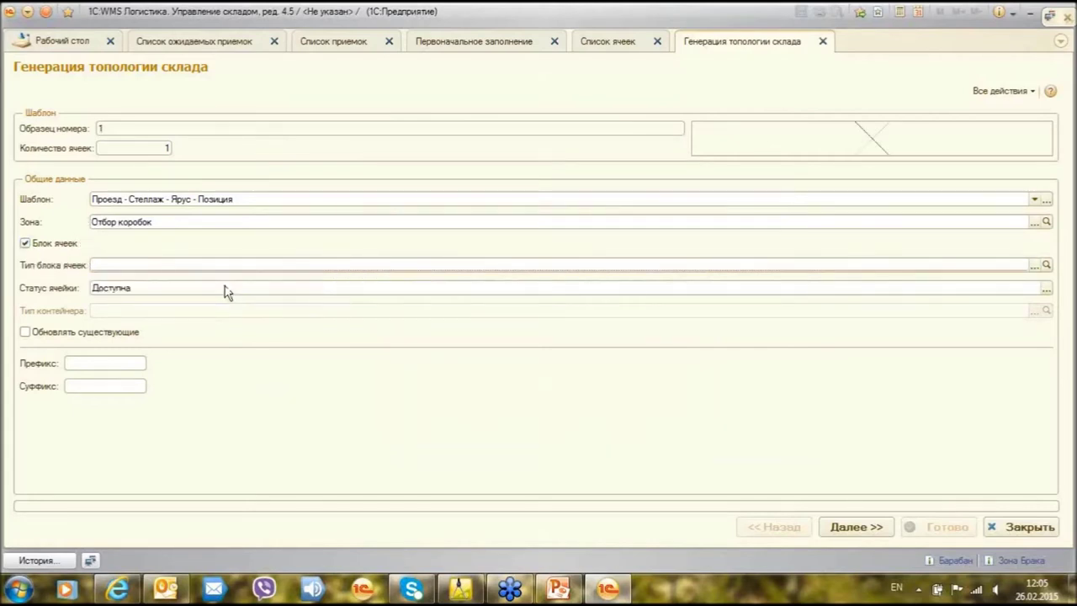
click(100, 364)
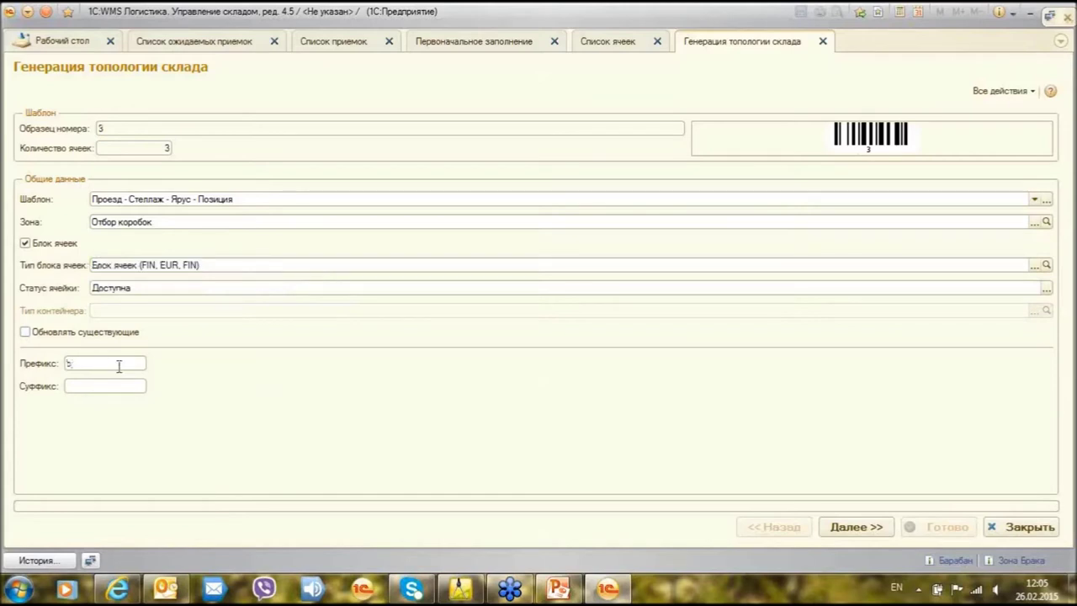
click(856, 528)
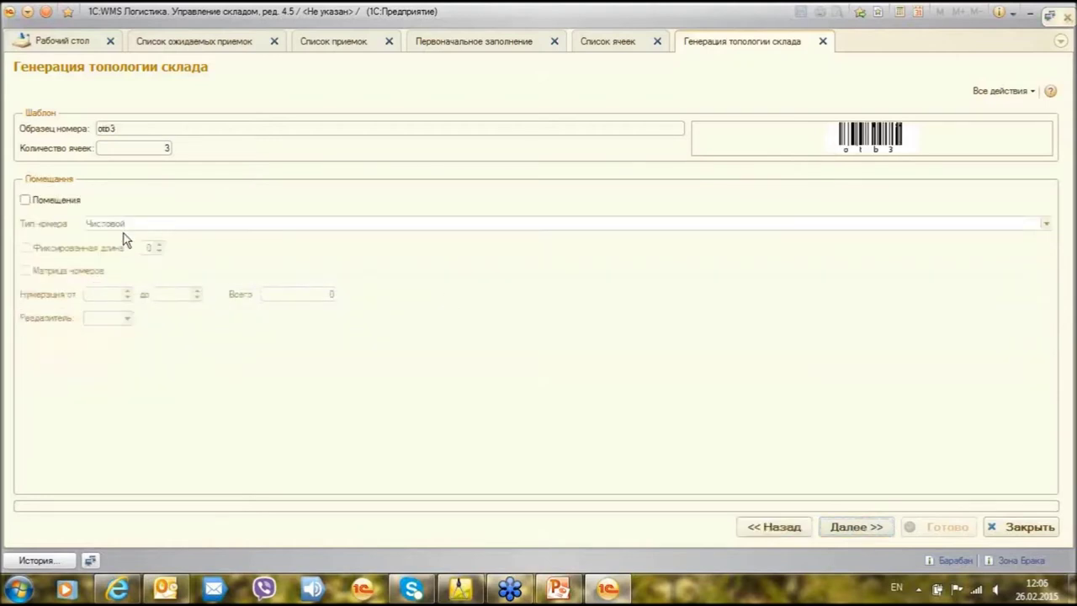
Enable room numbering with fixed length 1, range 1 to 1 and a hyphen separator, and advance to the Проезды settings.
click(26, 201)
click(25, 247)
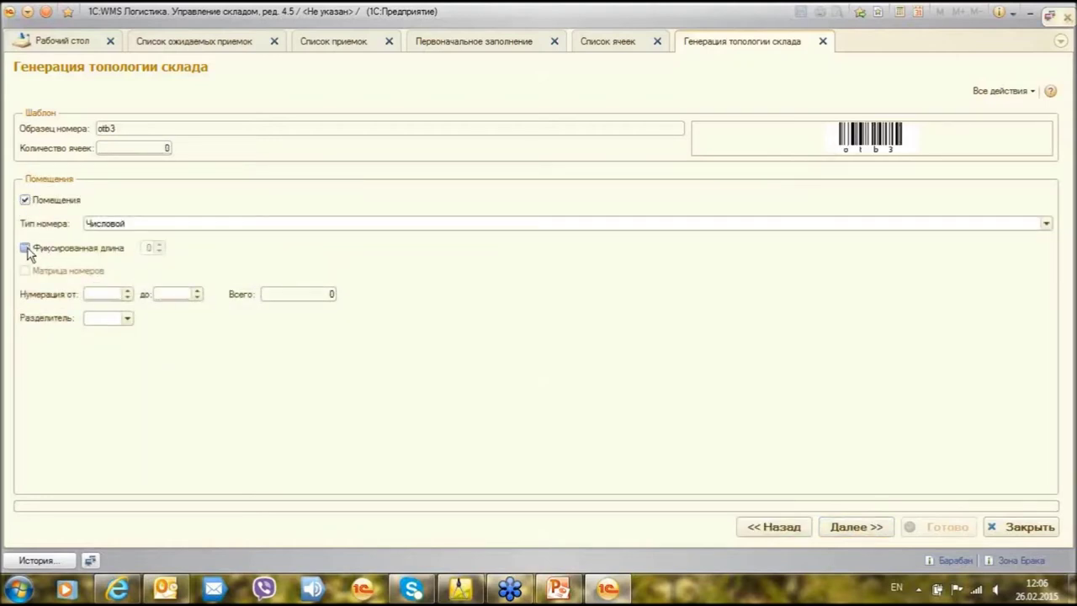
click(127, 290)
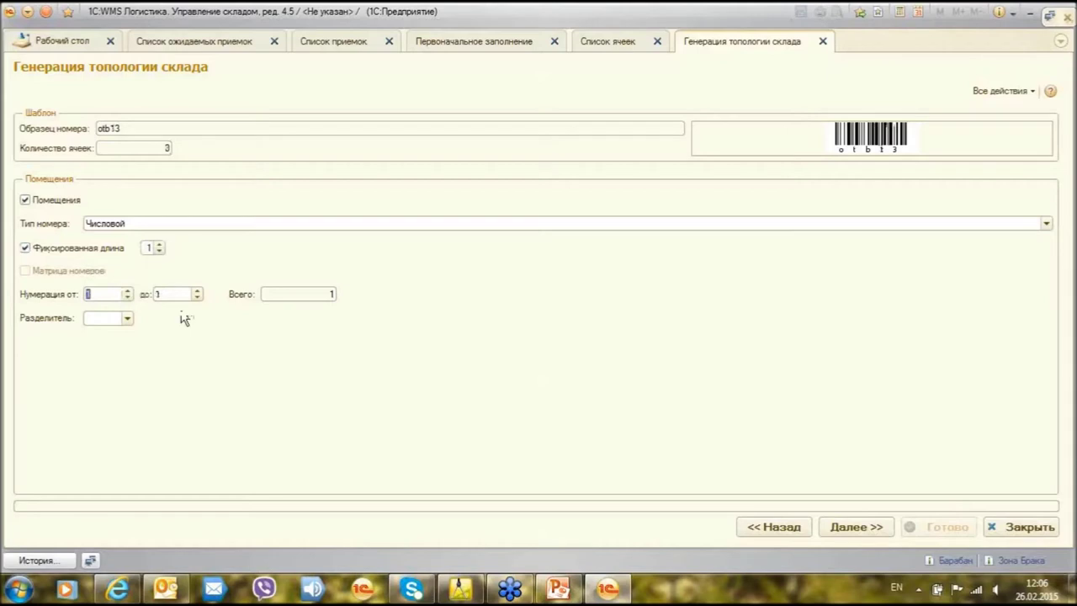
click(127, 318)
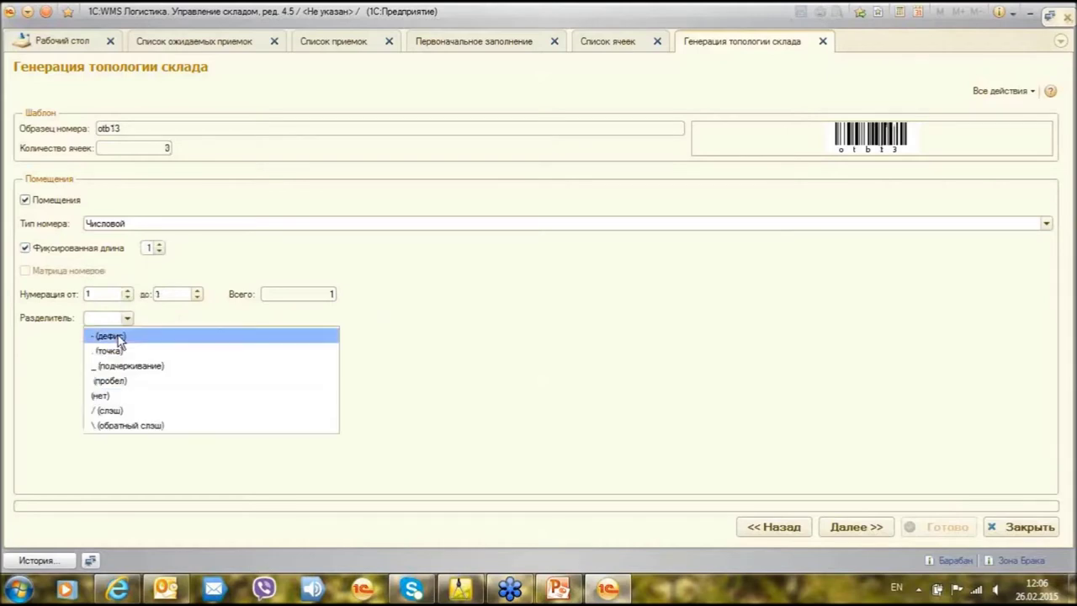
click(116, 338)
click(852, 525)
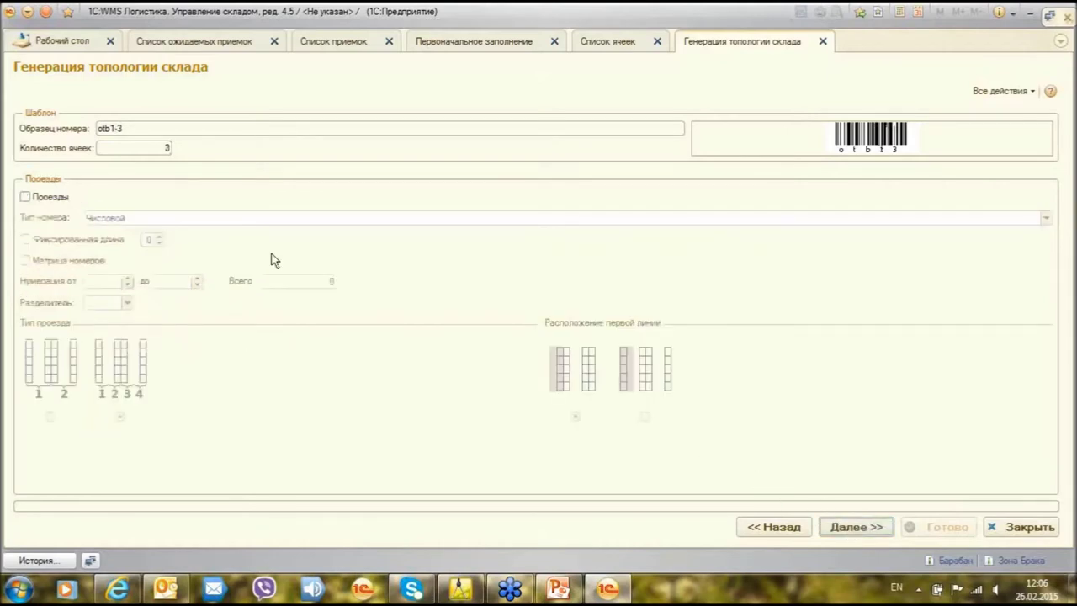
Enable numeric aisle (Проезды) numbering with a fixed length of 3 and a hyphen separator.
click(25, 199)
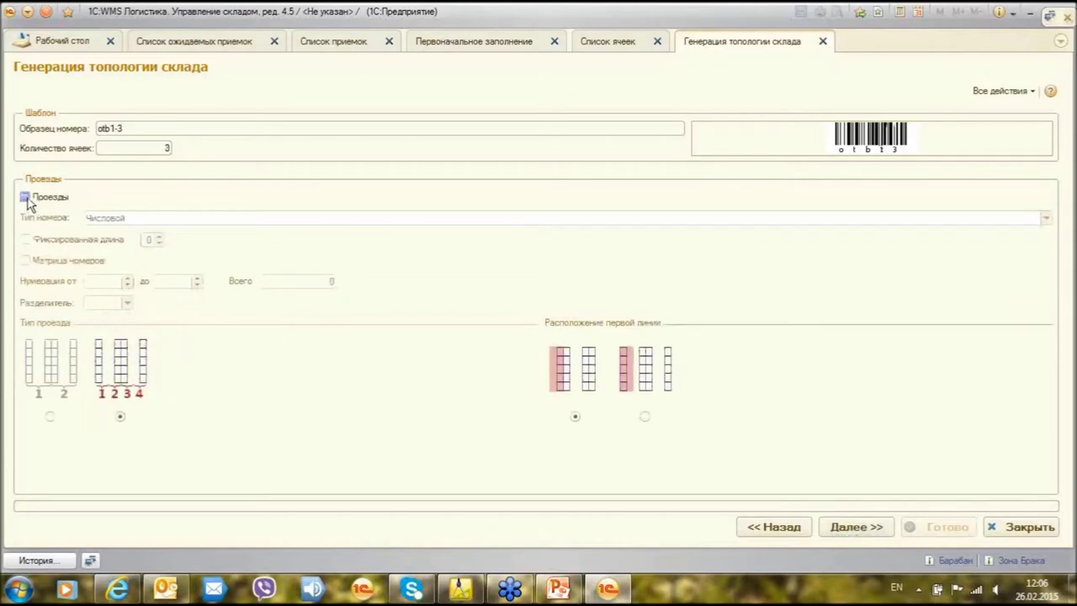
click(25, 240)
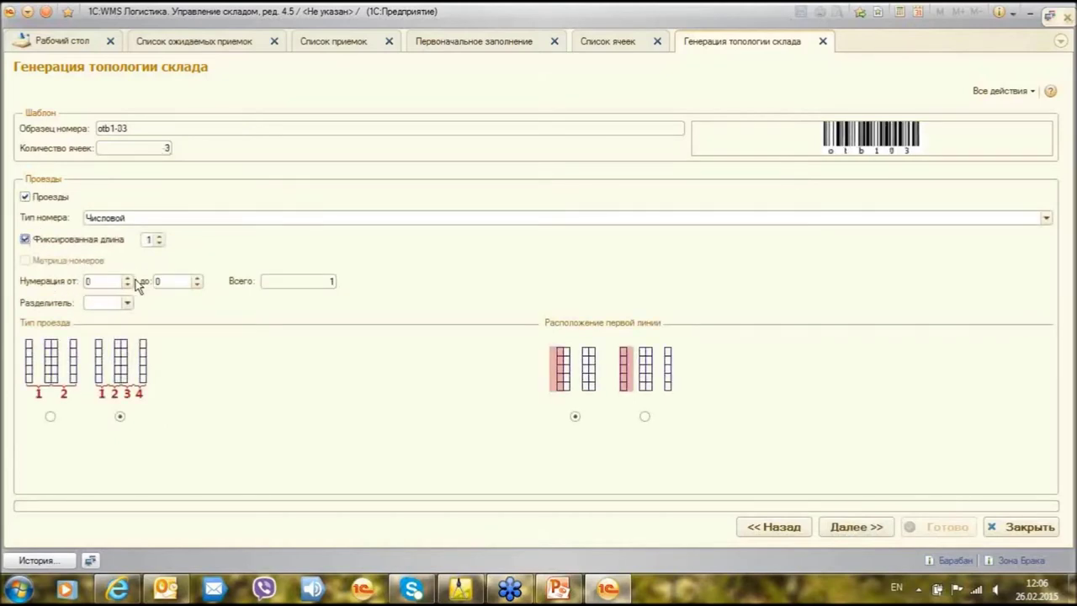
click(128, 278)
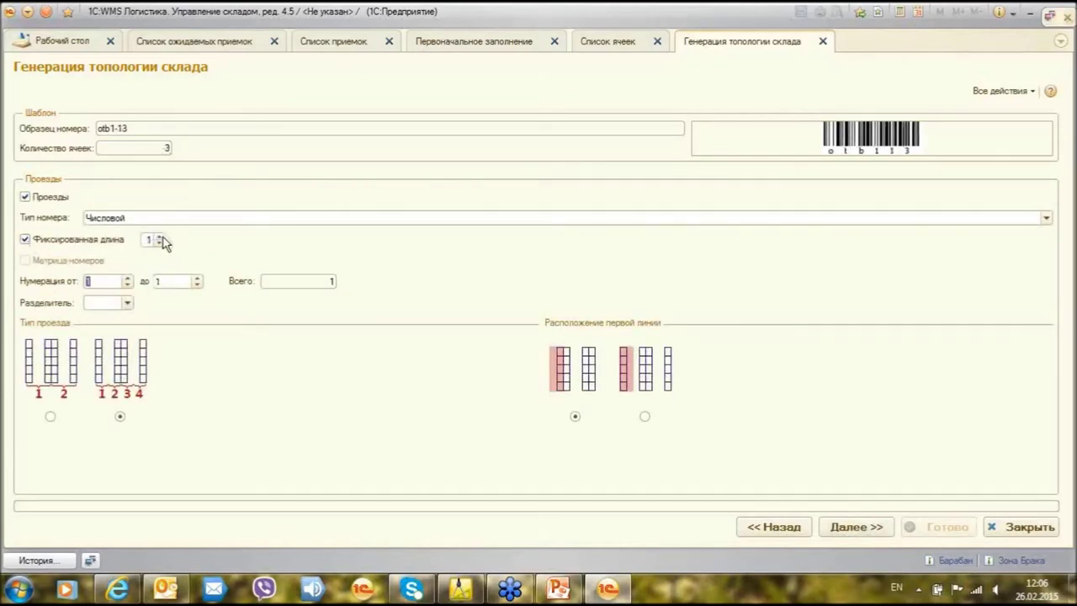
click(159, 238)
click(159, 238)
click(128, 285)
click(128, 303)
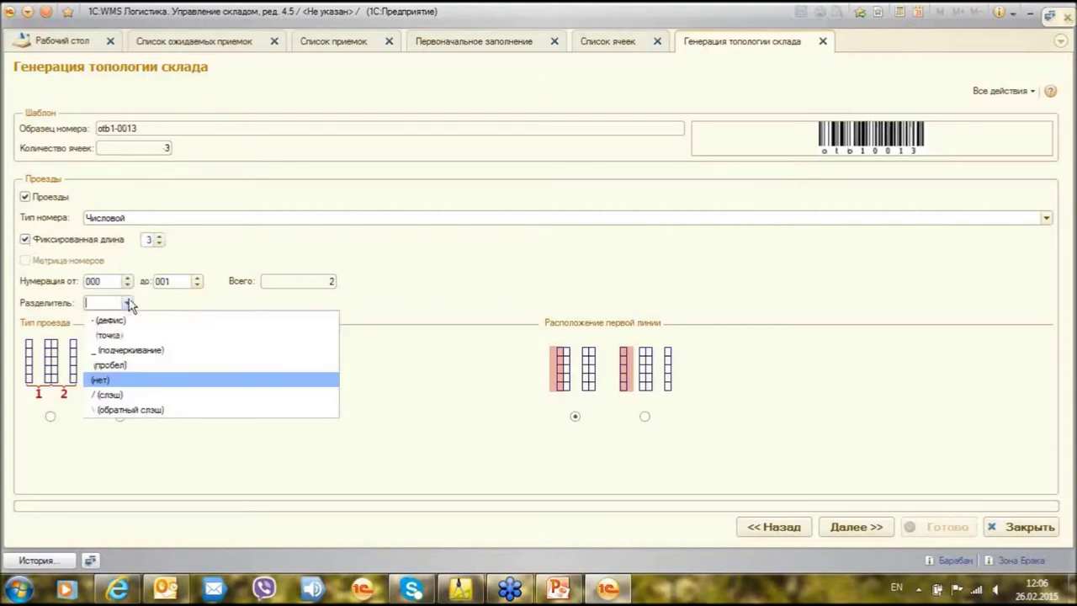
click(105, 320)
Set aisle numbering to 01–06 with fixed length 2, choose the single-row first line placement, and advance to the Стеллажи settings.
click(128, 286)
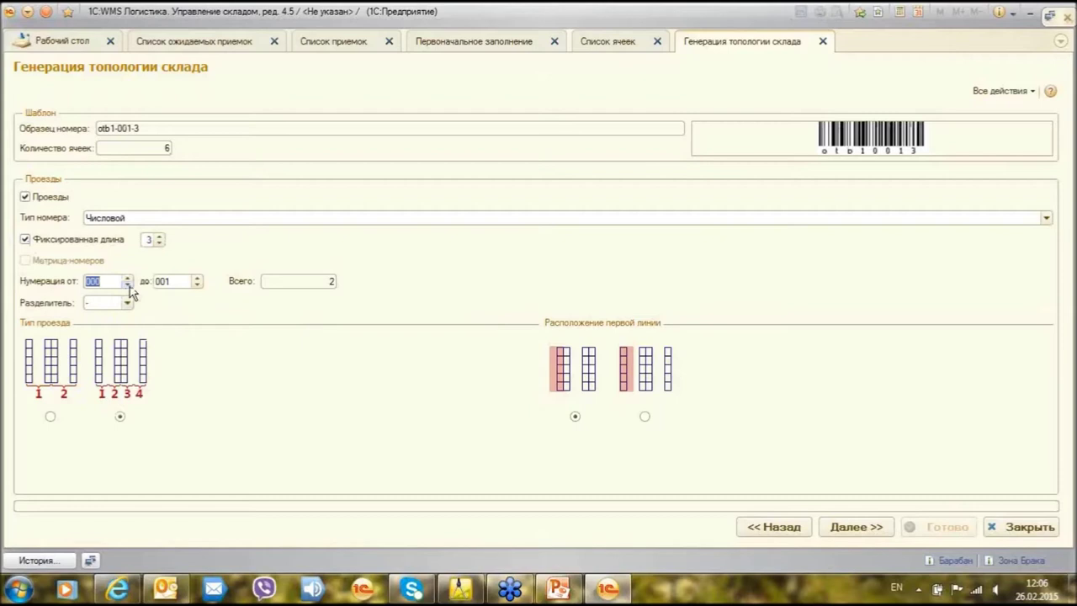
click(128, 281)
click(199, 281)
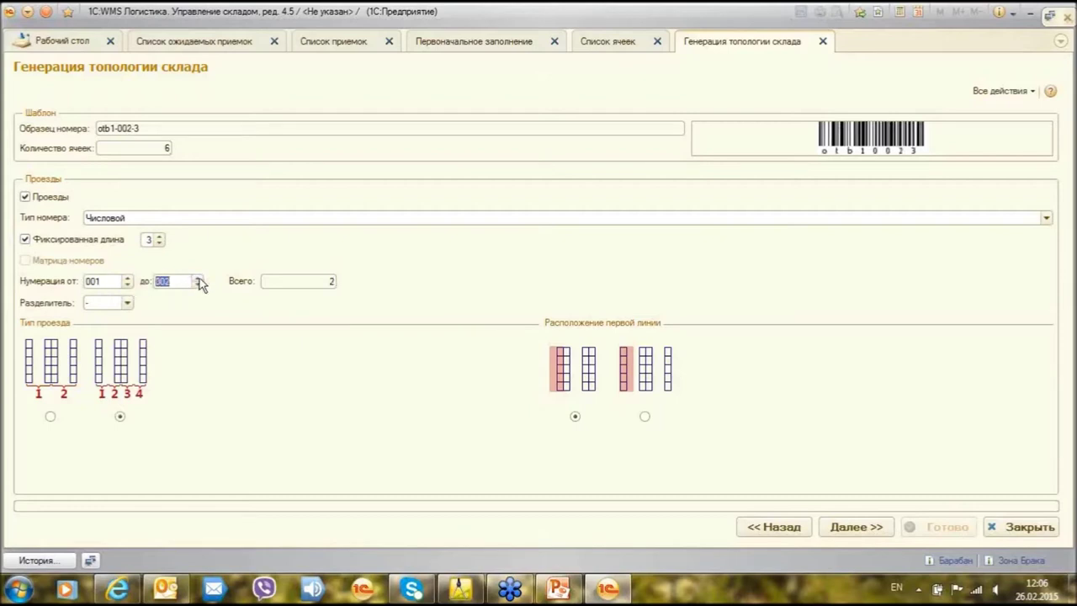
click(199, 281)
click(199, 281)
click(198, 281)
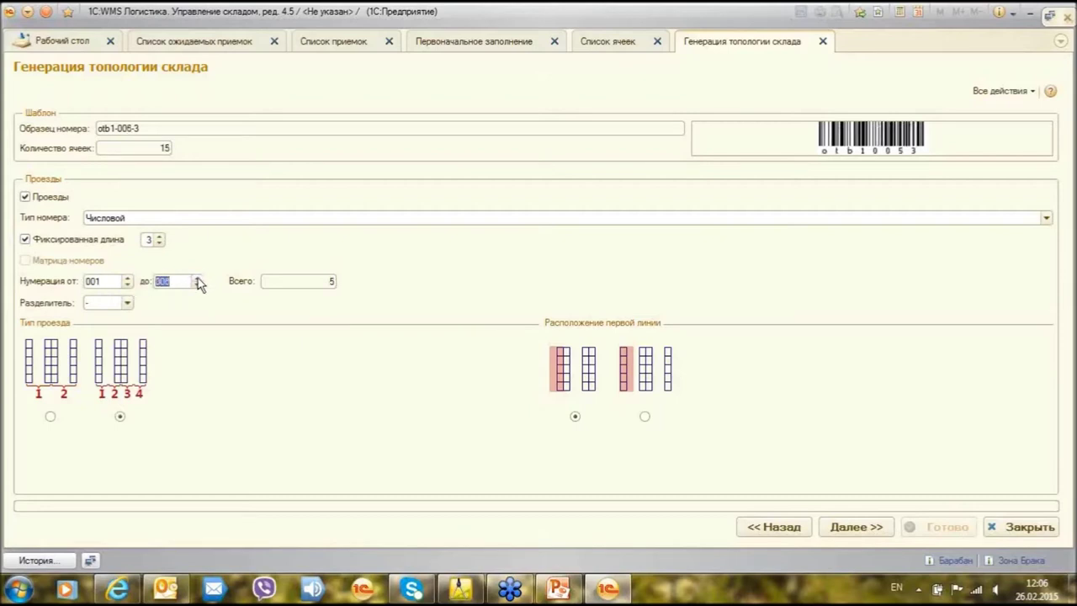
click(159, 243)
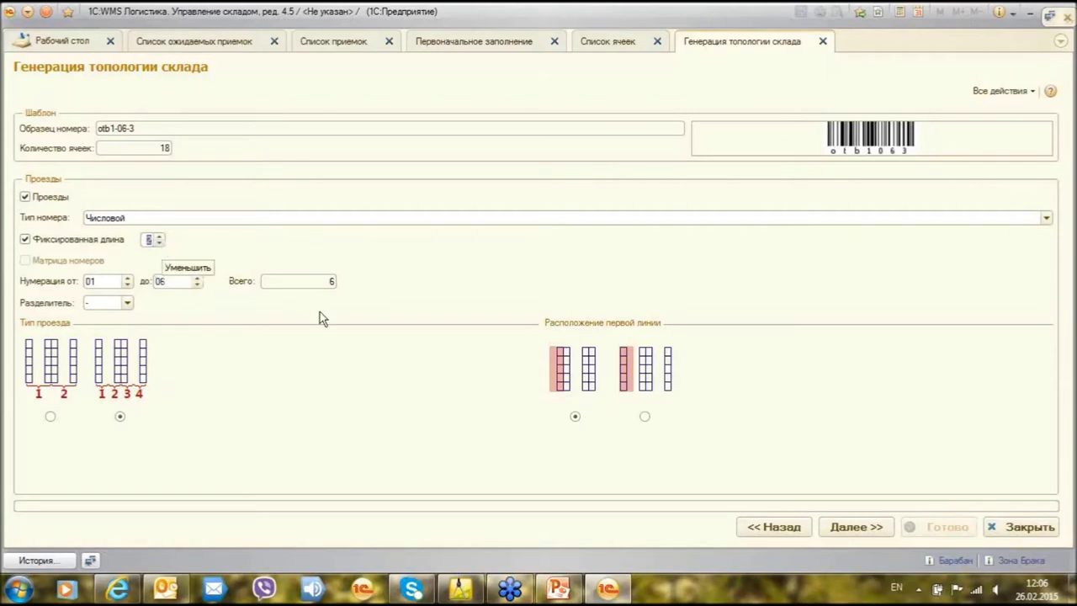
click(571, 412)
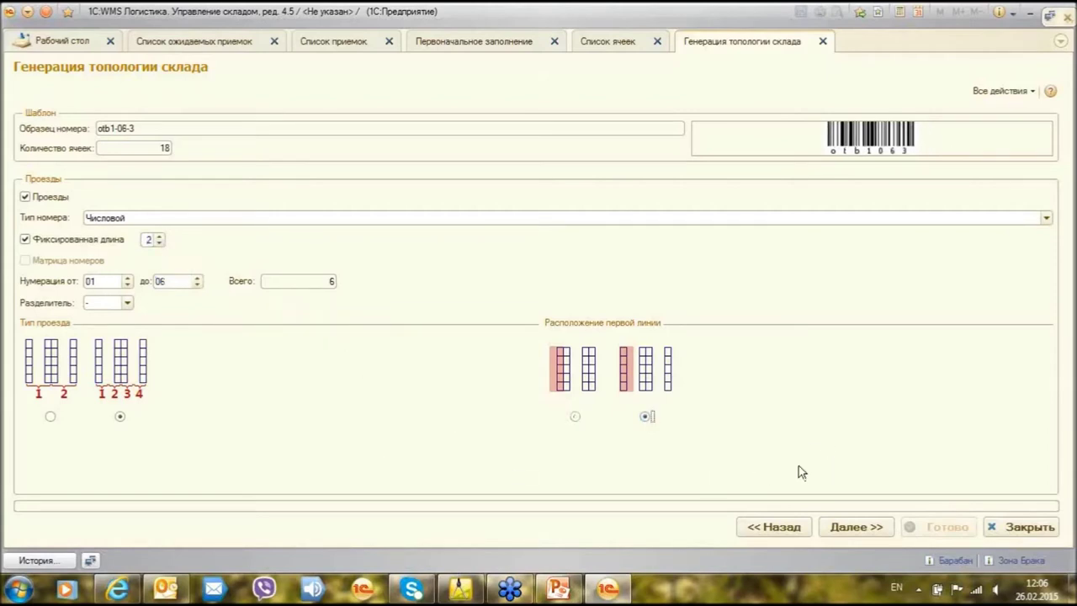
click(859, 527)
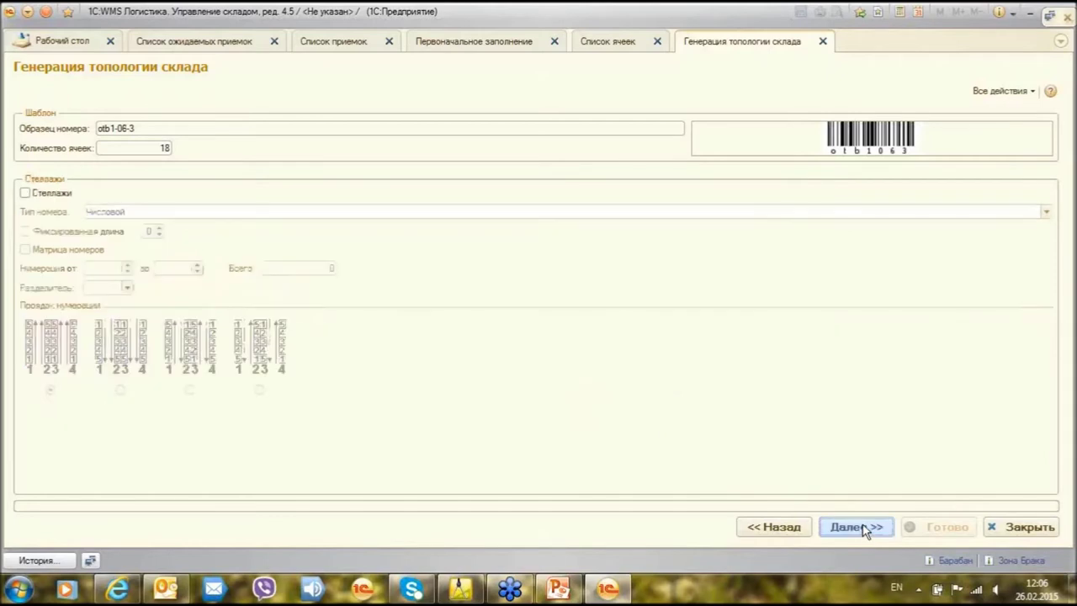
Enable rack numbering with fixed length 2, range 01 to 05 and a hyphen separator, and advance to the Ярусы settings.
click(26, 192)
click(25, 231)
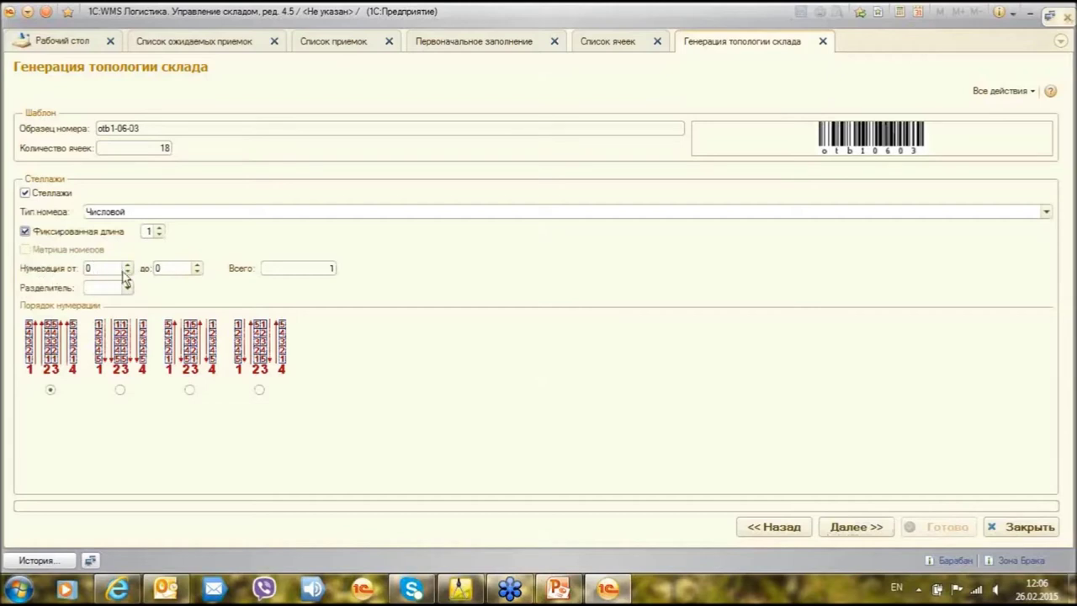
click(159, 229)
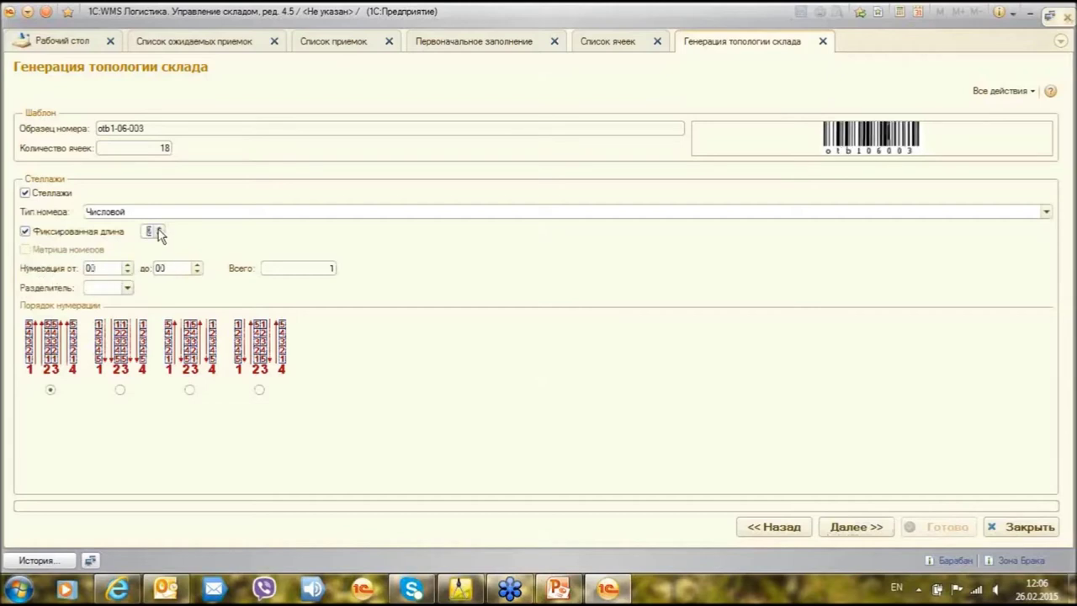
click(127, 288)
click(117, 307)
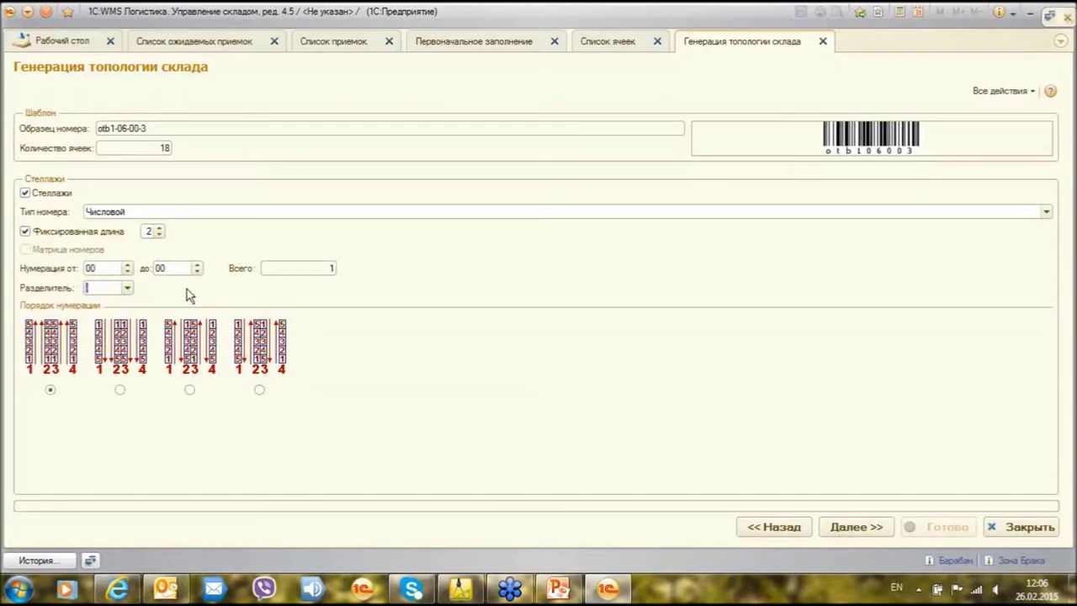
click(128, 266)
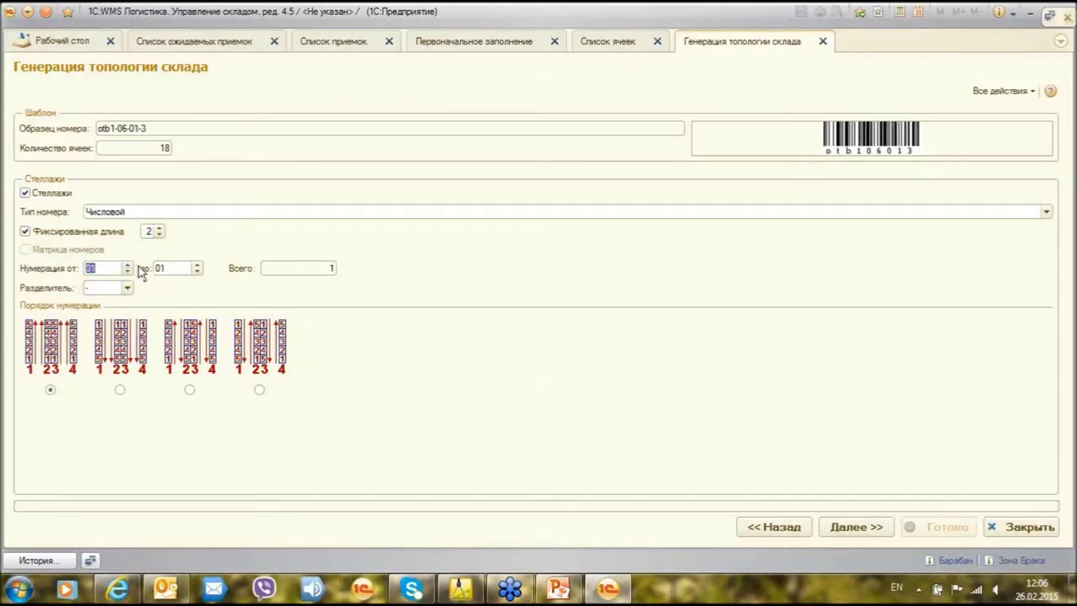
click(199, 266)
click(199, 266)
click(199, 266)
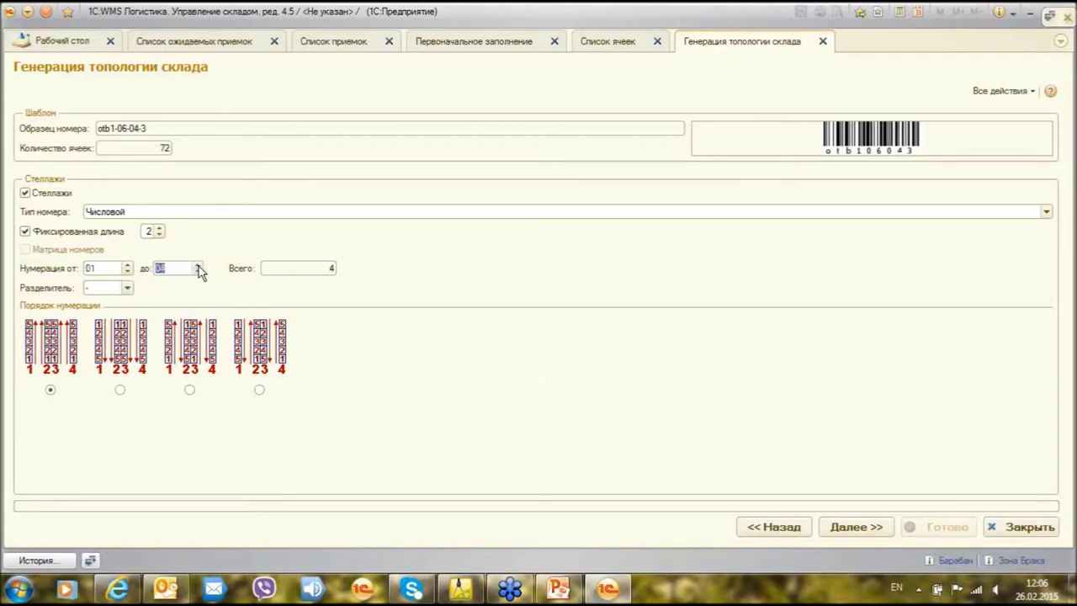
click(198, 265)
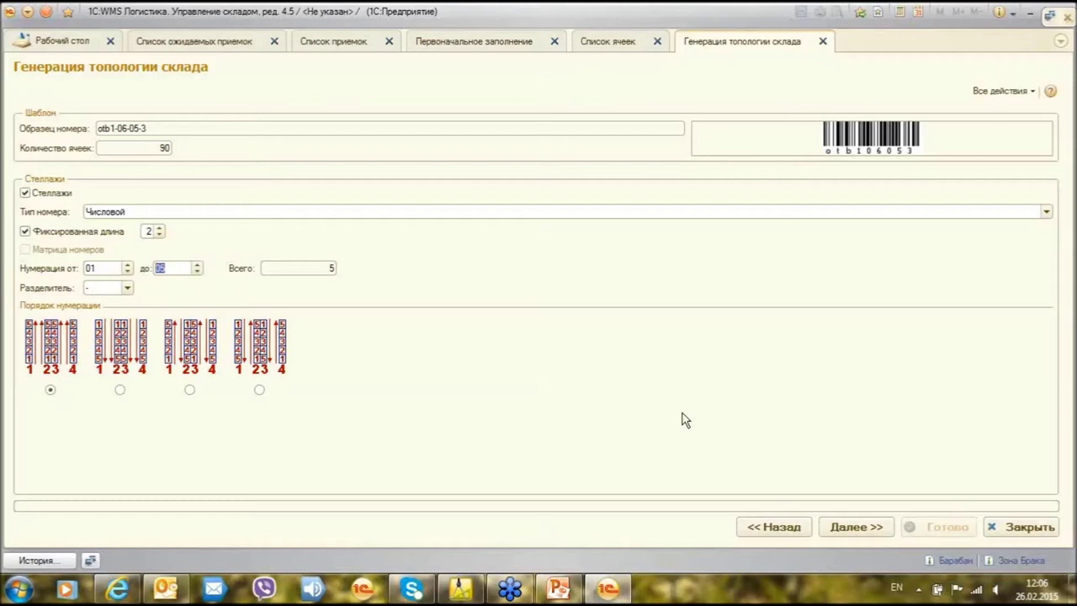
click(873, 528)
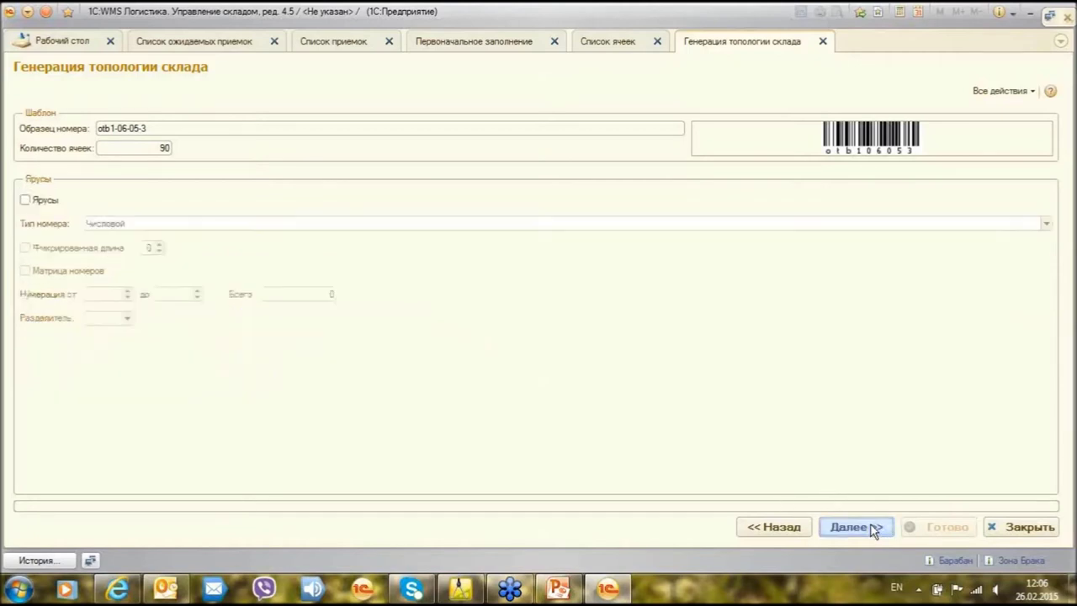
Enable tier numbering with fixed length 1, range 1 to 2 and a hyphen separator, then generate the cells and close the generator.
click(26, 200)
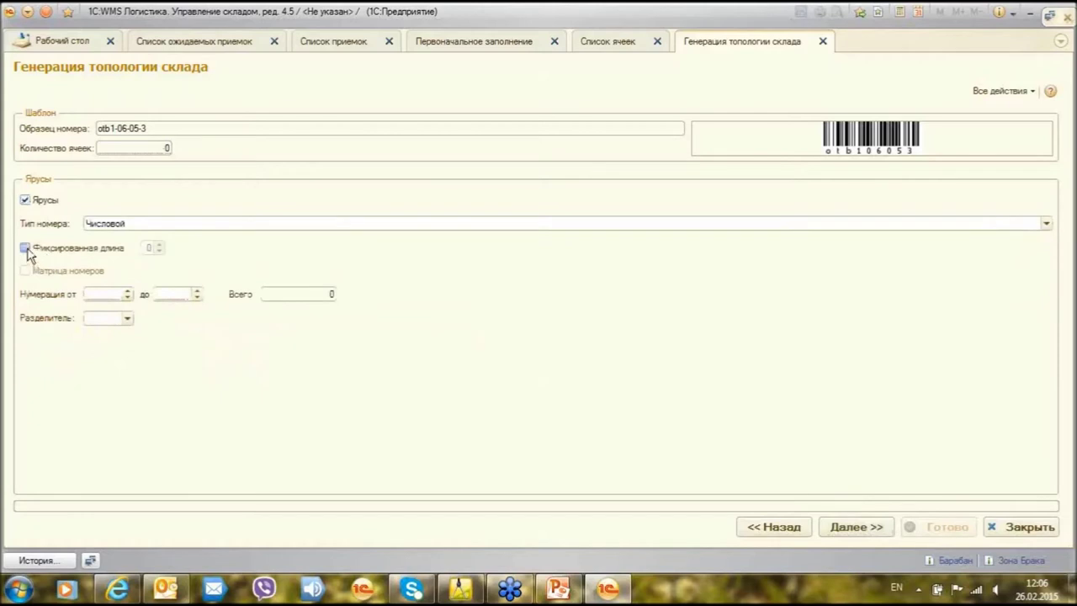
click(128, 291)
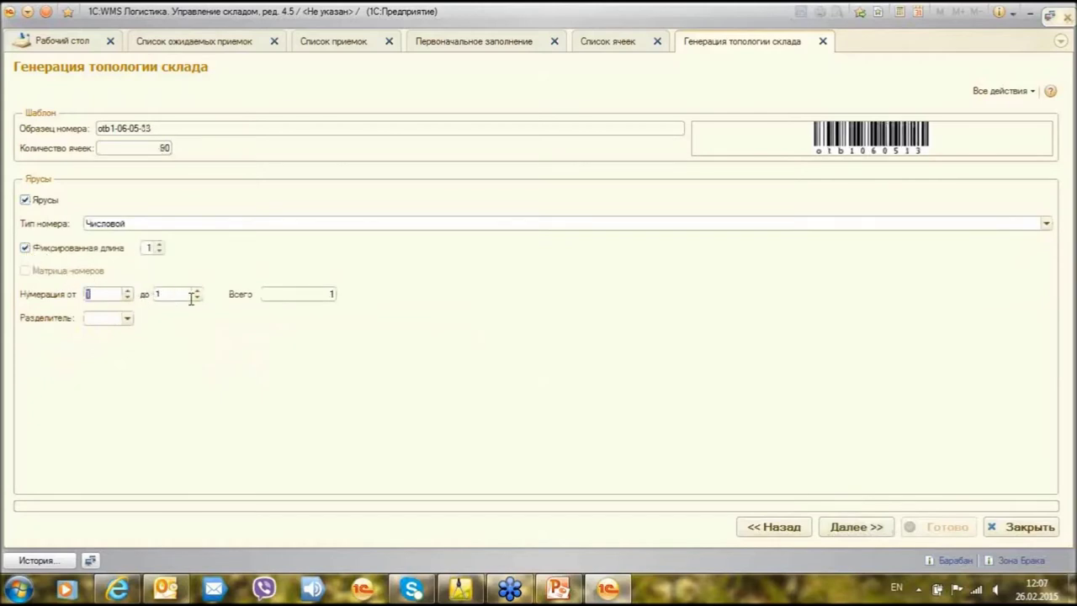
click(196, 291)
click(127, 318)
click(168, 336)
click(865, 528)
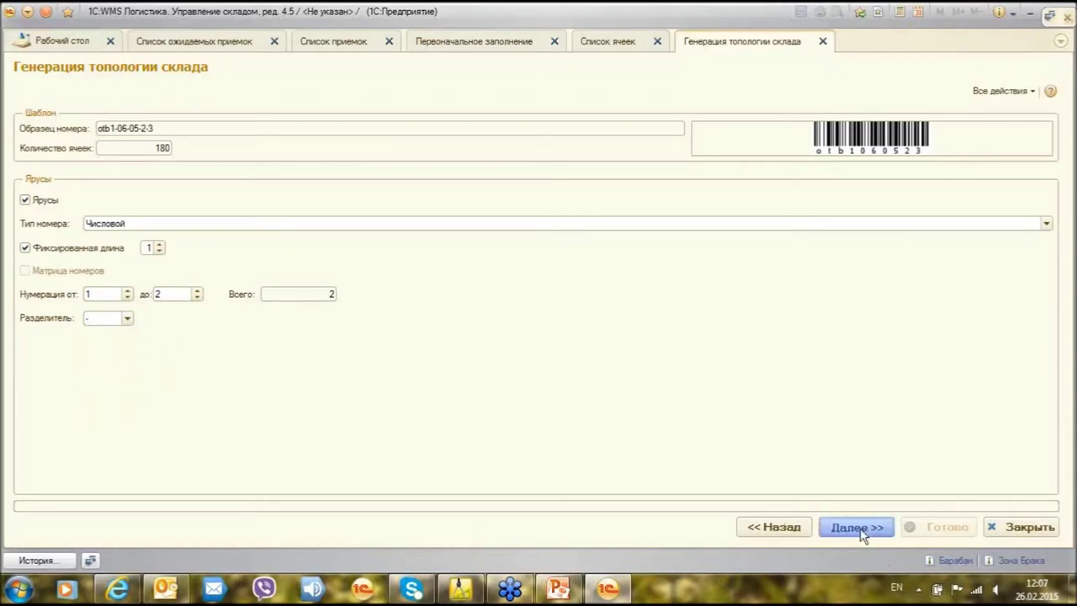
click(930, 528)
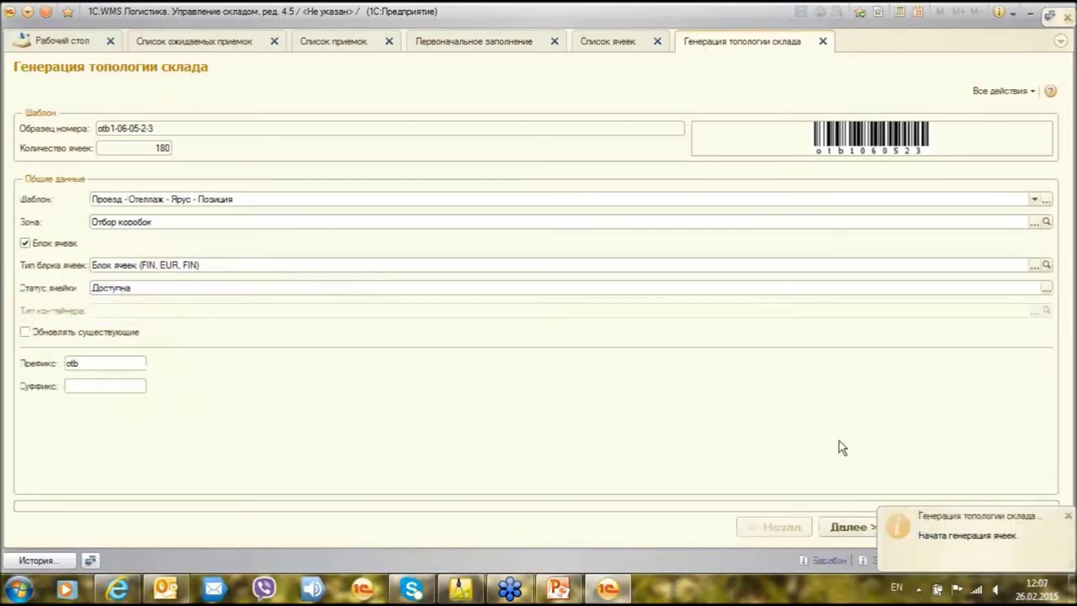
click(823, 41)
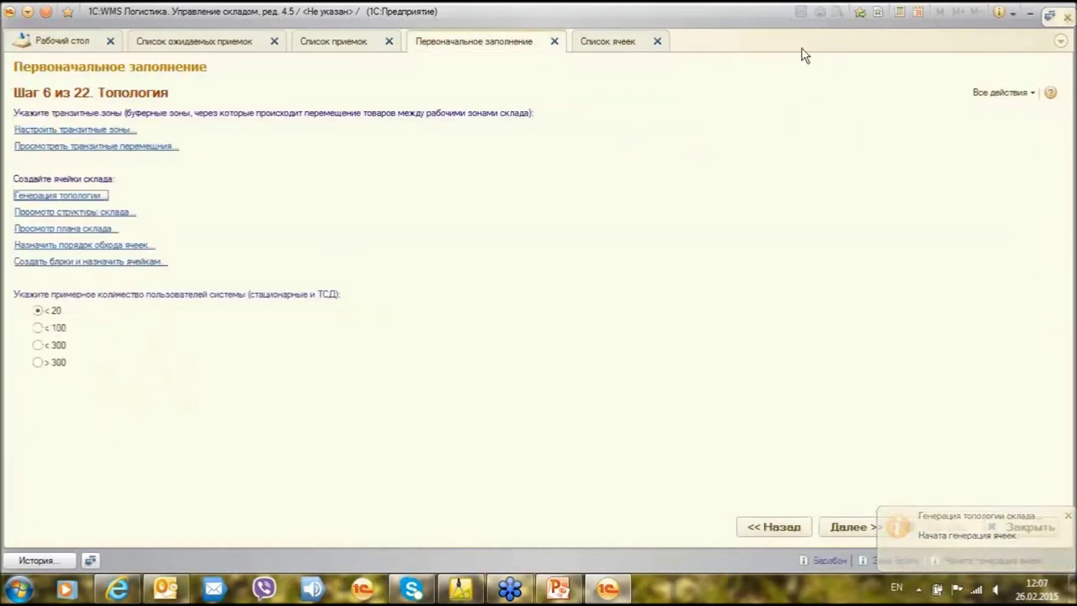
Open the cell traversal order setup, review the available rating settings, and close it without choosing one.
click(104, 245)
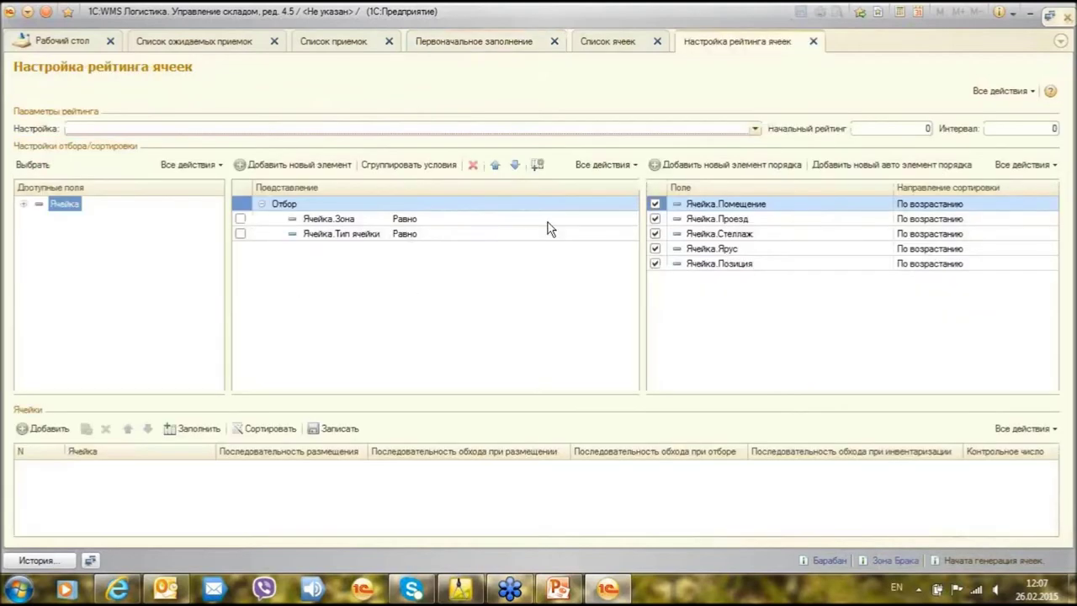
click(755, 128)
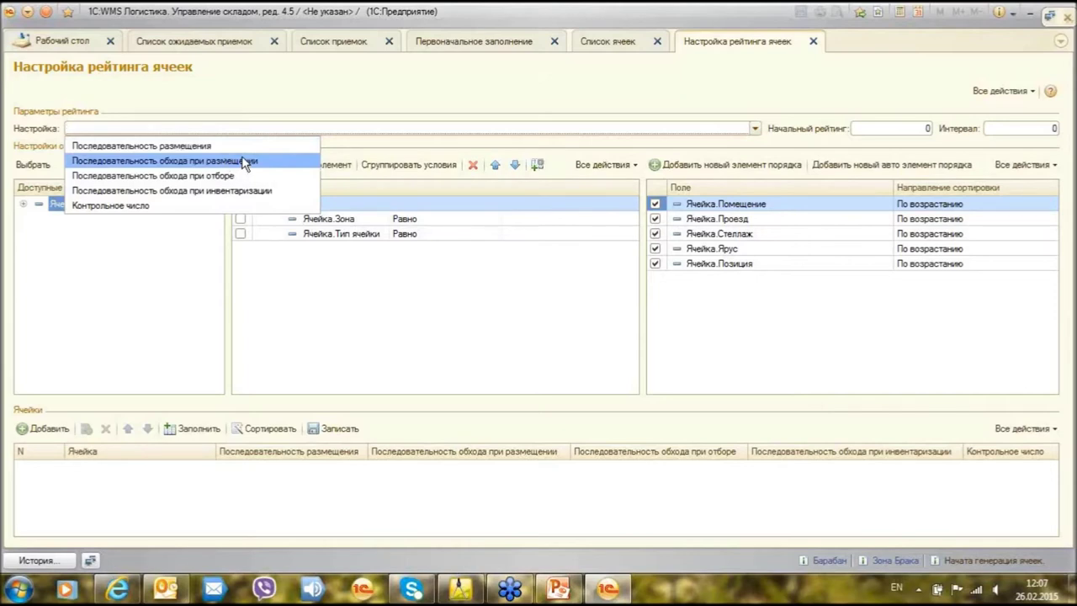
click(406, 96)
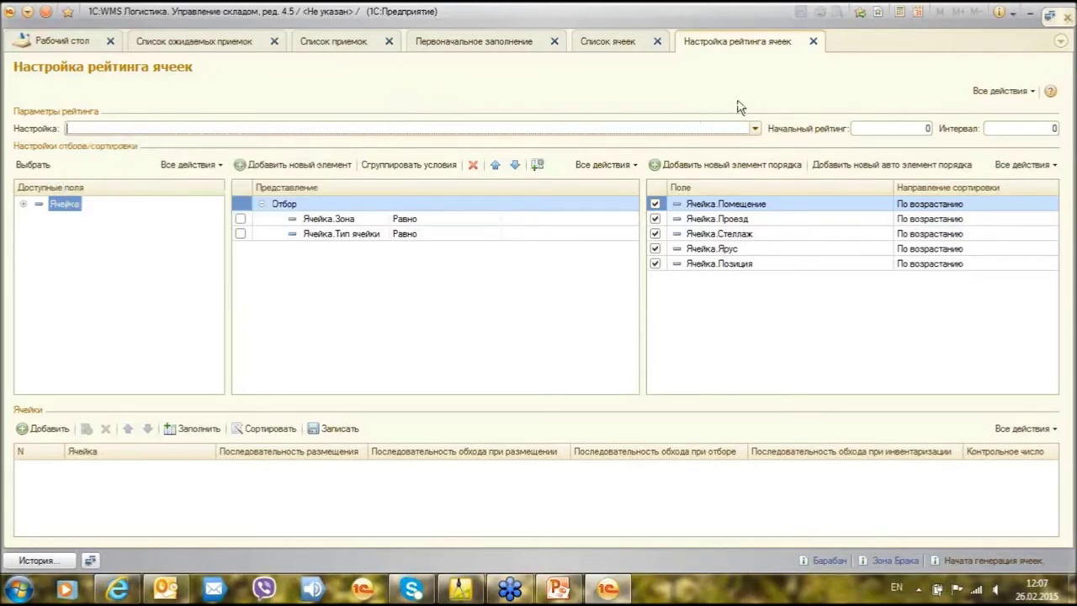
click(813, 42)
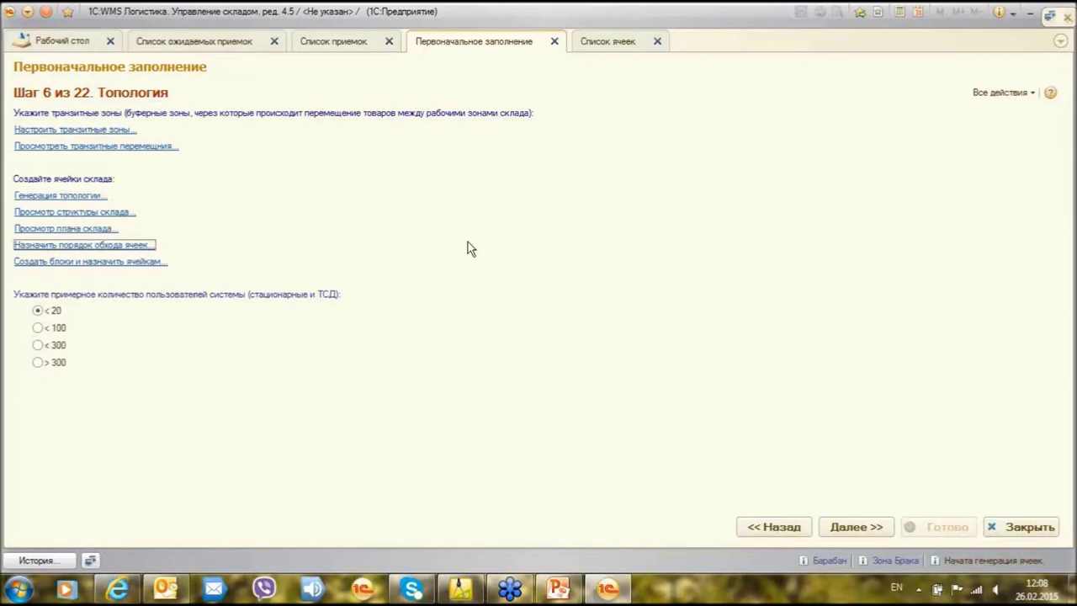
Advance to Общие настройки приемки (часть 1) and review the receipt sources list and the blank form for a new source.
click(856, 527)
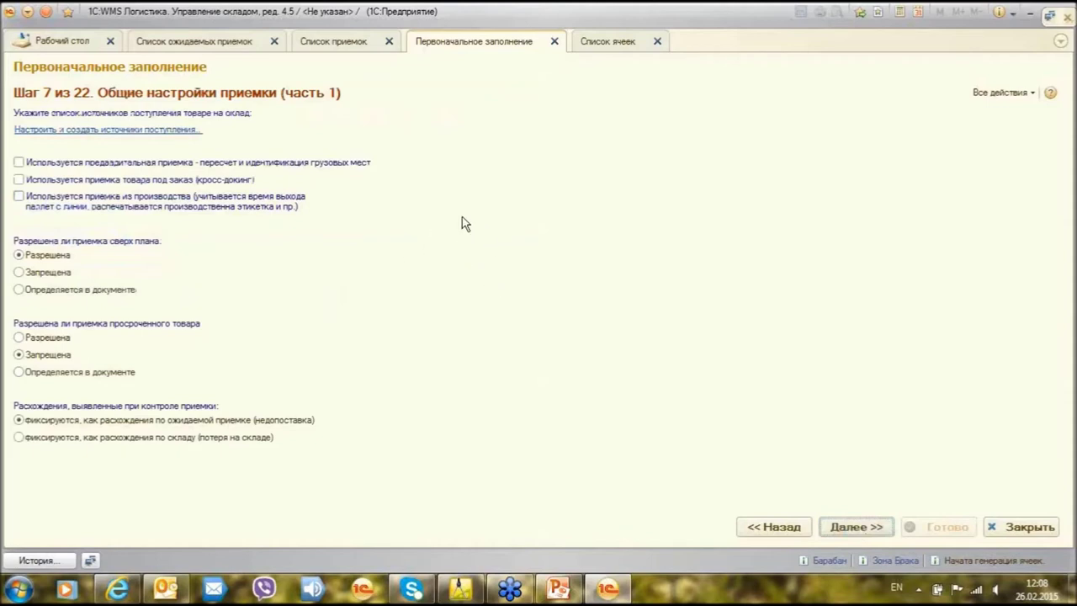
click(104, 134)
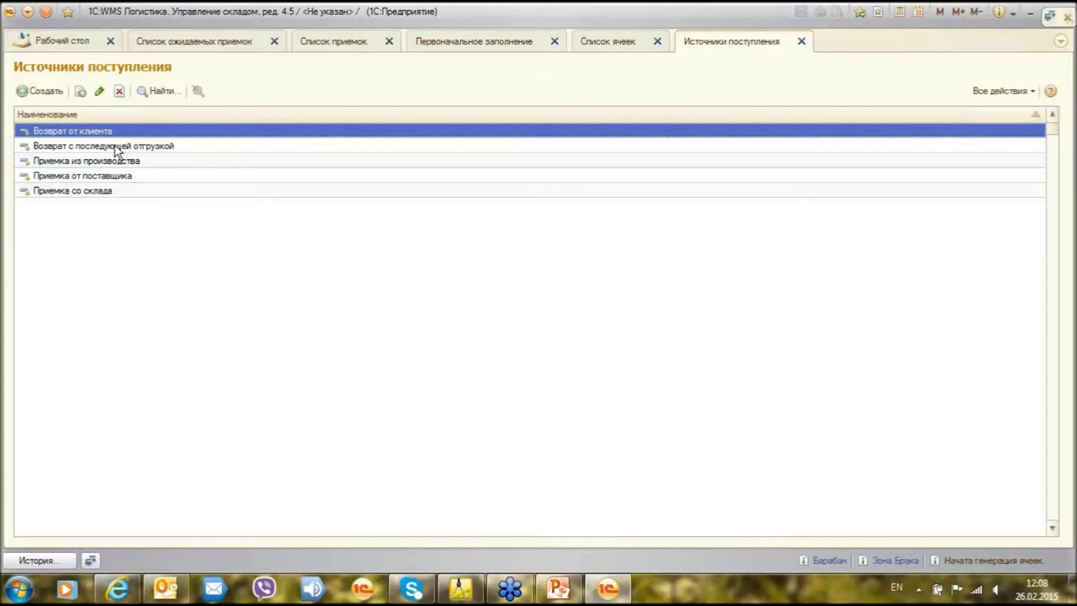
click(49, 91)
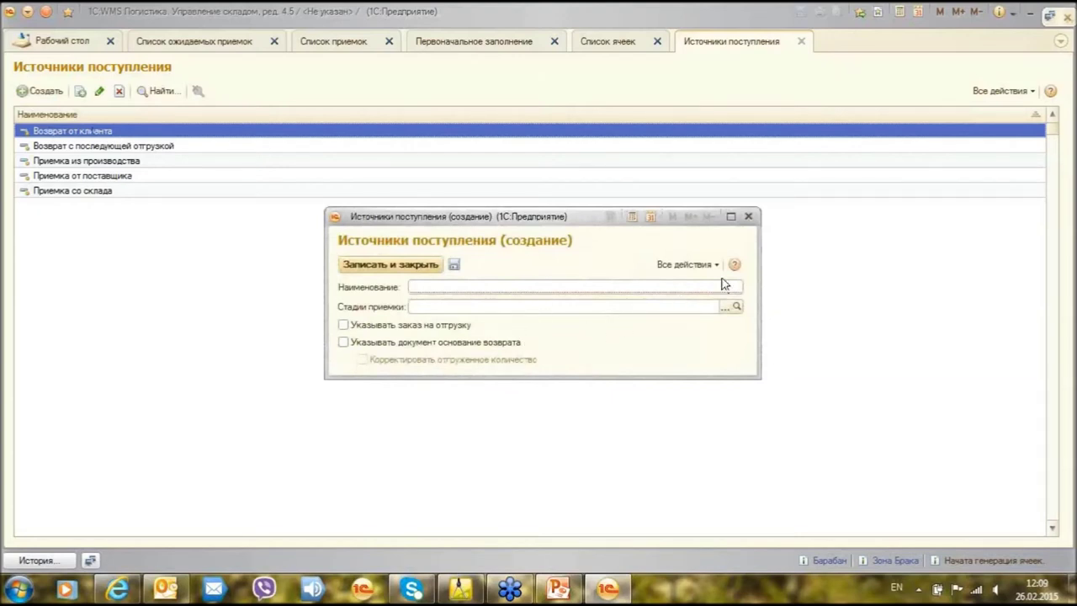
click(749, 217)
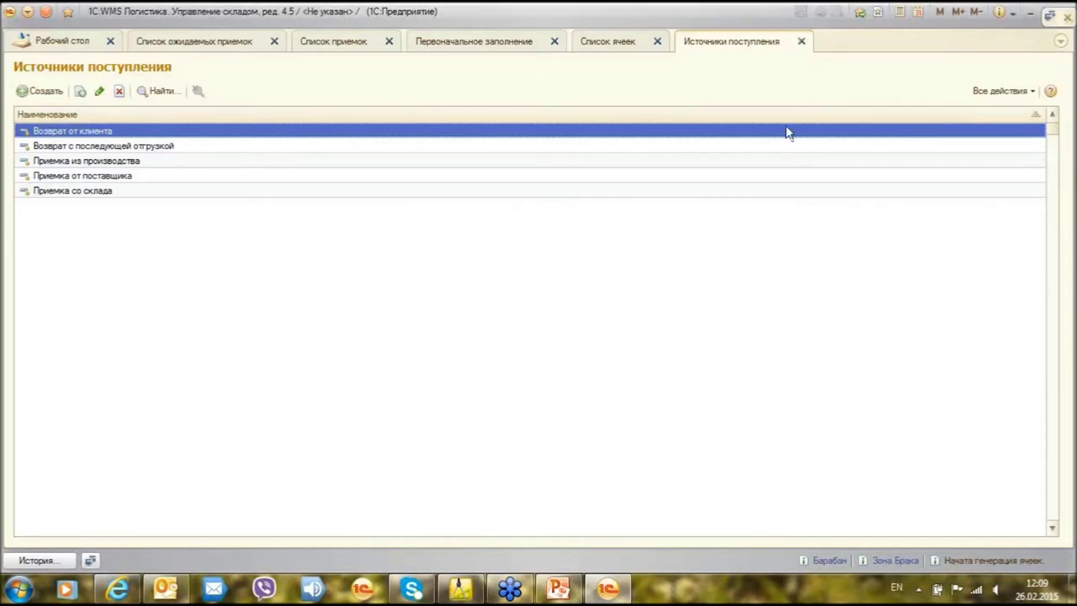
click(802, 42)
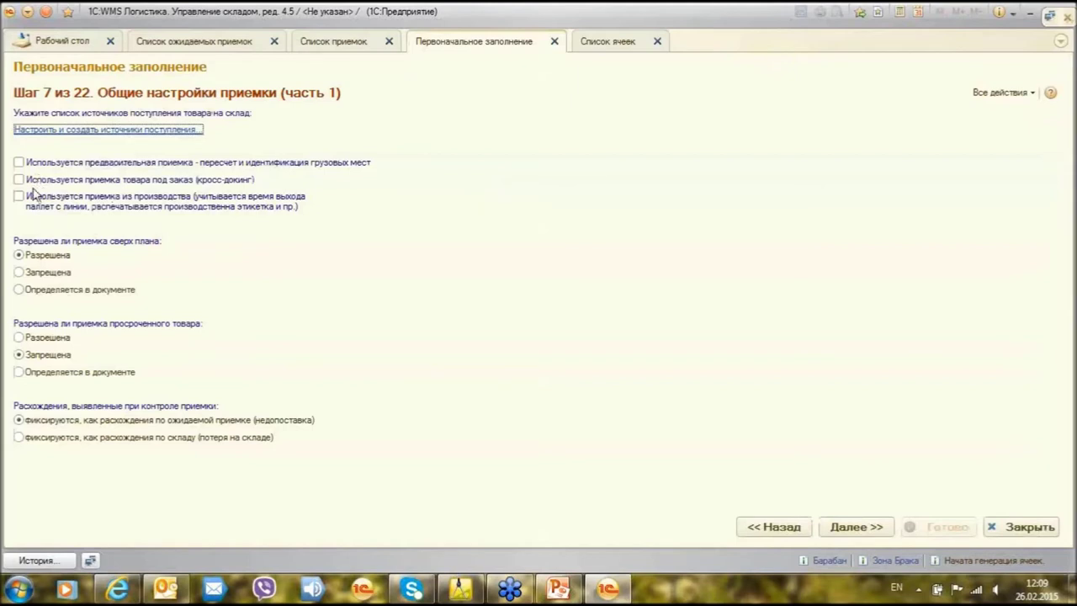
Enable preliminary receiving and receiving to order (кросс-докинг), and advance to Общие настройки приемки (часть 2).
click(20, 163)
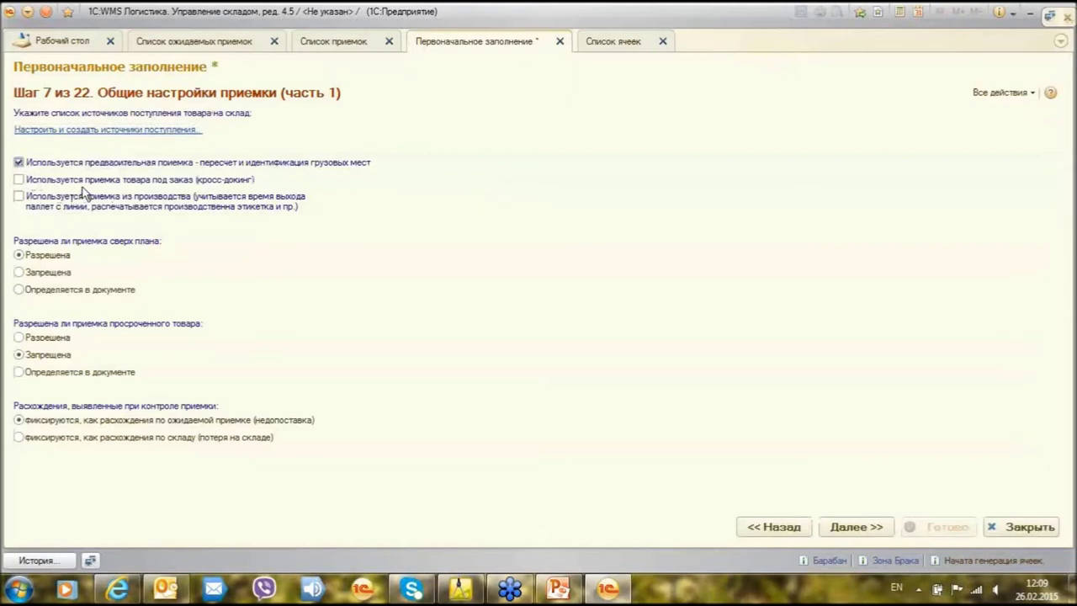
click(18, 180)
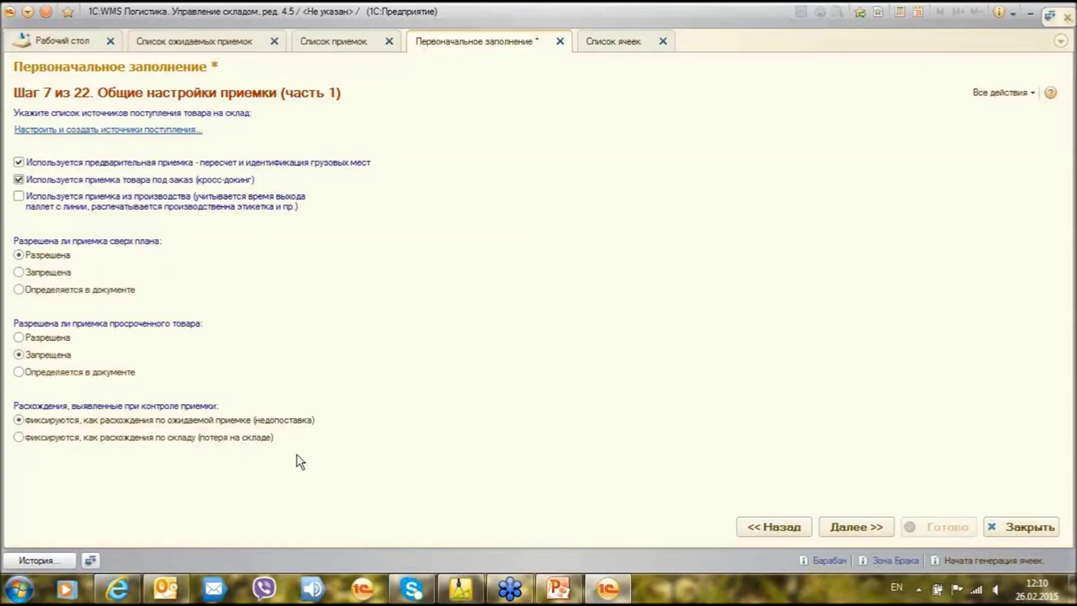
mouse_move(460, 587)
click(866, 528)
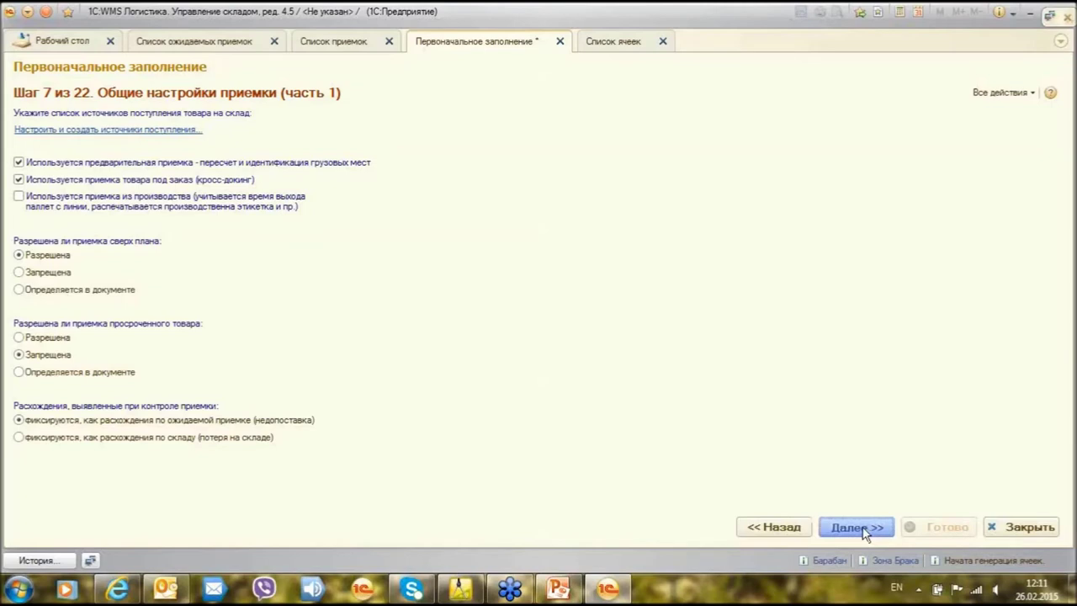
click(866, 530)
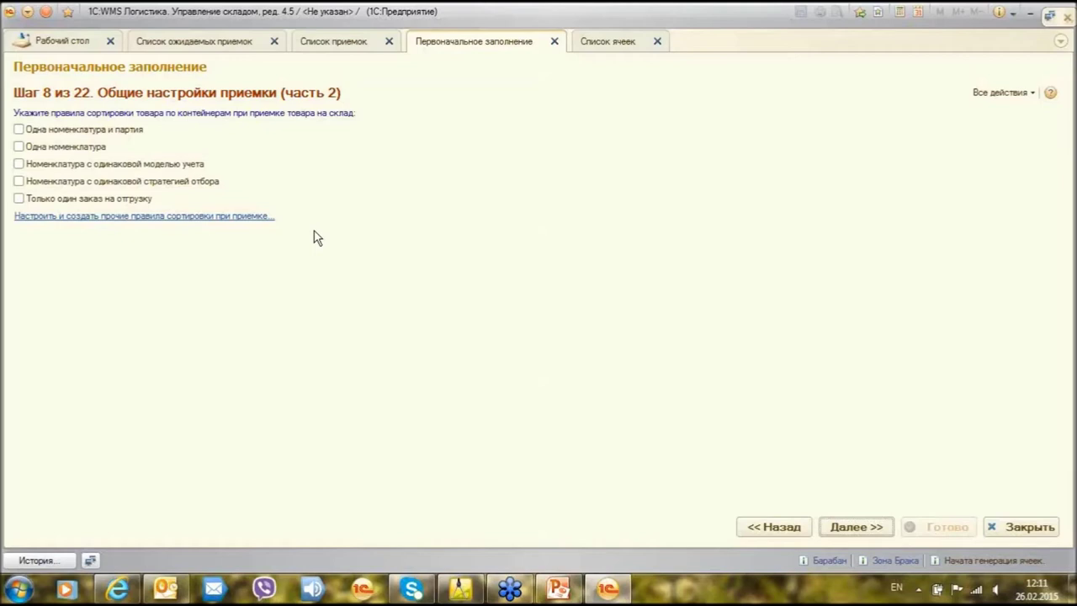
Enable all five container sorting rules for receiving, from Одна номенклатура и партия to Только один заказ на отгрузку.
click(18, 131)
click(19, 147)
click(19, 164)
click(19, 181)
click(19, 198)
Open the list of receiving sorting rules, review the rule Номенклатура с одинаковой стратегией отбора, and close it without changes.
click(165, 216)
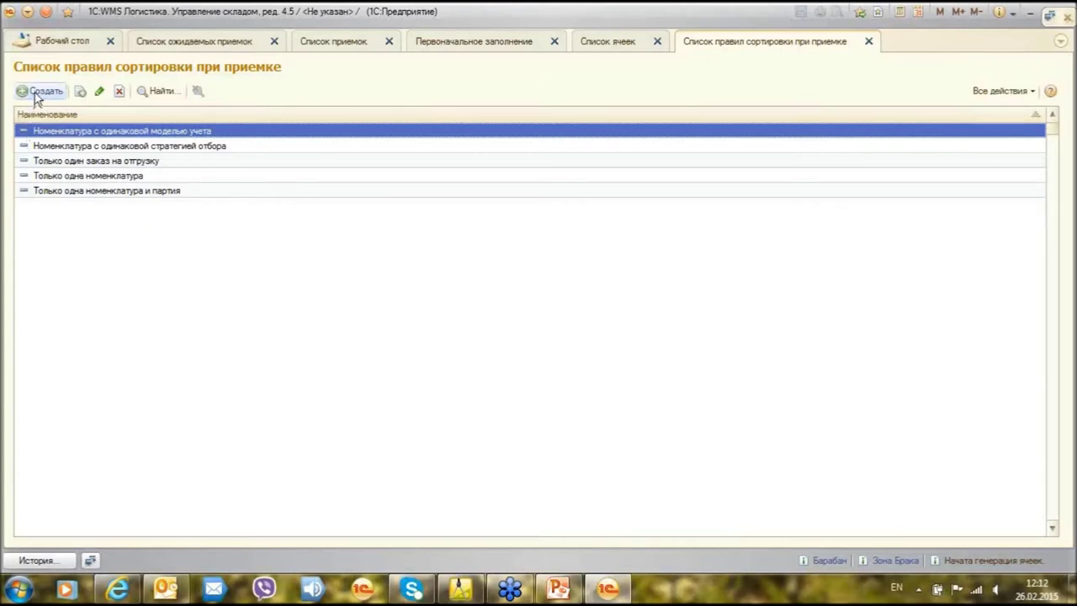
double_click(136, 148)
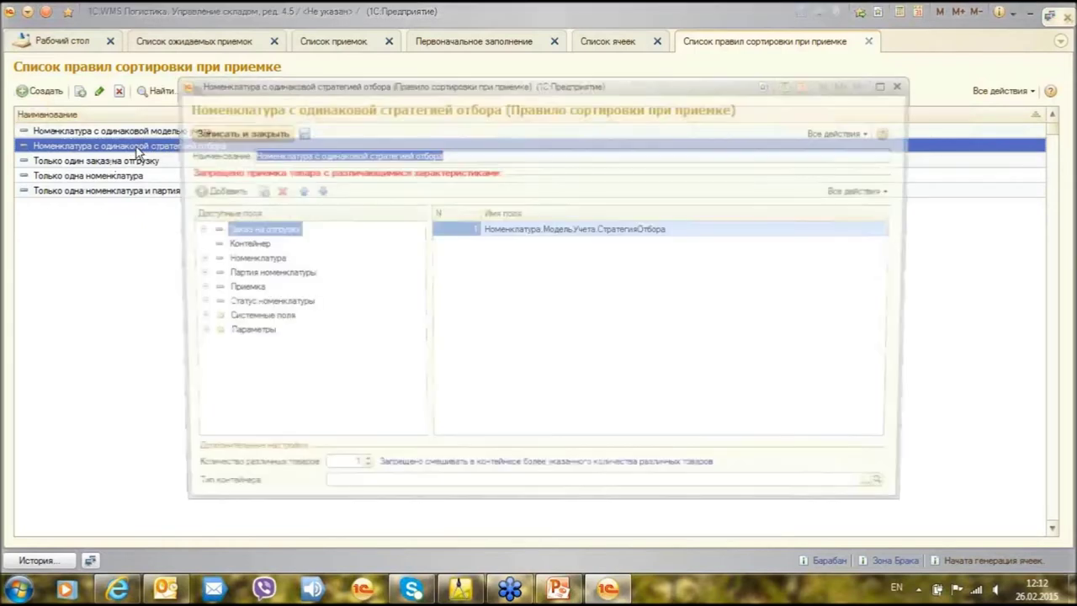
click(551, 233)
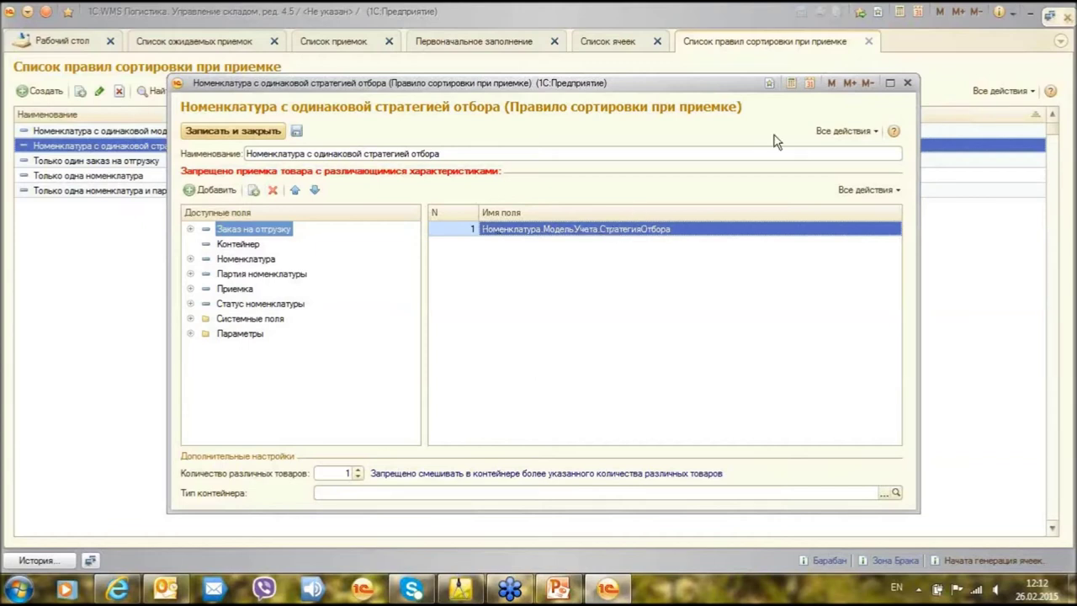
click(907, 83)
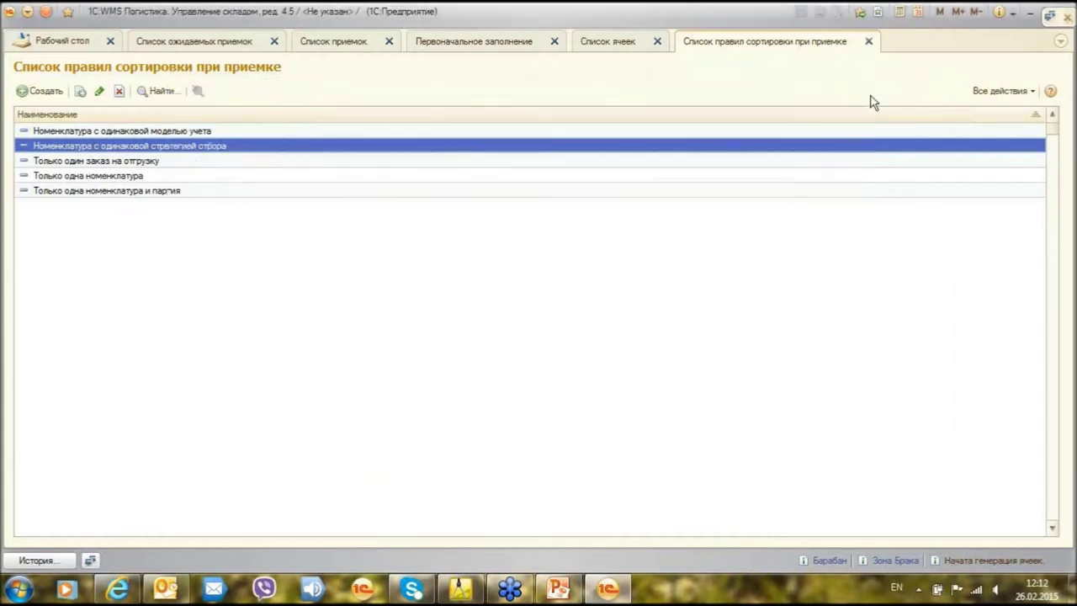
Examine the available fields in the rule Только одна номенклатура и партия, including the Номенклатура attributes, and close the rule and the rules list.
double_click(147, 199)
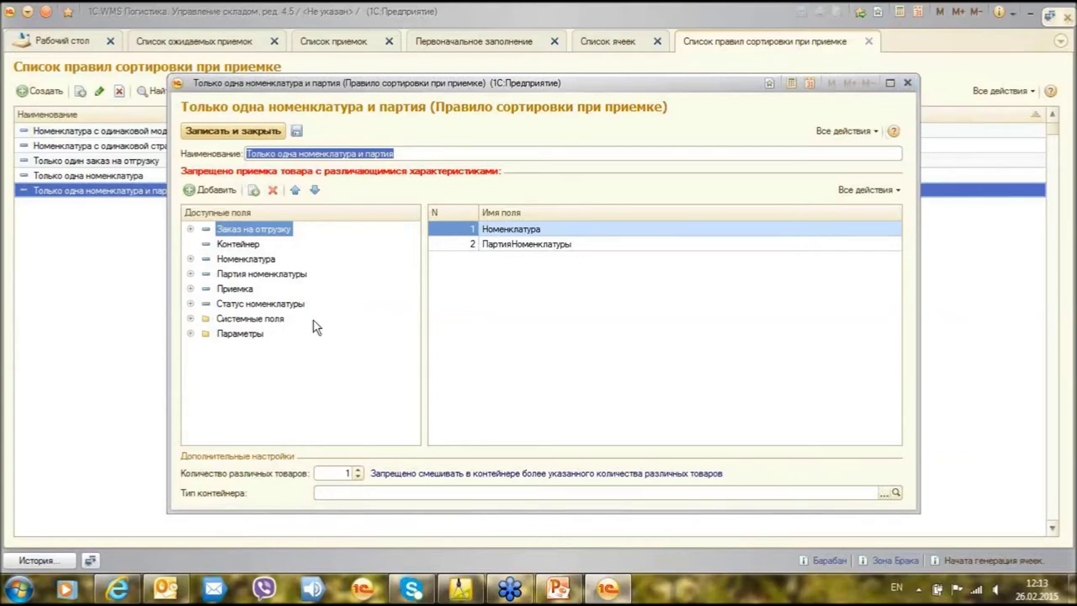
click(191, 230)
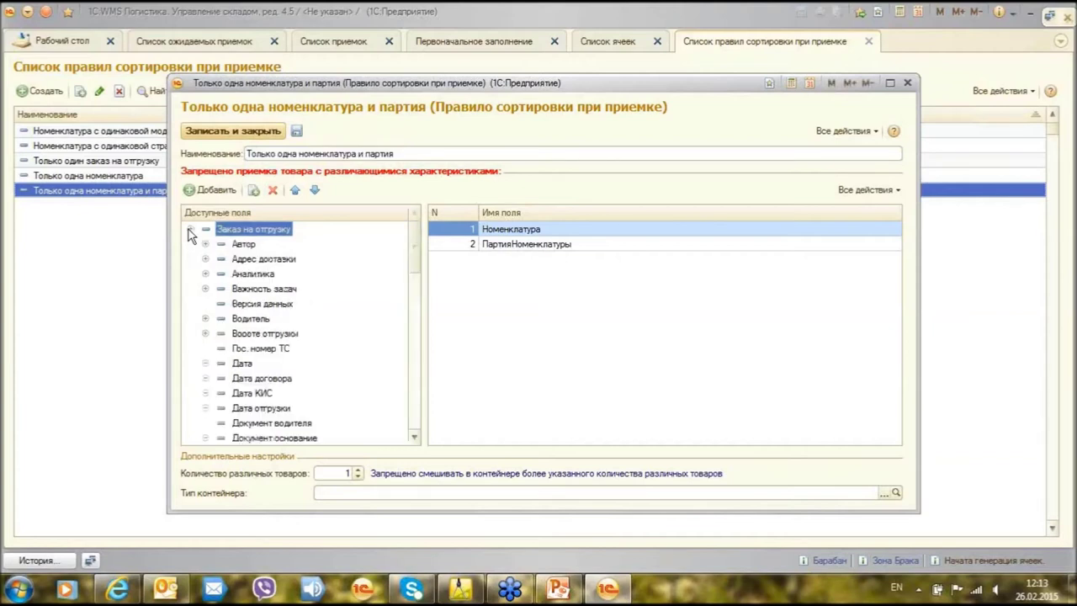
click(190, 229)
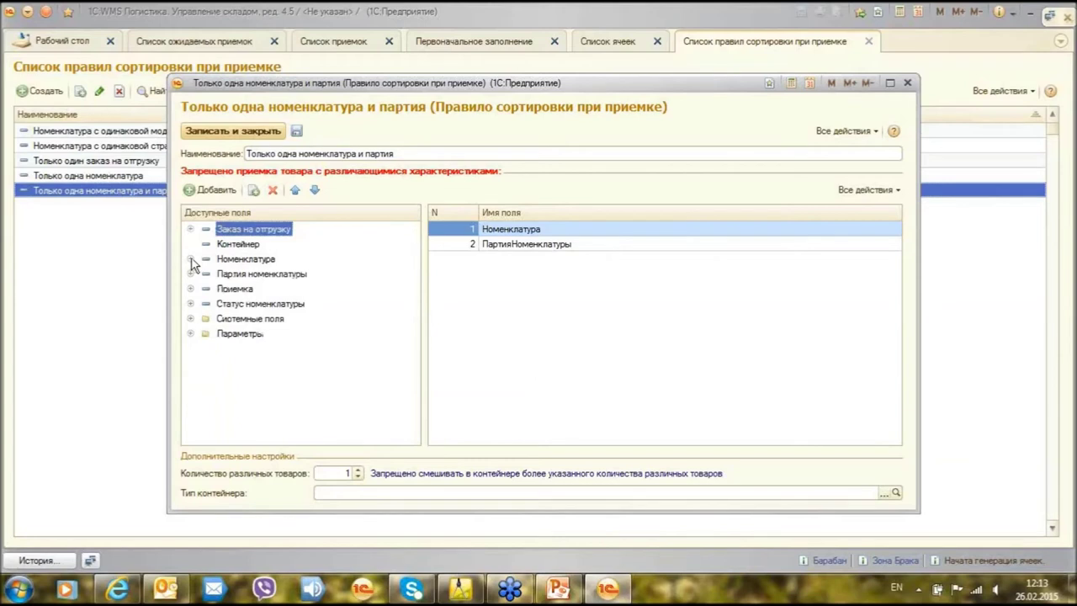
click(191, 259)
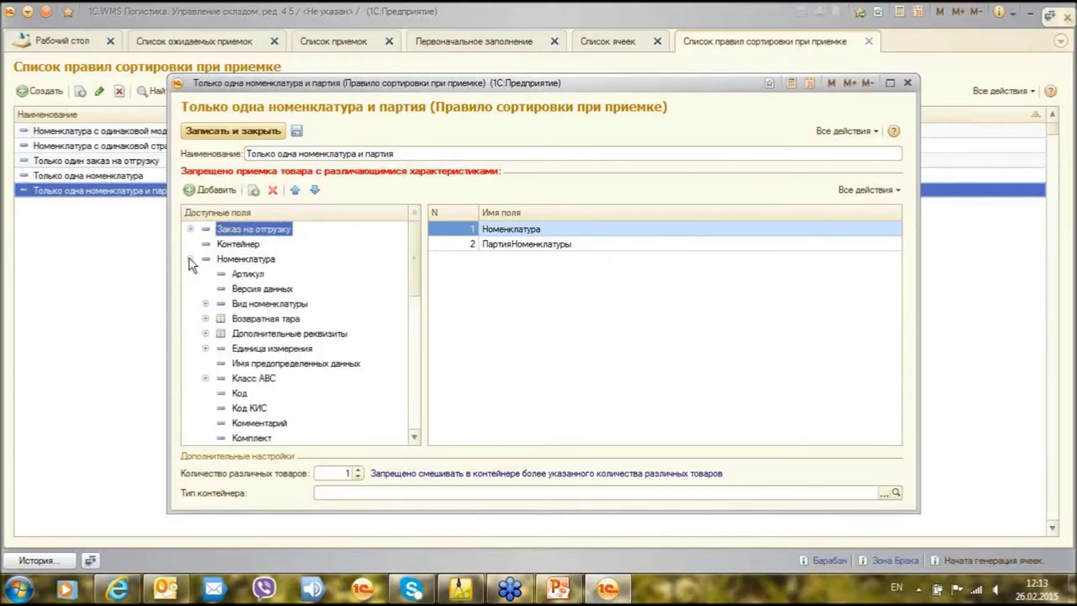
click(189, 259)
click(190, 274)
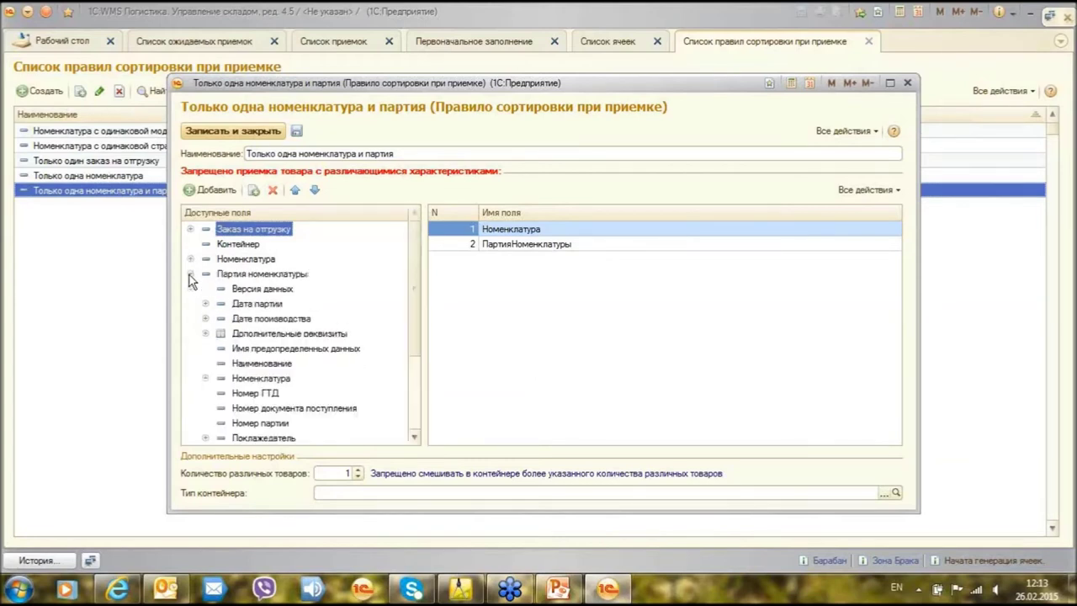
click(191, 274)
click(192, 304)
click(191, 304)
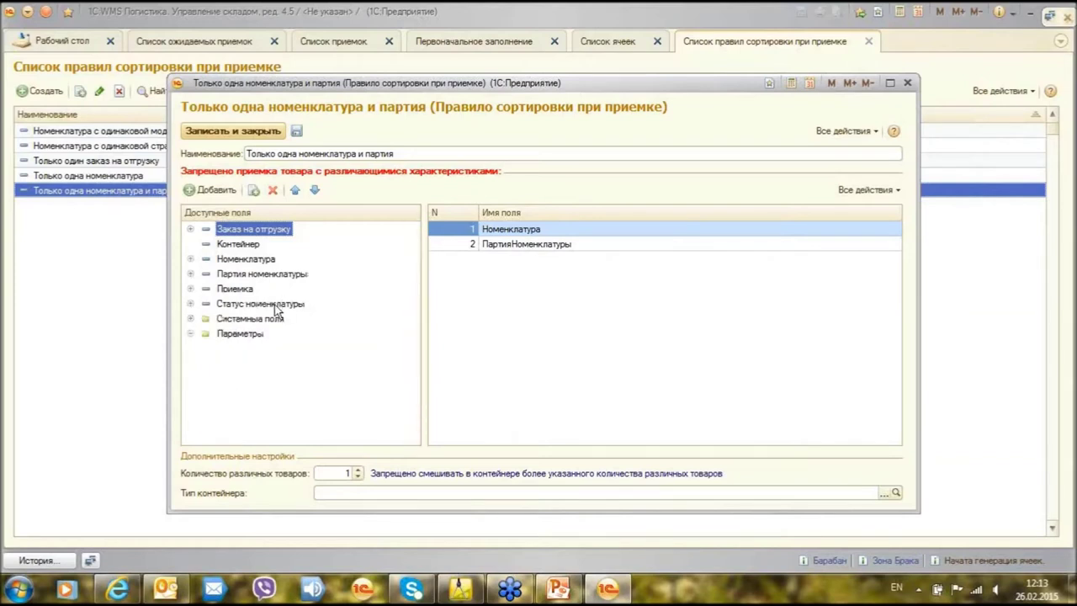
click(190, 259)
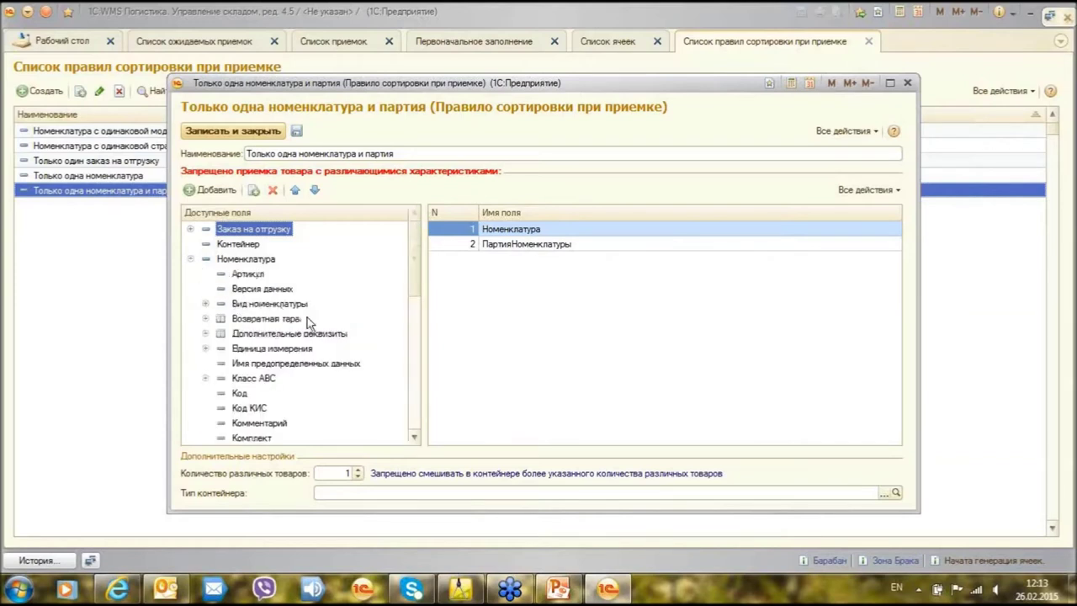
drag(418, 270, 414, 302)
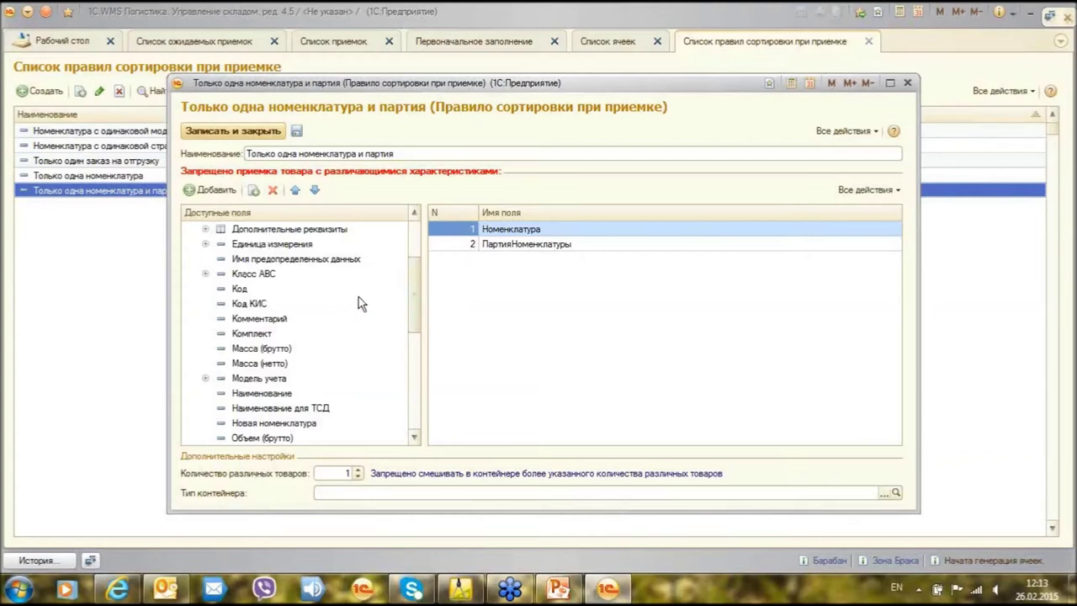
click(907, 83)
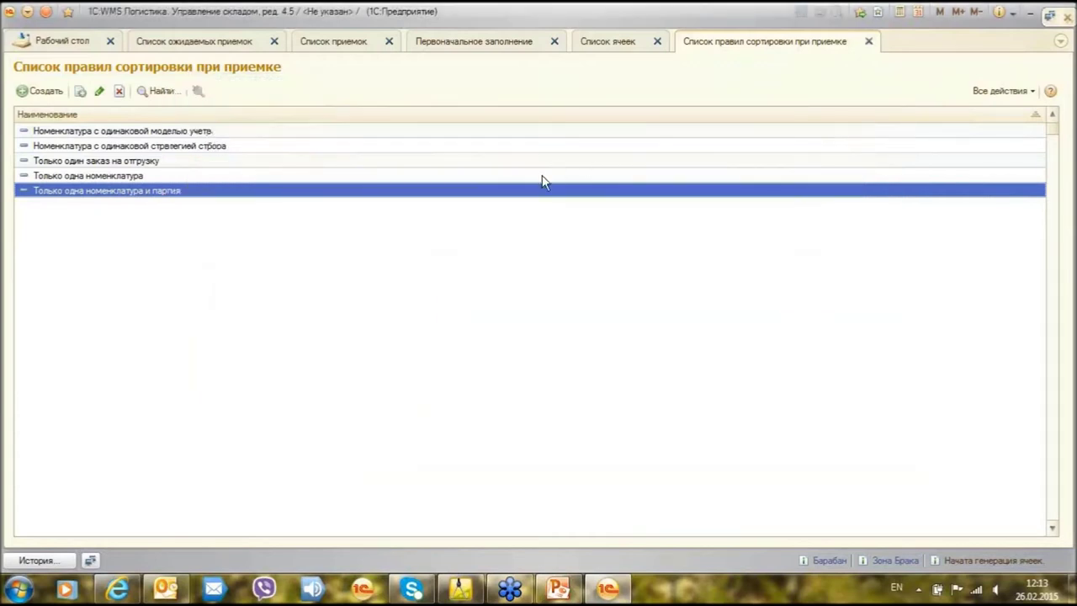
click(869, 42)
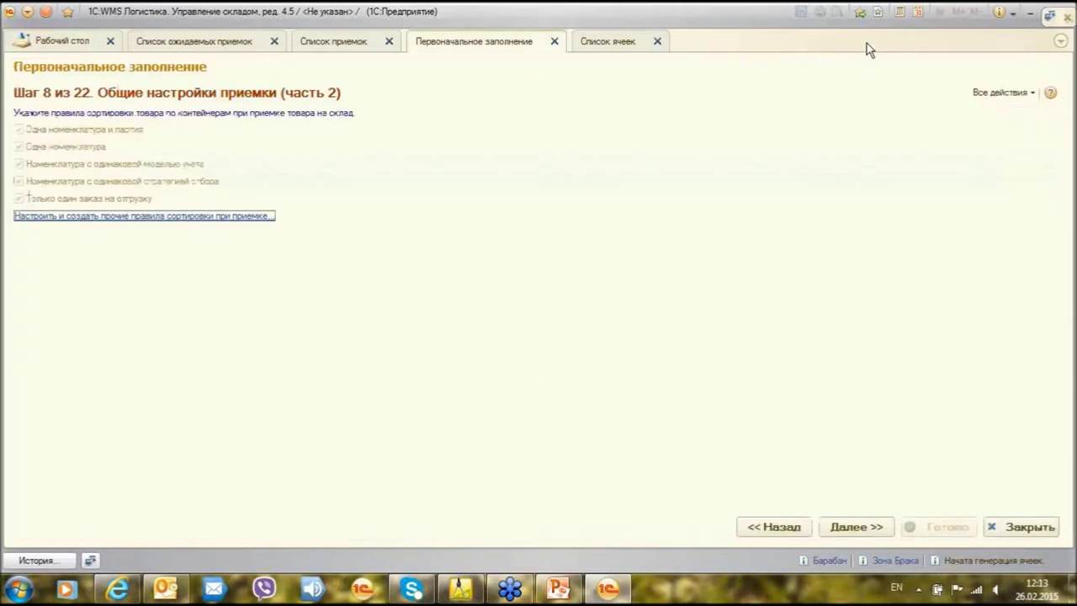
Advance to Стадии приемки, widen the process diagram area, and include the Предварительная приемка stage in the receiving process.
click(851, 522)
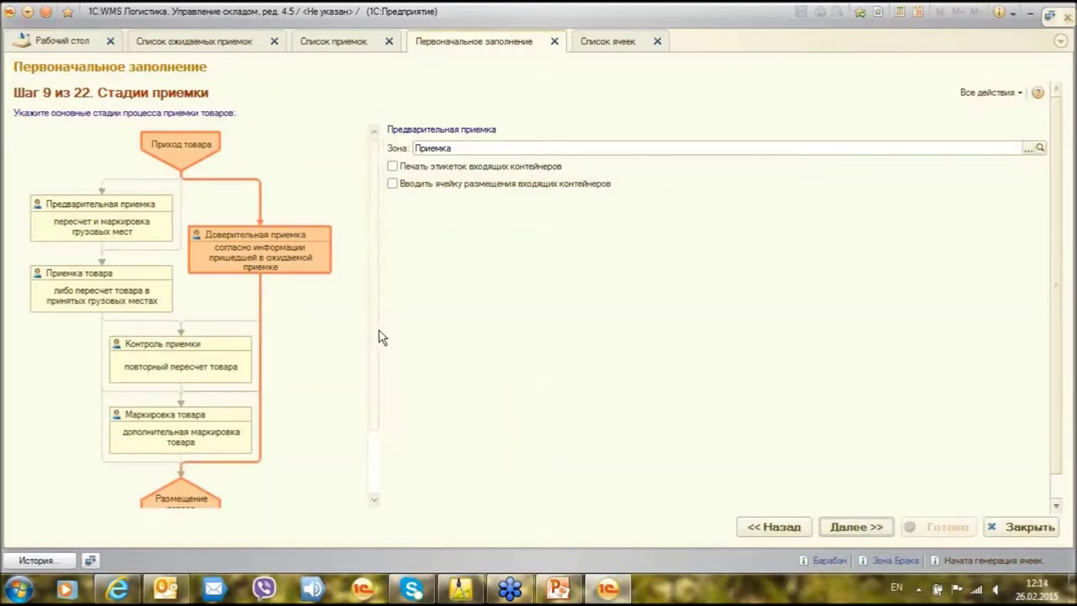
drag(381, 330, 435, 287)
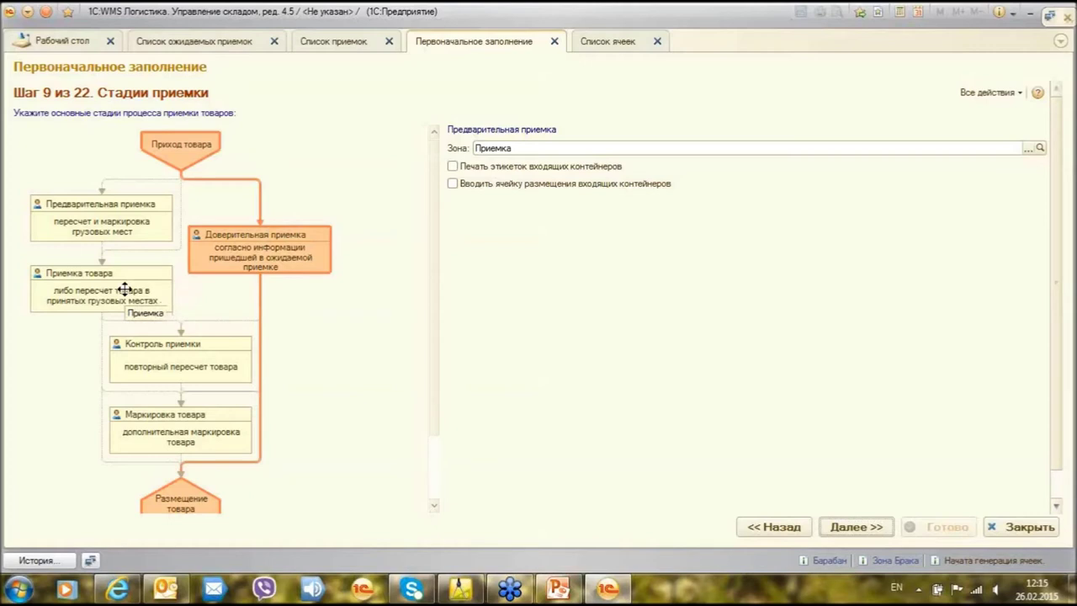
click(123, 223)
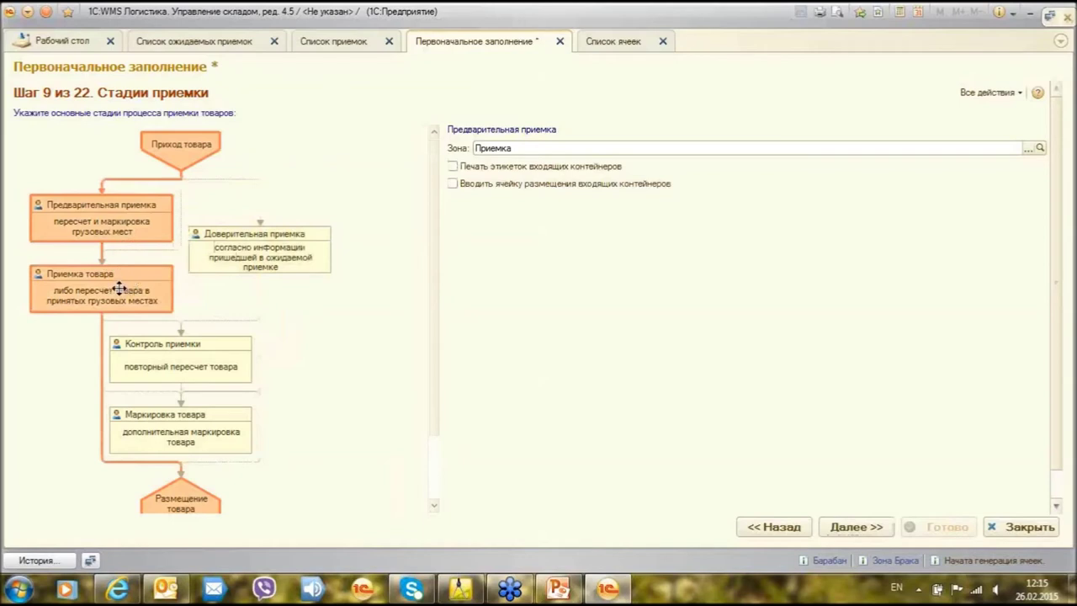
For Приемка товара, forbid several active receipts, request the batch, print container and package labels, and enable entering the placement cell of received containers.
click(121, 283)
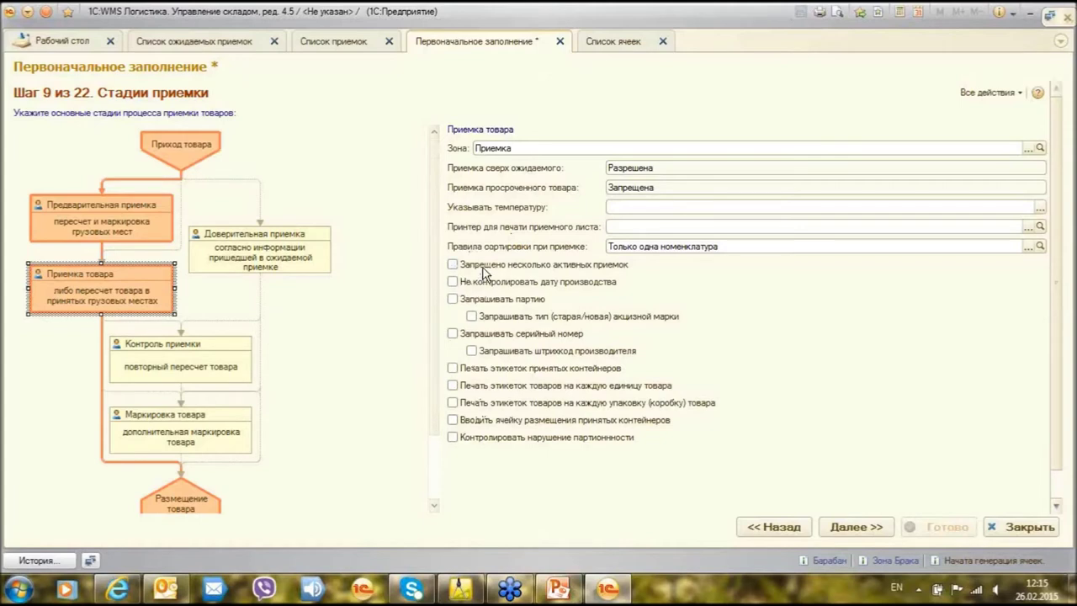
click(452, 264)
click(453, 299)
click(453, 367)
click(452, 402)
click(453, 419)
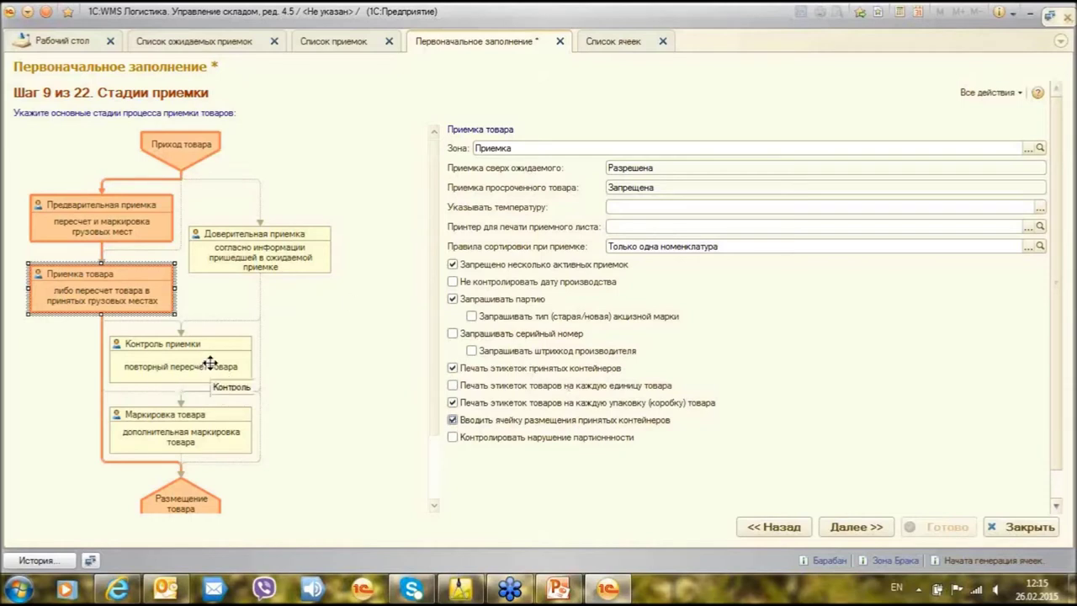
Try adding the Контроль приемки and Маркировка товара stages to the receiving process, and remove both again.
click(211, 363)
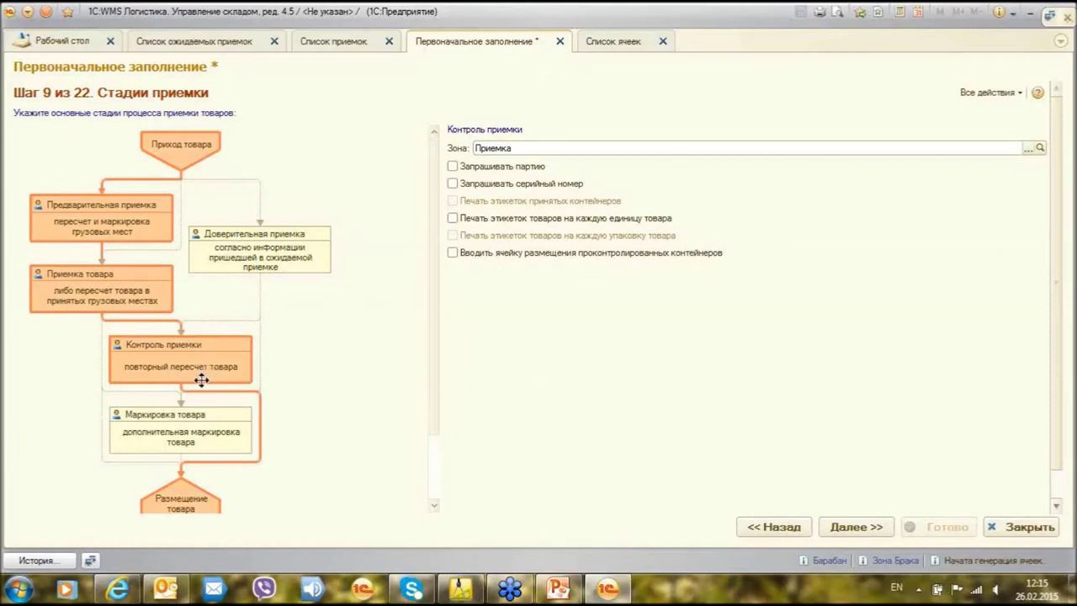
click(181, 413)
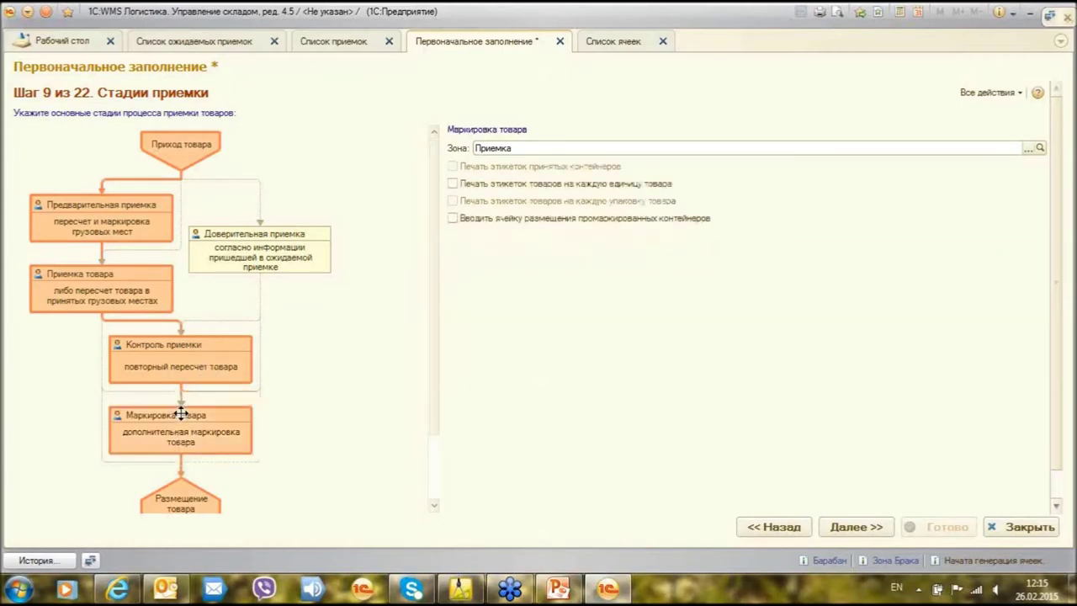
click(172, 363)
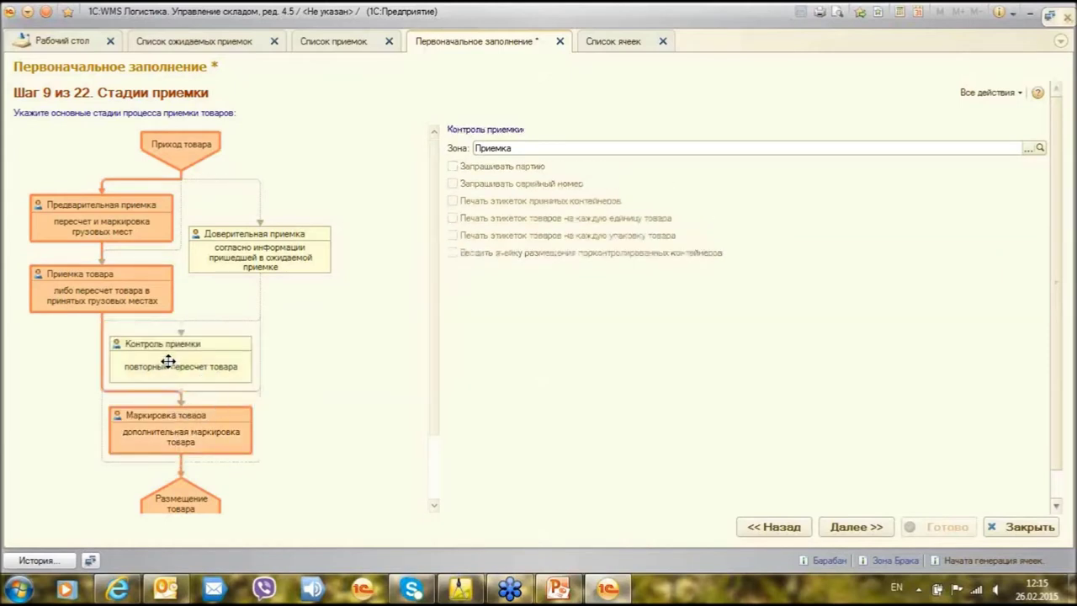
click(184, 432)
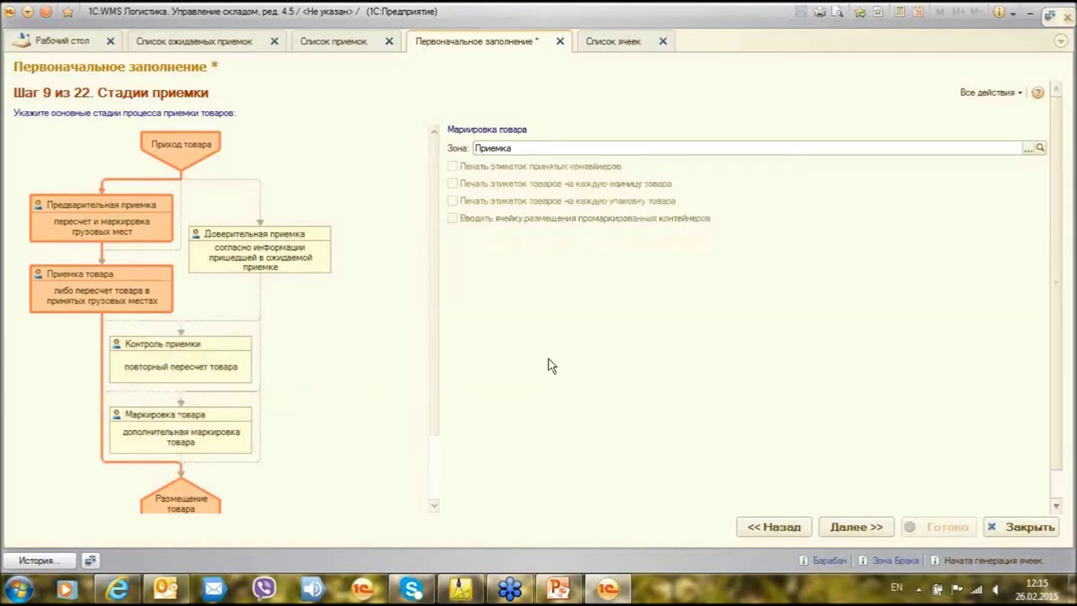
Advance to Общие настройки отгрузки (часть 1), review the shipping directions list, and close it.
scroll(438, 370, down, 2)
scroll(443, 399, up, 2)
click(857, 530)
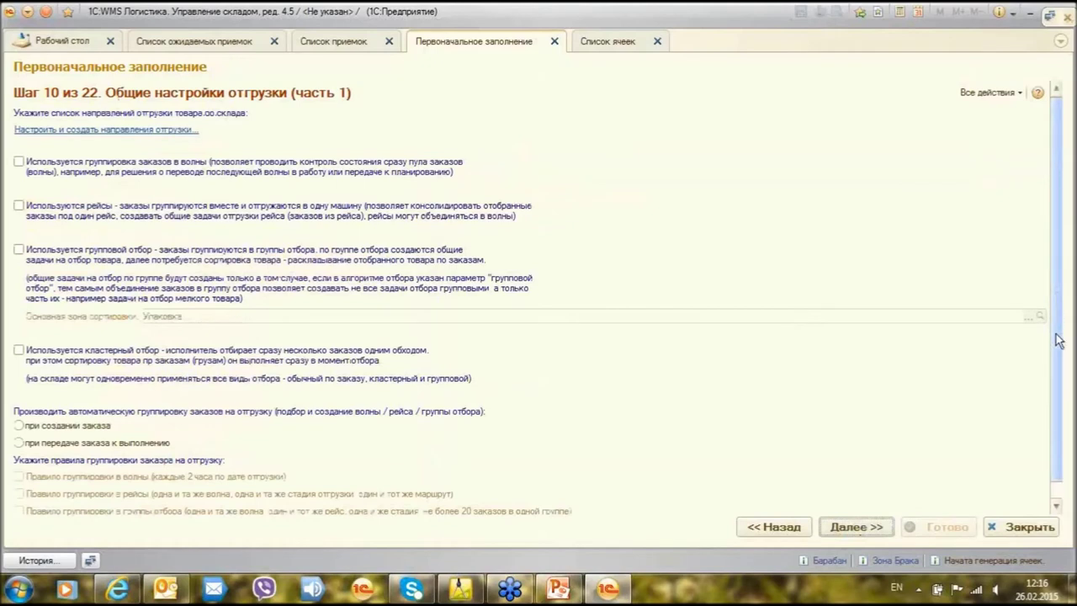
drag(1059, 340, 1056, 354)
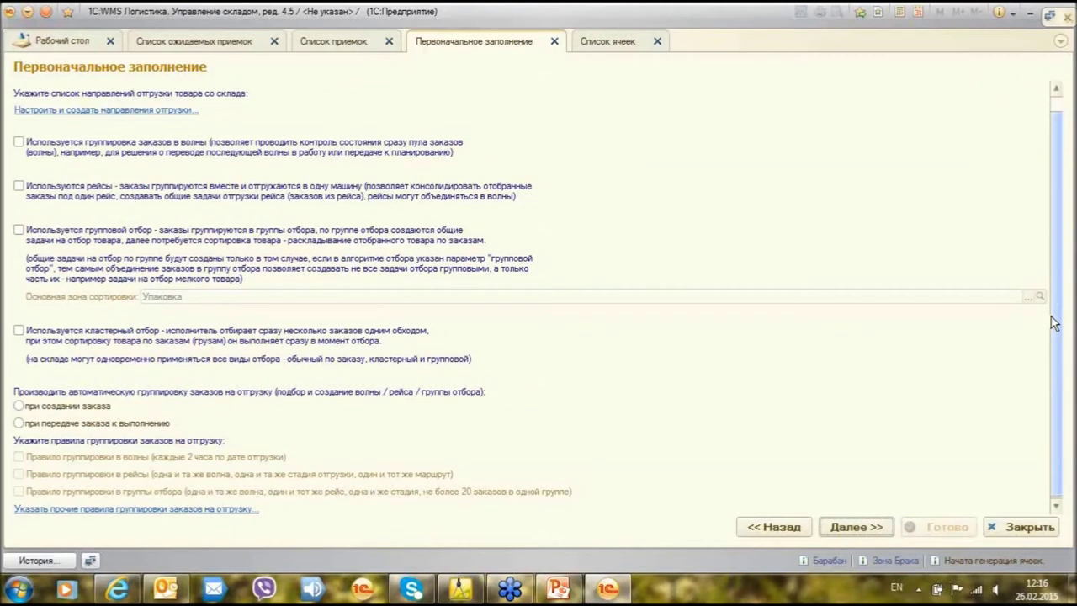
scroll(1053, 322, up, 1)
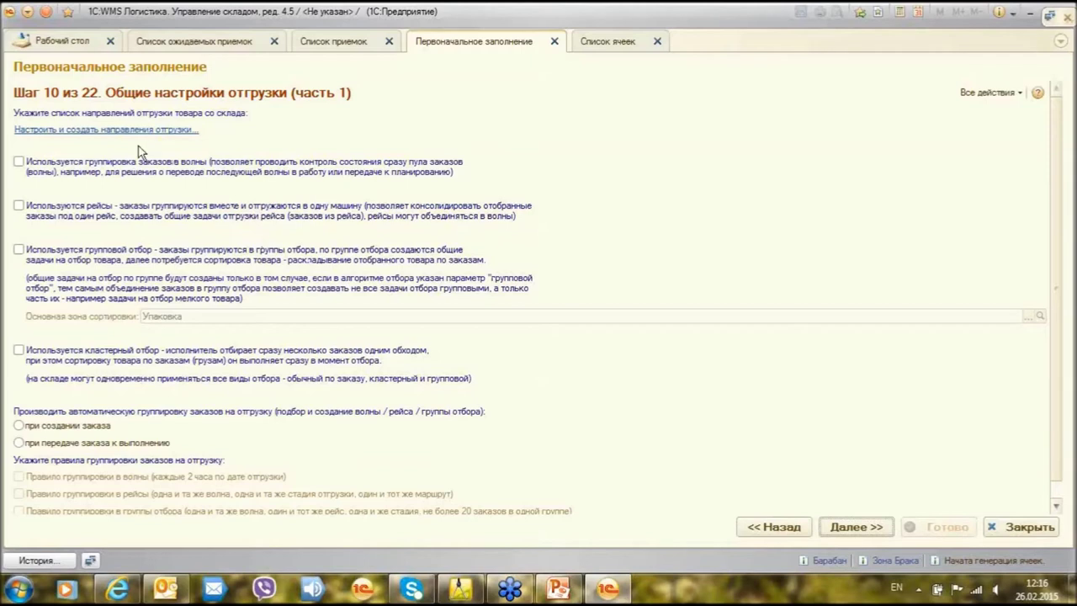
click(135, 132)
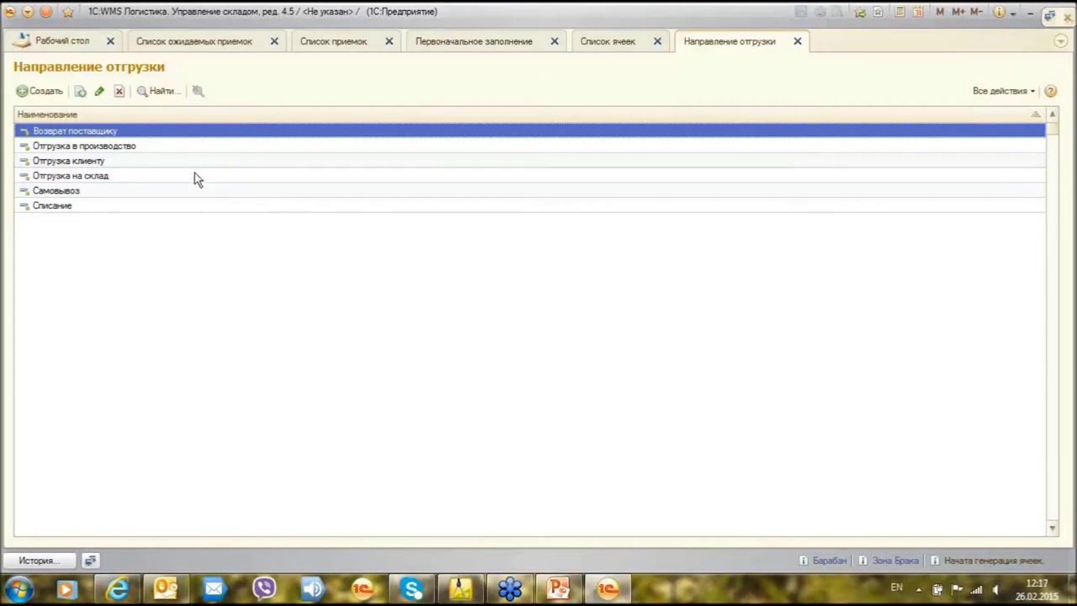
click(797, 41)
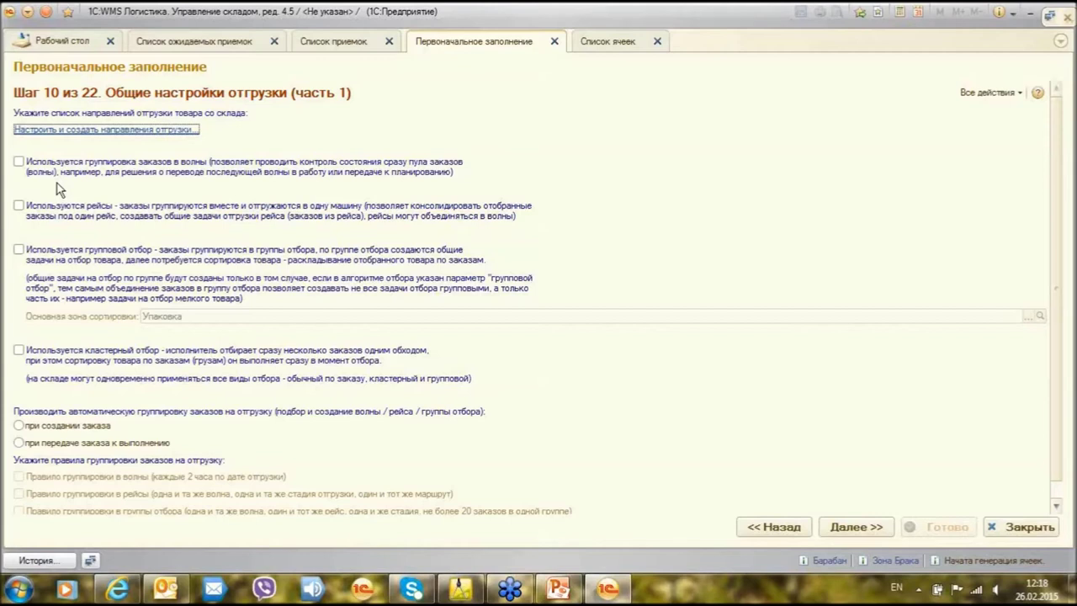
Enable grouping orders into waves, use of trips (рейсы), group picking and cluster picking.
click(19, 162)
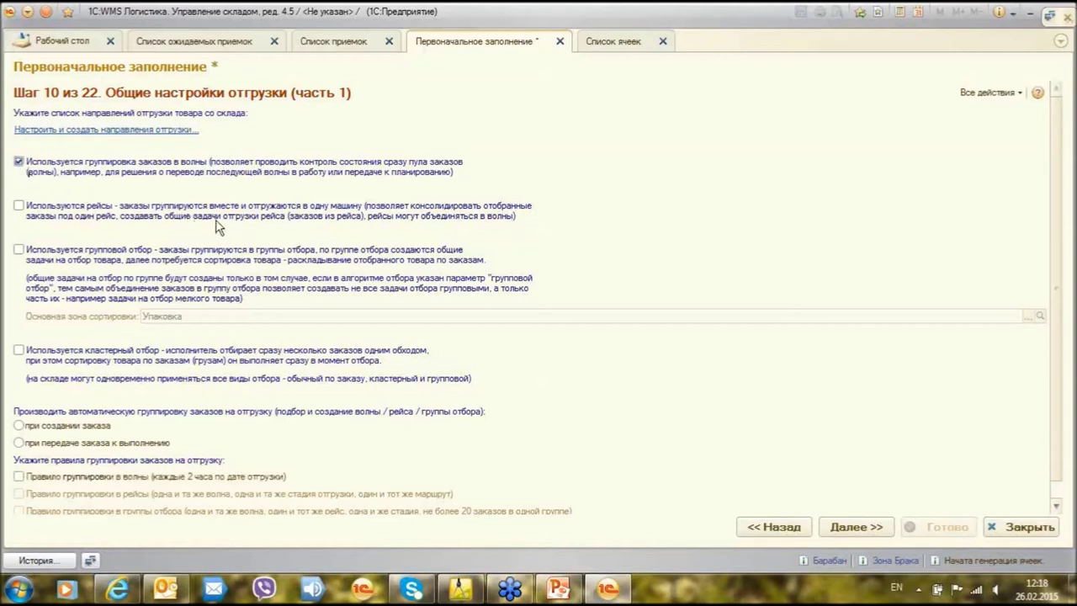
click(18, 206)
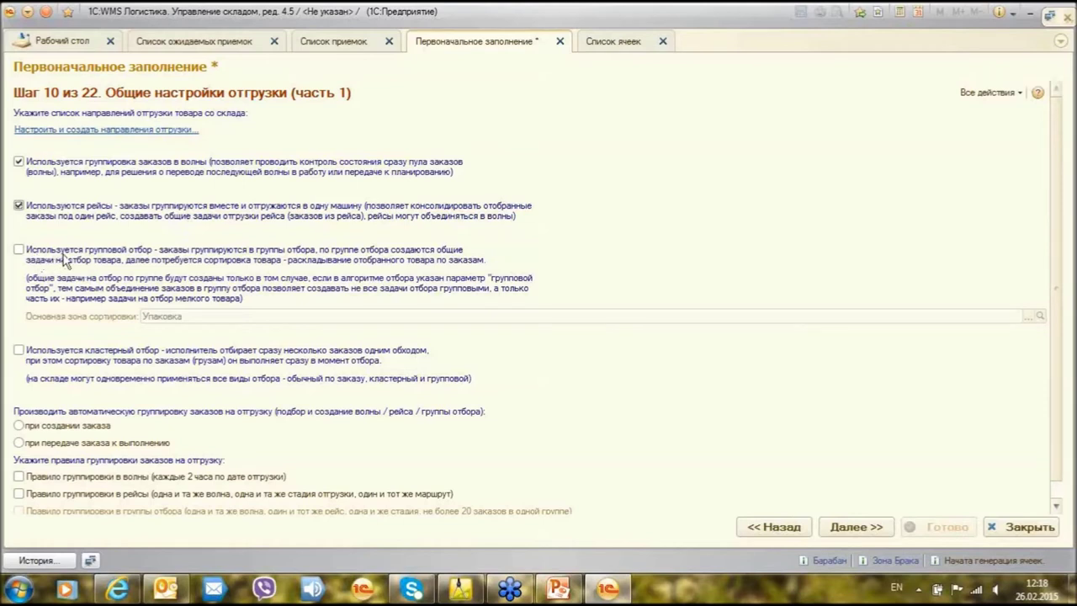
click(18, 250)
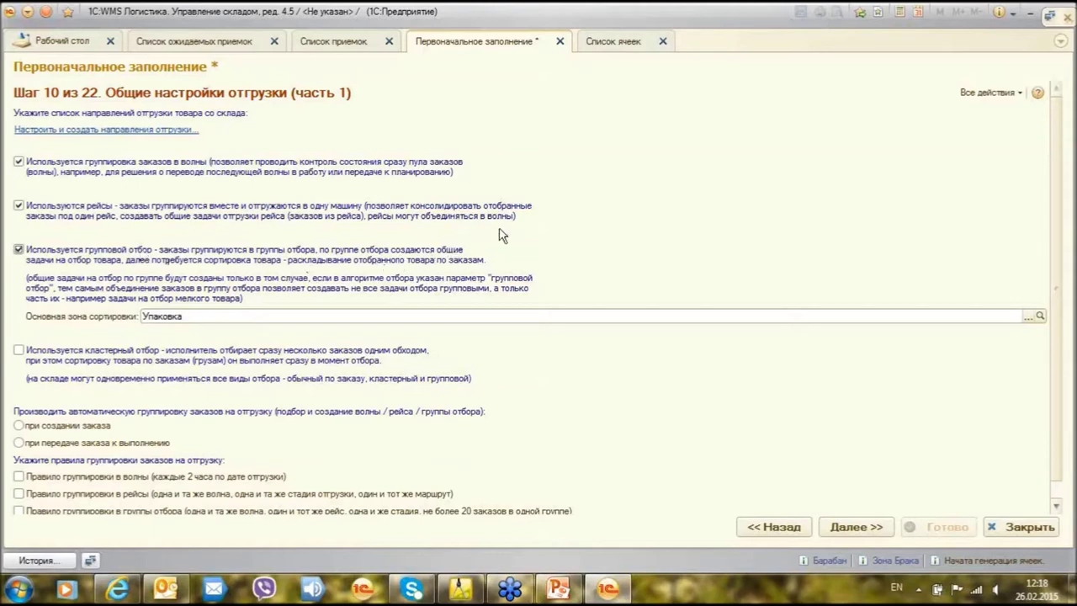
scroll(484, 245, down, 1)
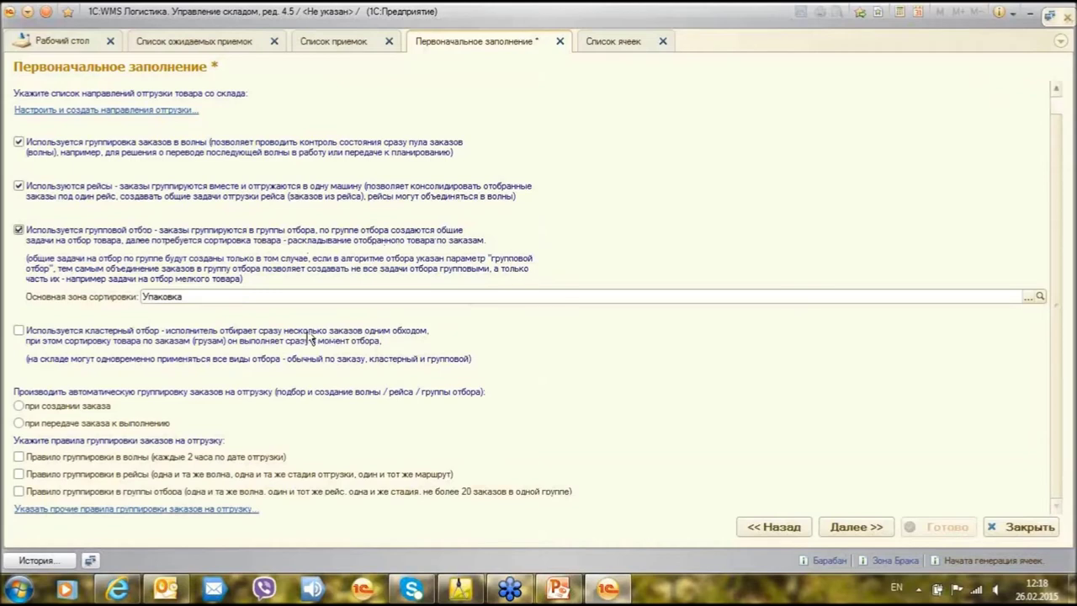
click(21, 332)
Set automatic order grouping to при создании заказа and enable the wave, trip and picking group rules.
click(19, 407)
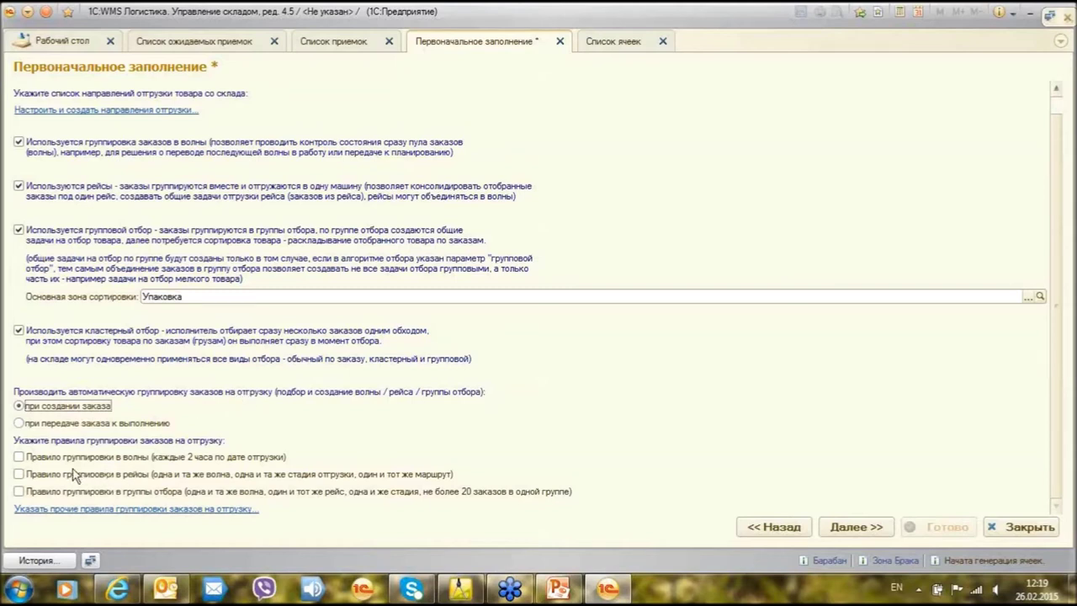
click(19, 458)
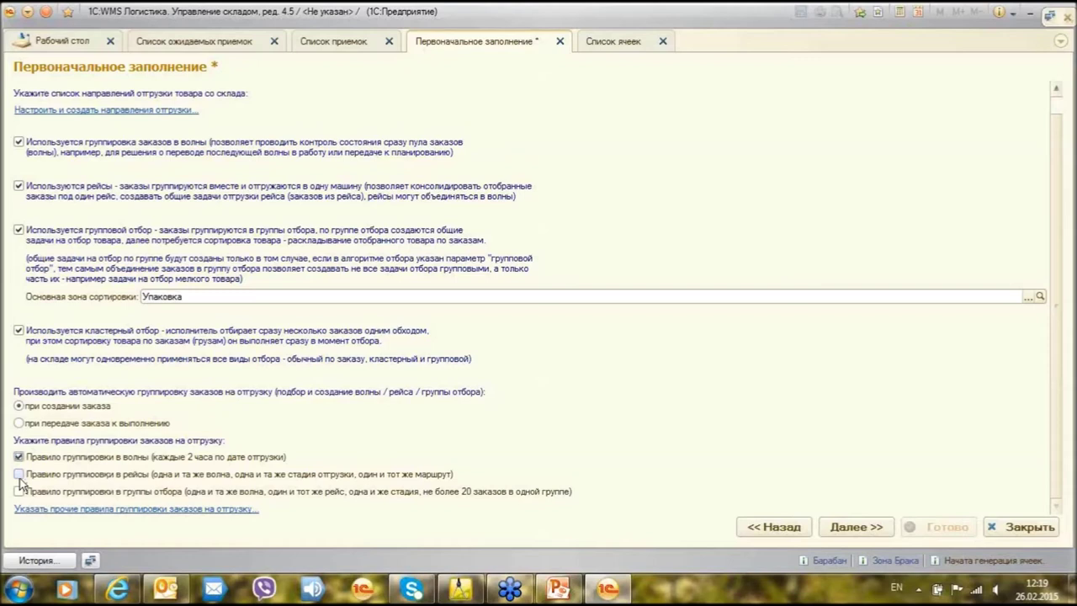
click(19, 476)
click(27, 492)
Open the other order grouping rules and examine the search conditions of the Волна (каждые 2 часа по дате отгрузки) rule.
click(118, 510)
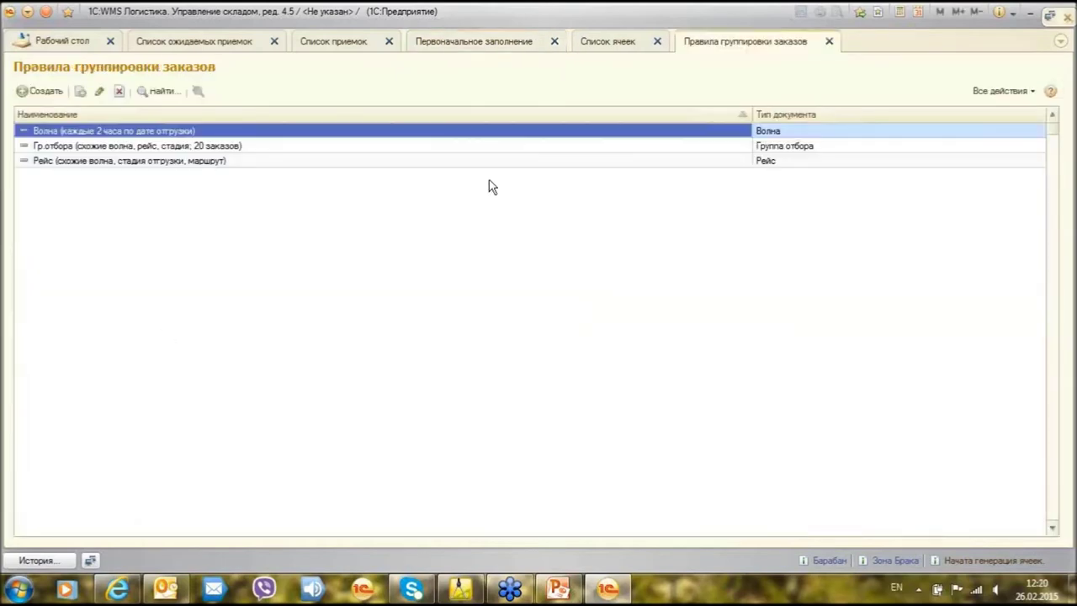
double_click(170, 131)
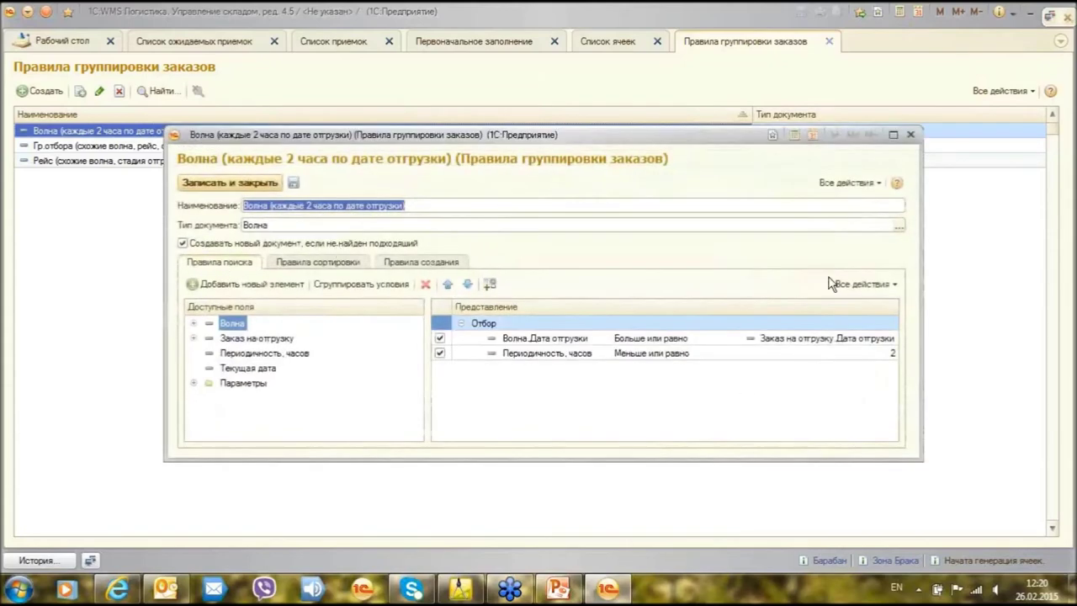
click(892, 135)
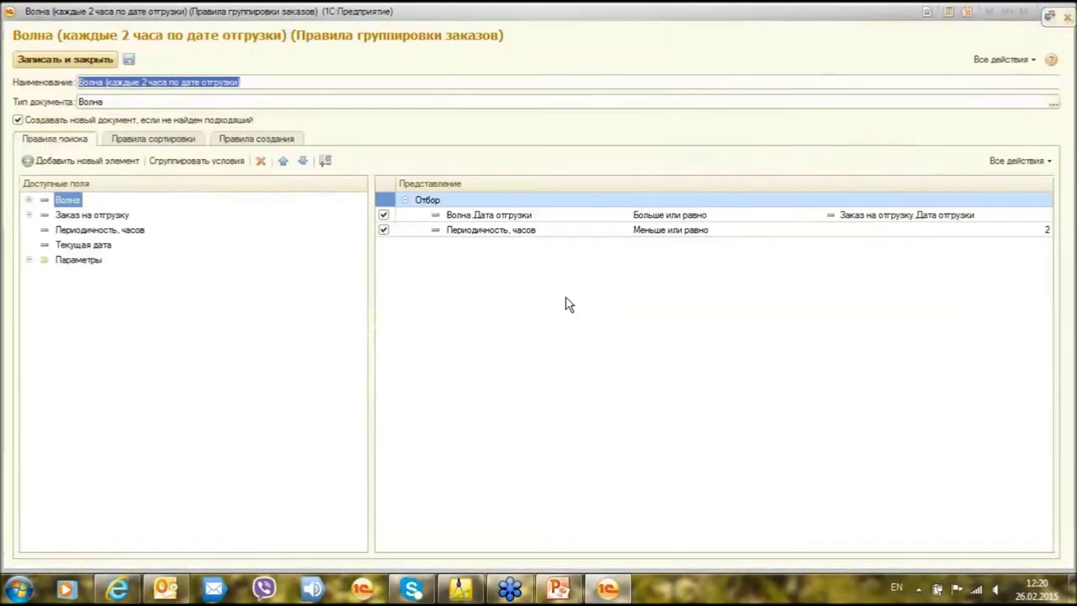
click(519, 218)
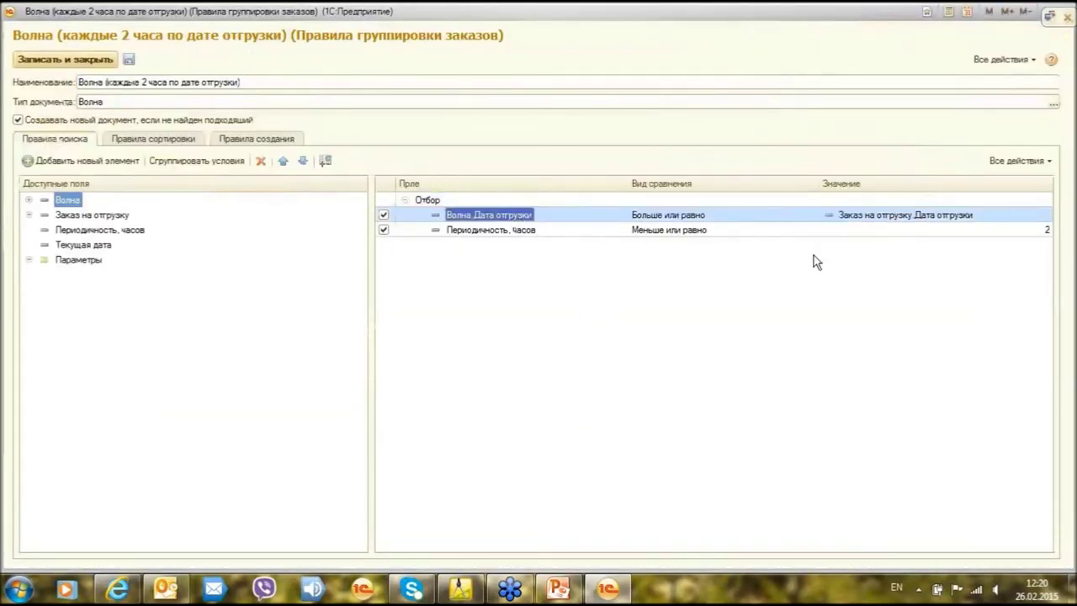
click(880, 217)
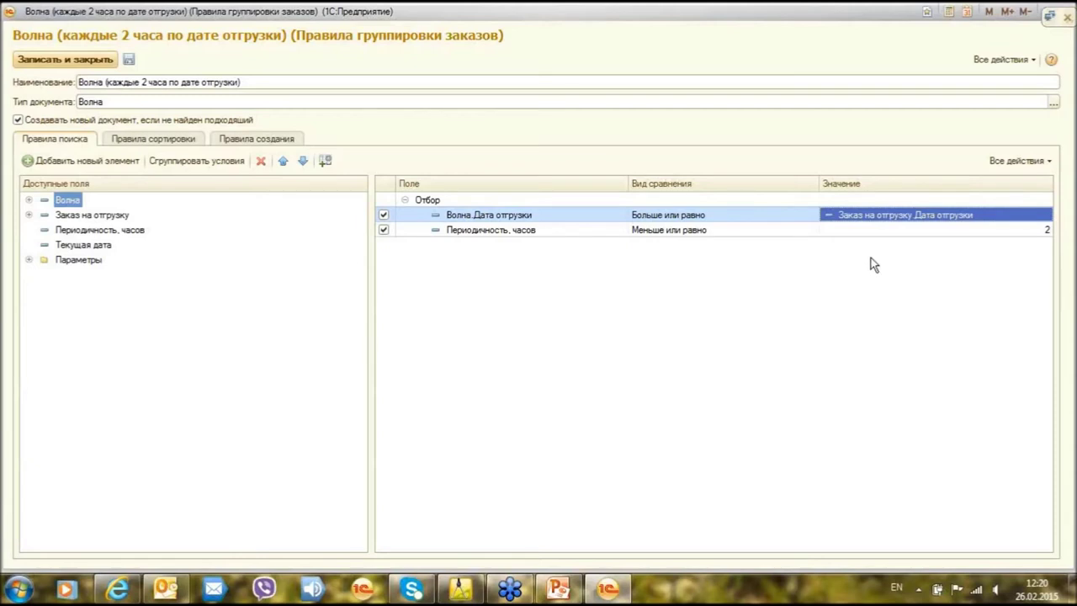
click(862, 231)
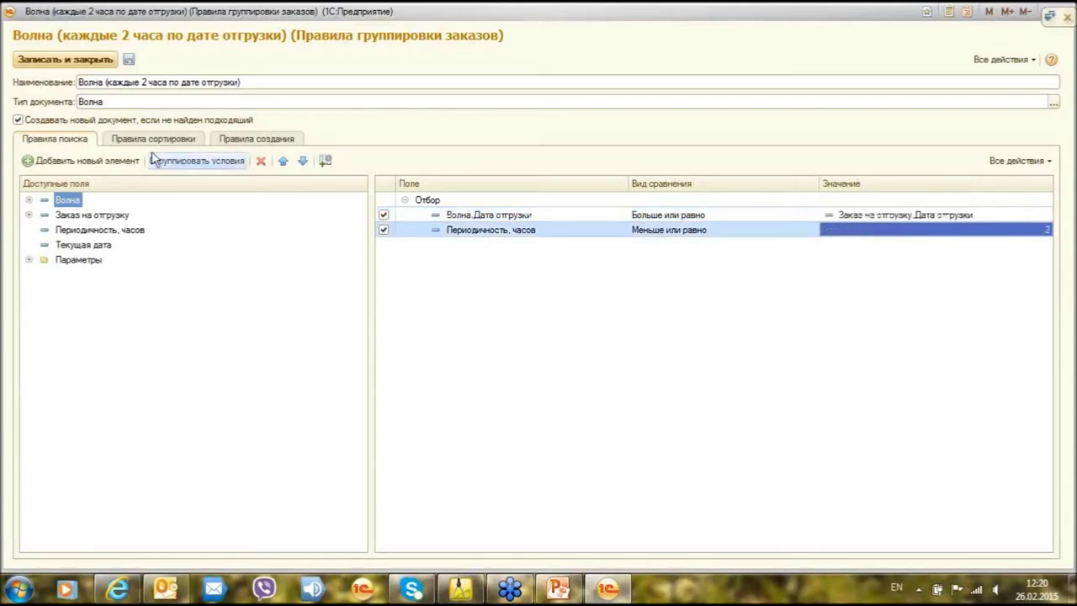
Review the wave rule's sorting and creation rules, and close the rule and the grouping rules list.
click(173, 140)
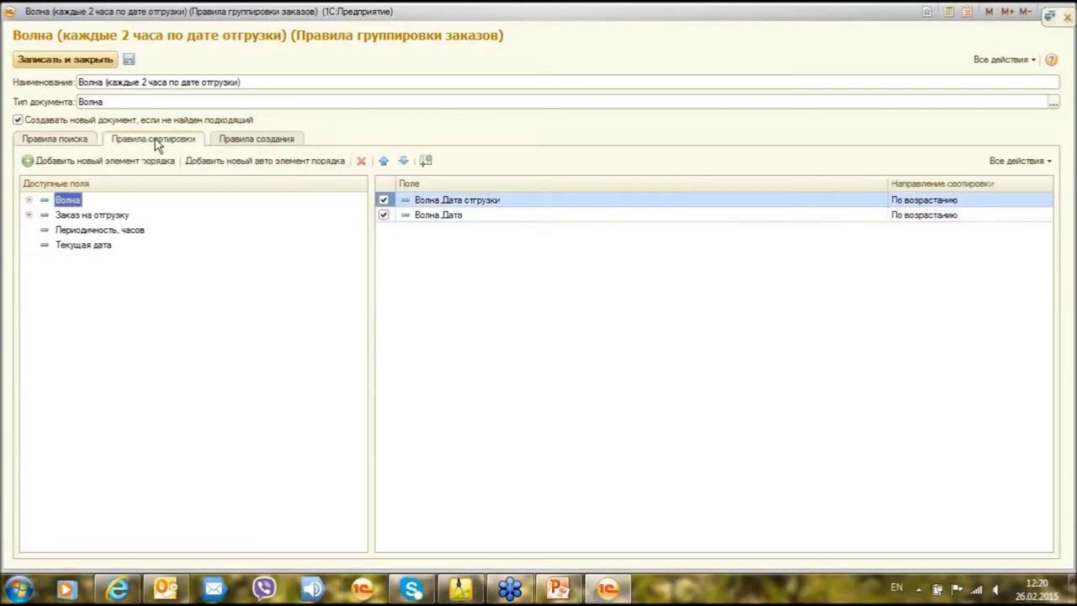
click(240, 138)
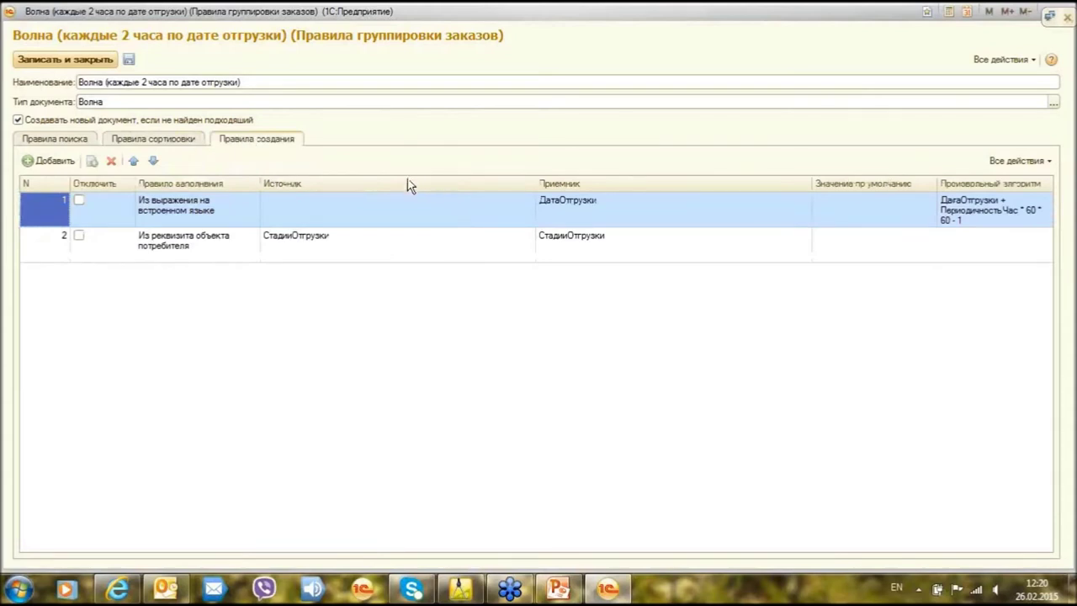
click(67, 140)
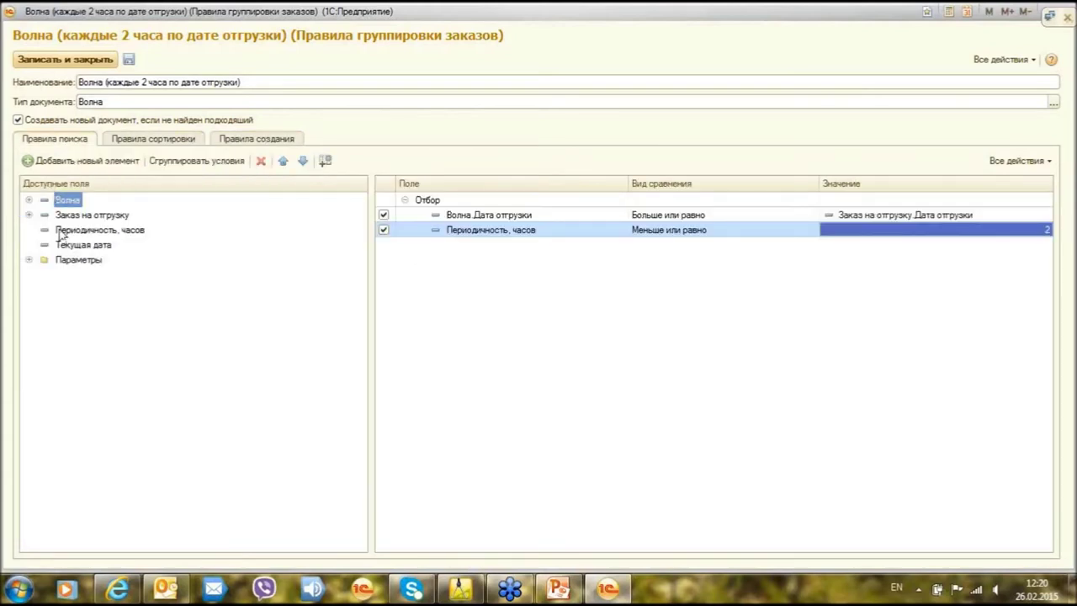
click(1066, 11)
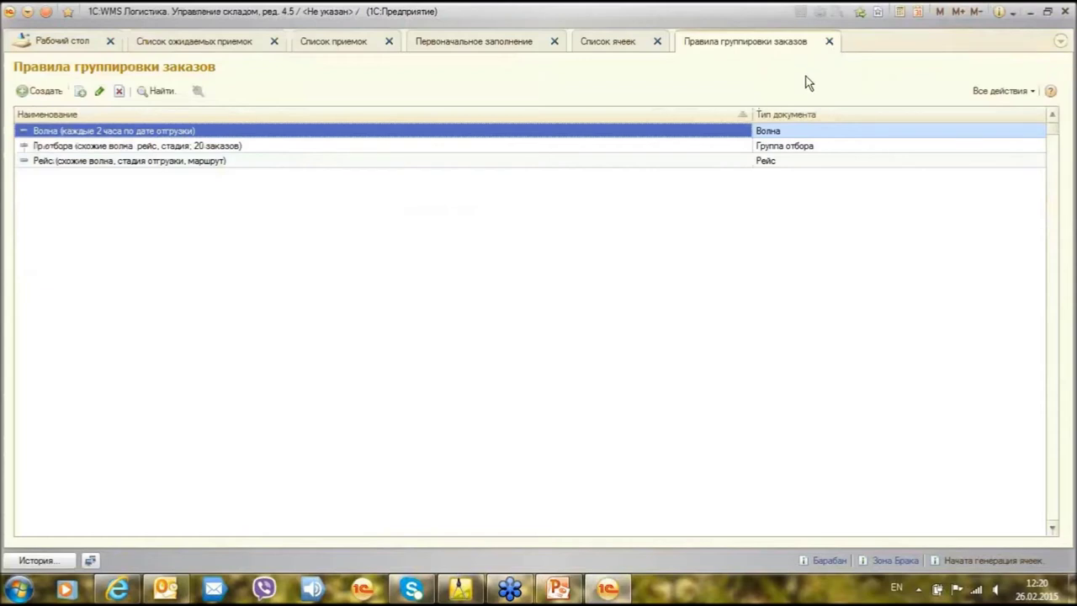
click(829, 41)
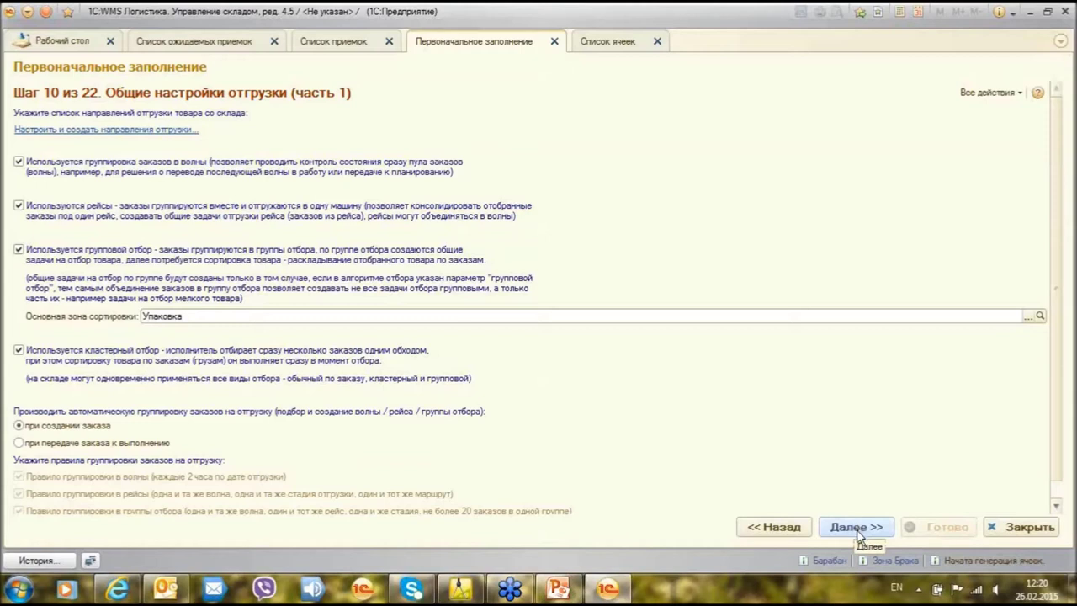
Advance to Общие настройки отгрузки (часть 2), enable all three automatic transfer-to-picking rules and set over-plan shipping to Запрещена.
click(857, 528)
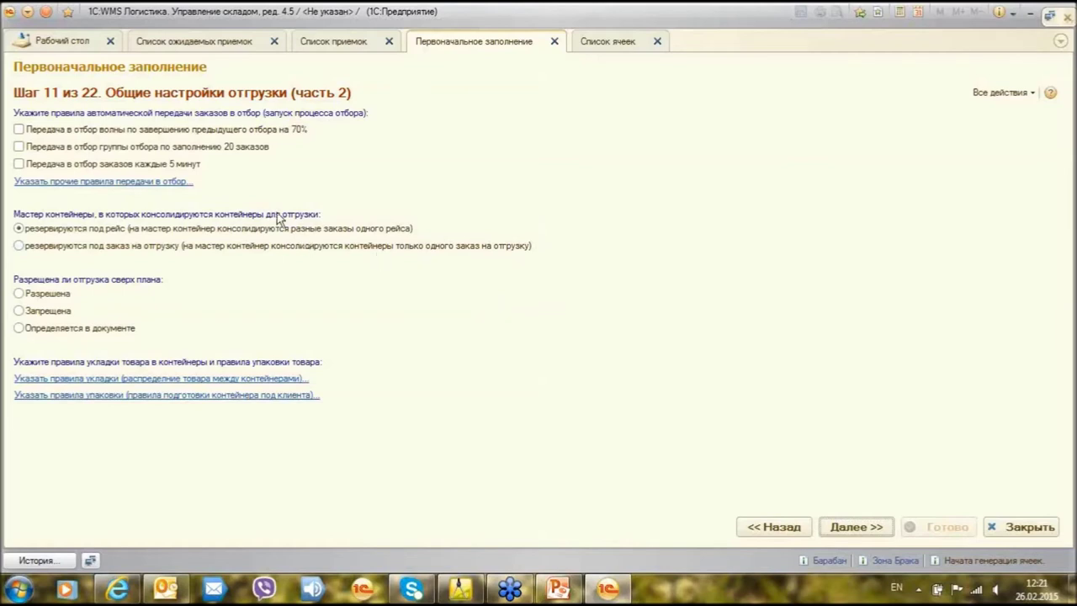
click(19, 130)
click(18, 147)
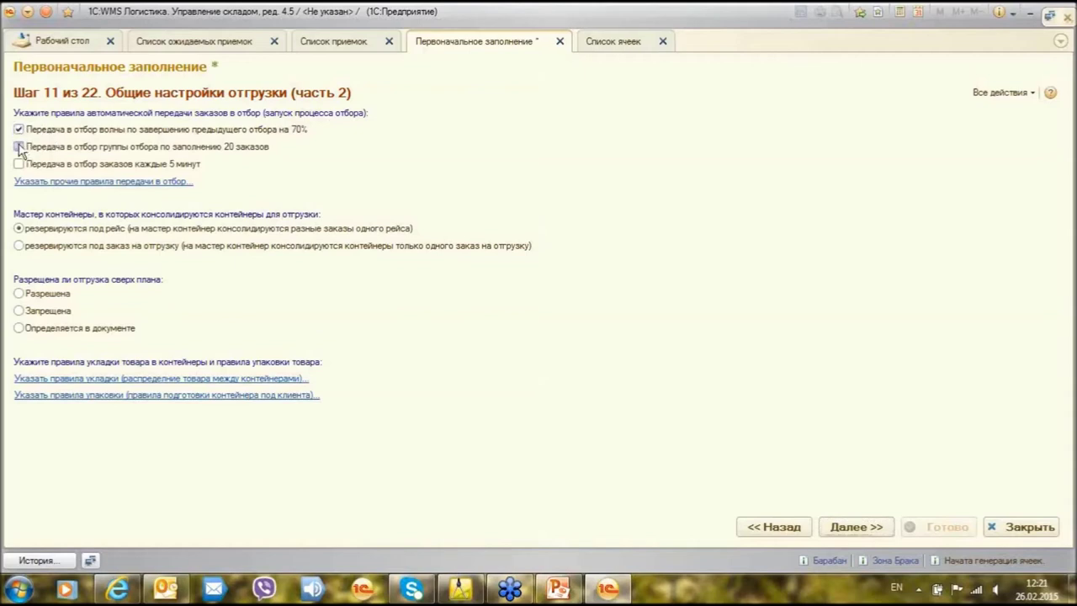
click(19, 164)
click(20, 311)
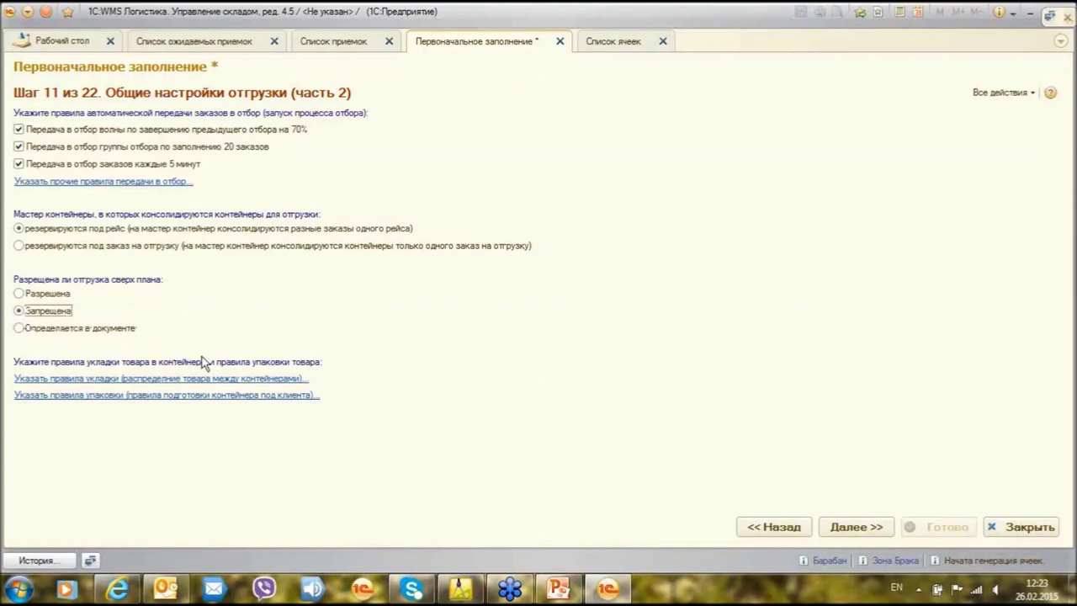
Start a new stacking rule (Правило укладки) and set its container type to Европоддон (ISO 1).
click(151, 379)
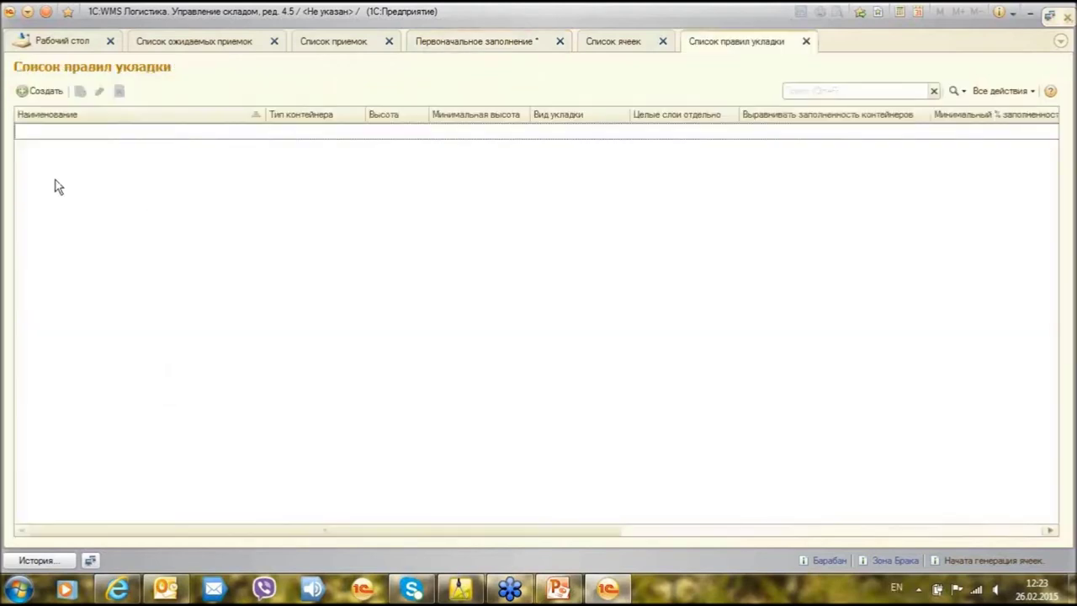
click(32, 90)
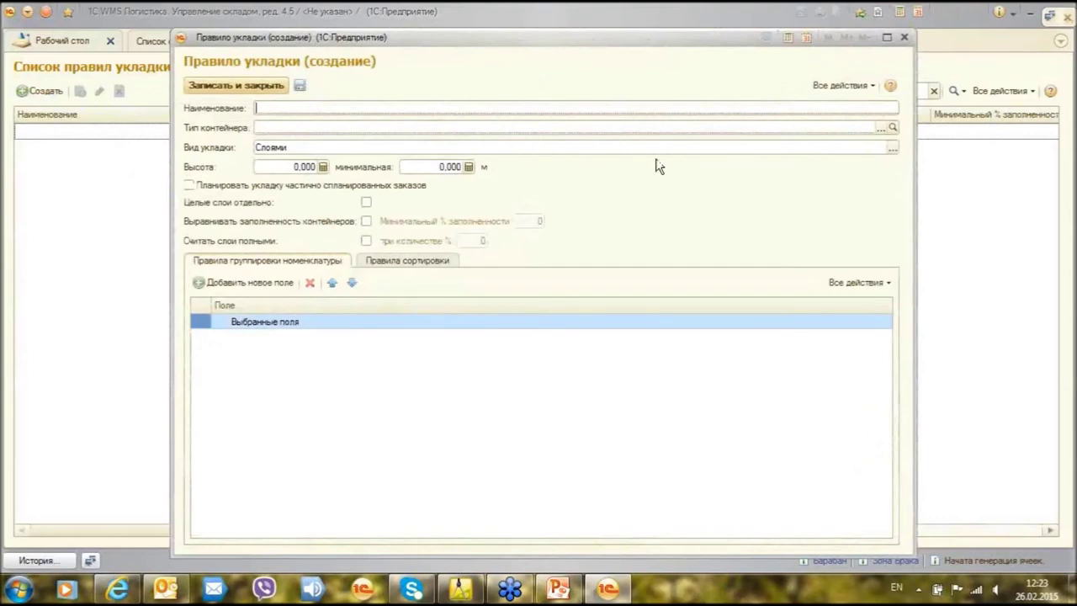
click(892, 148)
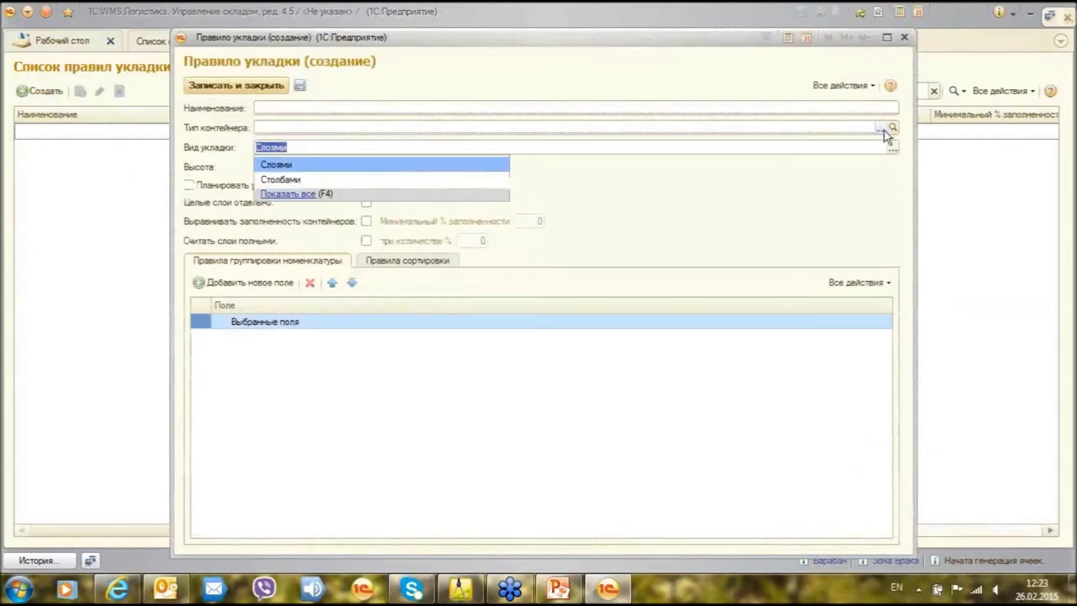
click(884, 131)
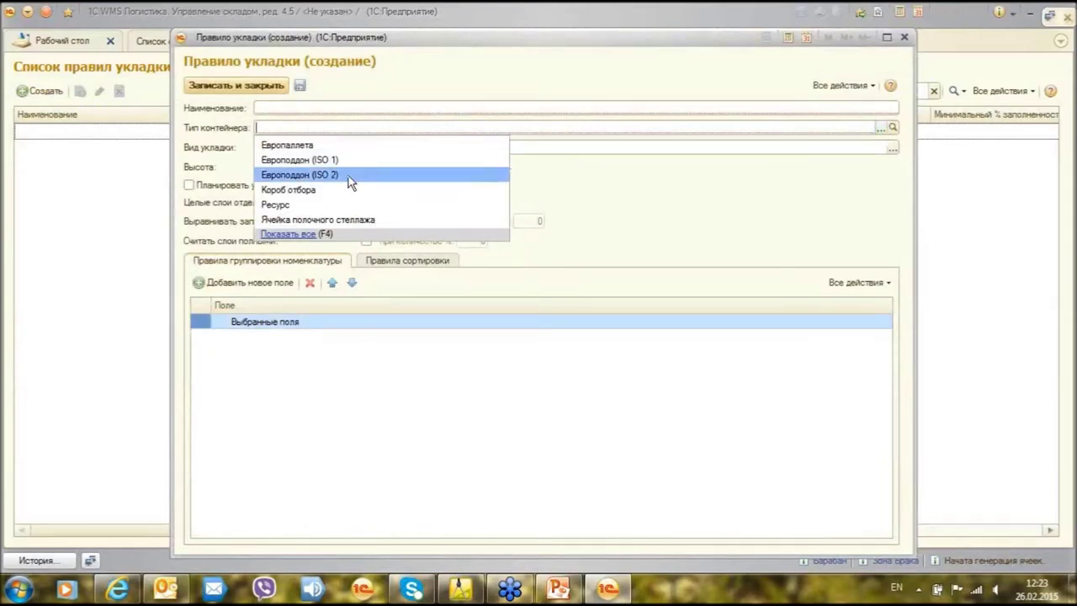
click(359, 160)
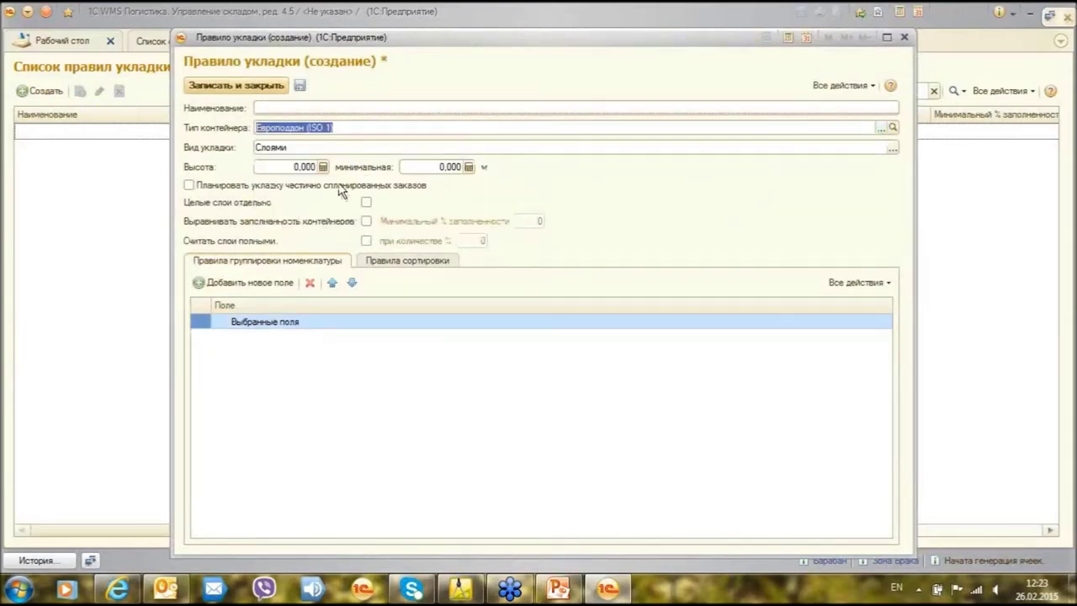
Set the stacking rule's height (Высота) to 1.7 m.
click(323, 167)
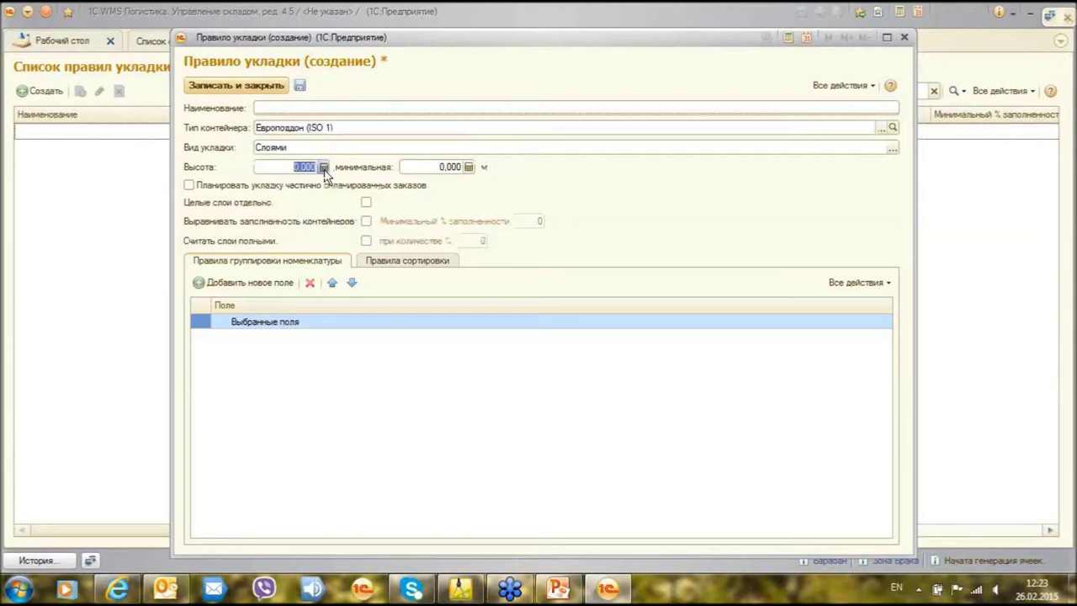
click(270, 239)
click(314, 256)
click(270, 204)
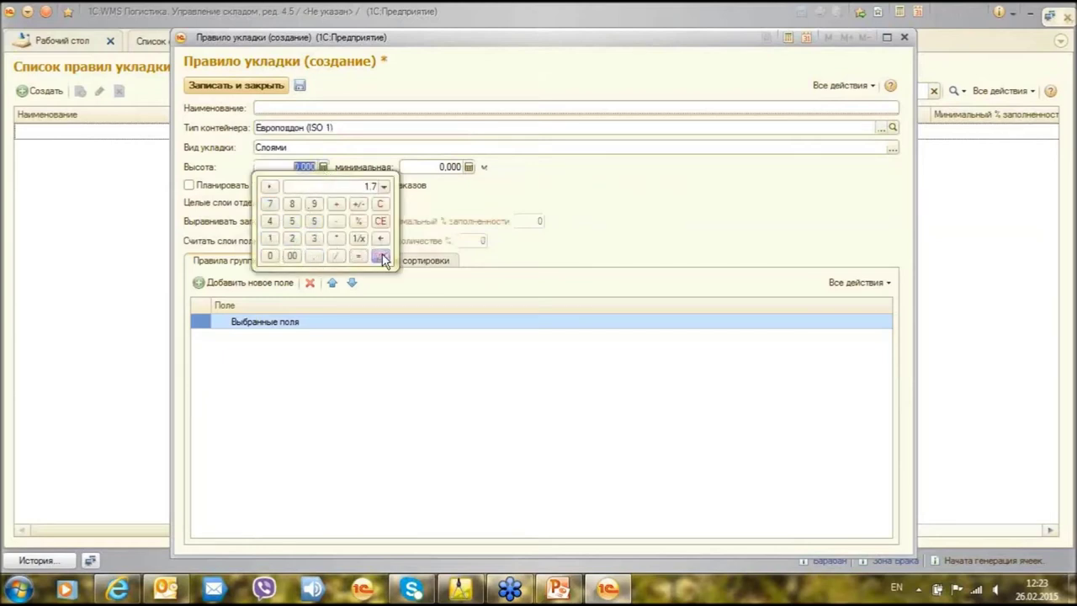
Set the stacking rule's height to 1.7 m and its minimum height to 1.5 m.
click(380, 256)
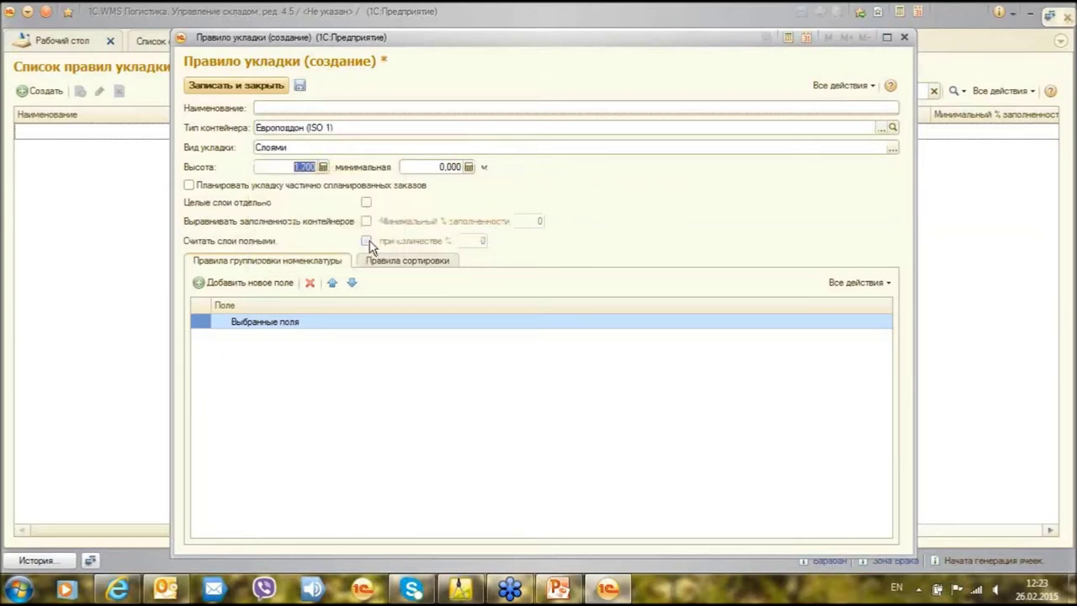
click(469, 167)
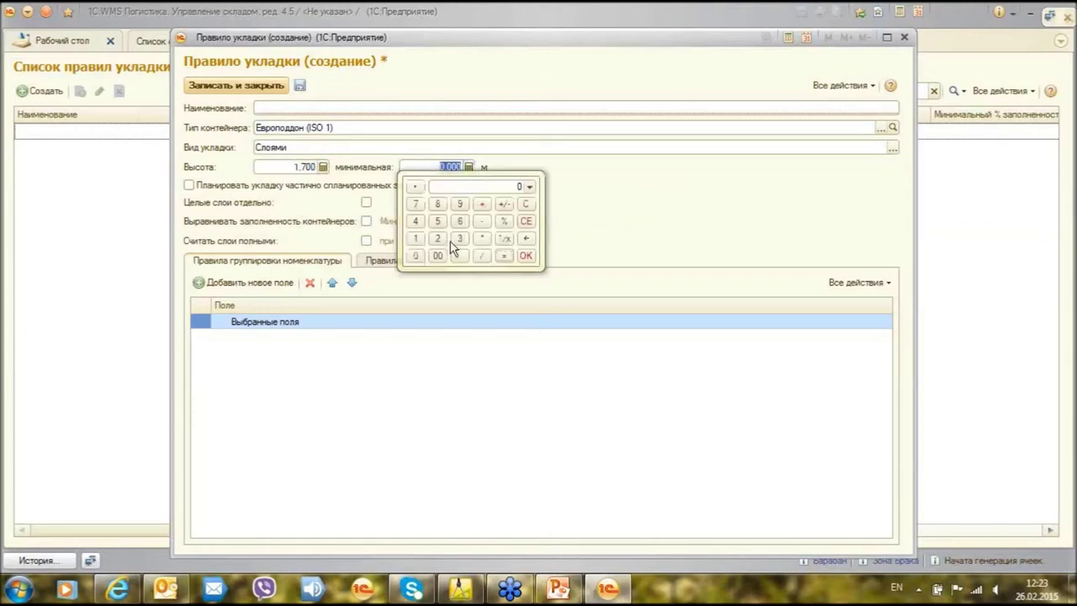
click(415, 239)
click(460, 255)
click(437, 221)
click(526, 256)
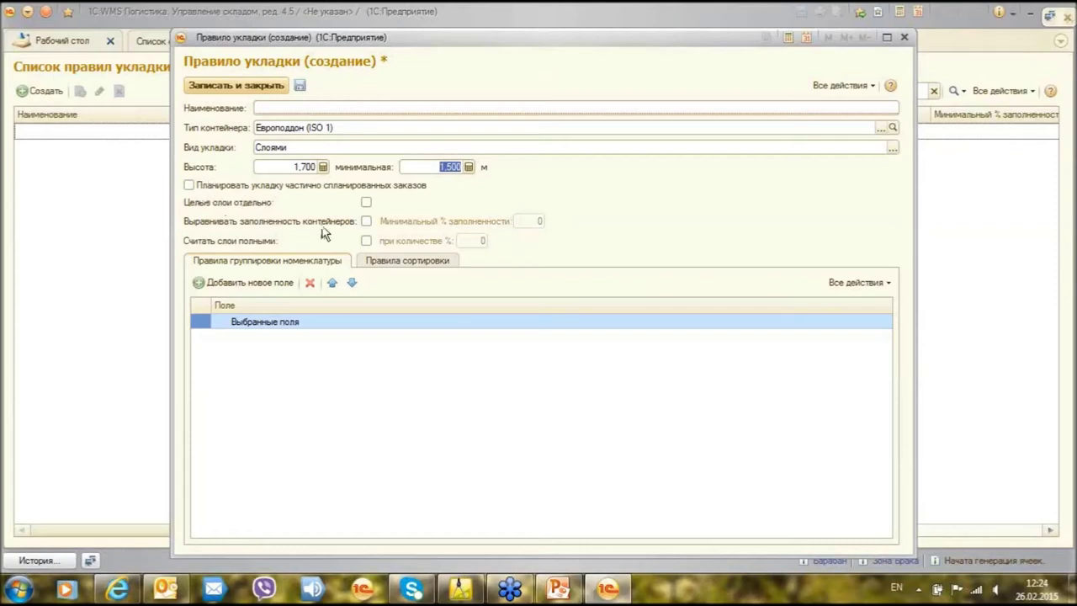
Enable "Целые слои отдельно" and "Считать слои полными" for the stacking rule, with layers counted as full at 90 %.
click(366, 202)
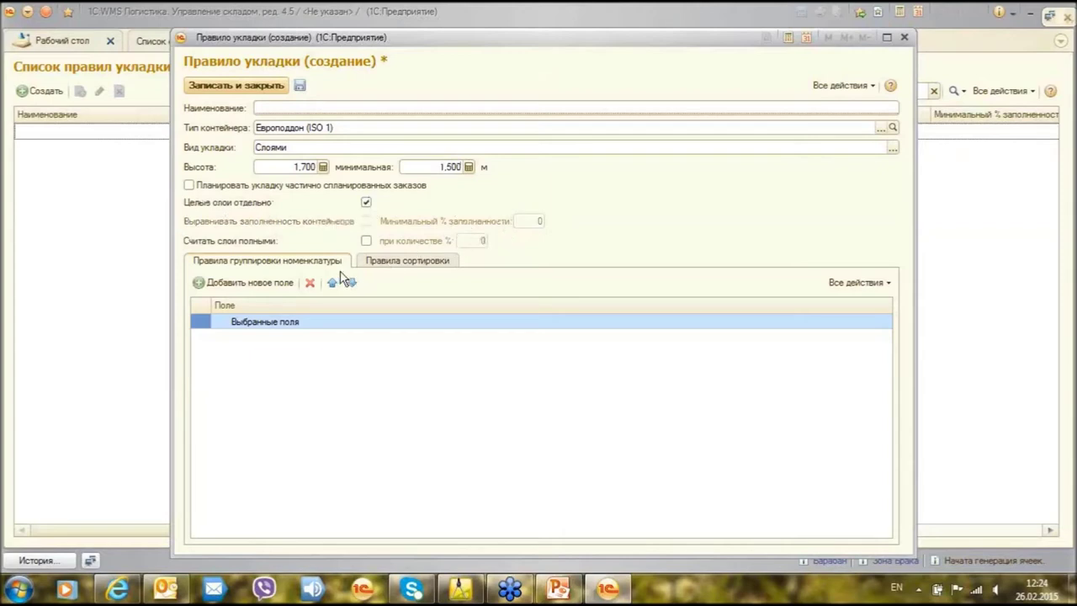
click(366, 241)
click(477, 242)
text(90)
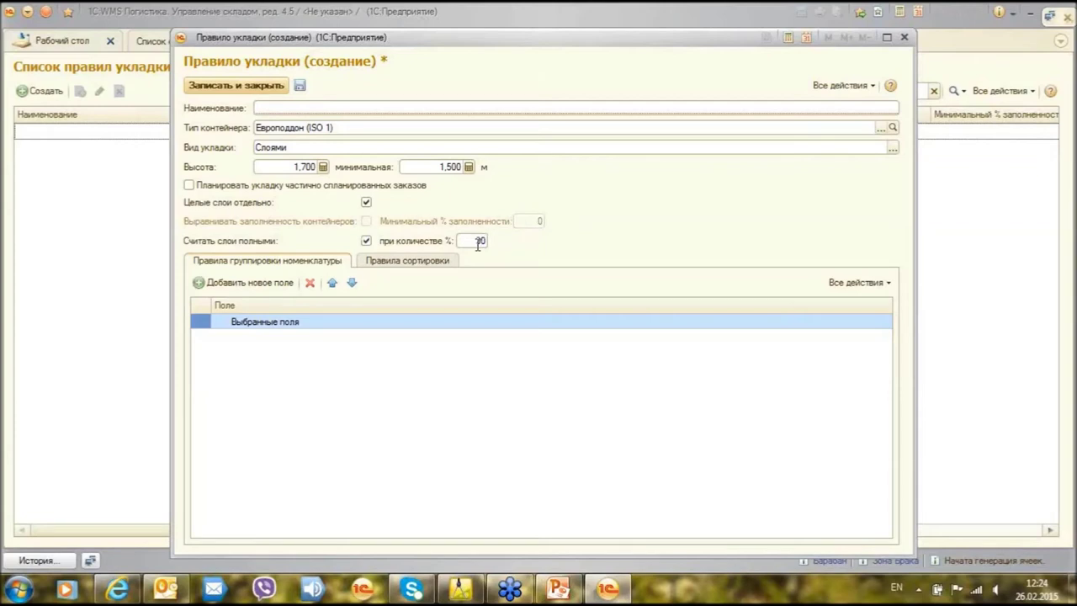
Add the field "Упаковка номенклатуры" to the item grouping rules.
click(231, 283)
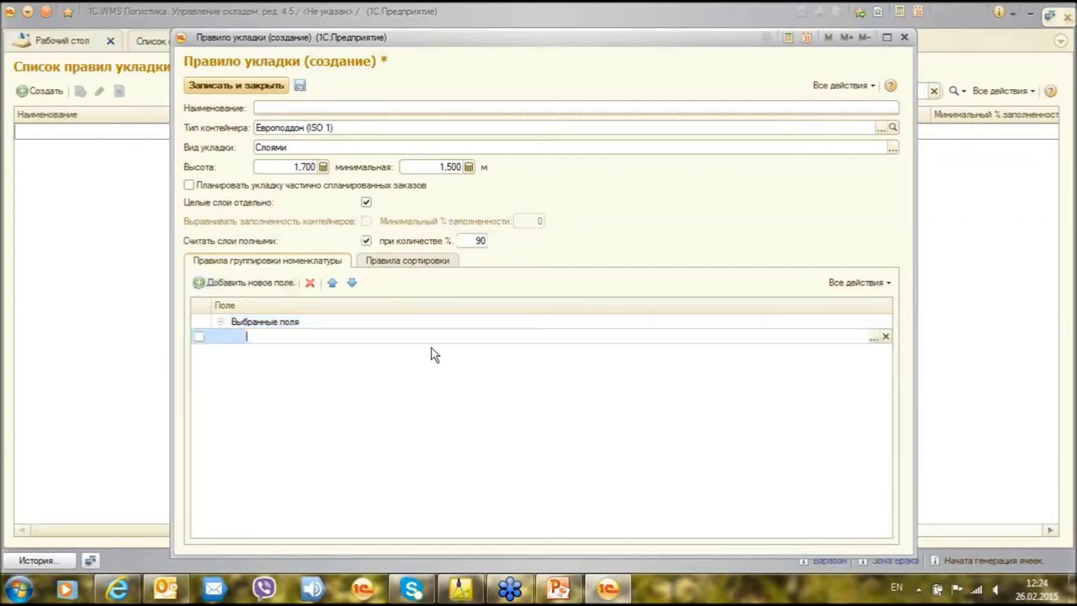
click(874, 337)
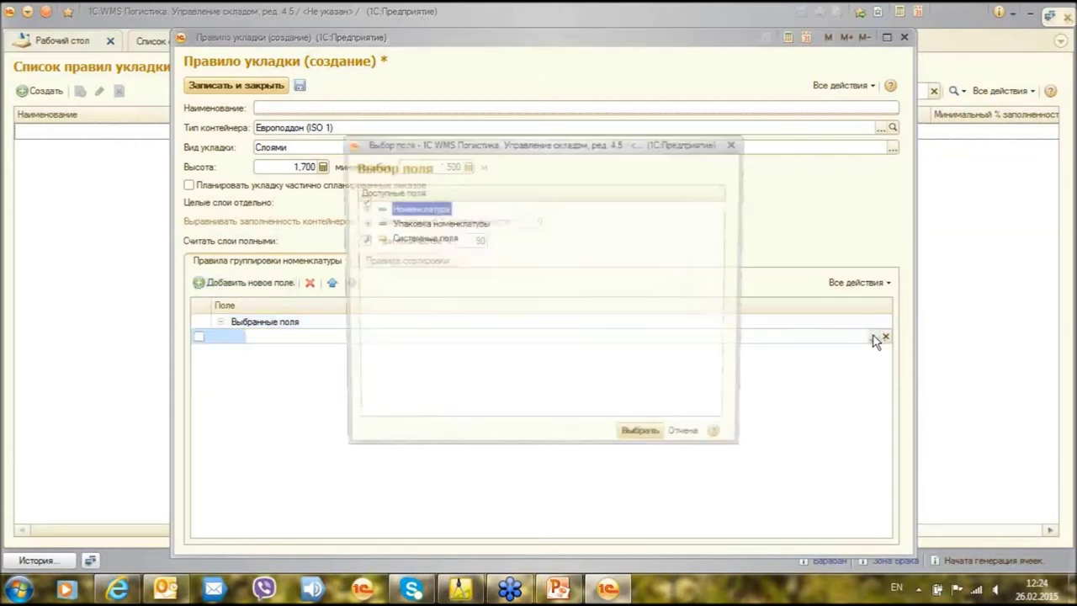
click(363, 223)
click(362, 223)
double_click(417, 225)
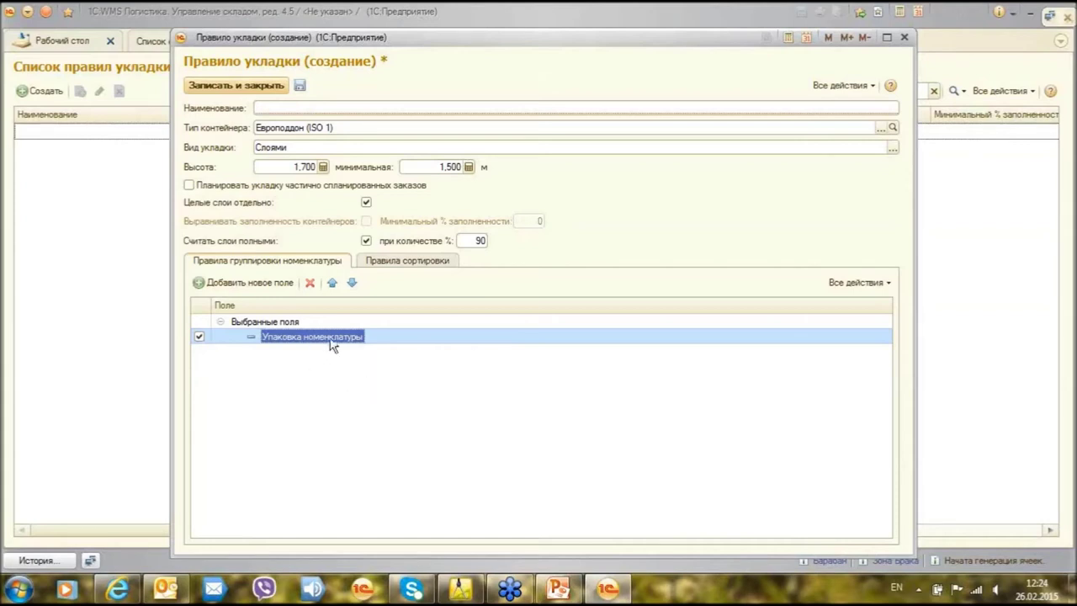
Add "Масса" and "Объем" as ascending sort fields in the sorting rules, then return to the grouping rules.
click(412, 263)
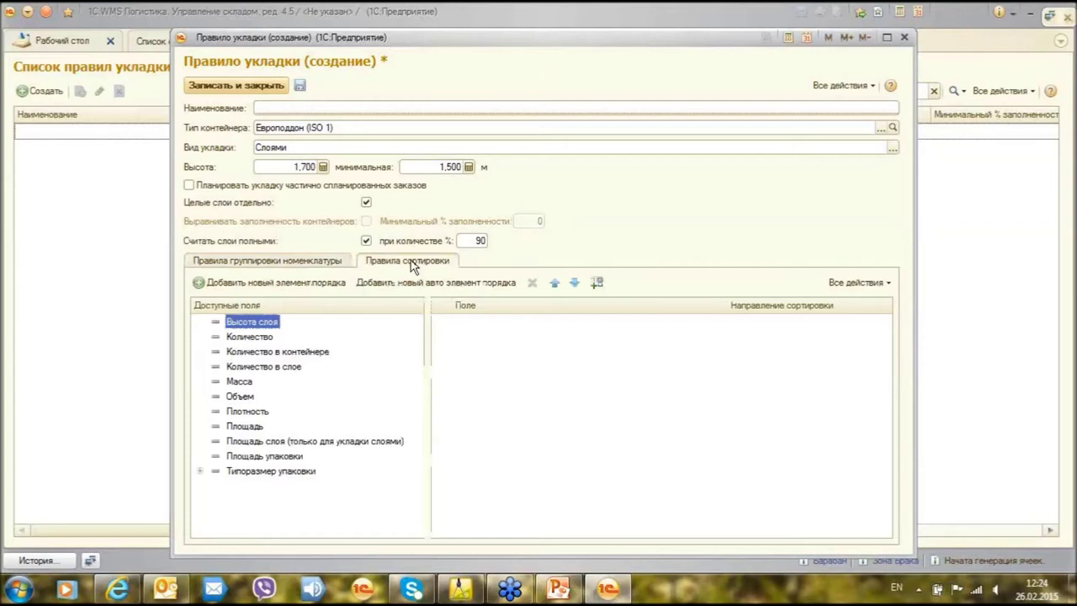
double_click(244, 382)
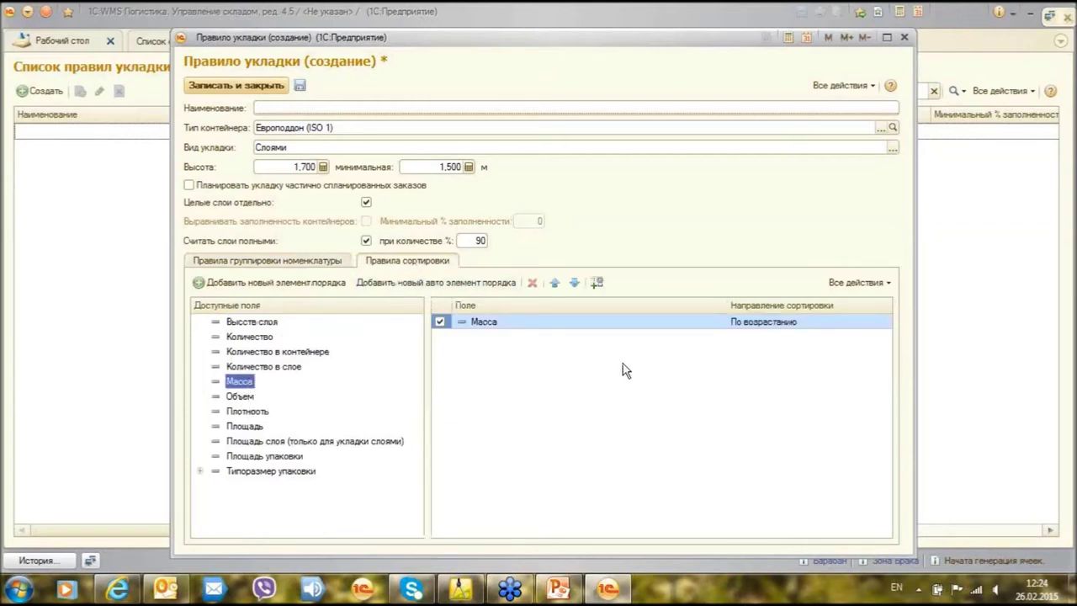
double_click(242, 397)
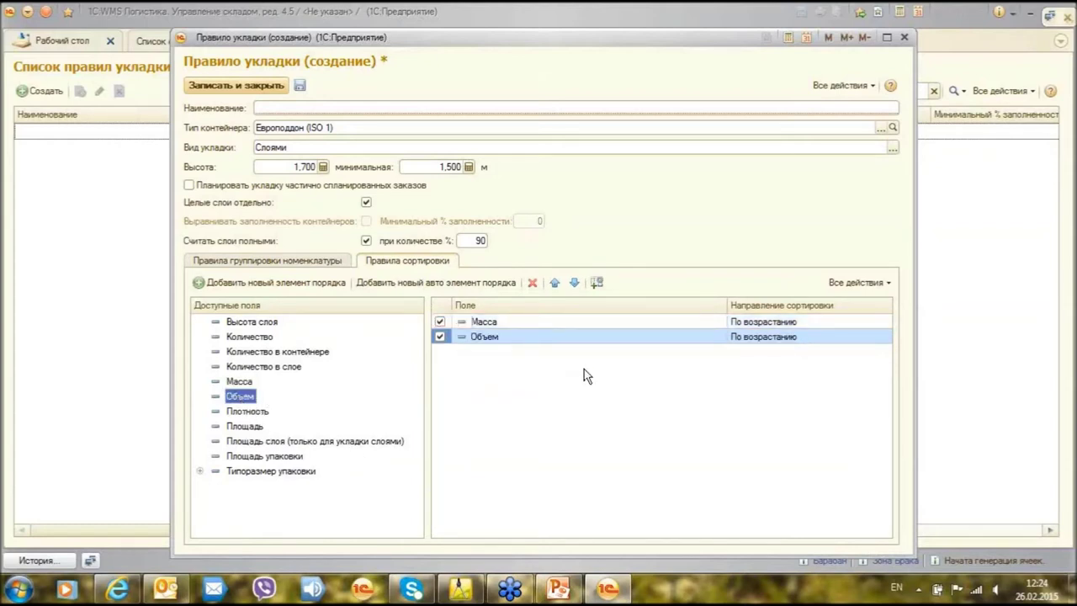
click(290, 263)
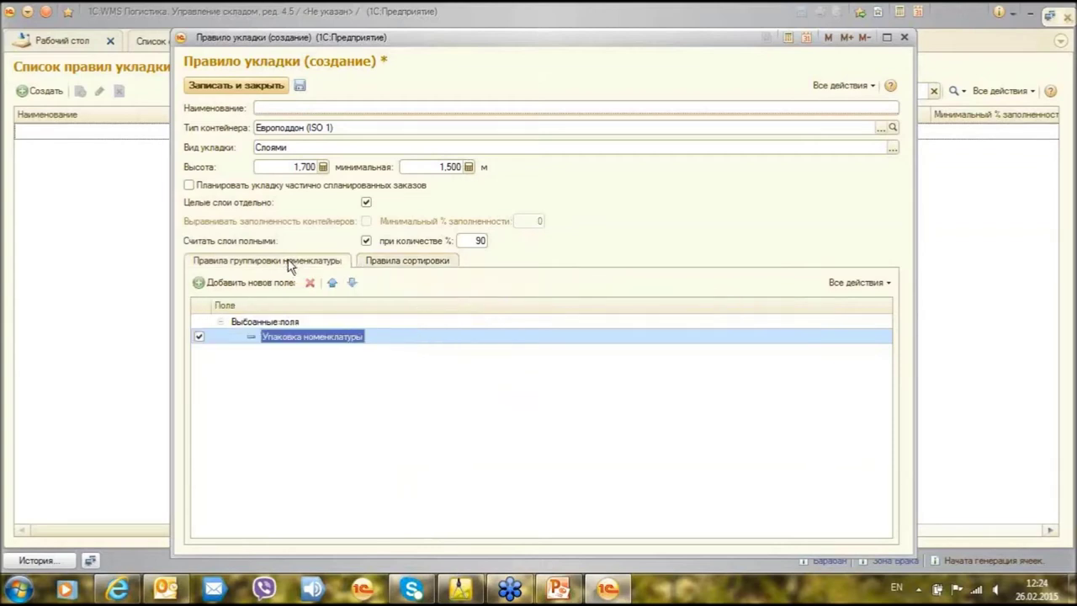
Name the stacking rule "Сети" and save and close it.
click(339, 107)
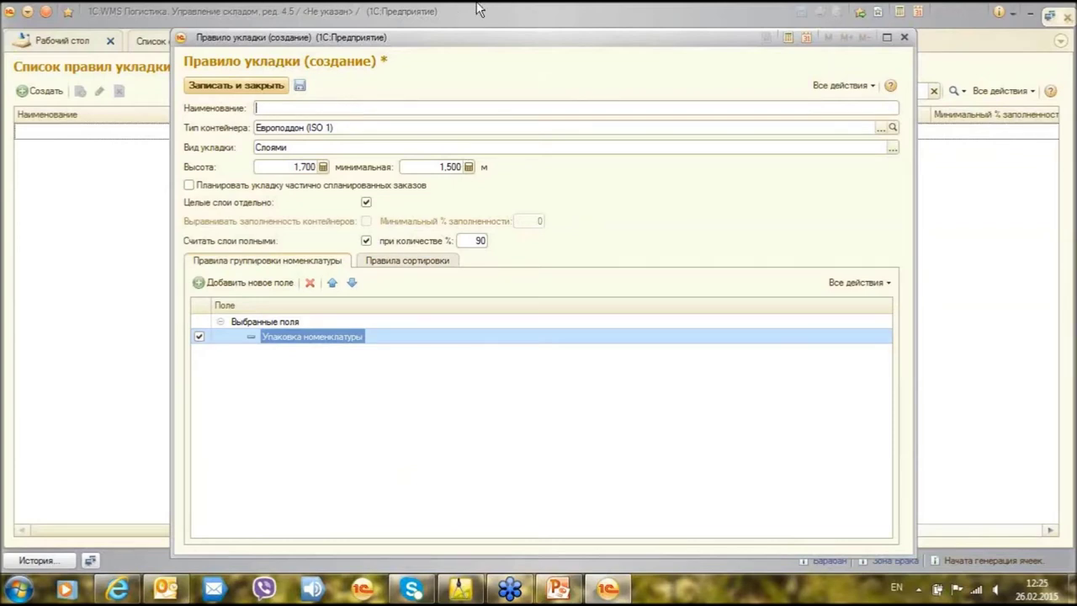
key(alt+shift)
text(Сети)
click(238, 86)
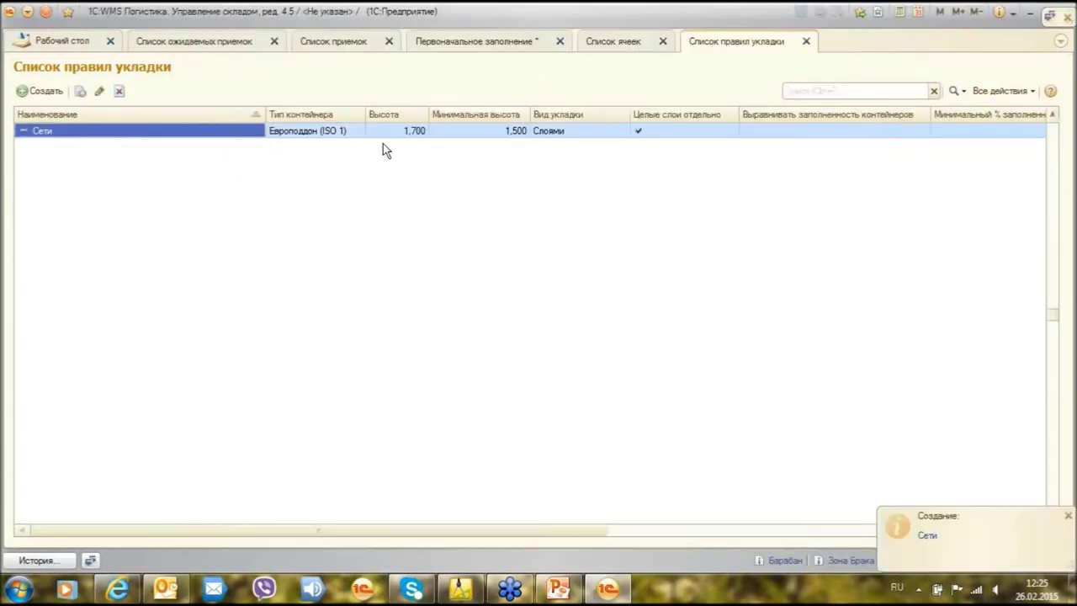
Close the stacking rules list and advance the initial setup to step 12, "Расчет контрольного времени".
click(806, 43)
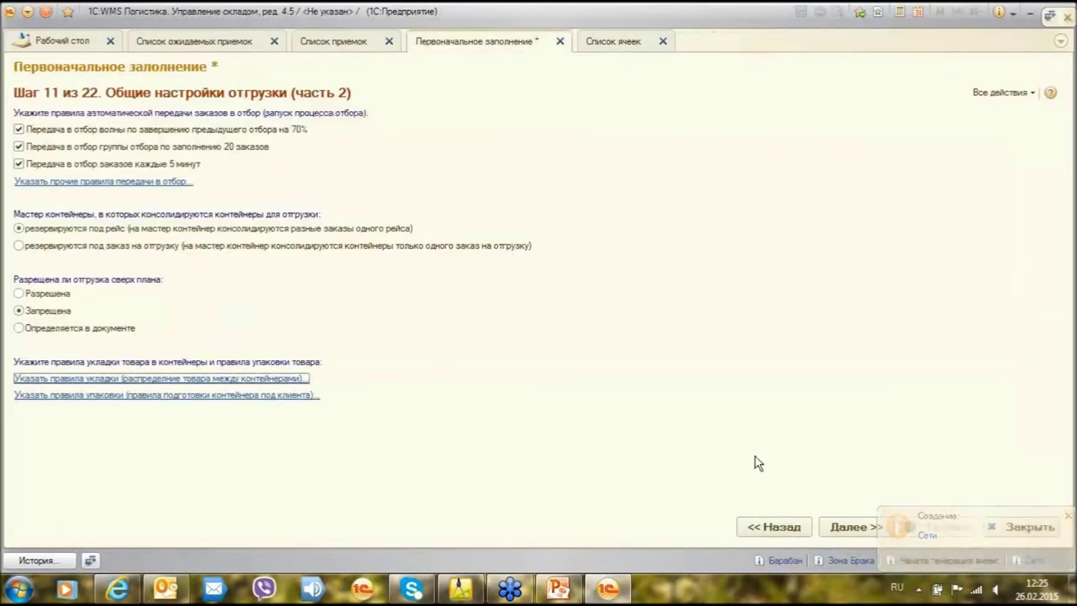
click(835, 529)
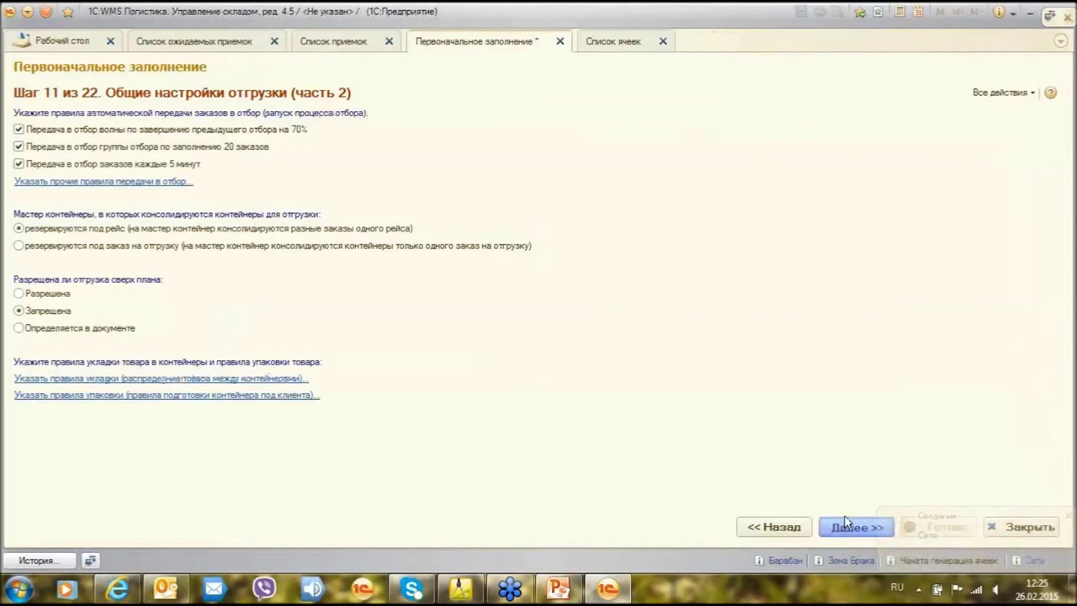
click(858, 529)
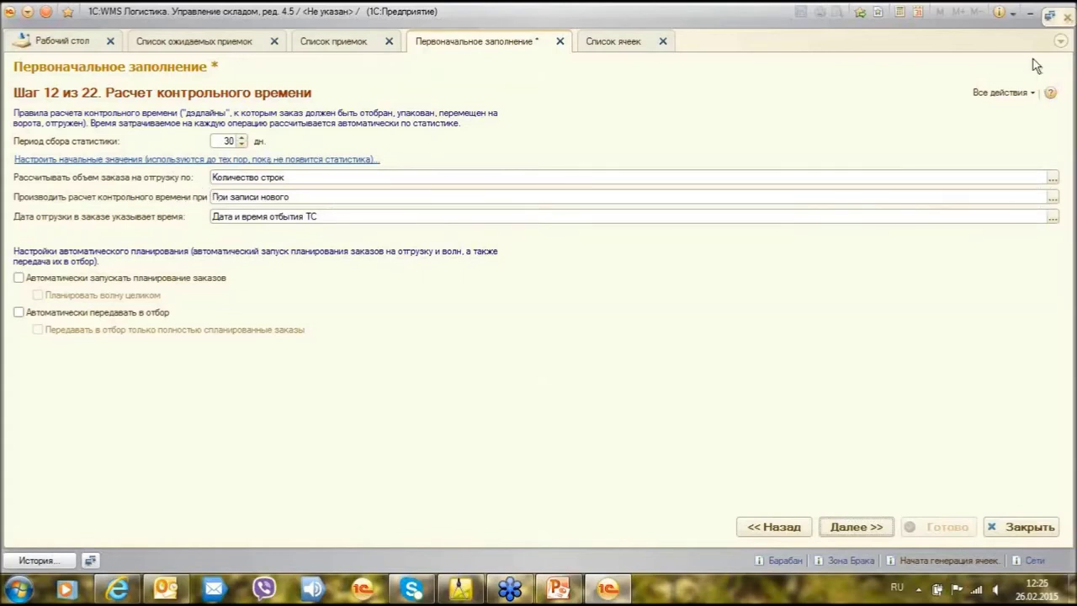
click(1051, 179)
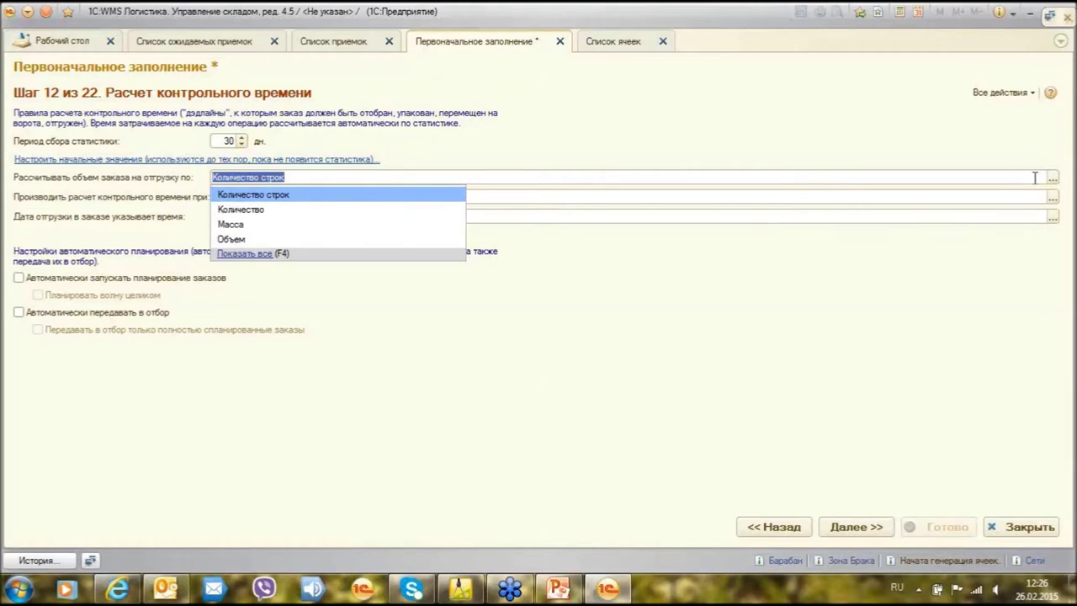
click(574, 165)
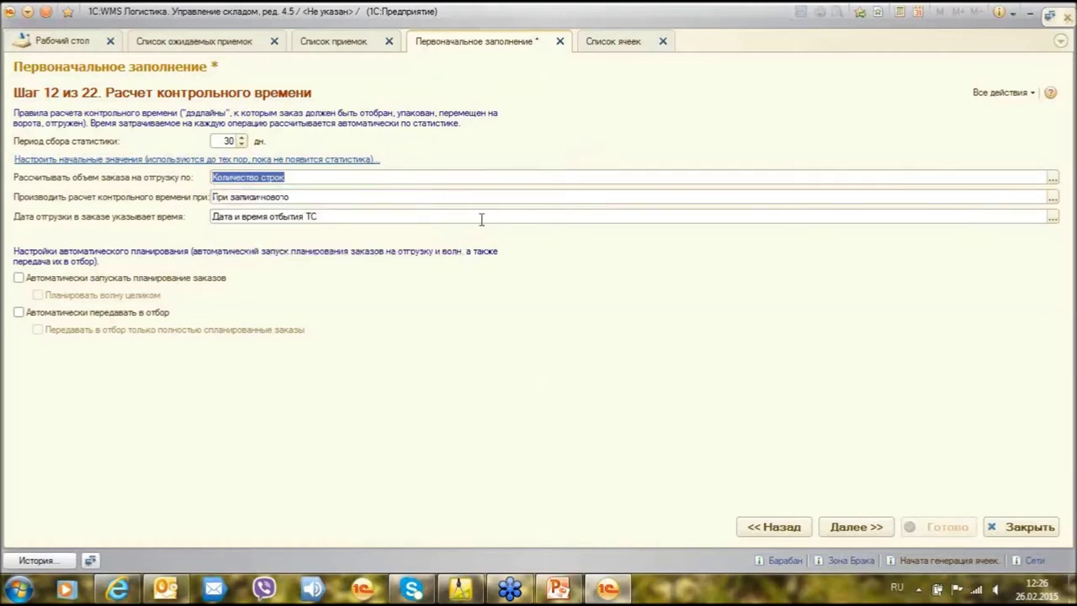
click(1052, 200)
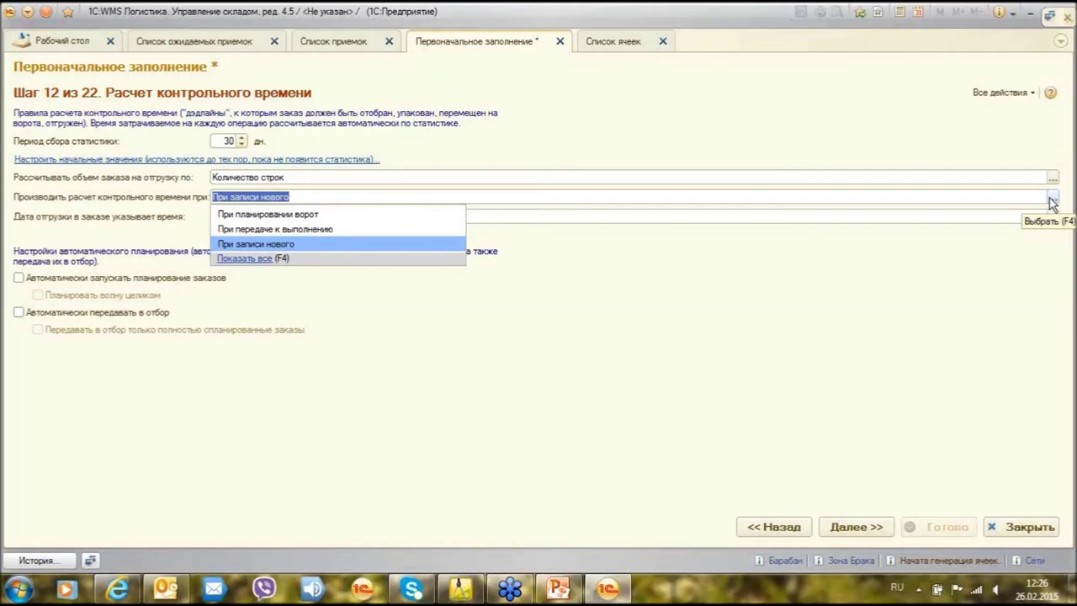
click(919, 145)
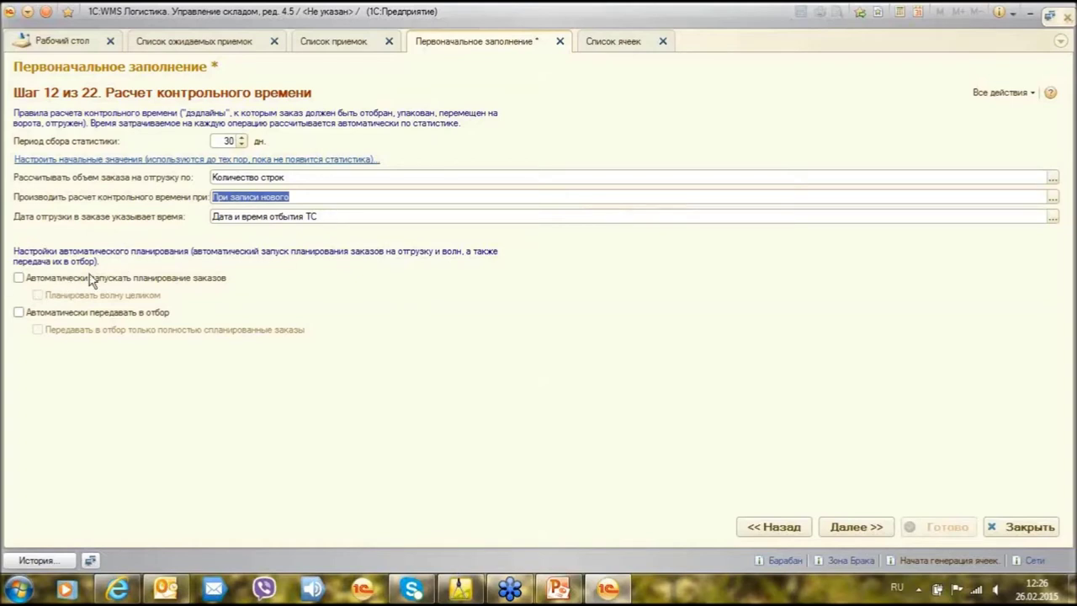
Enable automatic order planning with whole-wave planning and automatic transfer to picking, and continue to step 13.
click(19, 278)
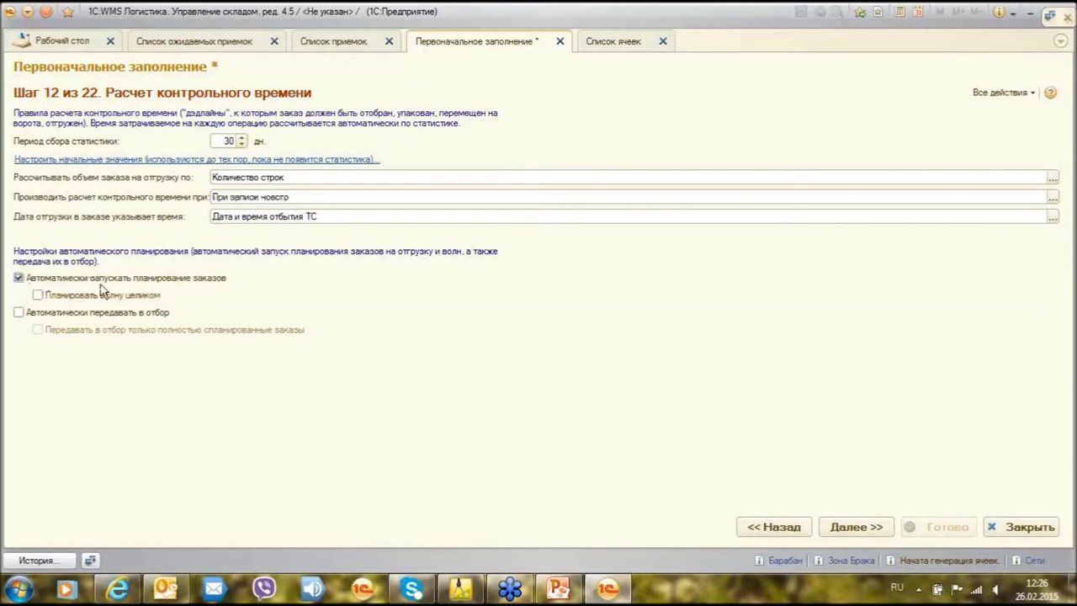
click(37, 296)
click(18, 312)
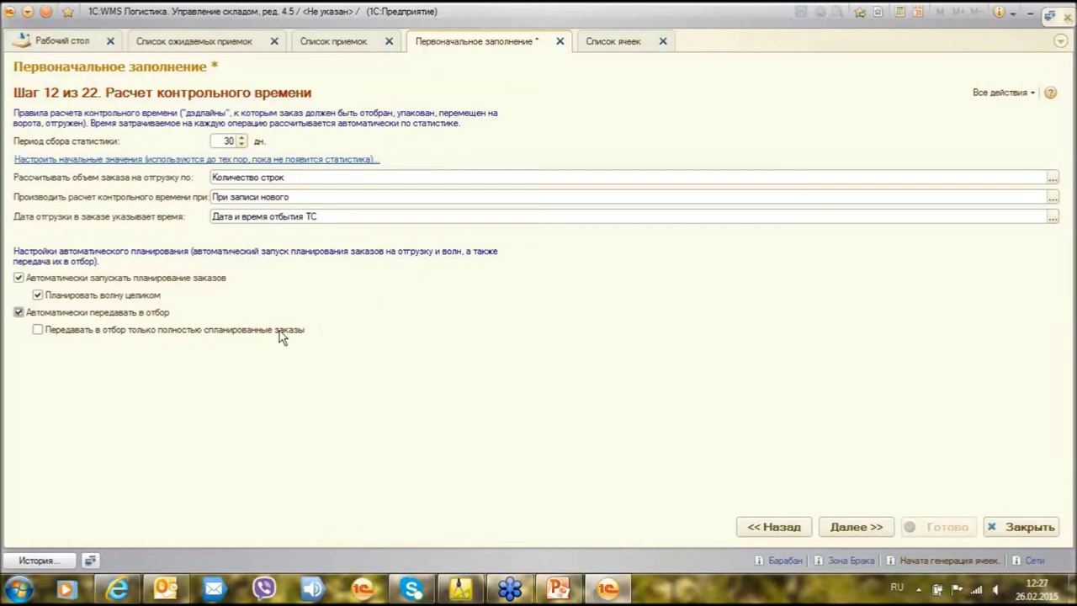
click(854, 527)
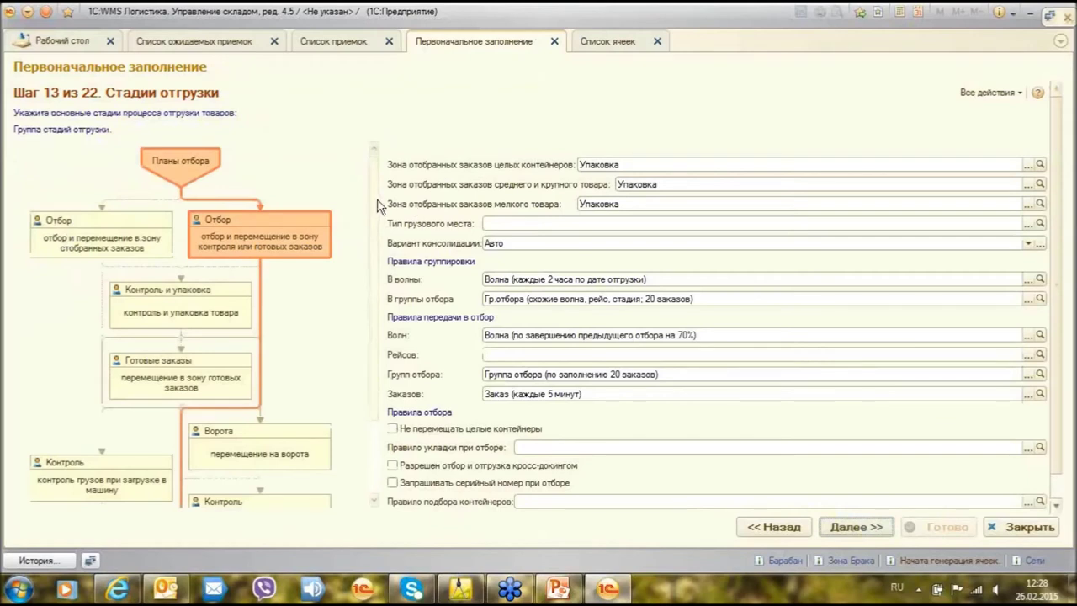
Include the "Контроль и упаковка" and "Готовые заказы" stages in the shipping process diagram.
scroll(378, 209, down, 1)
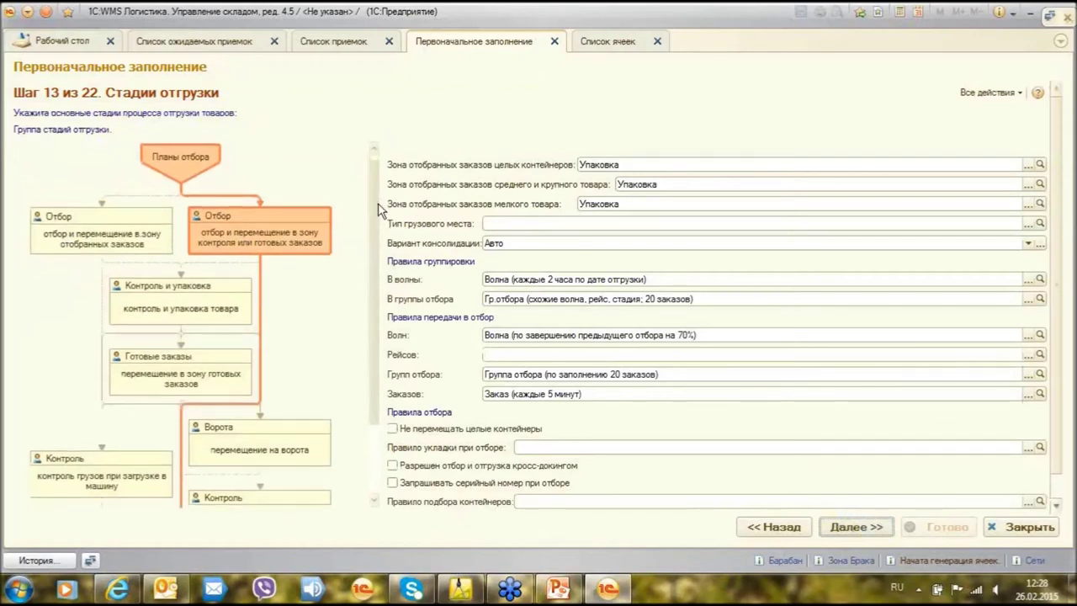
scroll(378, 208, up, 1)
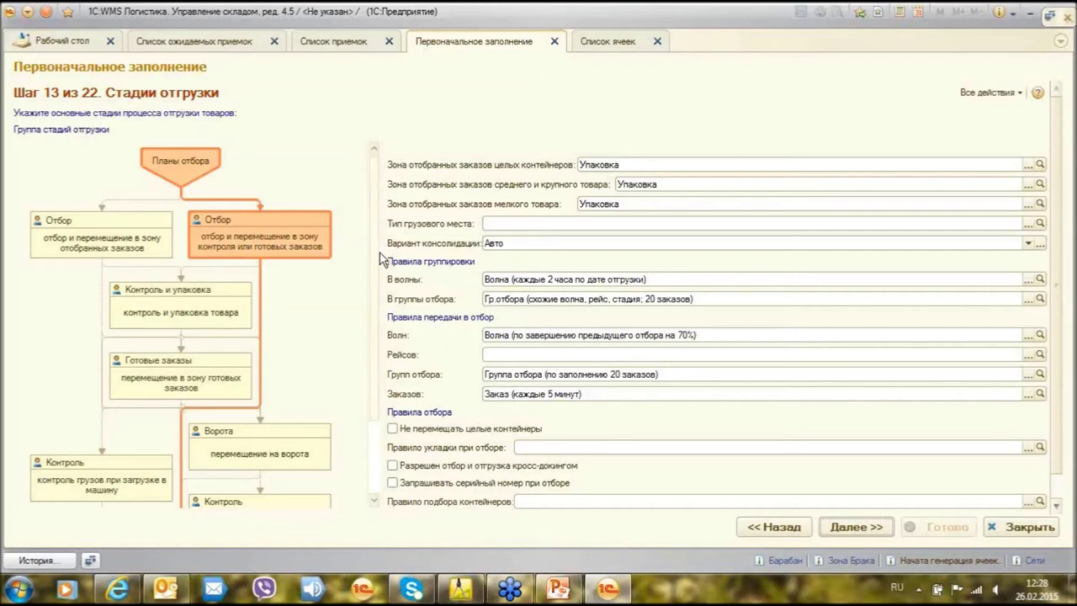
mouse_move(379, 254)
mouse_down()
mouse_move(382, 313)
mouse_move(380, 242)
mouse_up()
mouse_move(372, 239)
mouse_down()
mouse_move(370, 337)
mouse_move(376, 239)
mouse_move(384, 310)
mouse_move(382, 239)
mouse_up()
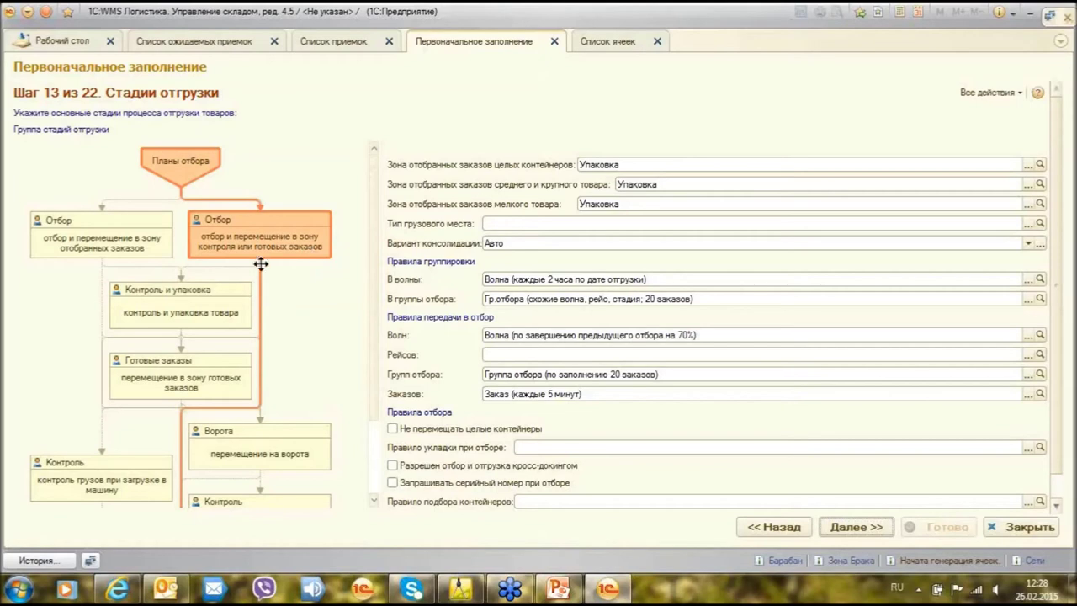
click(193, 311)
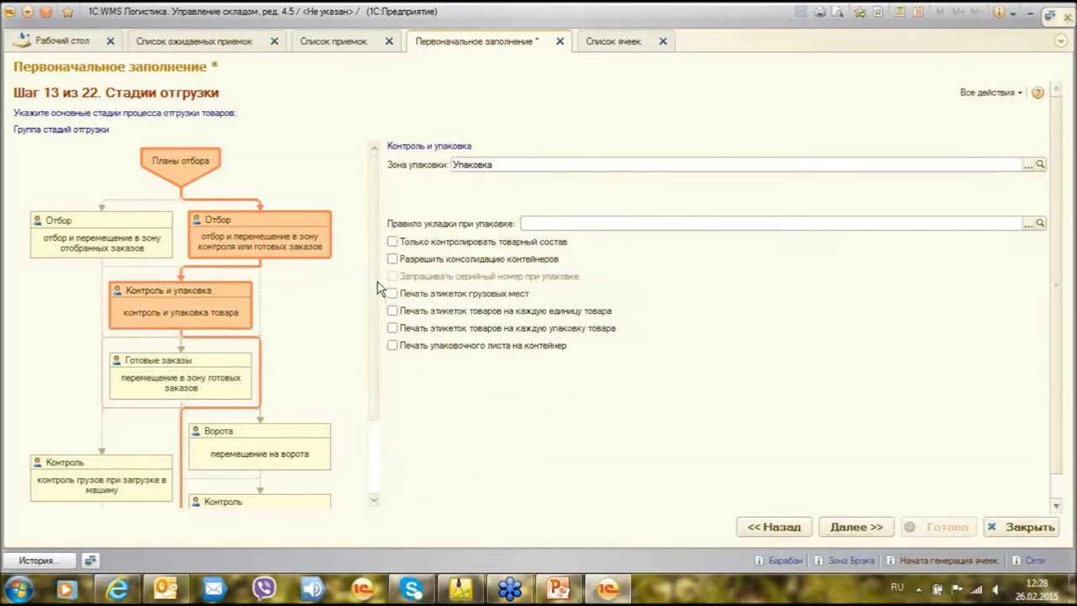
drag(374, 279, 373, 300)
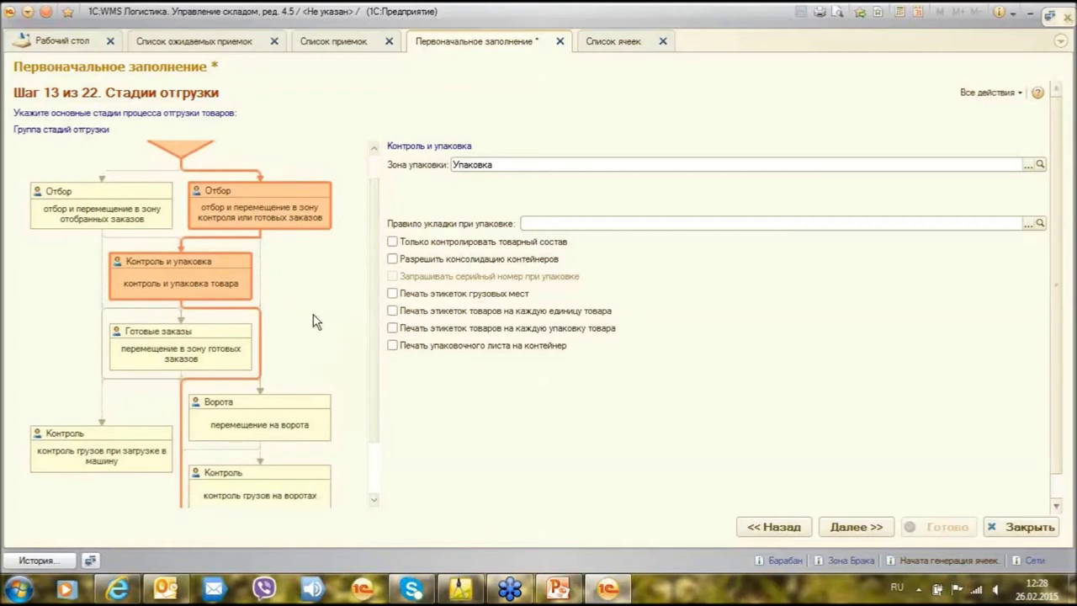
click(186, 350)
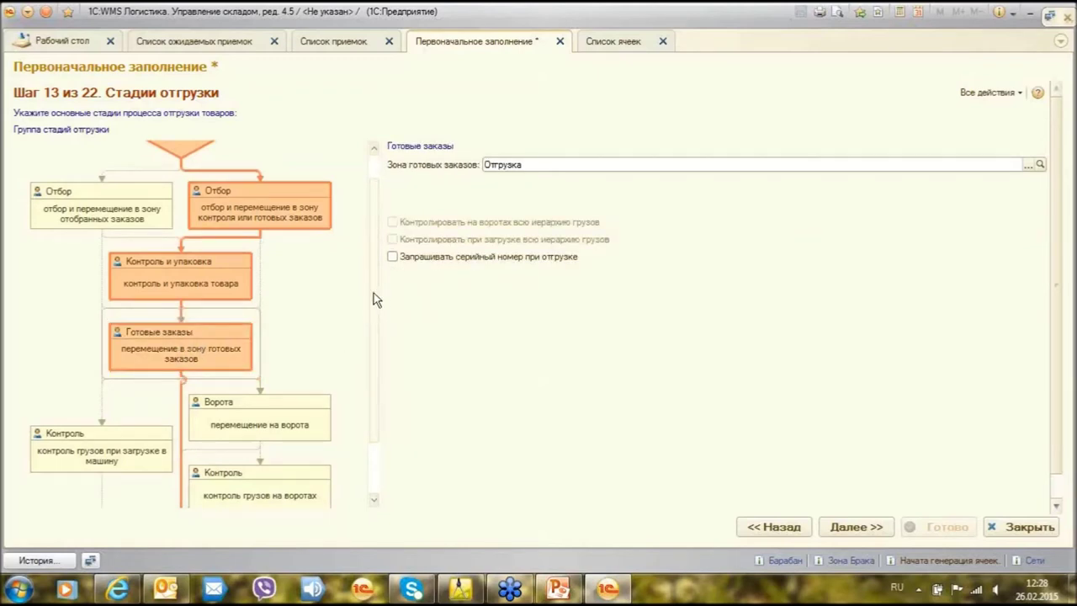
drag(375, 302, 384, 228)
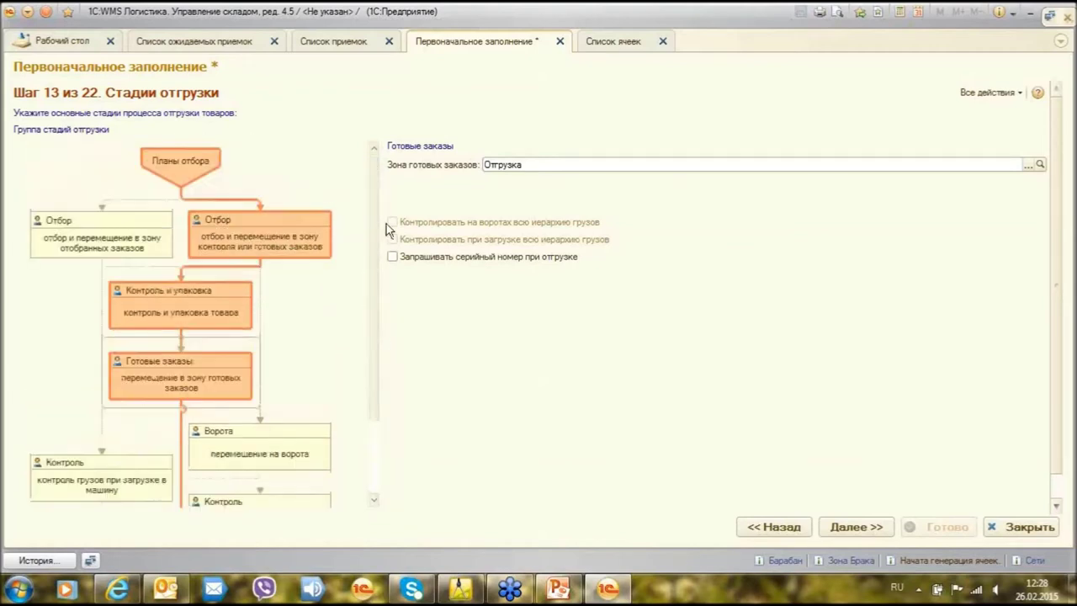
For "Контроль и упаковка", enable printing a packing list per container and product labels per package, and continue to step 14.
click(209, 304)
click(208, 305)
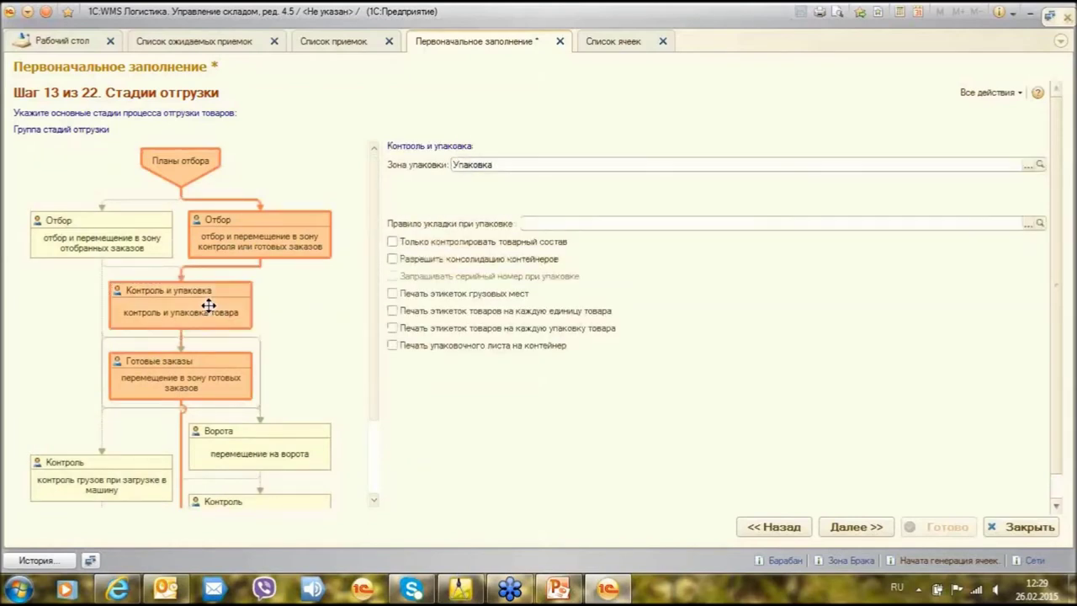
click(392, 346)
click(392, 328)
click(867, 530)
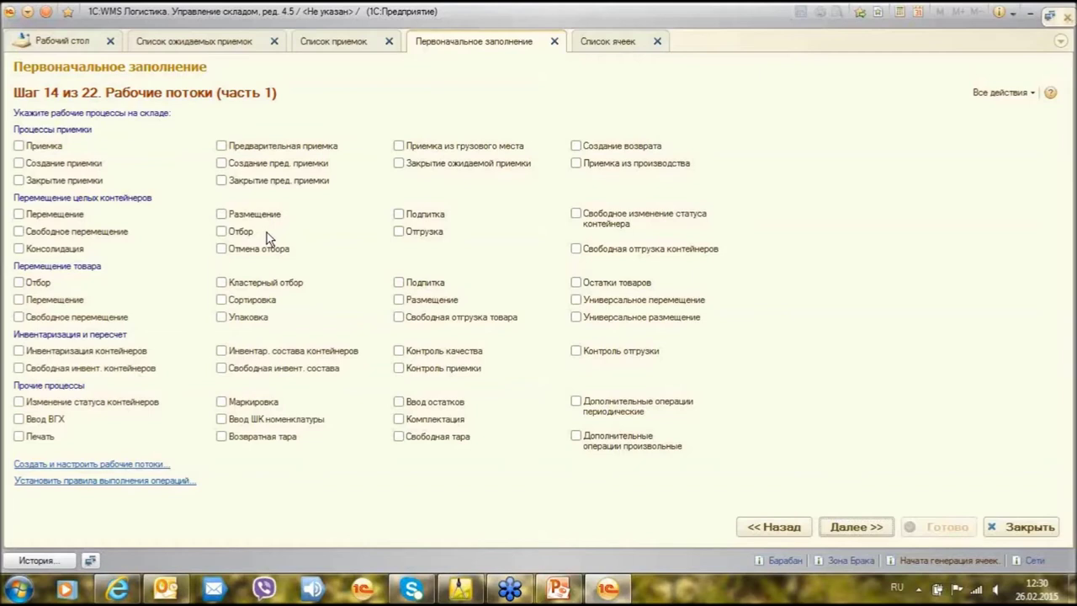
Among the receiving processes, enable "Приемка", "Предварительная приемка", "Приемка из грузового места" and "Создание возврата".
click(18, 147)
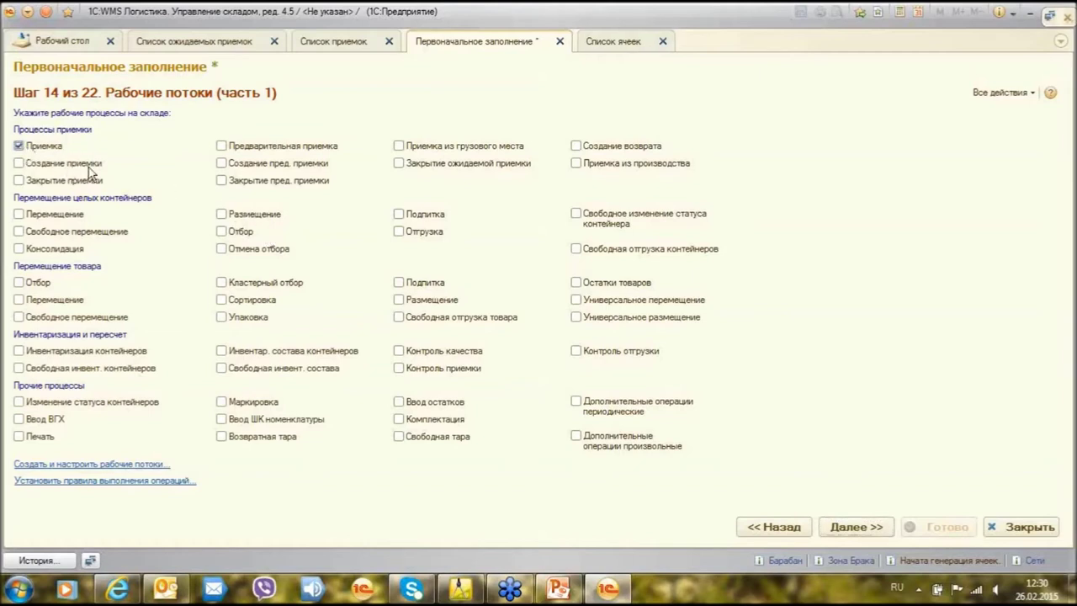
click(222, 147)
click(399, 146)
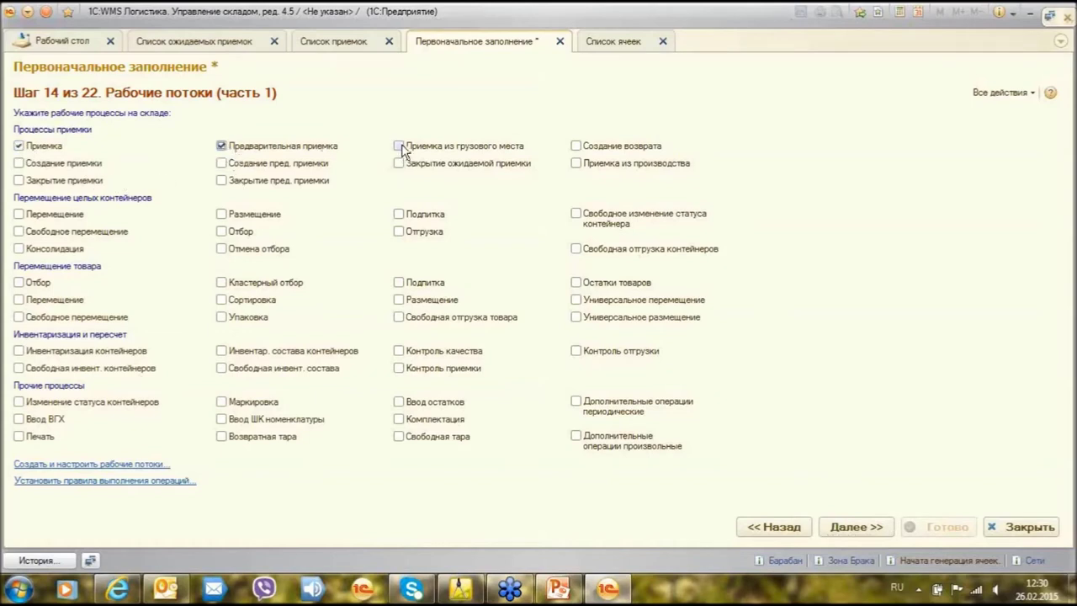
click(576, 147)
Enable every process in the "Перемещение целых контейнеров" group, from "Перемещение" through "Свободная отгрузка контейнеров".
click(19, 215)
click(19, 231)
click(18, 249)
click(222, 214)
click(222, 231)
click(221, 249)
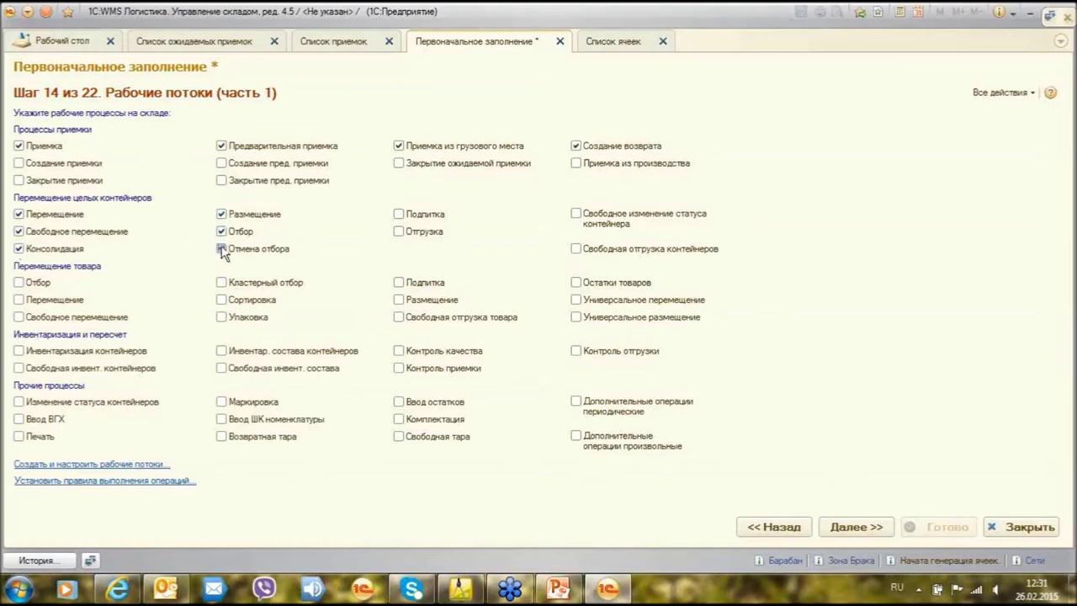
click(398, 213)
click(398, 230)
click(576, 214)
click(576, 249)
In the "Перемещение товара" group, enable every process except "Сортировка" and "Свободная отгрузка товара".
click(18, 284)
click(18, 300)
click(18, 317)
click(221, 283)
click(226, 316)
click(401, 301)
click(577, 283)
click(577, 301)
click(576, 317)
Enable all inventory and control processes in the "Инвентаризация и пересчет" group.
click(19, 350)
click(19, 368)
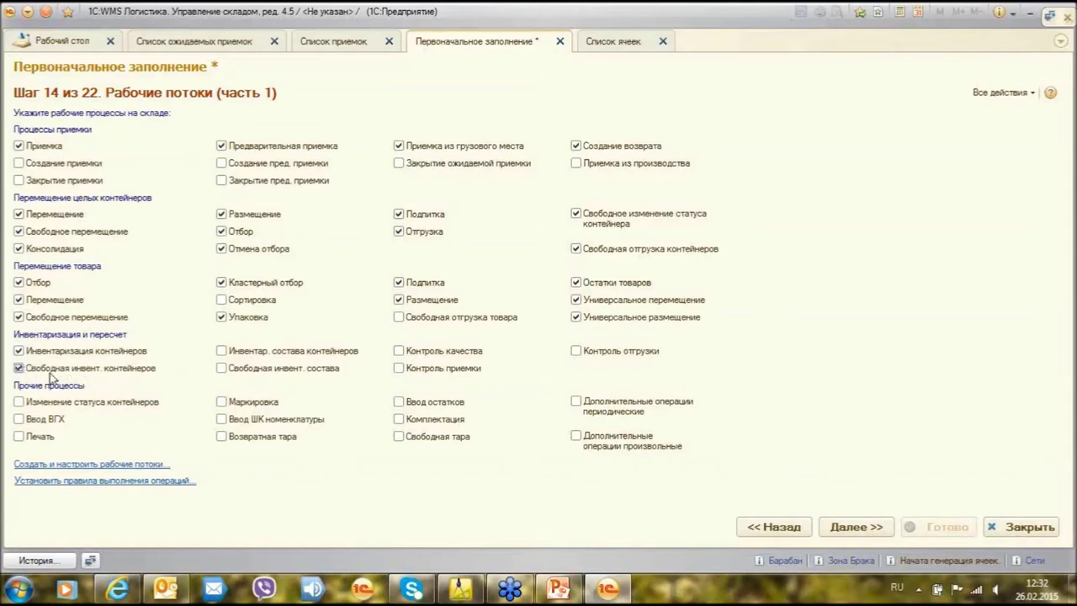
click(222, 350)
click(221, 368)
click(398, 350)
click(399, 368)
click(576, 350)
In the "Прочие процессы" group, enable every process except "Изменение статуса контейнеров", "Возвратная тара", "Комплектация" and "Свободная тара".
click(19, 419)
click(20, 437)
click(221, 403)
click(221, 419)
click(399, 402)
click(577, 402)
click(576, 435)
Create the work flows for the selected processes, look through the "Рабочие потоки" list and close it.
click(82, 462)
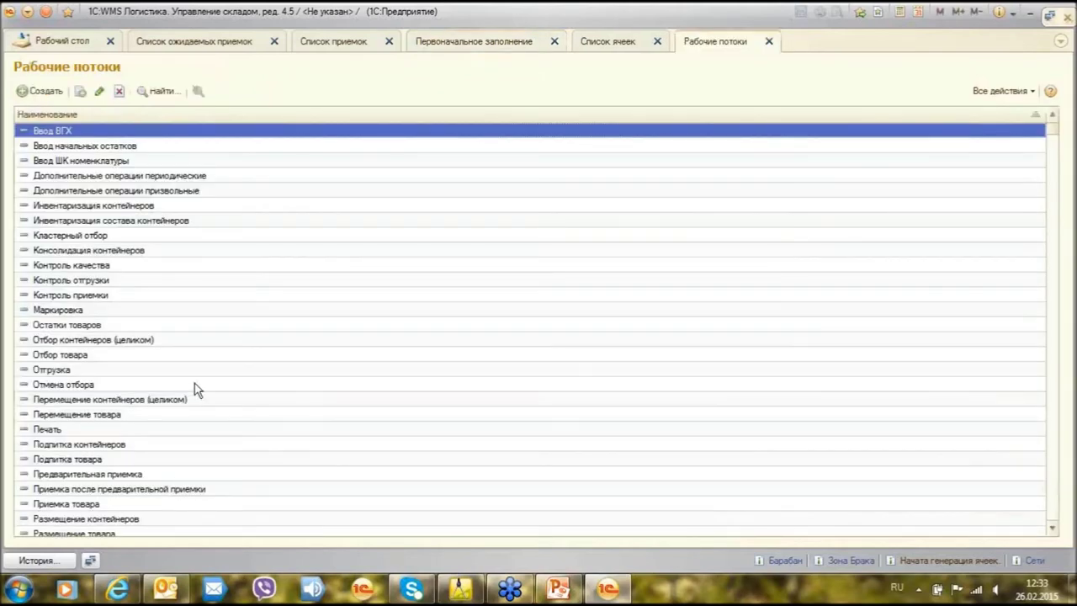
click(196, 280)
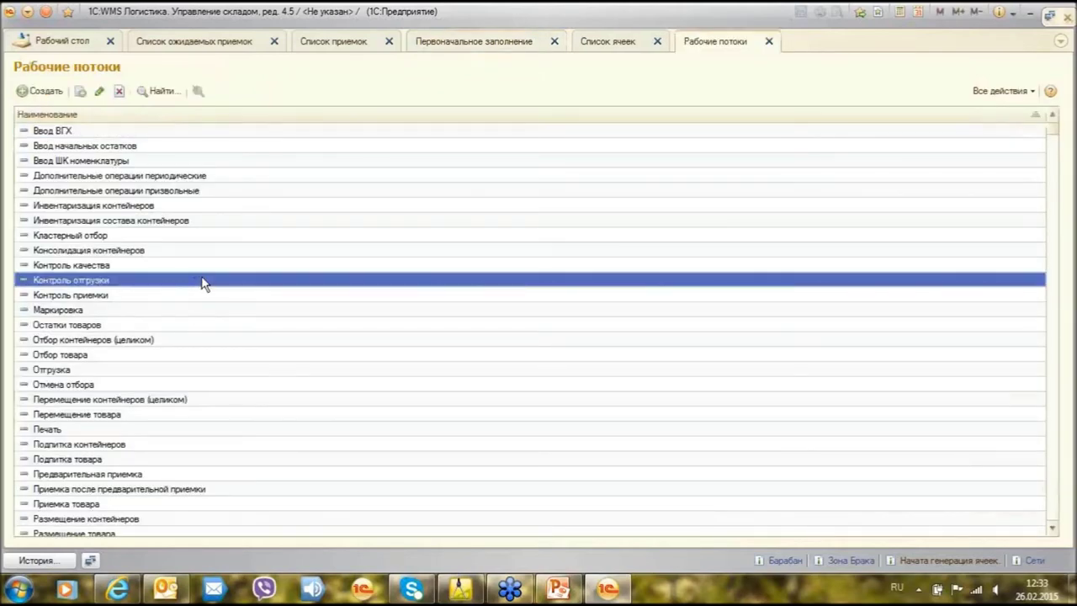
scroll(198, 282, down, 4)
scroll(202, 282, up, 4)
scroll(207, 299, down, 4)
scroll(208, 299, up, 4)
click(190, 327)
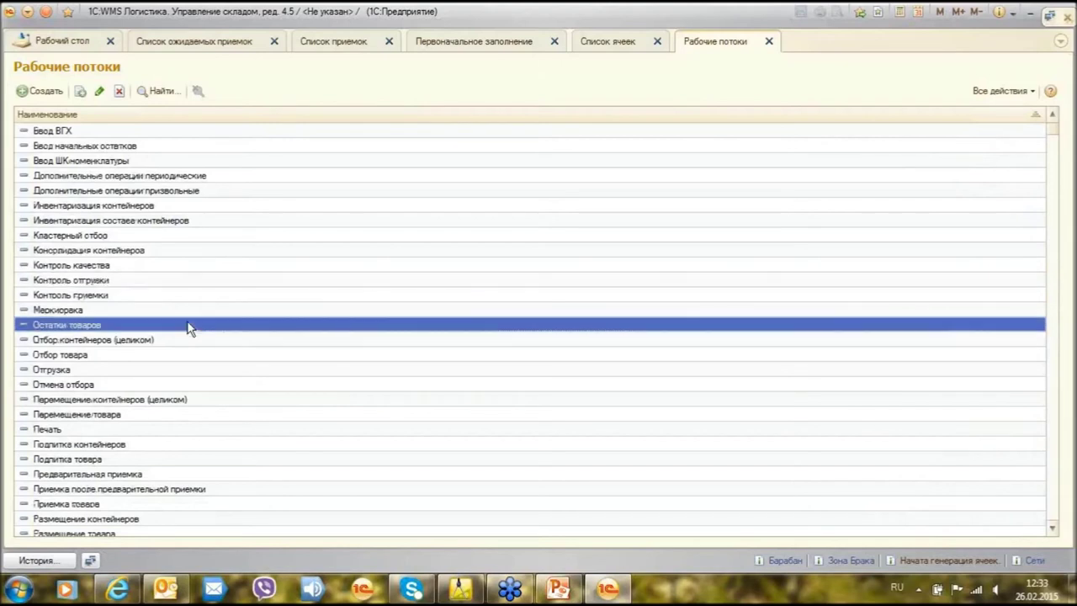
scroll(194, 327, down, 4)
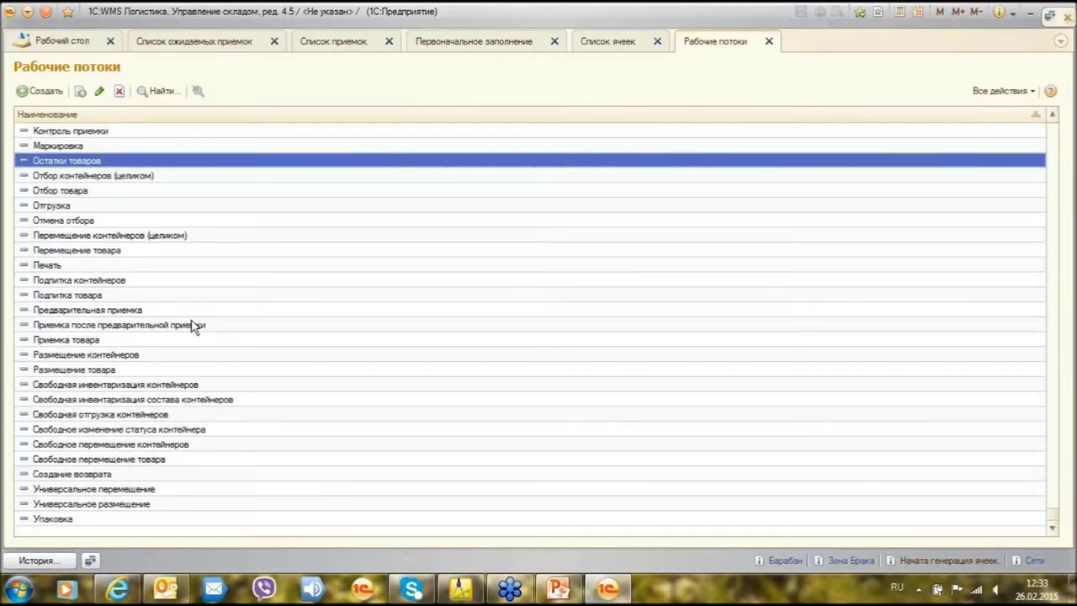
scroll(192, 327, up, 4)
drag(159, 312, 190, 483)
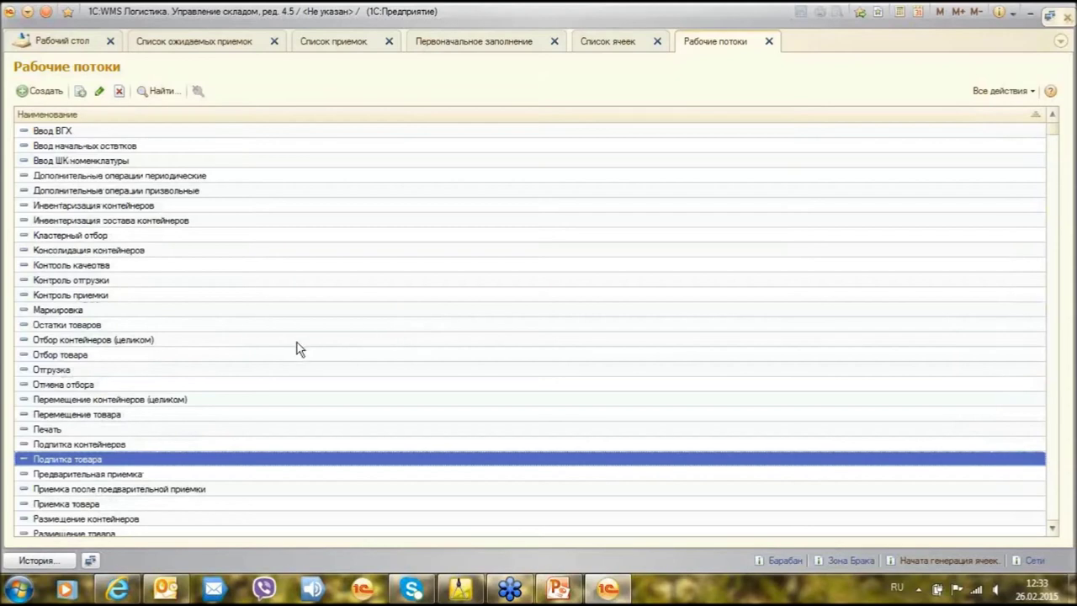
click(768, 41)
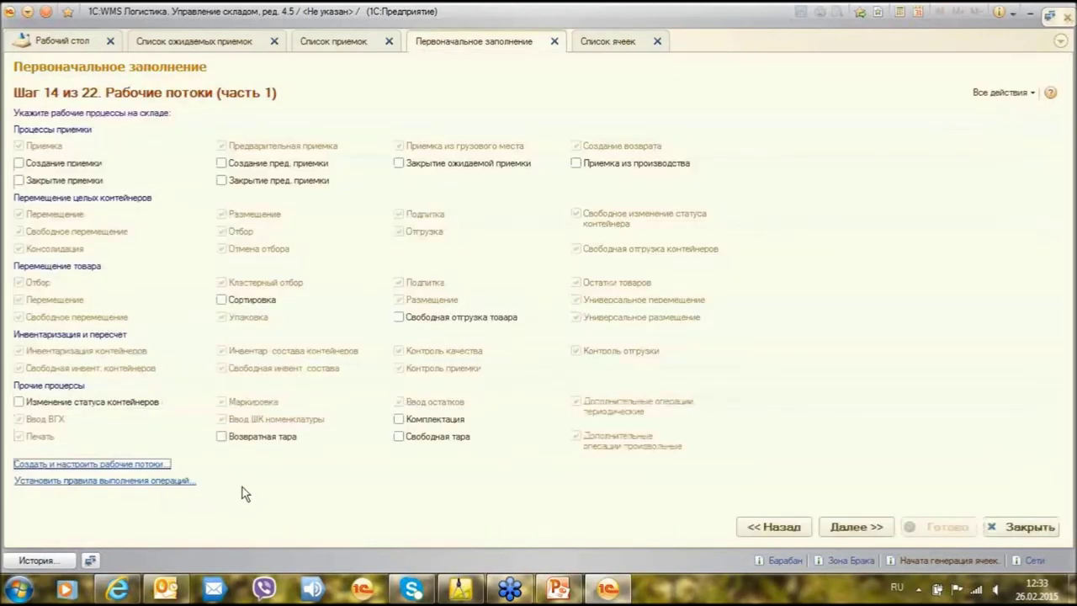
Set up the operation execution rules and open the "Отбор товара" rule from the "Правила складских операций" list.
click(157, 484)
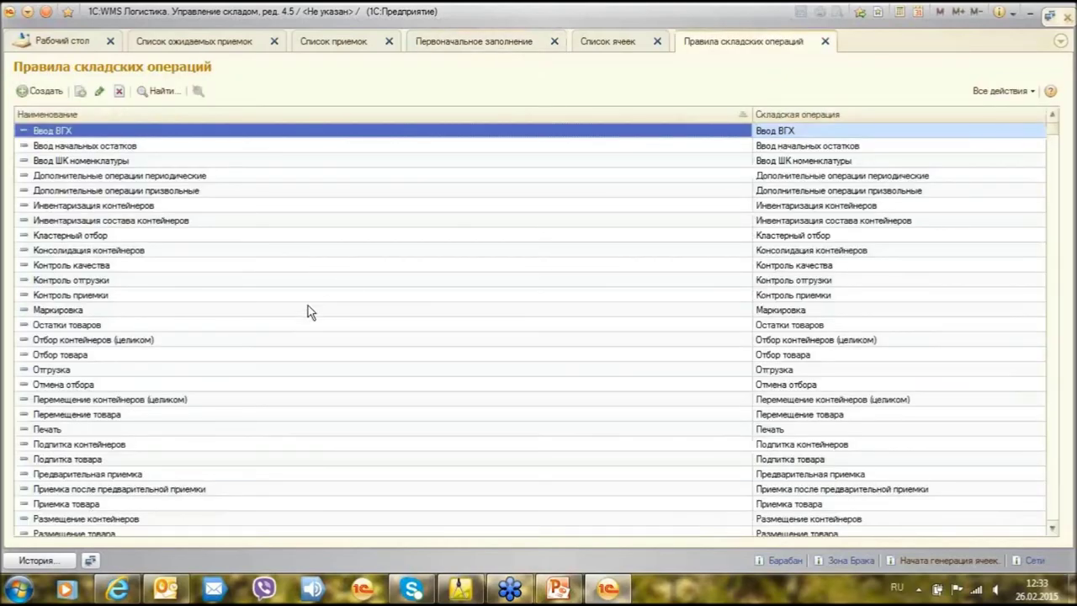
click(282, 311)
scroll(281, 313, down, 4)
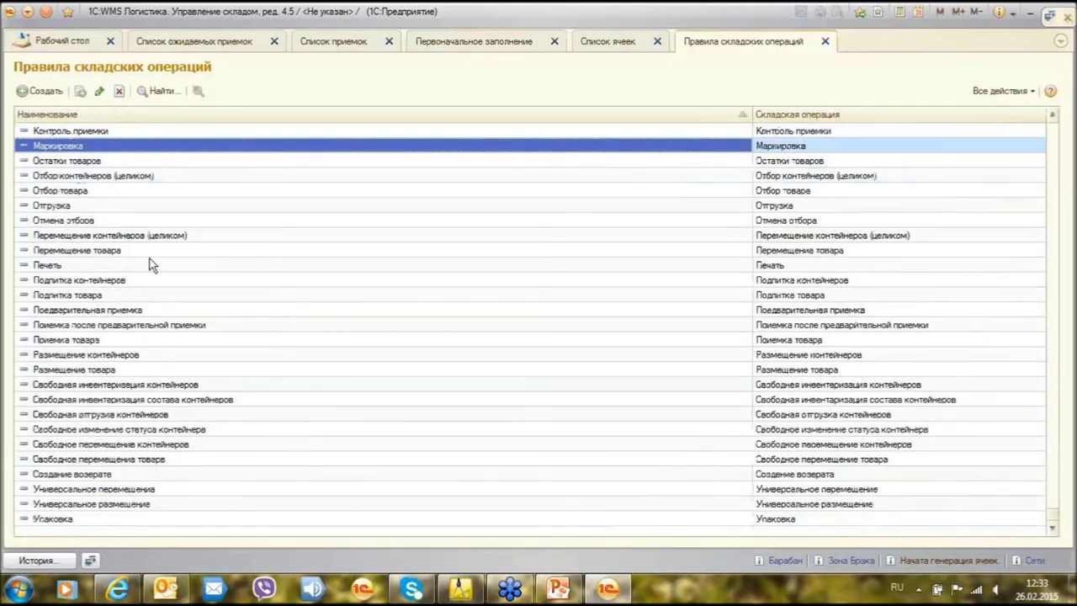
click(103, 191)
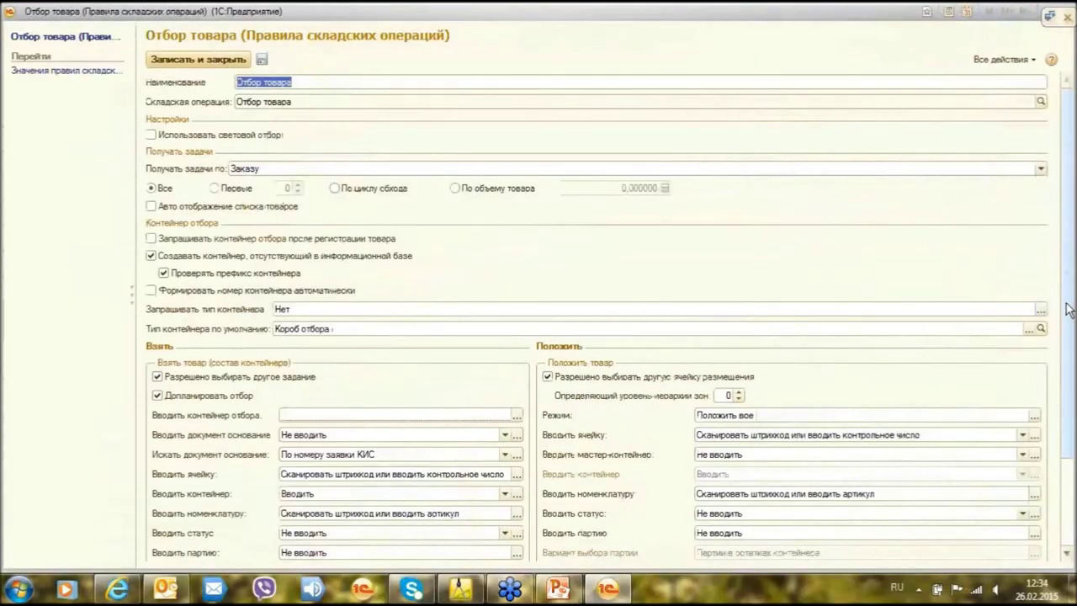
Examine the task retrieval, picking container, "Взять" and "Положить" settings of the "Отбор товара" rule.
scroll(1071, 363, down, 3)
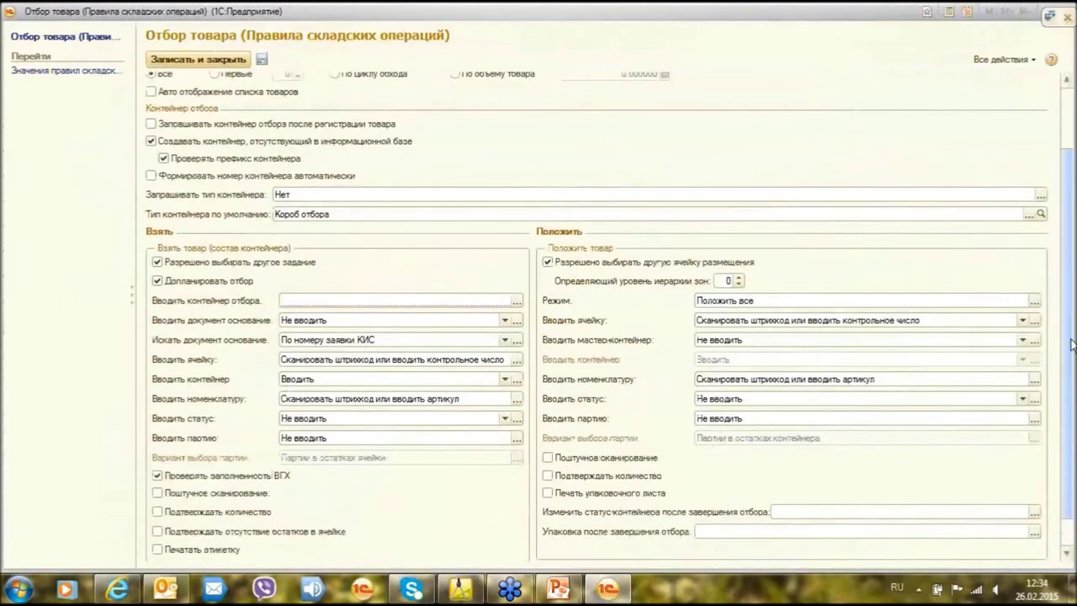
scroll(1068, 353, up, 2)
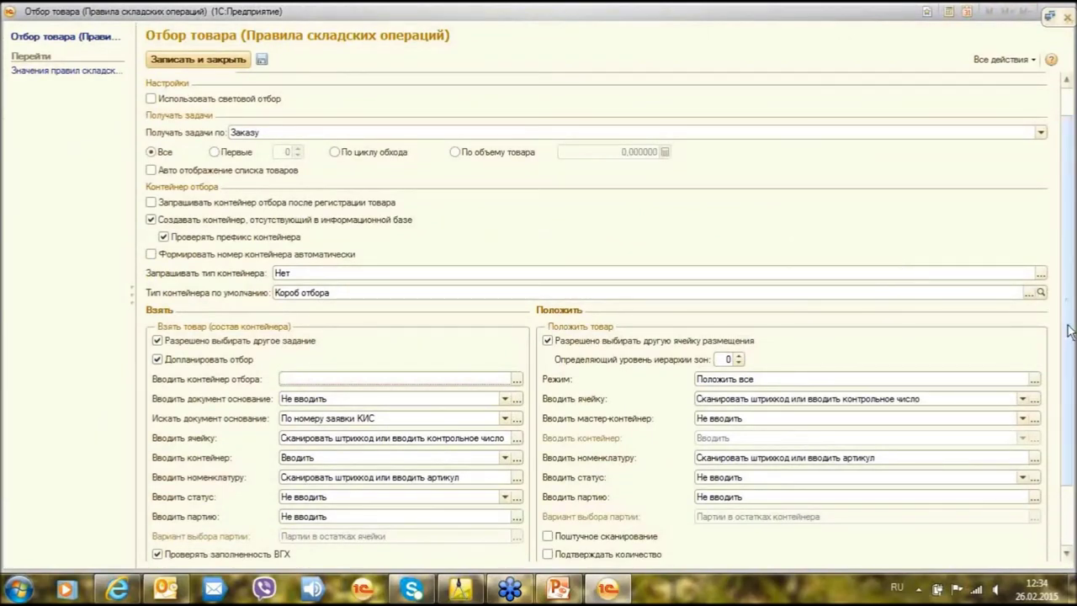
scroll(1067, 348, down, 1)
scroll(1067, 348, down, 2)
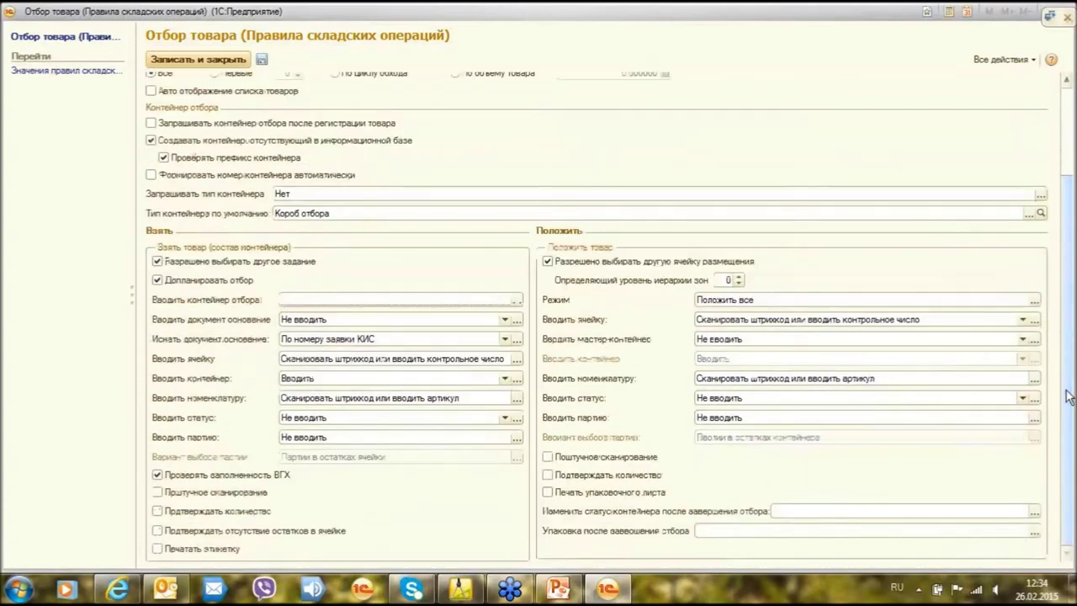
drag(1067, 396, 1069, 368)
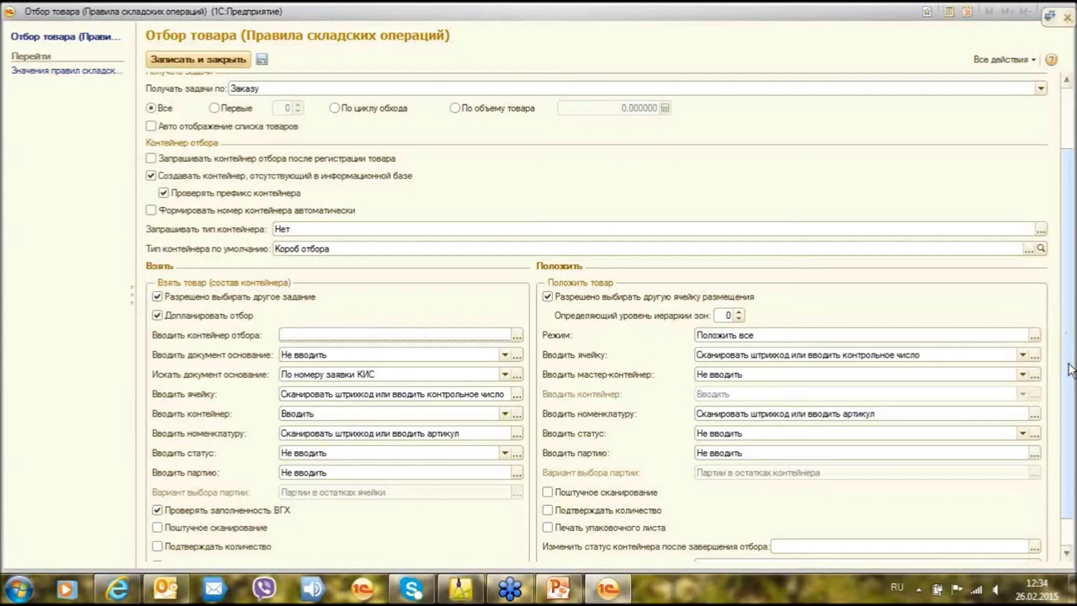
drag(1070, 371, 1070, 360)
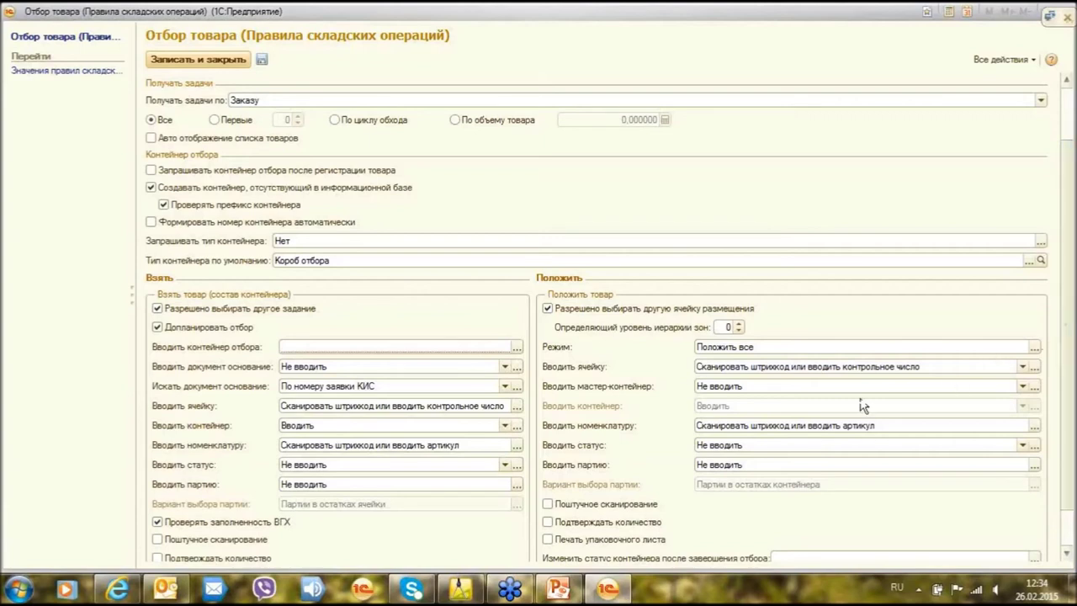
Set "Вводить контейнер отбора" to "Один раз" in the "Отбор товара" rule and check the dependent "Положить" settings.
click(519, 348)
click(403, 367)
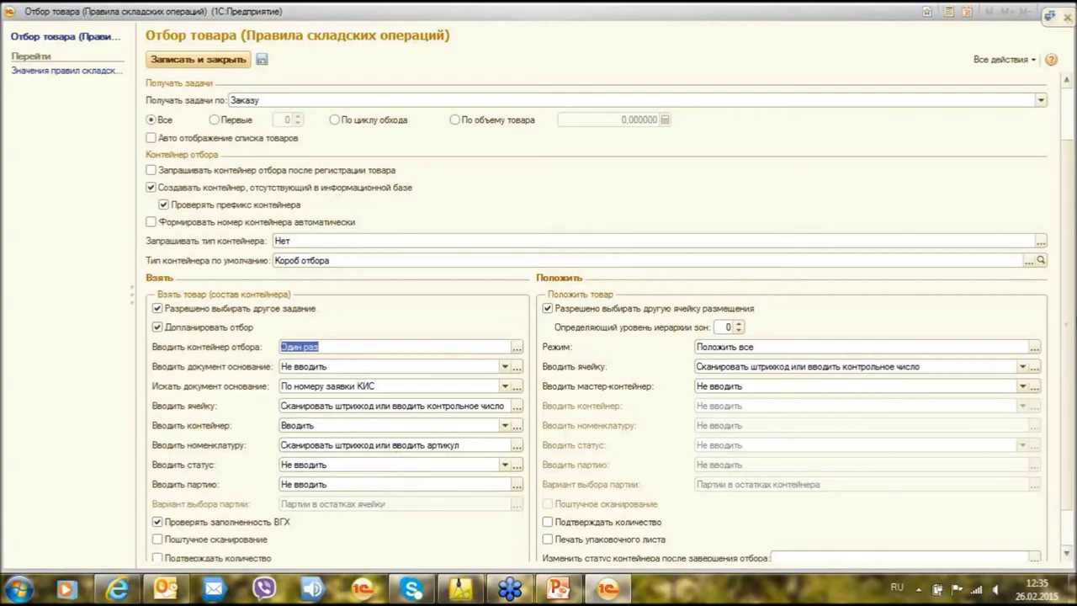
scroll(1067, 408, down, 2)
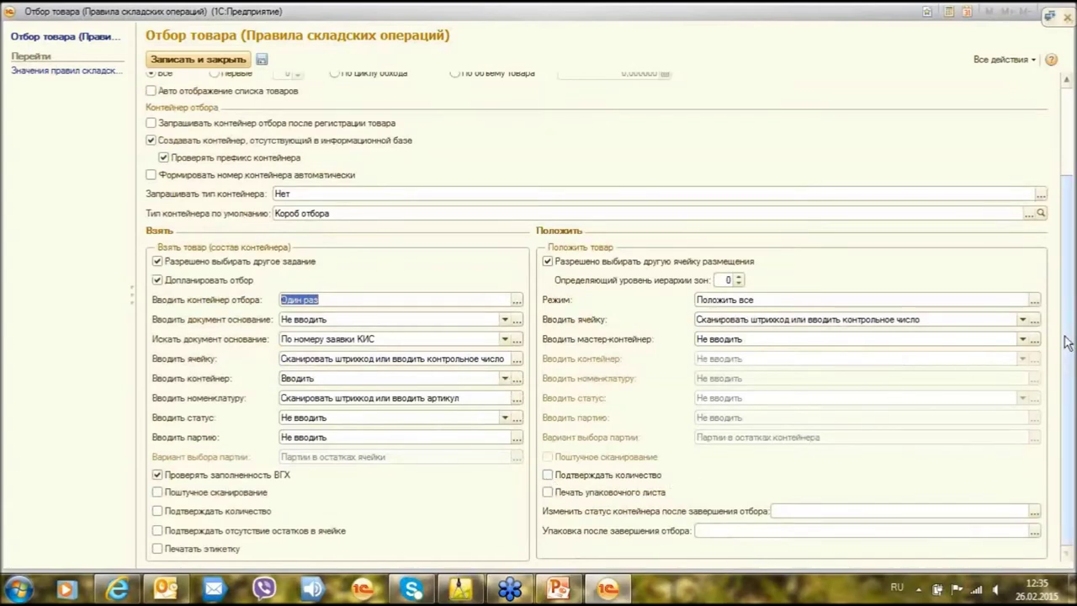
scroll(1067, 77, up, 3)
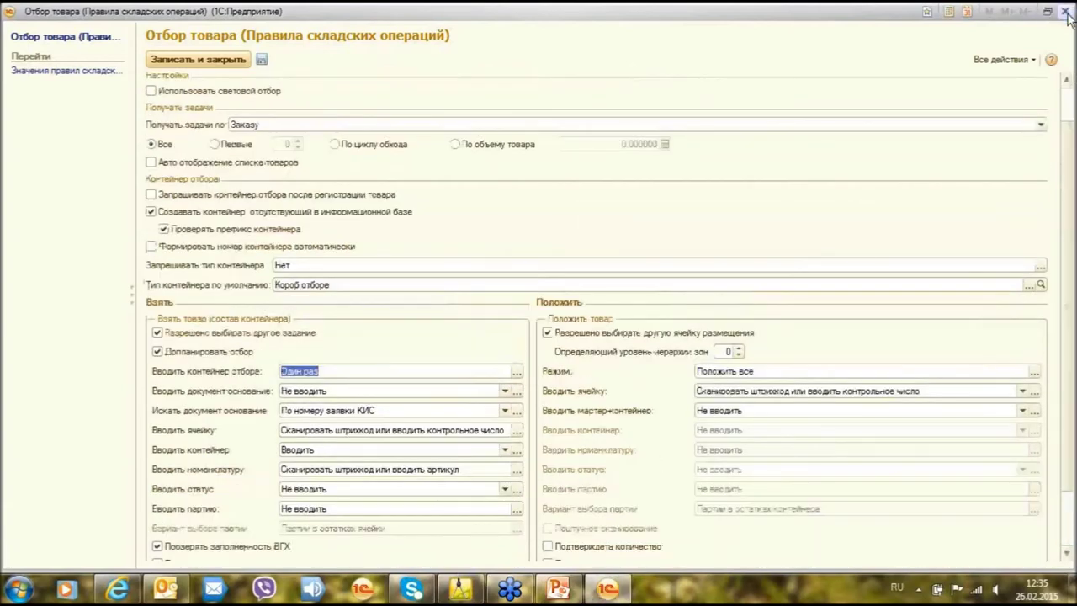
Close the "Отбор товара" rule and the warehouse operation rules list, and continue to step 15 of the initial setup.
click(1061, 14)
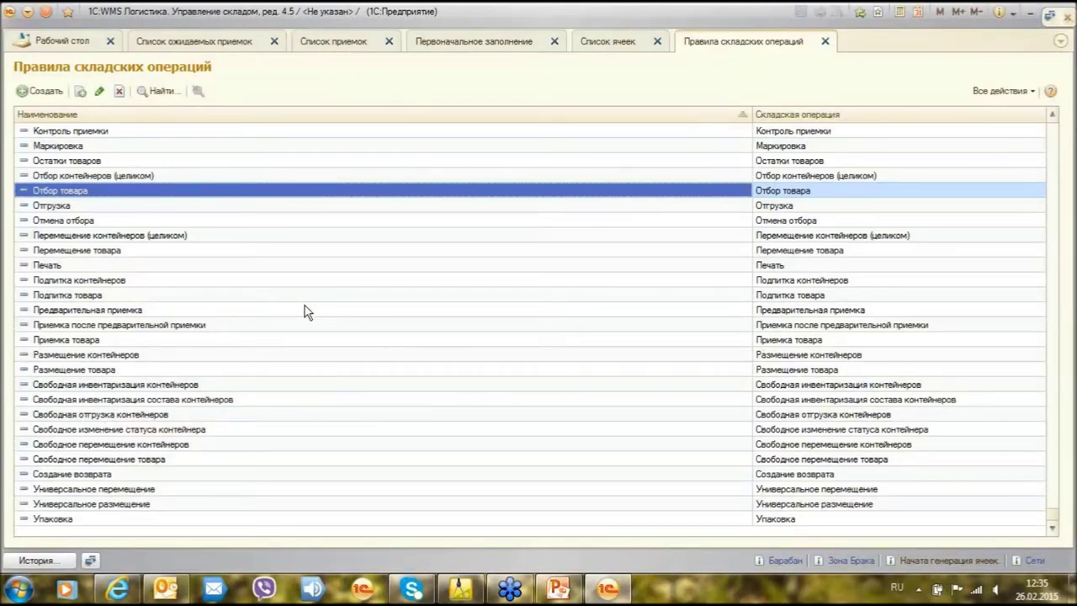
click(825, 42)
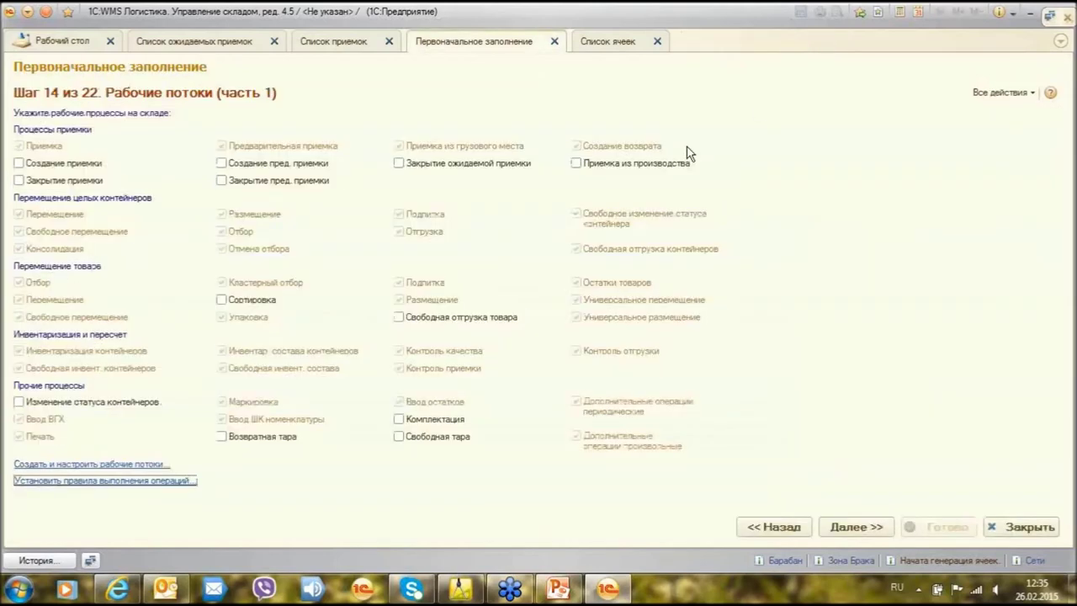
click(857, 528)
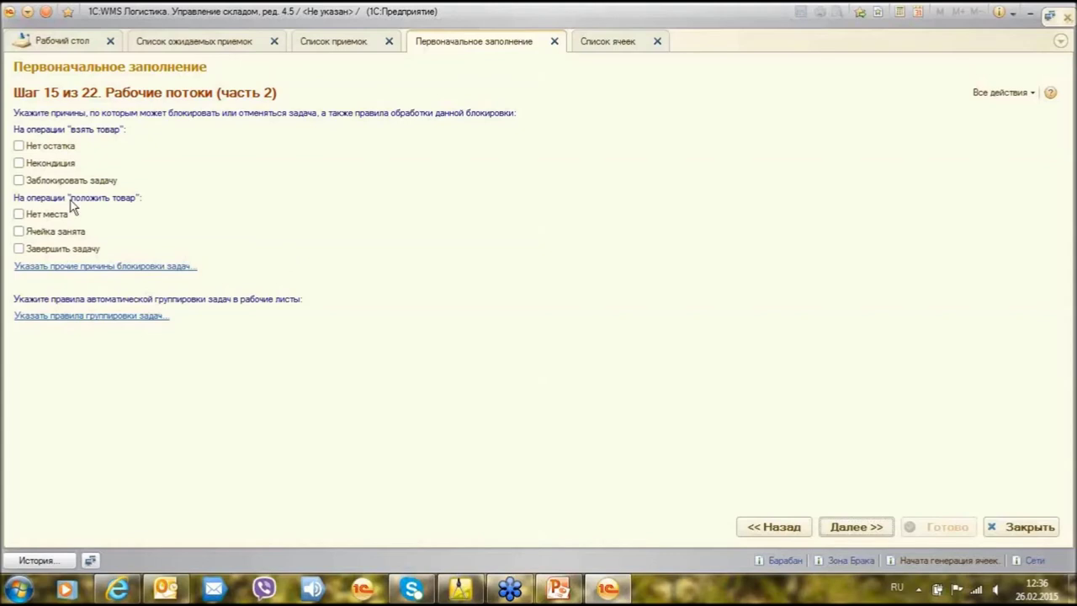
Enable all three task blocking reasons for the "взять товар" operation and all three for "положить товар".
click(19, 164)
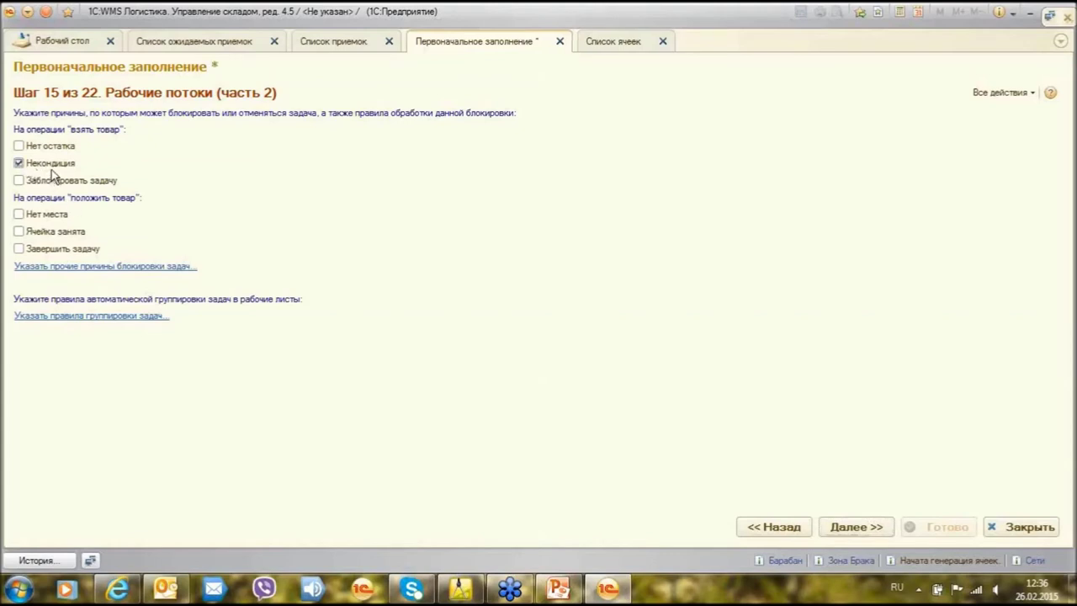
click(38, 148)
click(39, 182)
click(27, 215)
click(20, 249)
click(18, 232)
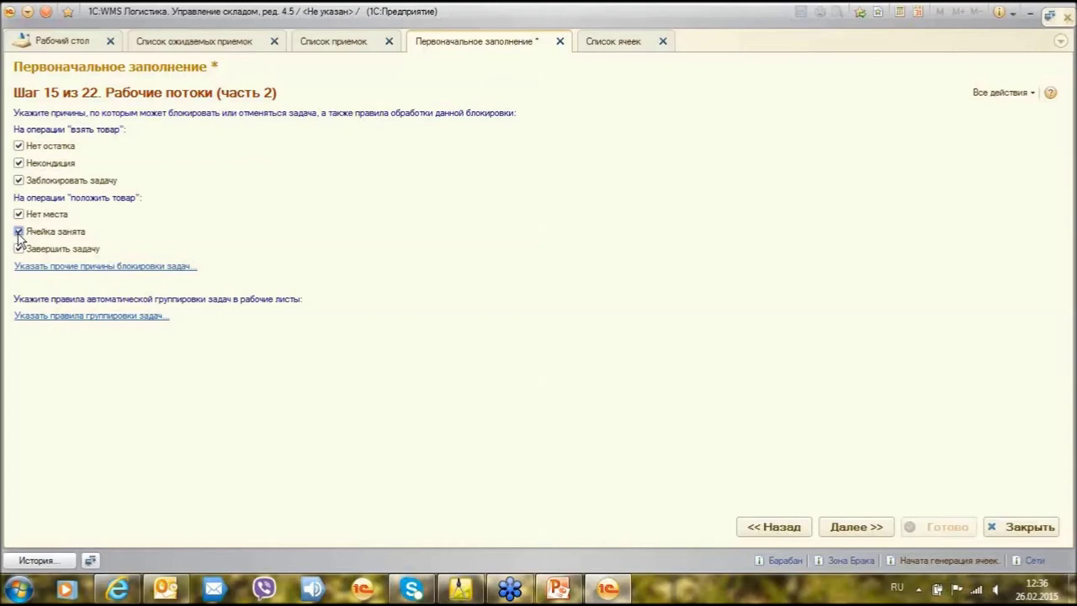
Open the "Причины блокировки задач" list and widen its "Действие" column to check the action assigned to each reason.
click(69, 267)
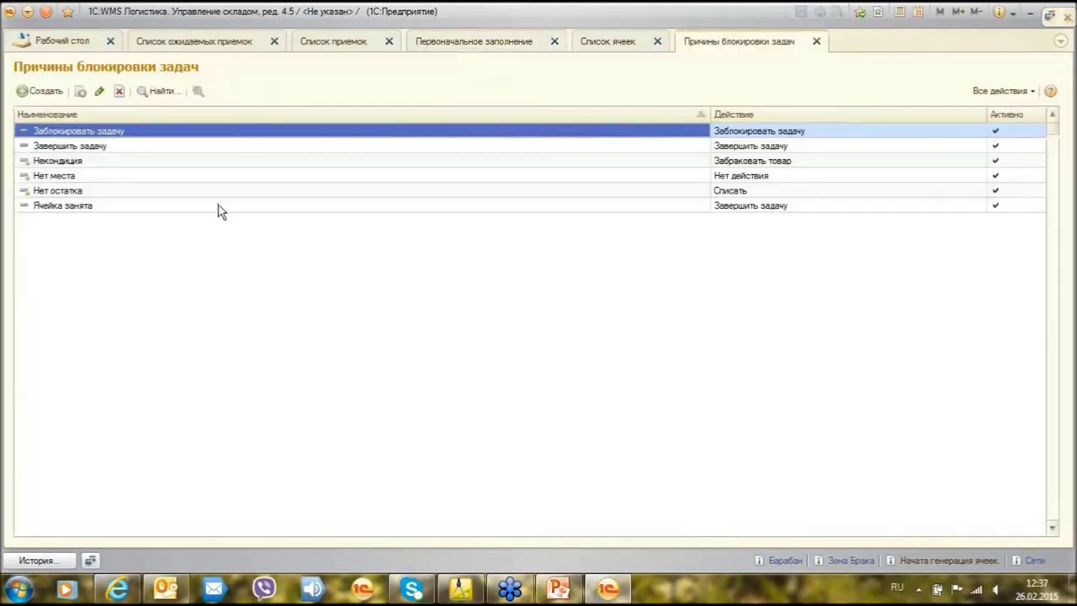
click(137, 161)
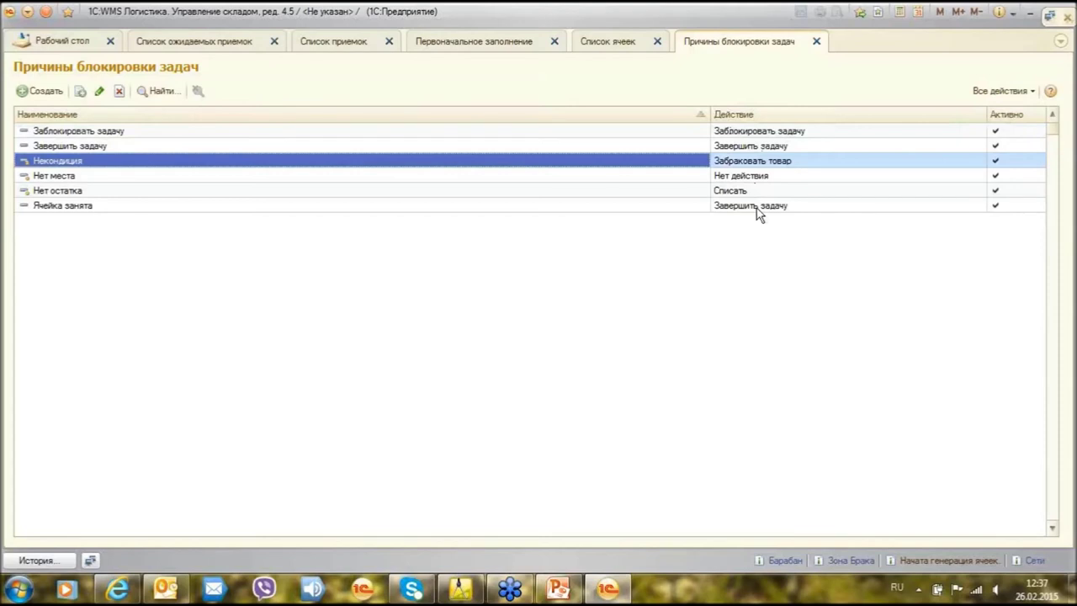
drag(710, 113, 385, 113)
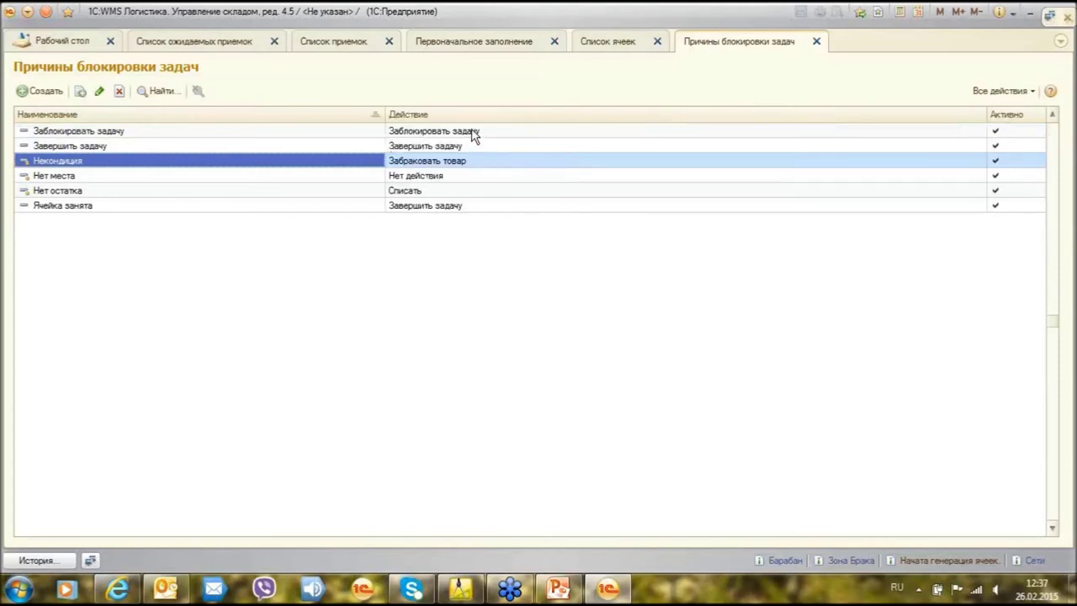
click(473, 134)
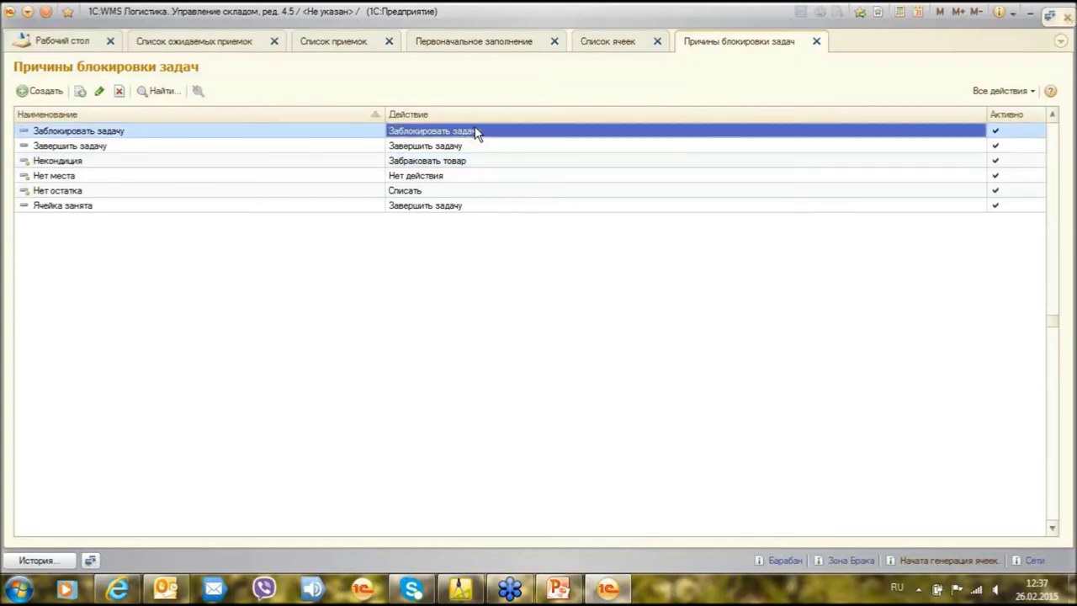
Examine the actions available for the "Заблокировать задачу" reason, then close the reason and the list without editing.
double_click(318, 133)
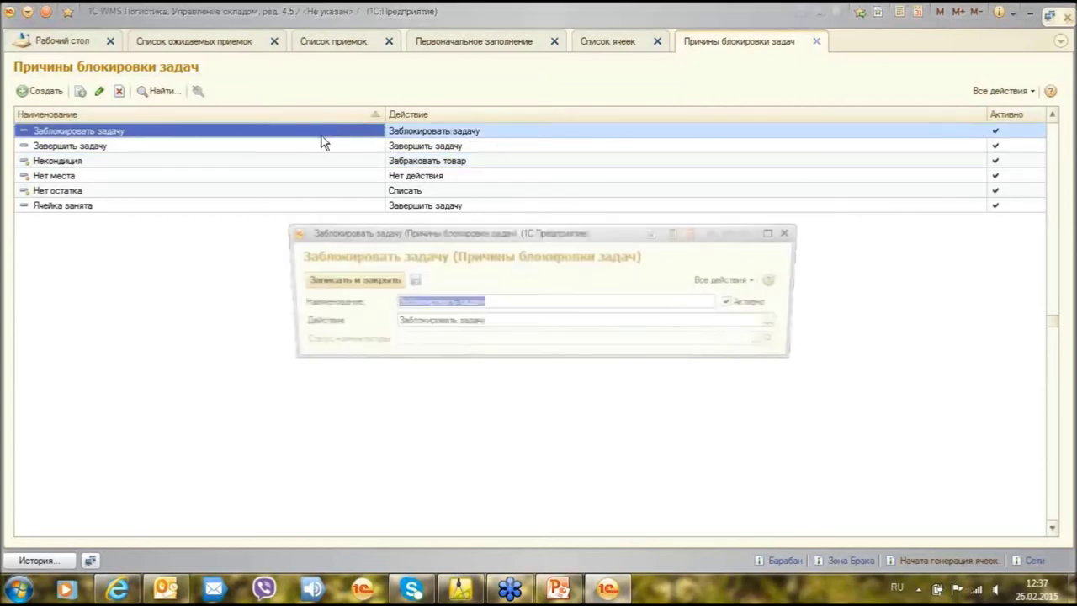
click(781, 324)
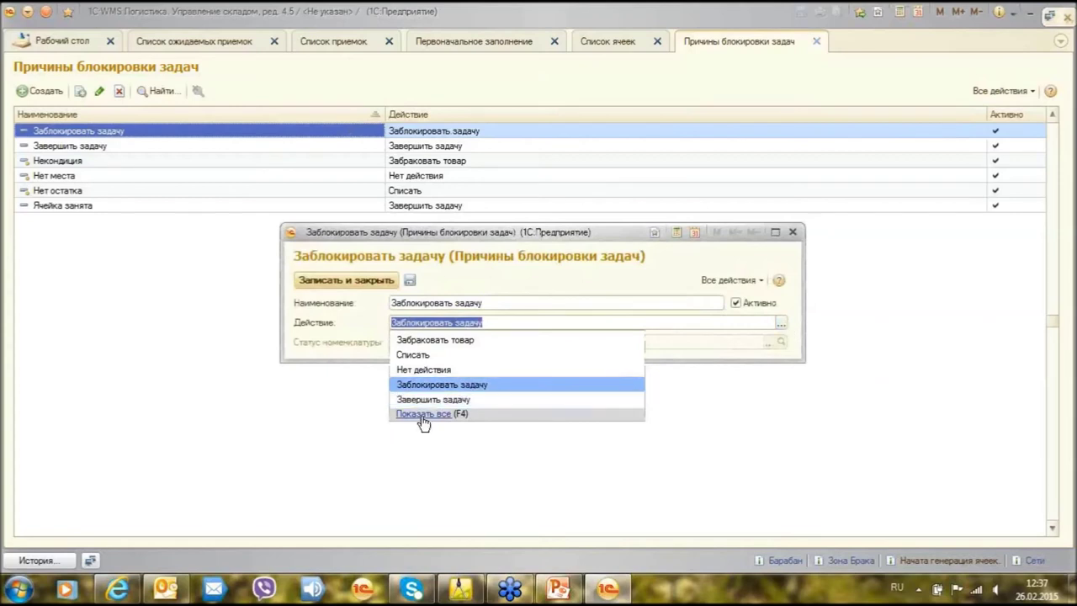
click(636, 270)
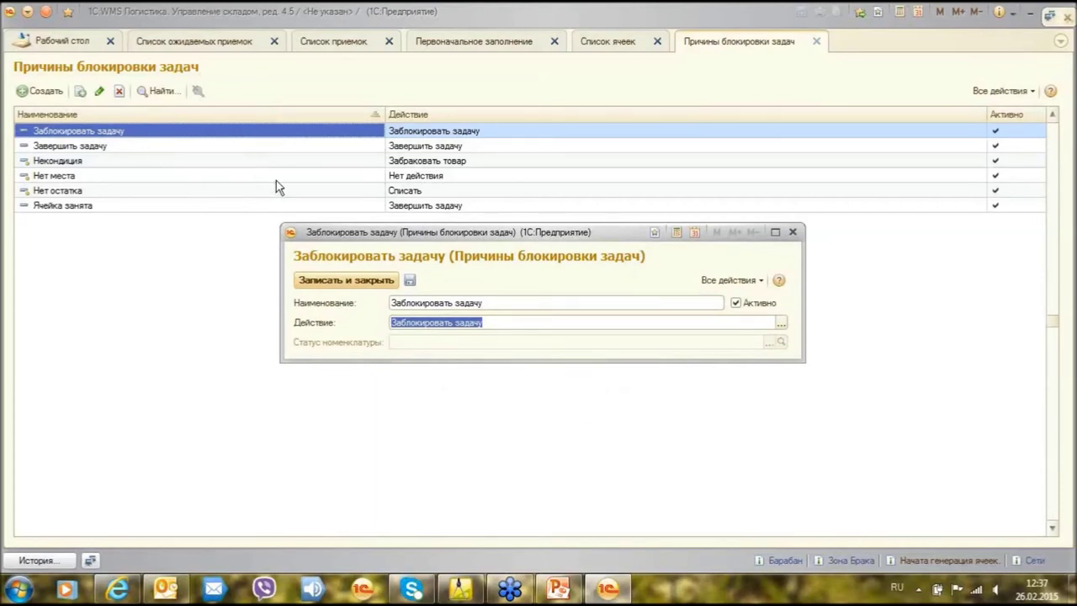
click(792, 233)
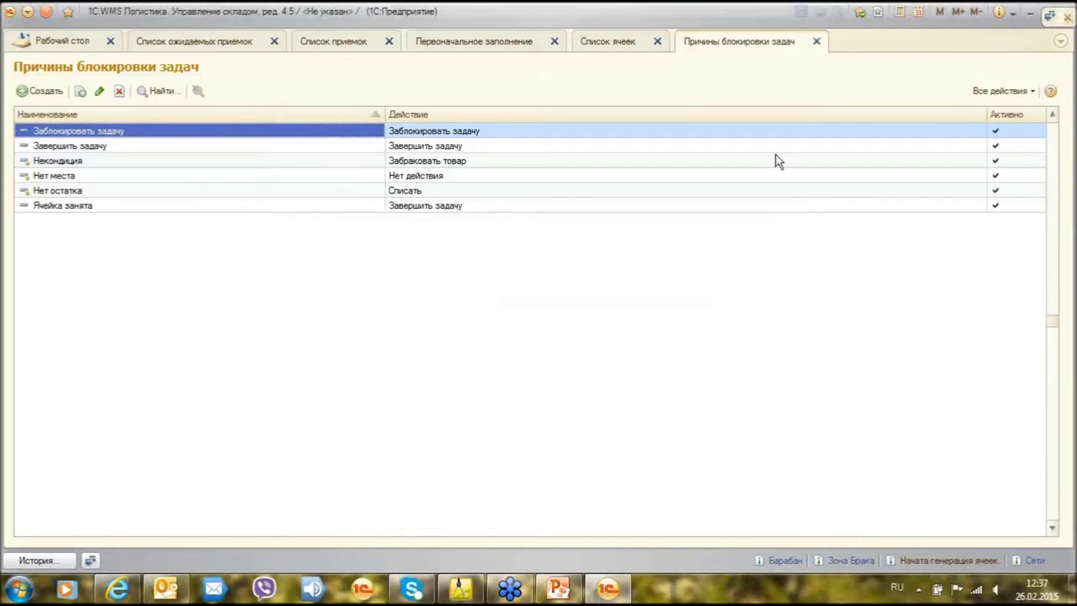
click(816, 41)
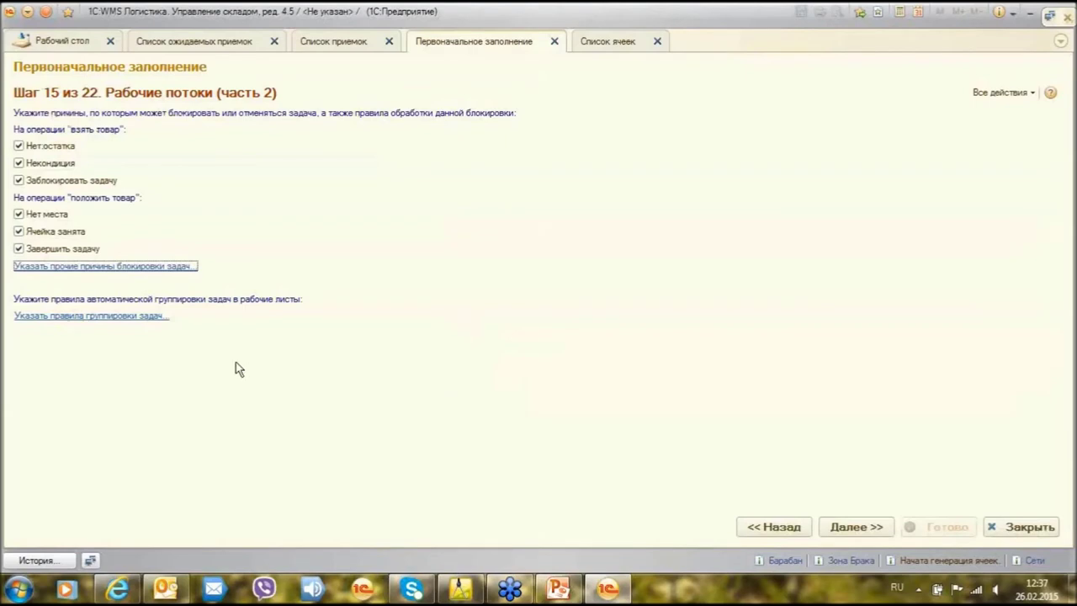
Create a new task grouping rule from step 15 and assign it the "Отбор товара" work flow.
click(139, 320)
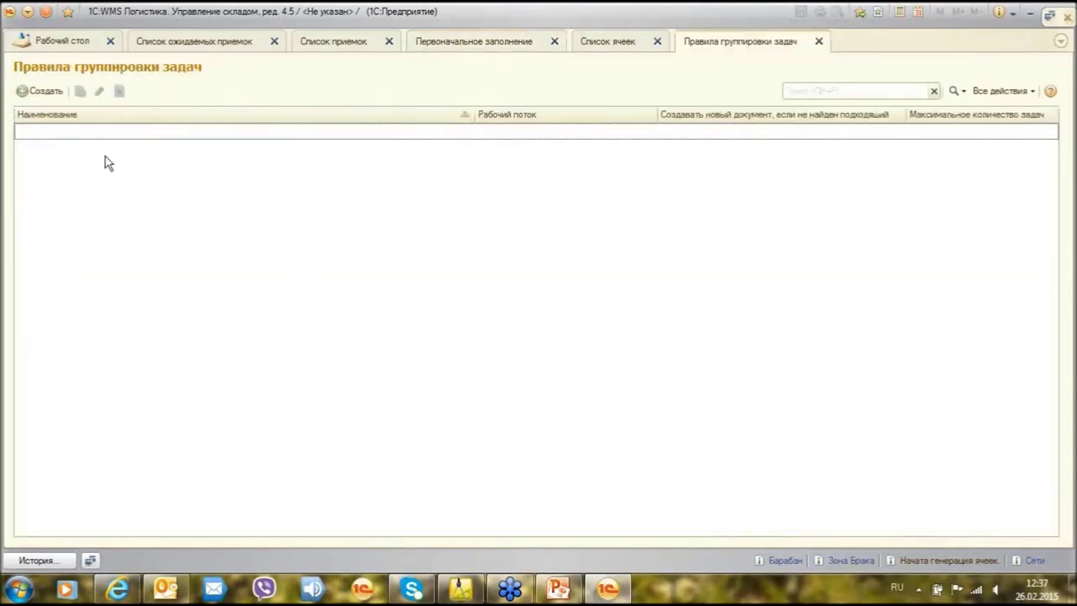
click(38, 92)
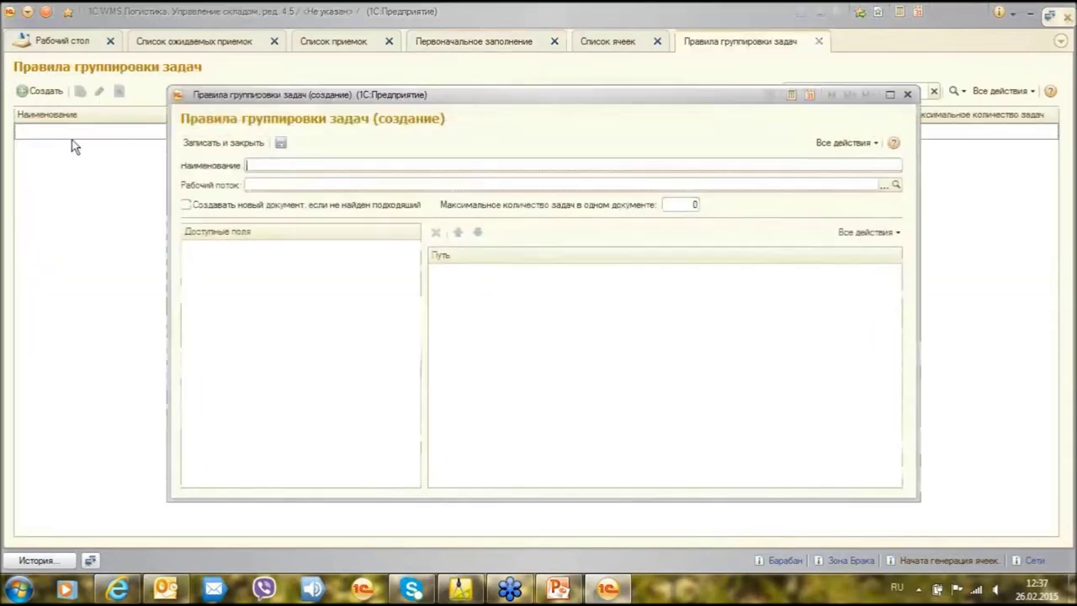
click(884, 184)
click(445, 371)
scroll(463, 362, down, 3)
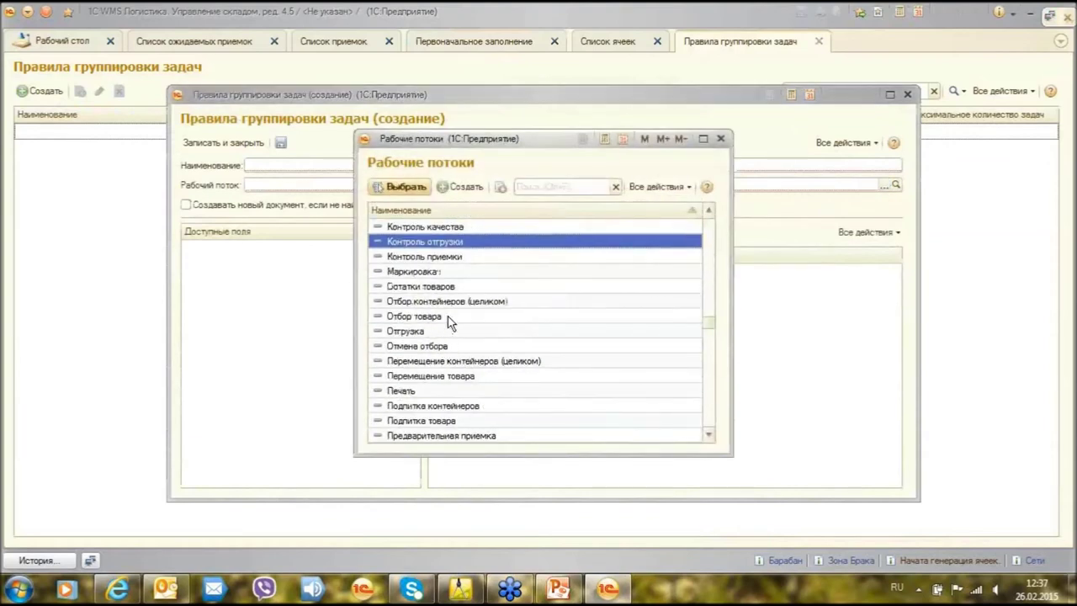
double_click(446, 316)
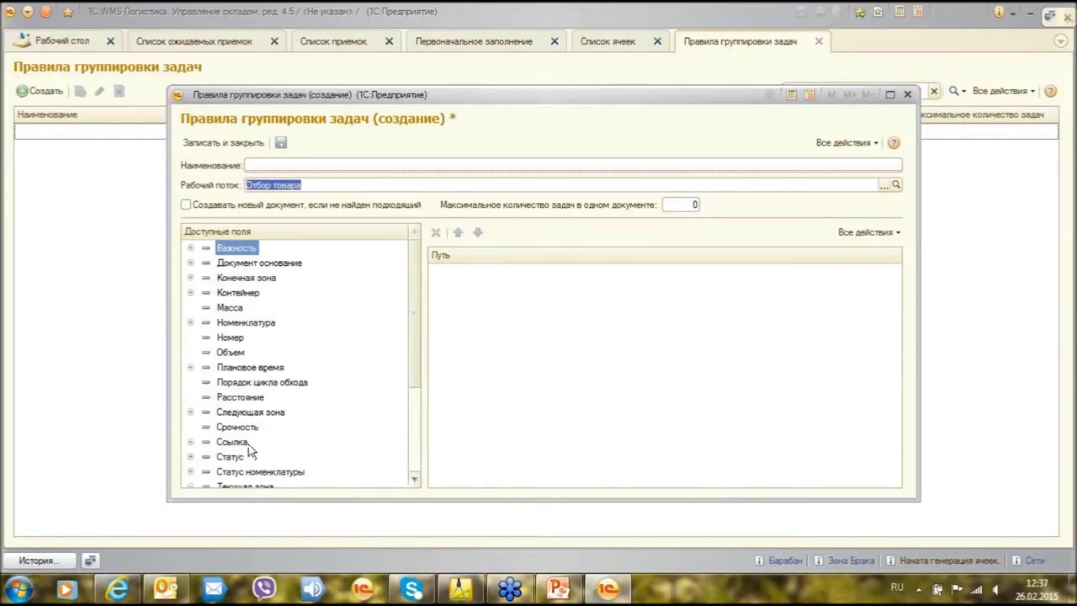
Add the "Зона" field of "Ячейка" to the new rule's grouping fields.
click(253, 412)
scroll(266, 399, down, 3)
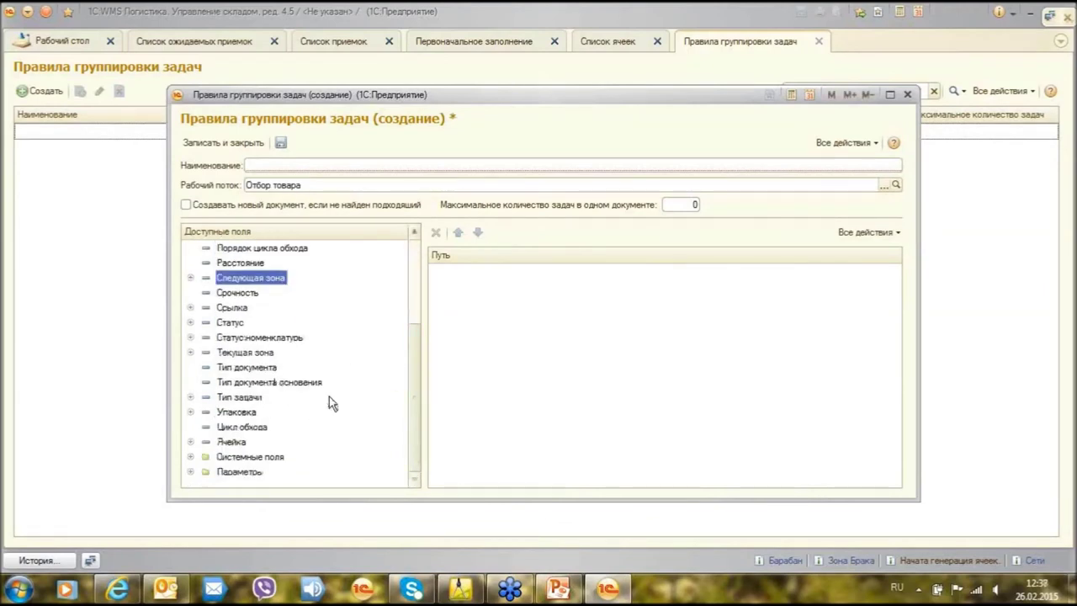
click(229, 442)
click(190, 441)
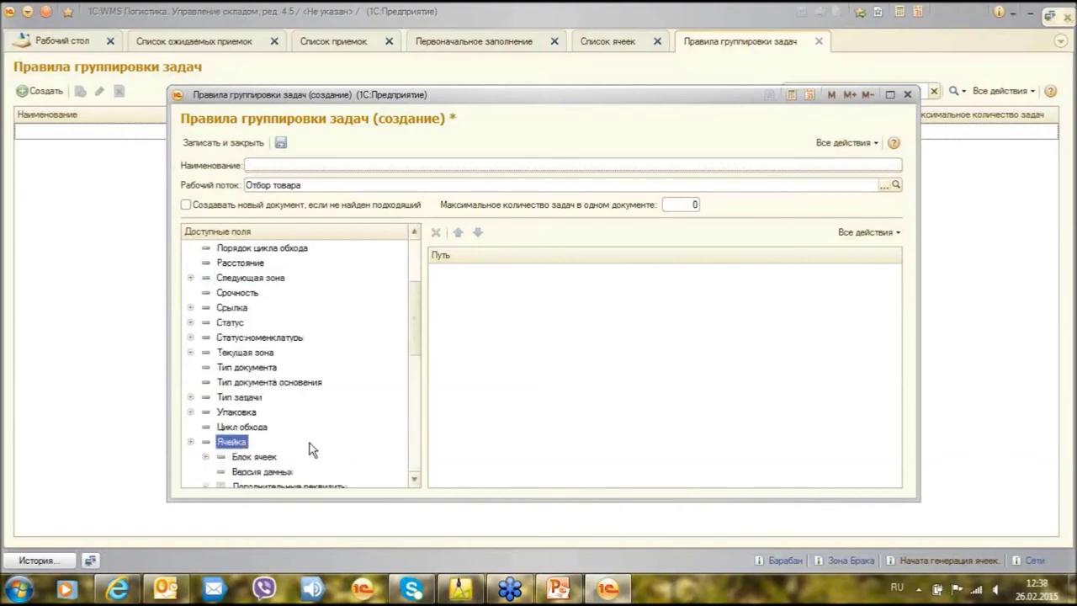
drag(416, 339, 416, 394)
click(242, 340)
drag(243, 342, 691, 281)
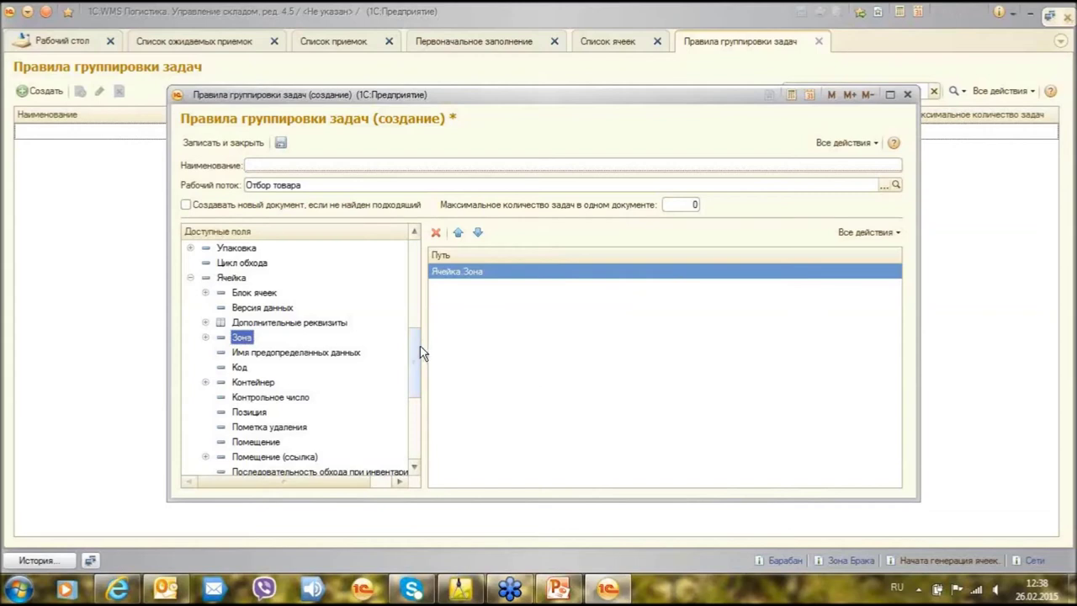
Discard the new task grouping rule without saving and close the grouping rules list.
drag(415, 349, 411, 257)
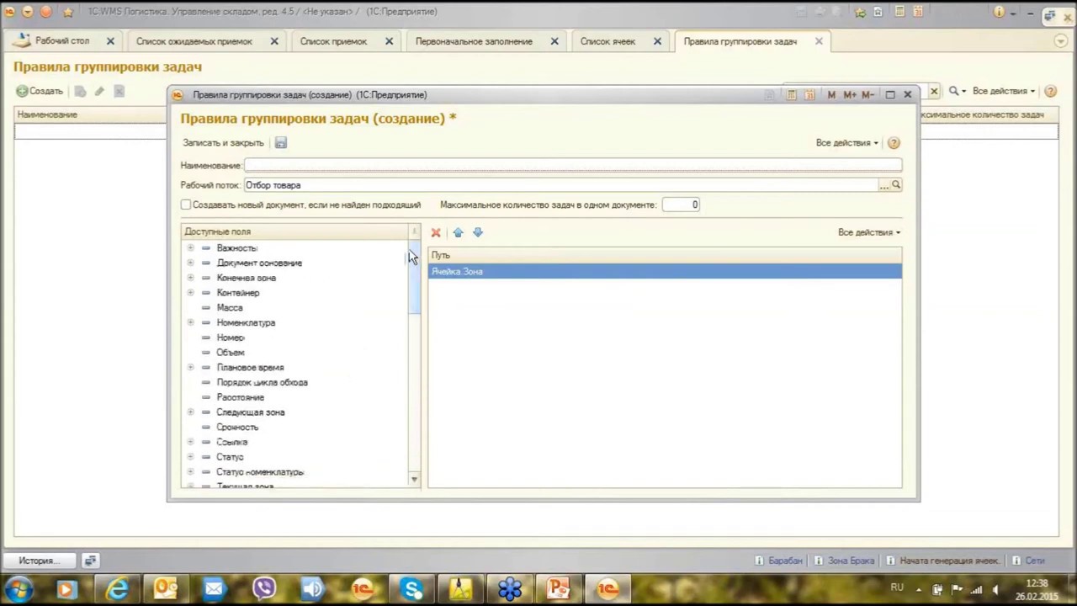
click(909, 95)
click(532, 311)
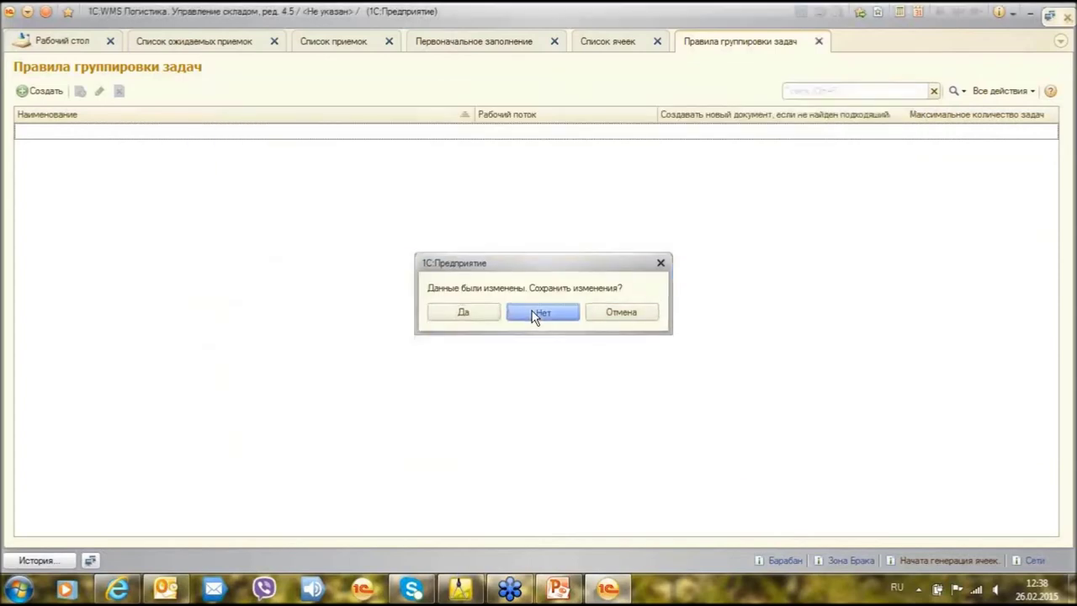
click(818, 41)
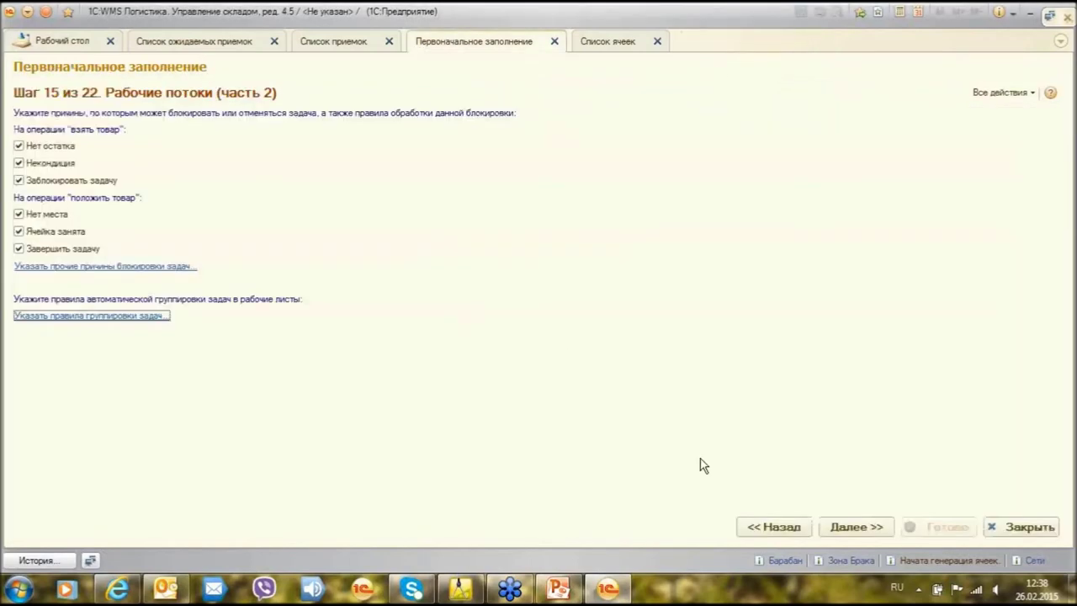
Continue to step 16 and enable default strategy creation for placement, picking, replenishment, compression and status change.
click(846, 534)
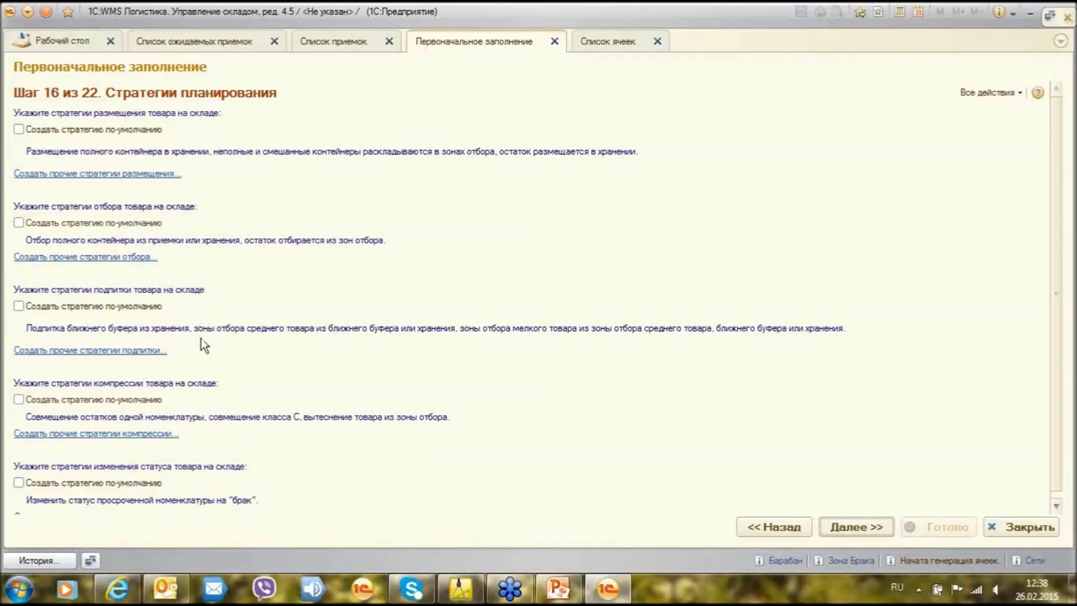
click(18, 130)
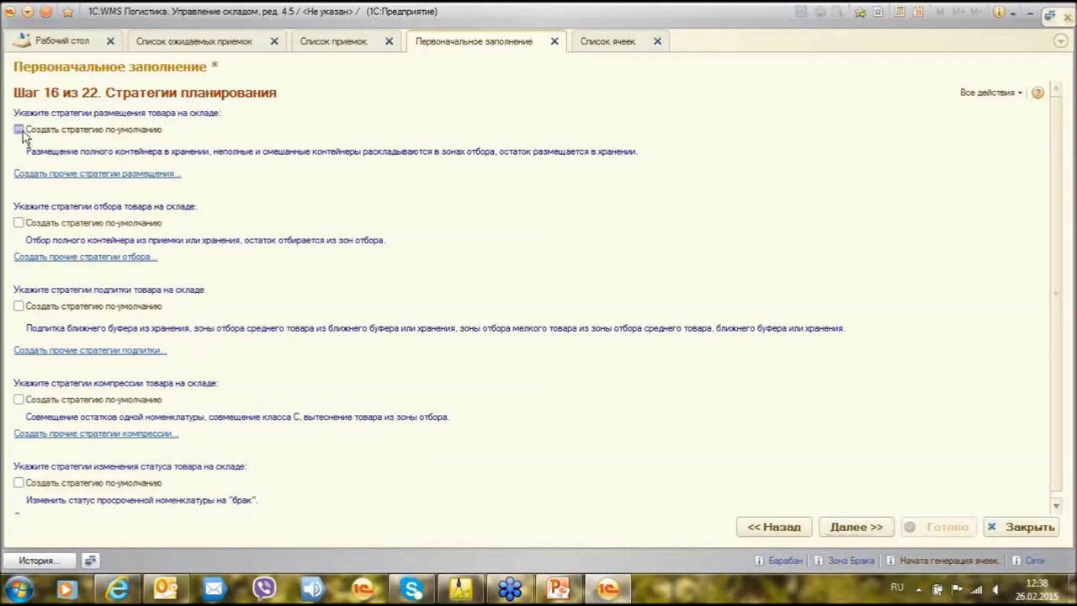
click(19, 223)
click(19, 306)
click(19, 392)
click(18, 474)
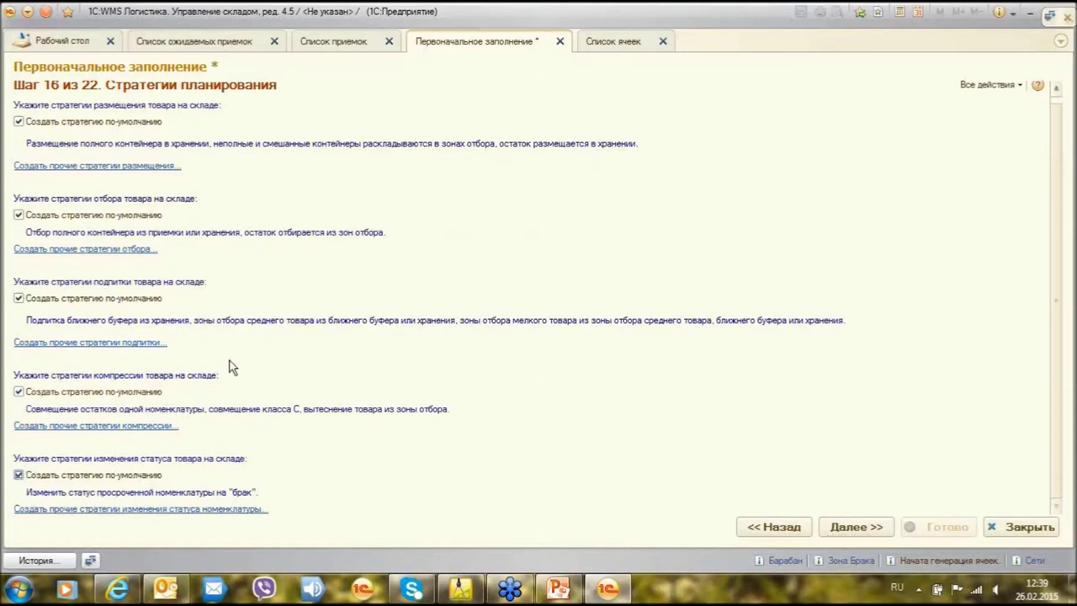
Open the default placement strategy in a maximized window and examine its "Полный контейнер" condition and algorithm.
scroll(232, 367, up, 1)
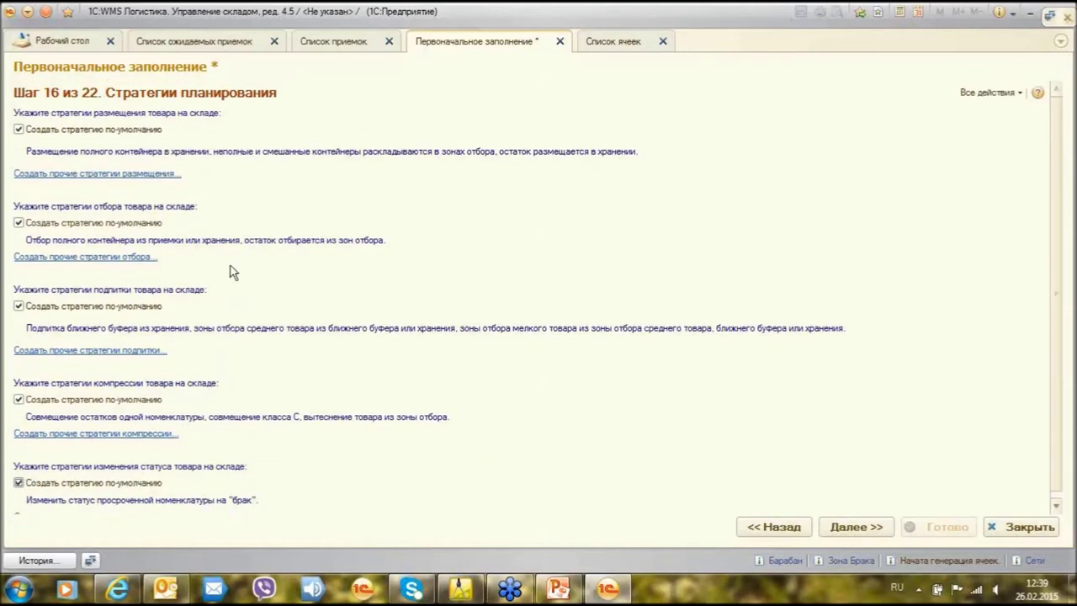
click(116, 174)
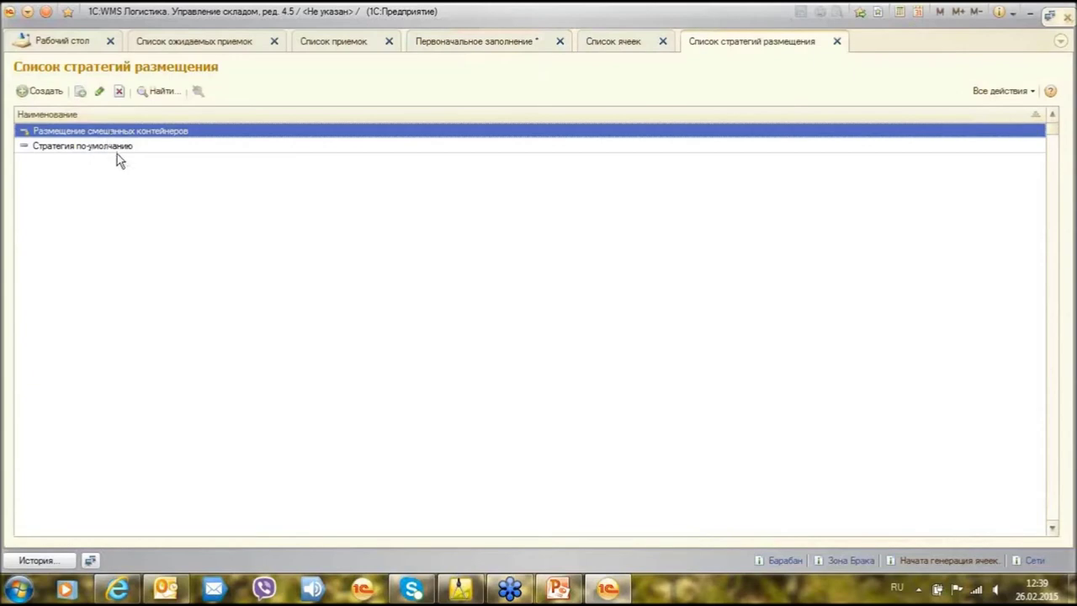
double_click(113, 146)
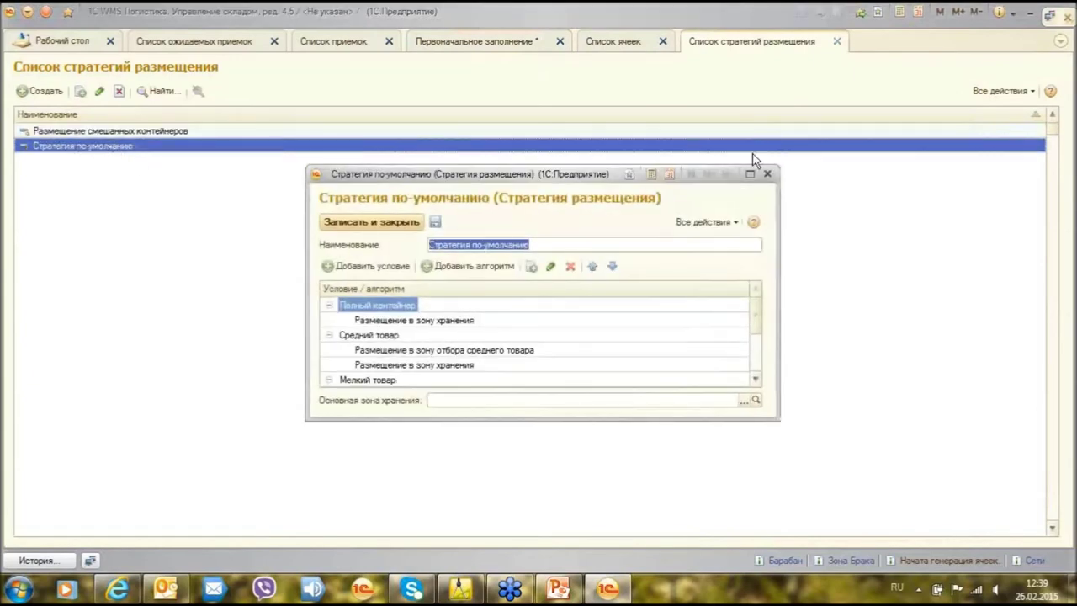
click(751, 174)
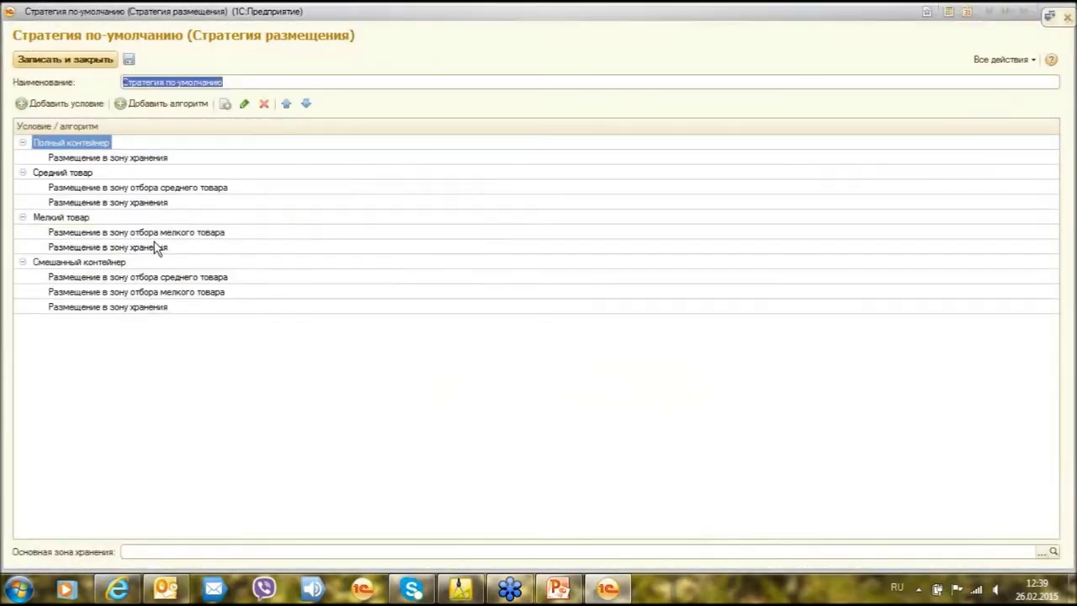
click(119, 162)
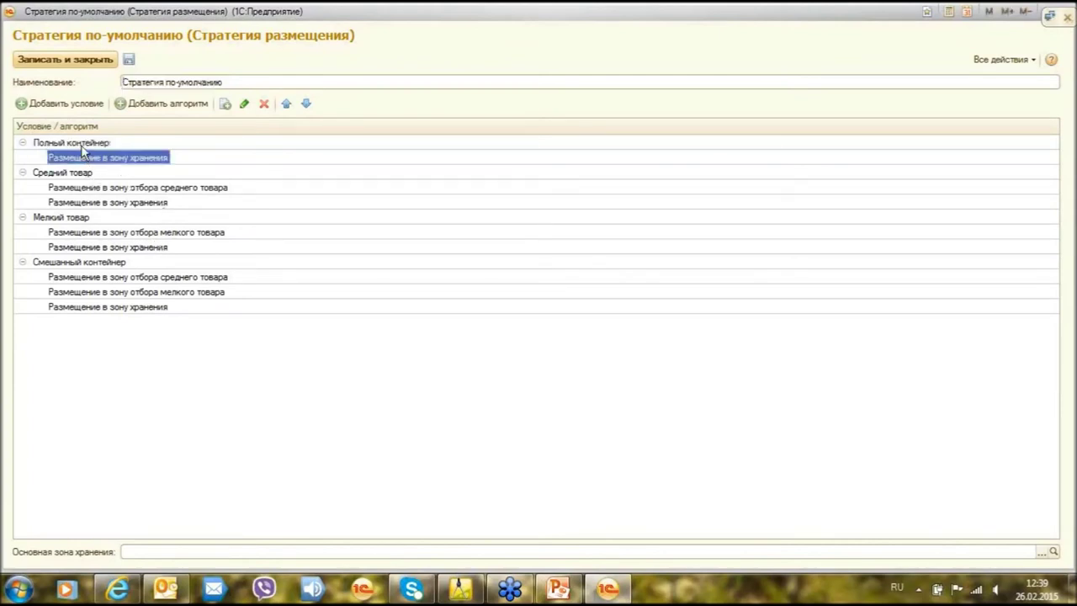
click(84, 145)
click(101, 159)
click(98, 145)
click(103, 159)
Examine the placement algorithms under "Средний товар" and "Мелкий товар", then close the strategy and the placement strategy list.
click(91, 190)
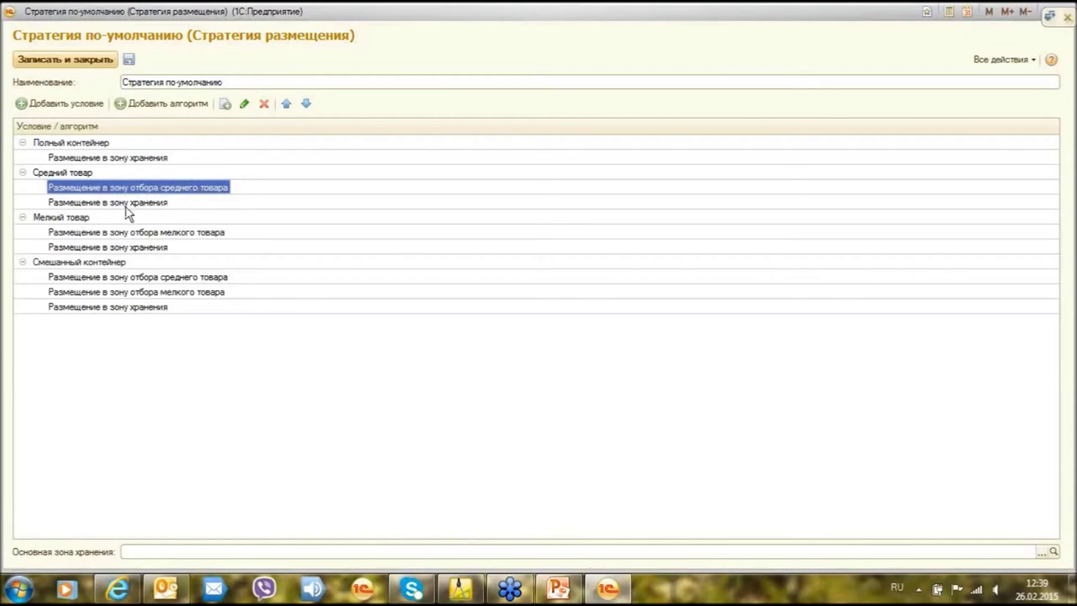
click(156, 203)
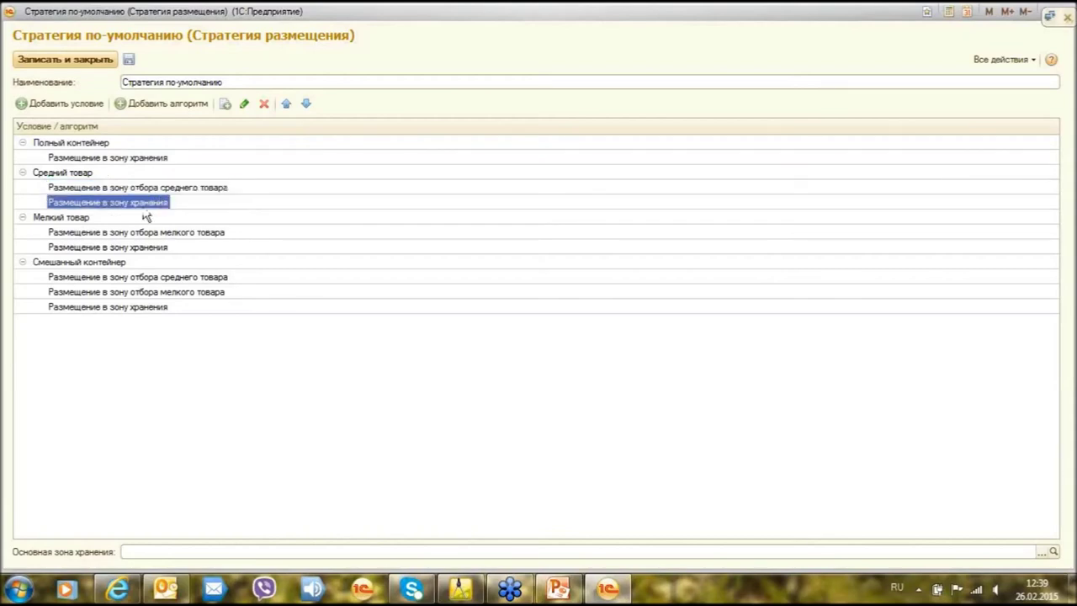
drag(126, 236, 160, 239)
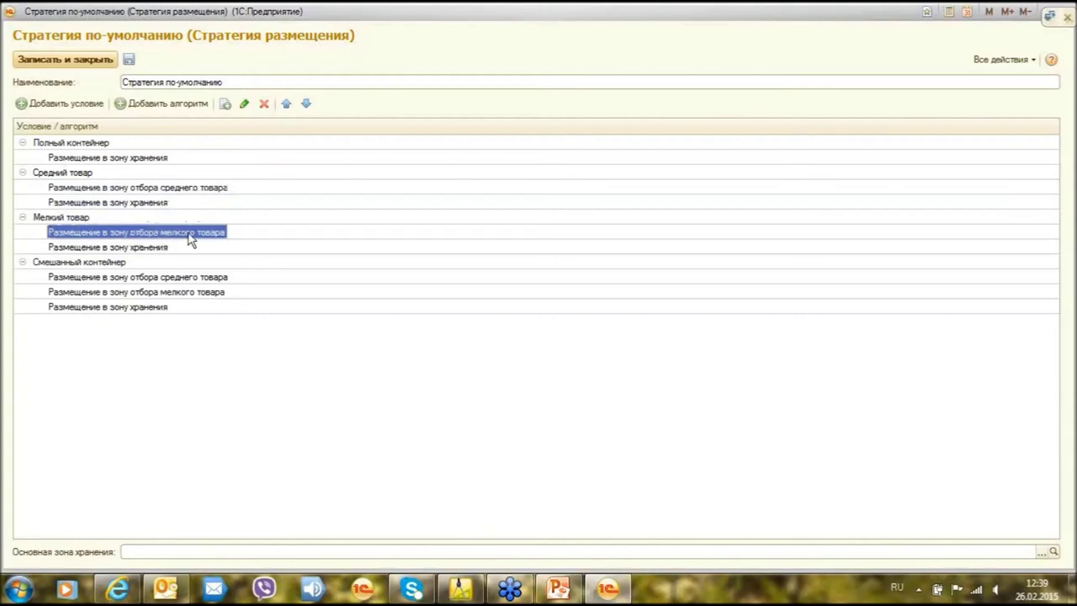
click(156, 248)
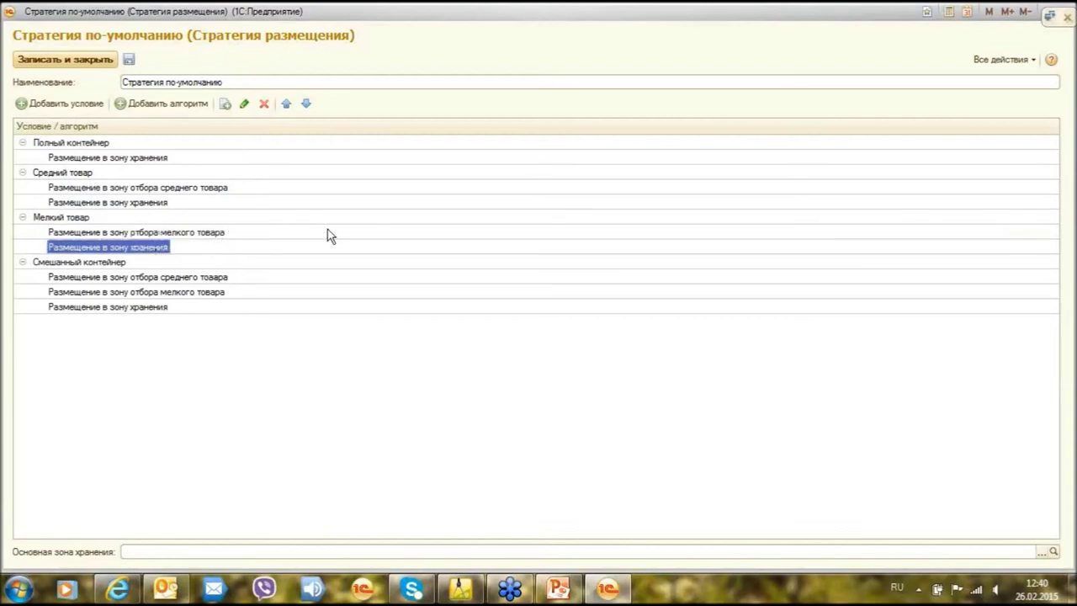
click(1066, 18)
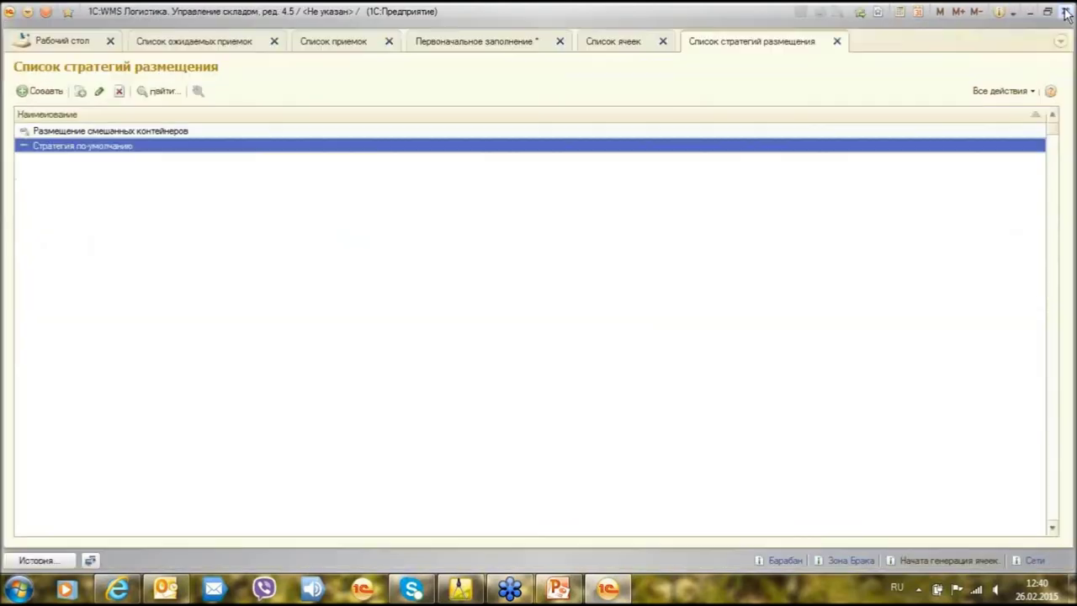
click(837, 41)
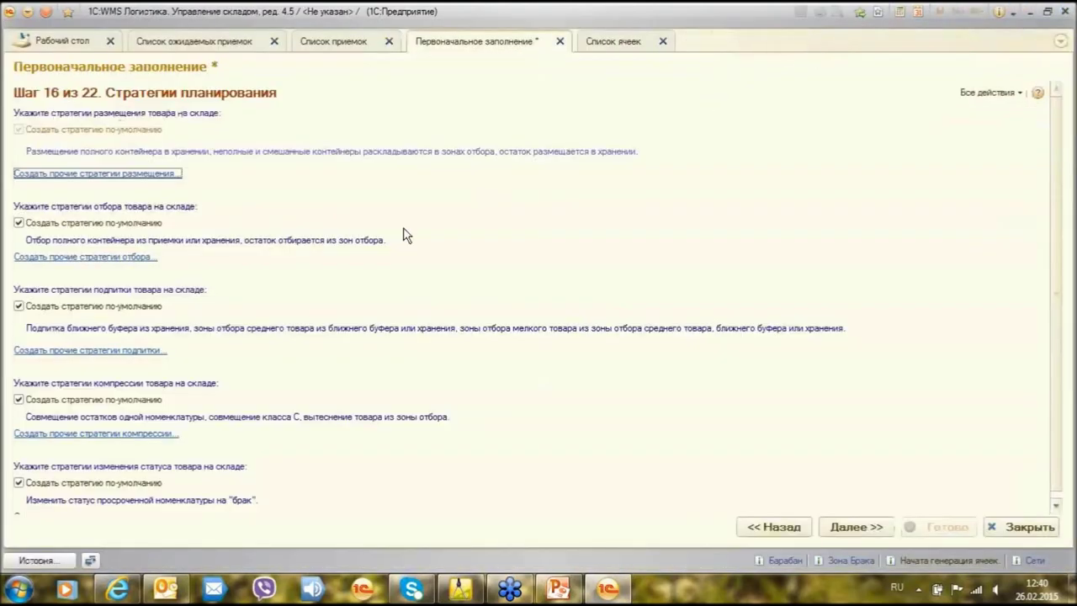
Open the default picking strategy in a maximized window and look through the algorithms under "Весь товар".
click(101, 257)
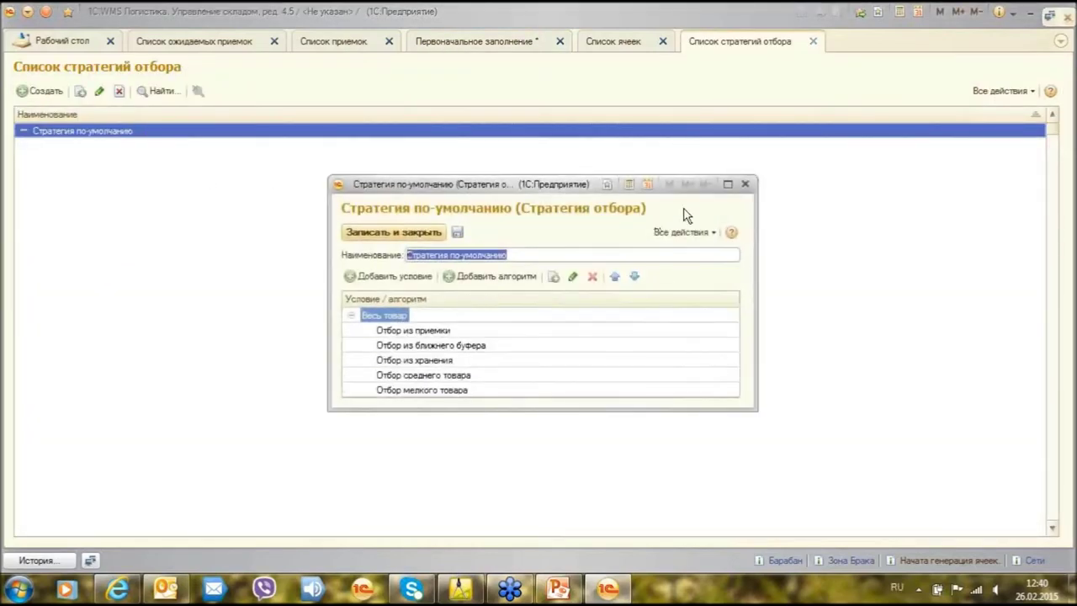
click(730, 181)
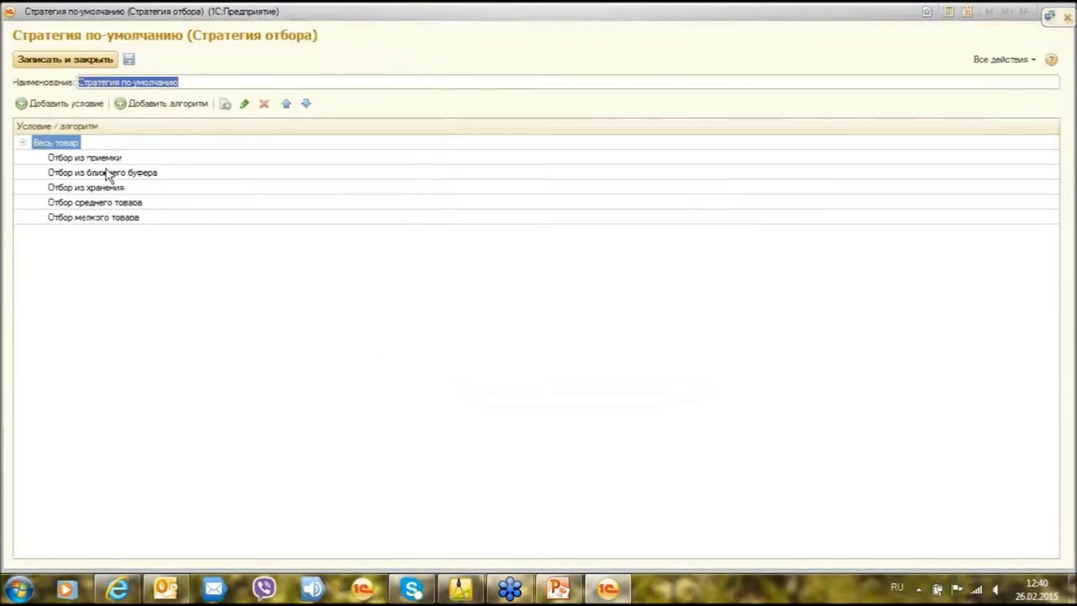
click(135, 202)
click(141, 218)
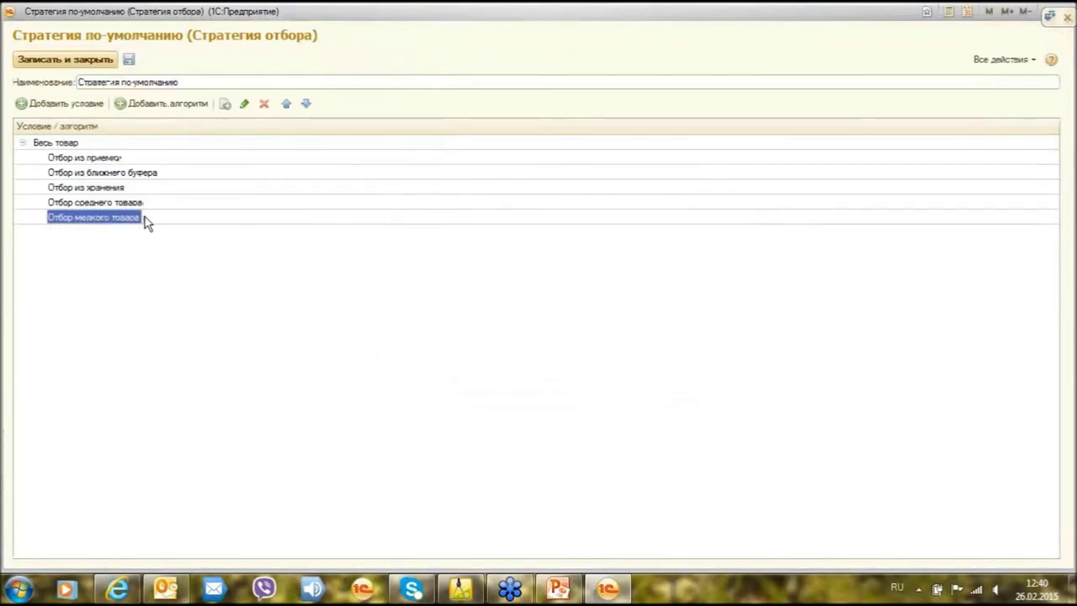
Delete the "Отбор из приемки", "Отбор из ближнего буфера" and "Отбор из хранения" algorithms from the default picking strategy.
click(120, 158)
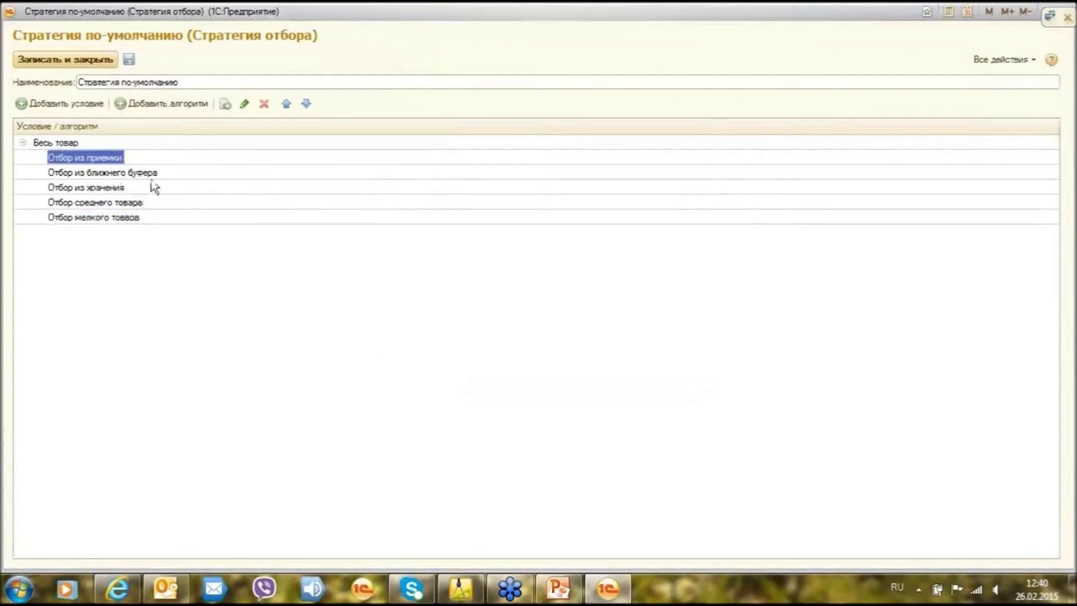
click(265, 105)
click(264, 104)
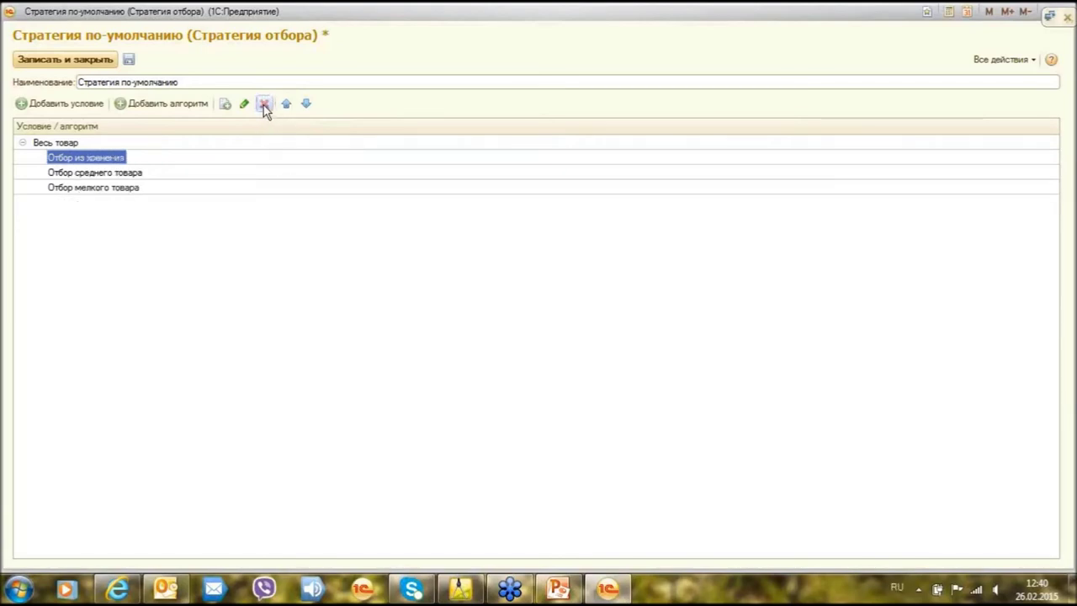
click(264, 104)
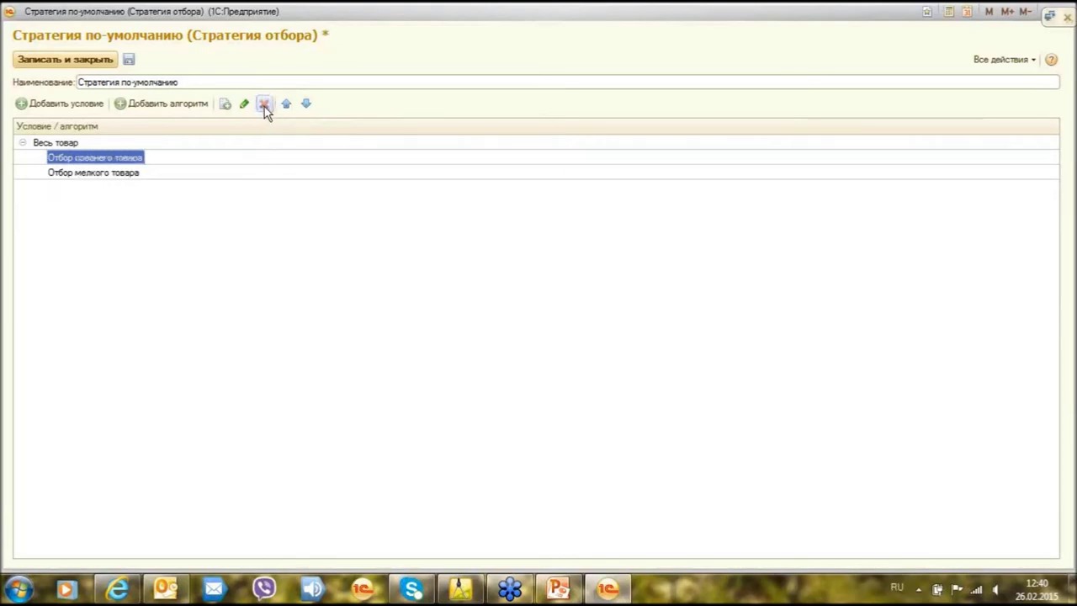
Save and close the default picking strategy and its list, and continue to step 17 of the initial setup.
click(69, 62)
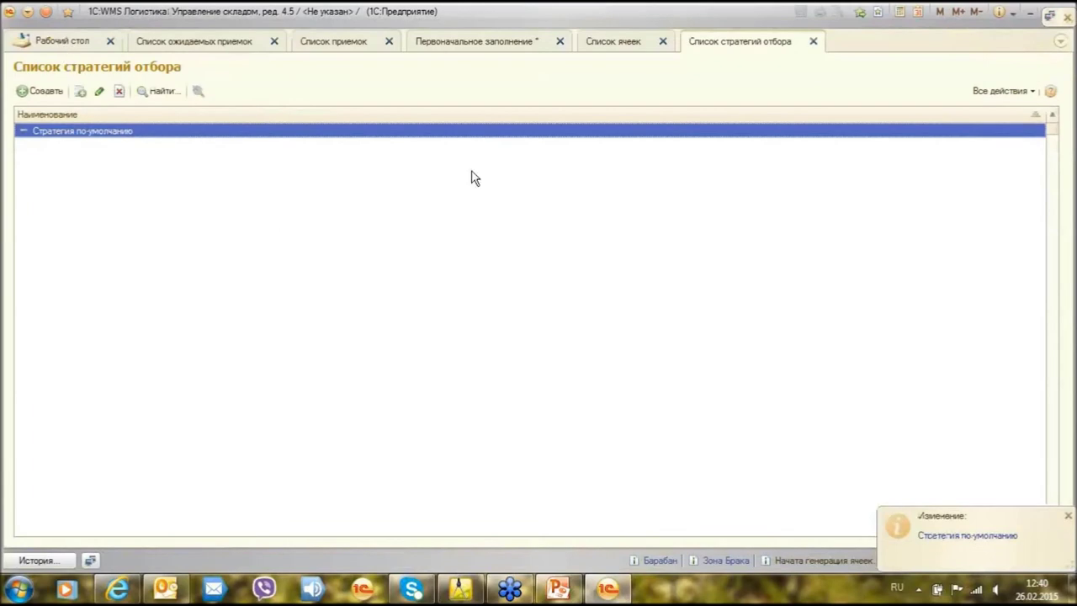
click(813, 42)
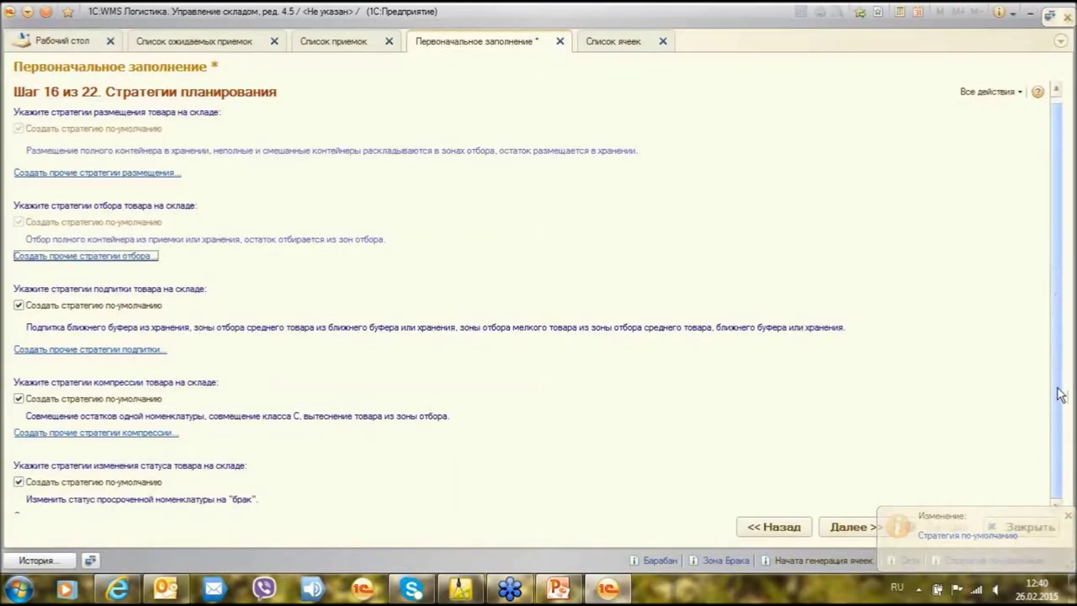
scroll(1064, 395, down, 1)
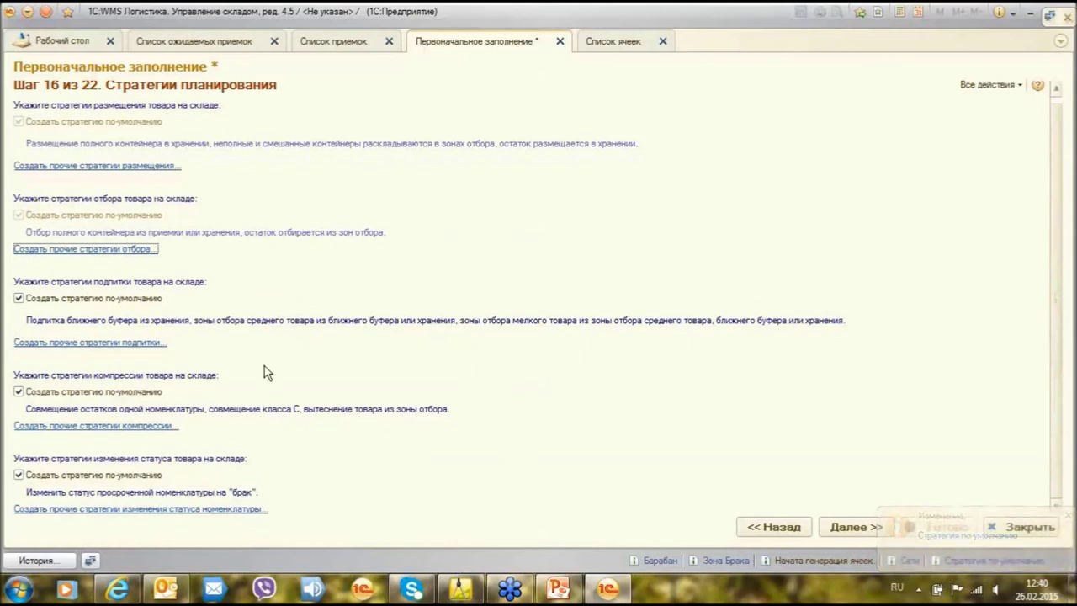
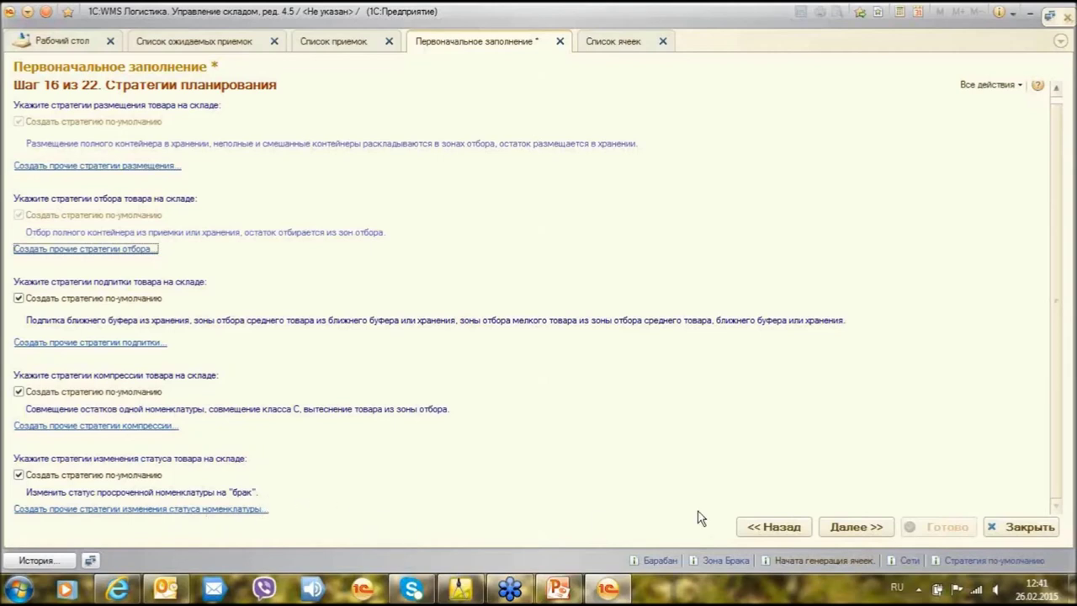
click(860, 525)
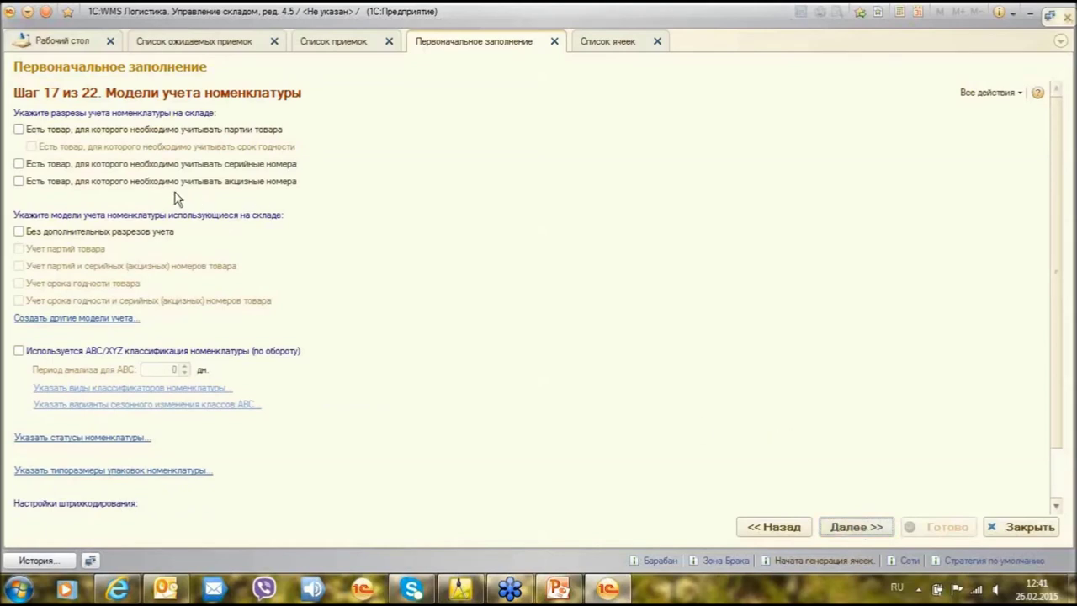
Enable batch and expiry date tracking, and select the accounting models "Без дополнительных разрезов учета", "Учет партий товара" and "Учет срока годности товара".
click(19, 128)
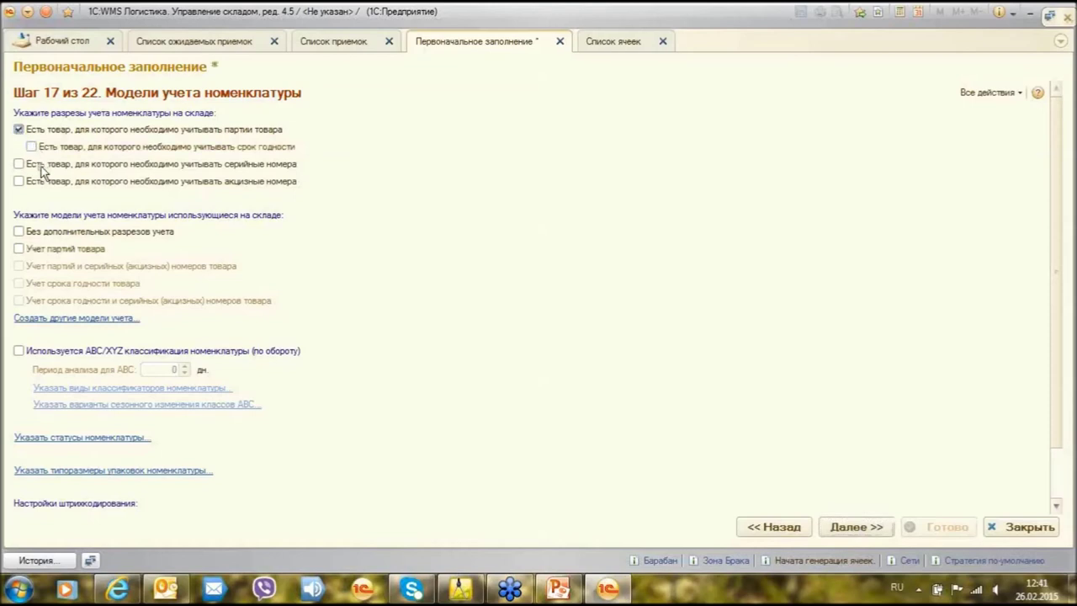
click(33, 147)
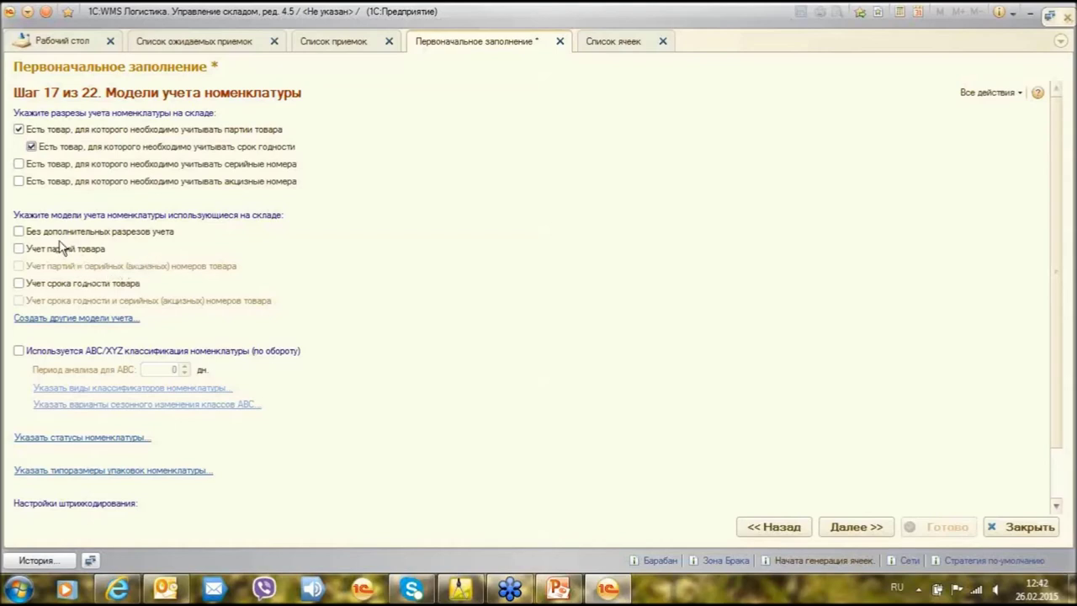
click(18, 232)
click(19, 249)
click(19, 284)
Enable ABC/XYZ classification of items by turnover and set the ABC analysis period to 30 days.
click(18, 352)
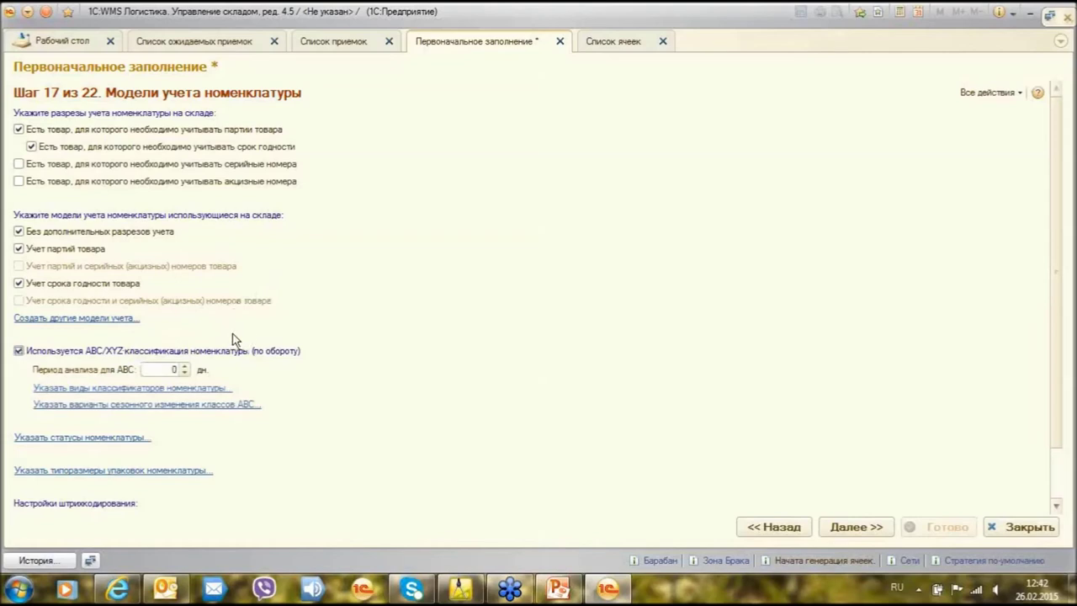
click(180, 370)
text(30)
Create a seasonal ABC coefficient record with a January–February (Январь–Февраль) period row and a coefficient of 1.
click(197, 405)
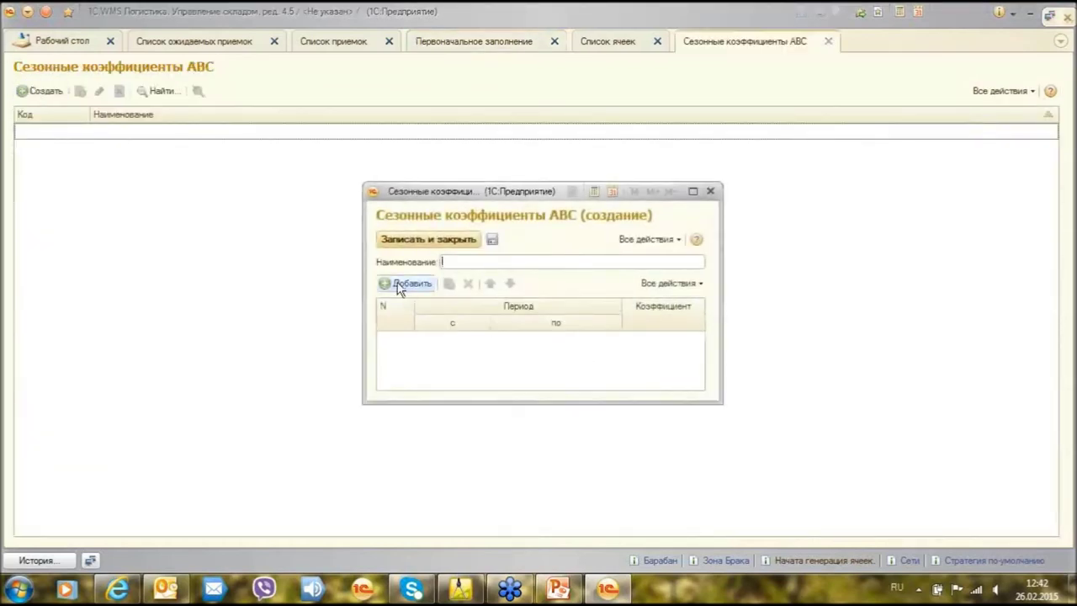
click(402, 284)
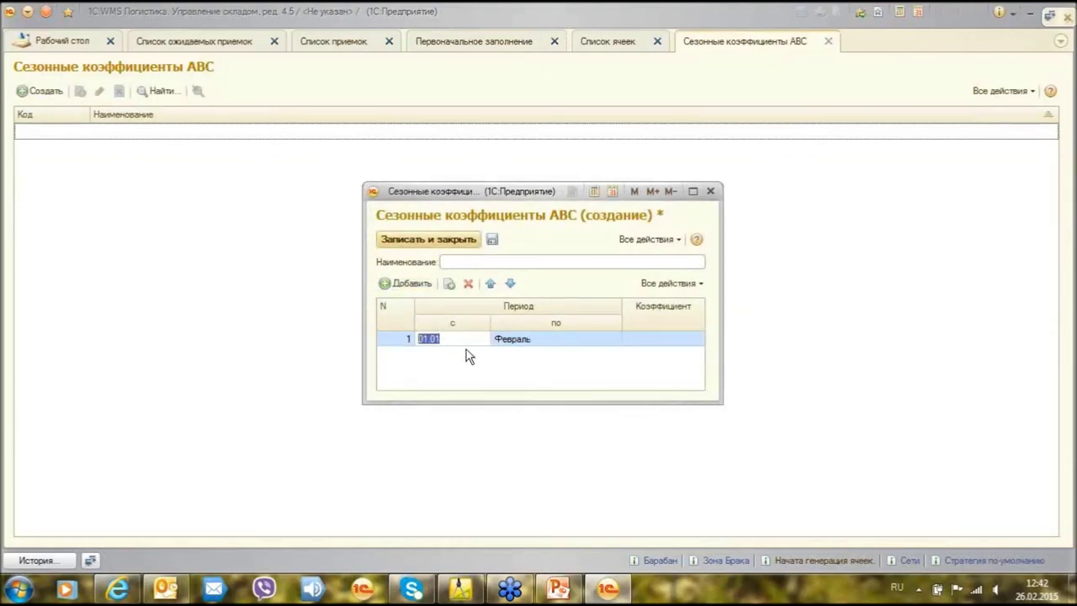
click(663, 340)
click(697, 338)
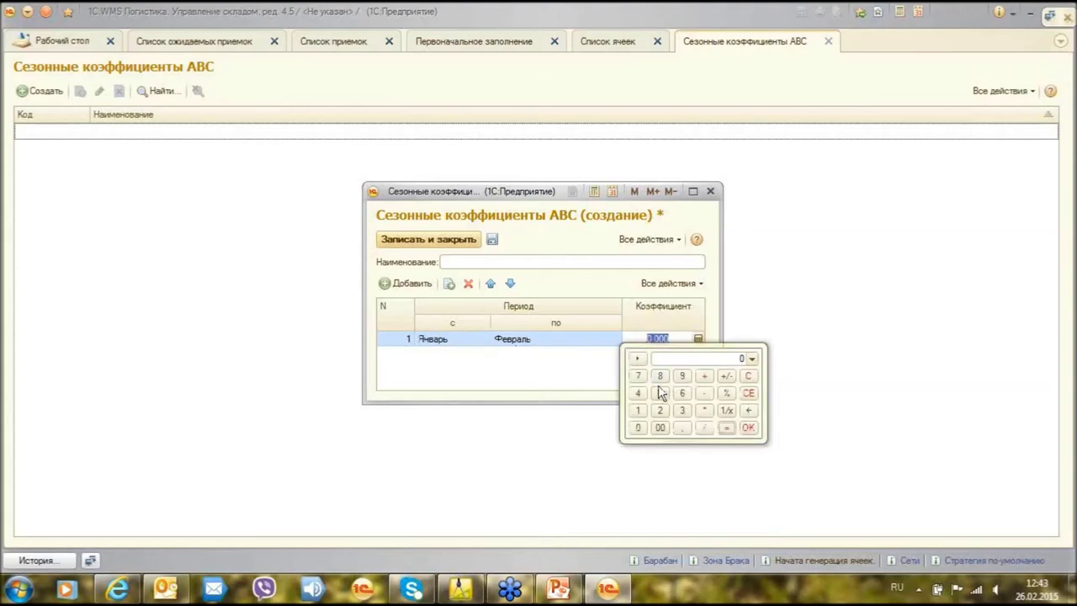
click(638, 411)
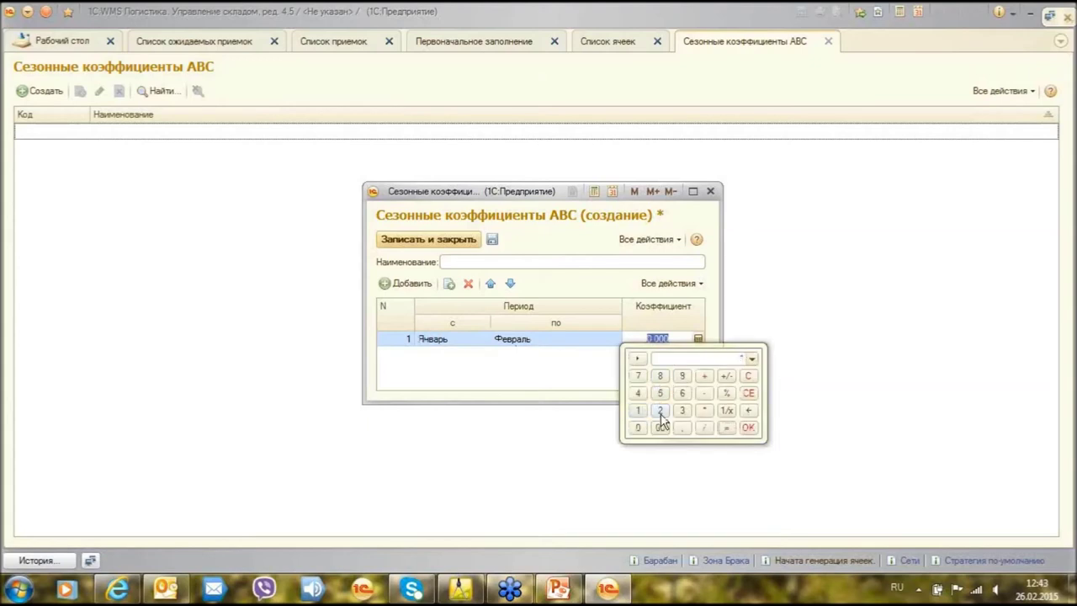
click(748, 427)
Add a February–March (Февраль–Март) period with a coefficient of 2, then save the seasonal ABC record and close its list.
click(395, 283)
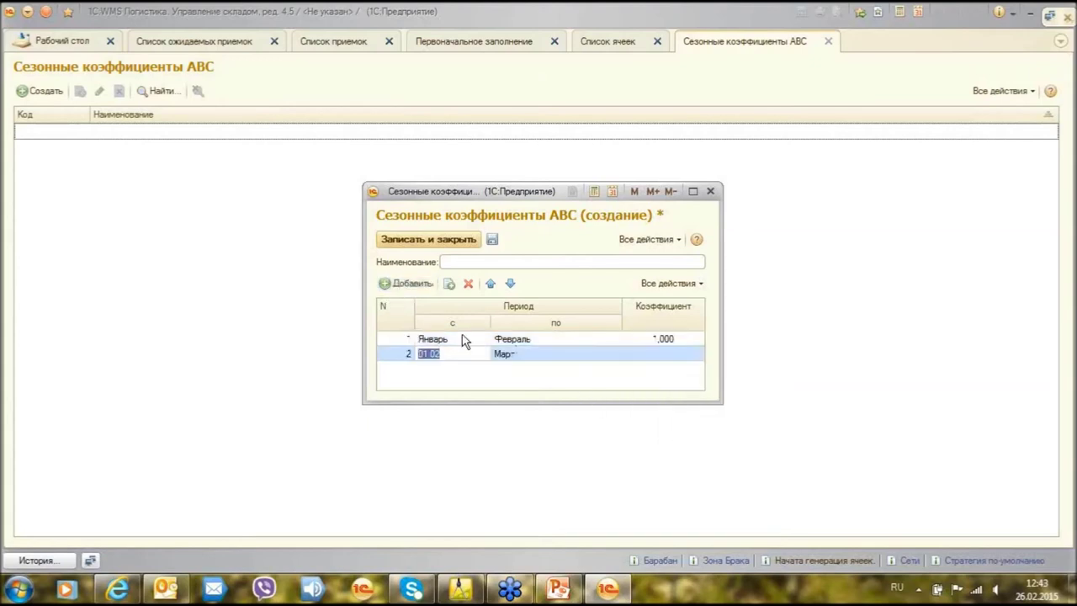
click(676, 356)
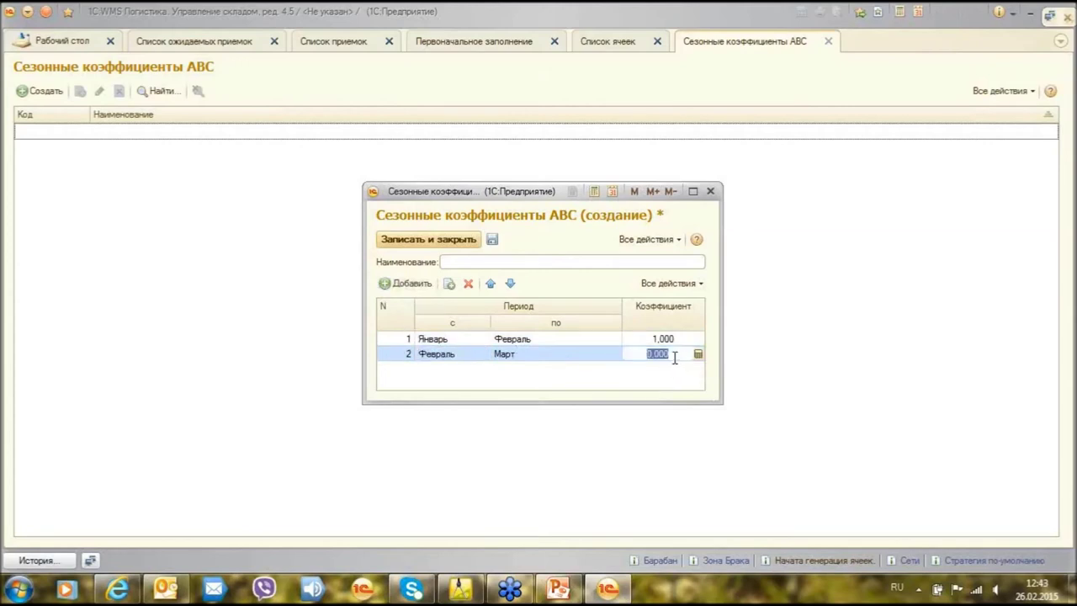
text(2)
key(Return)
click(412, 241)
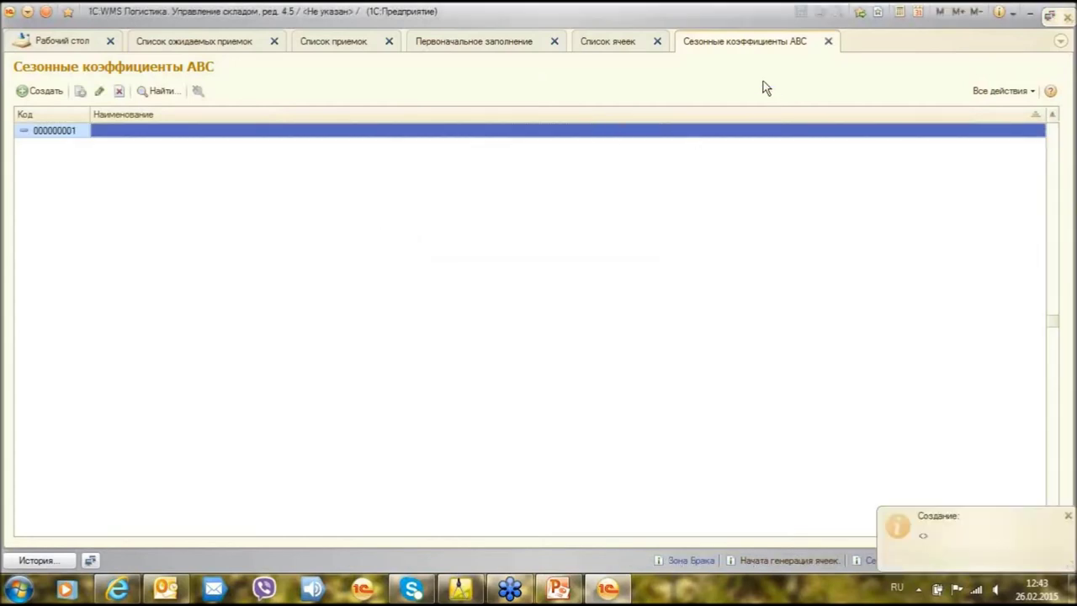
click(827, 41)
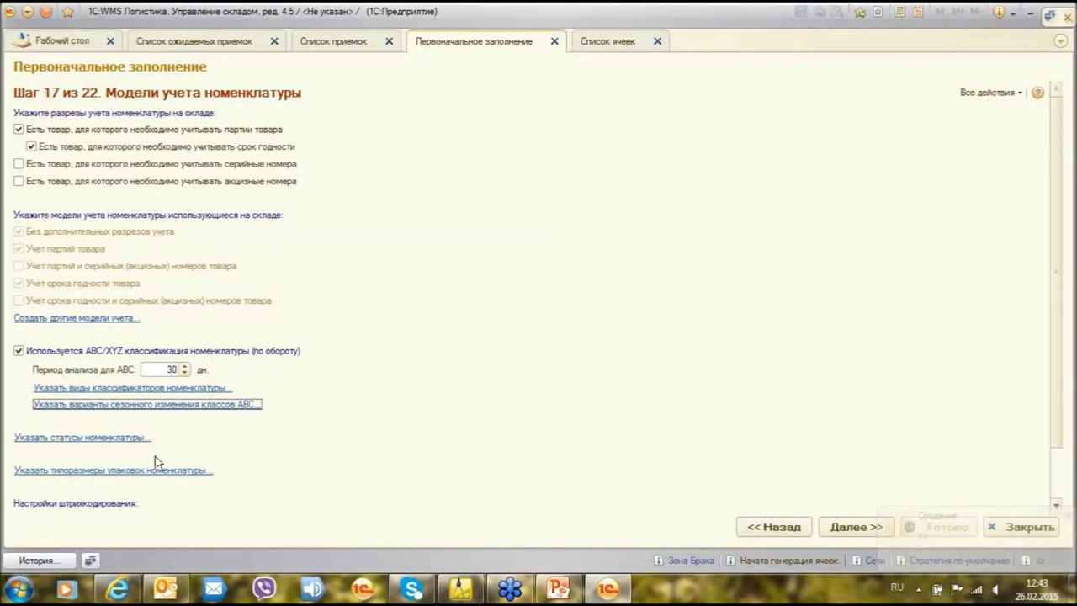
Create and save an item status named "Карантин" that is displayed in the "Приемка товара" work flow.
click(93, 437)
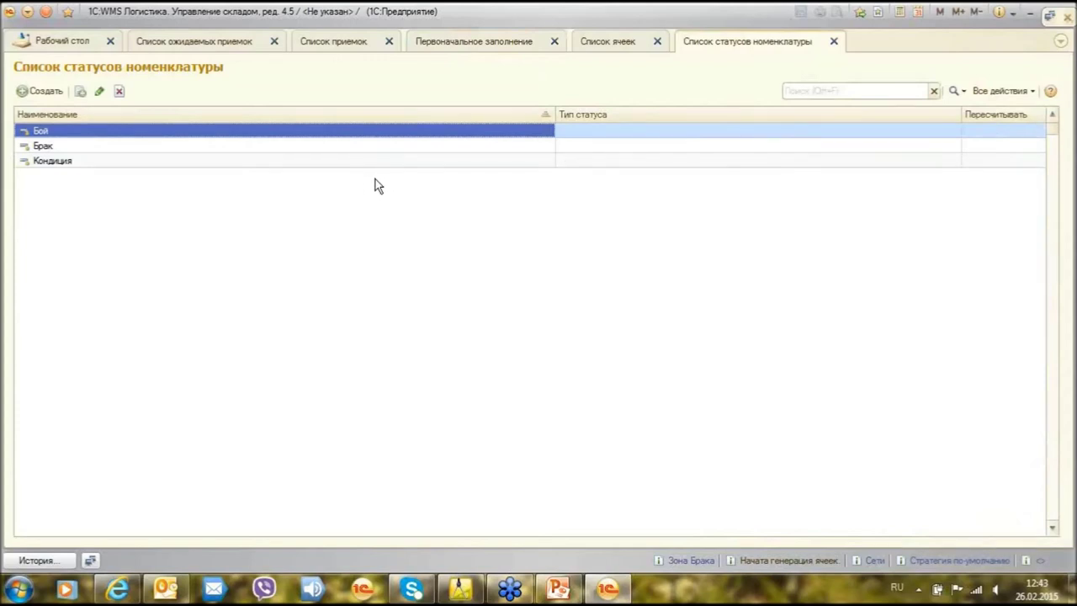
click(38, 91)
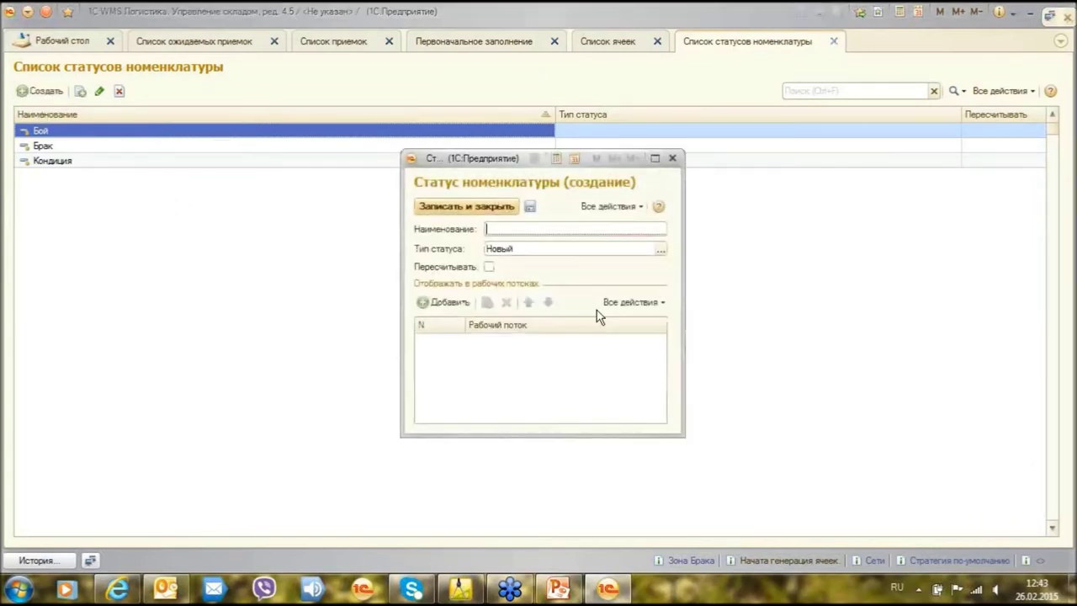
text(Карантин)
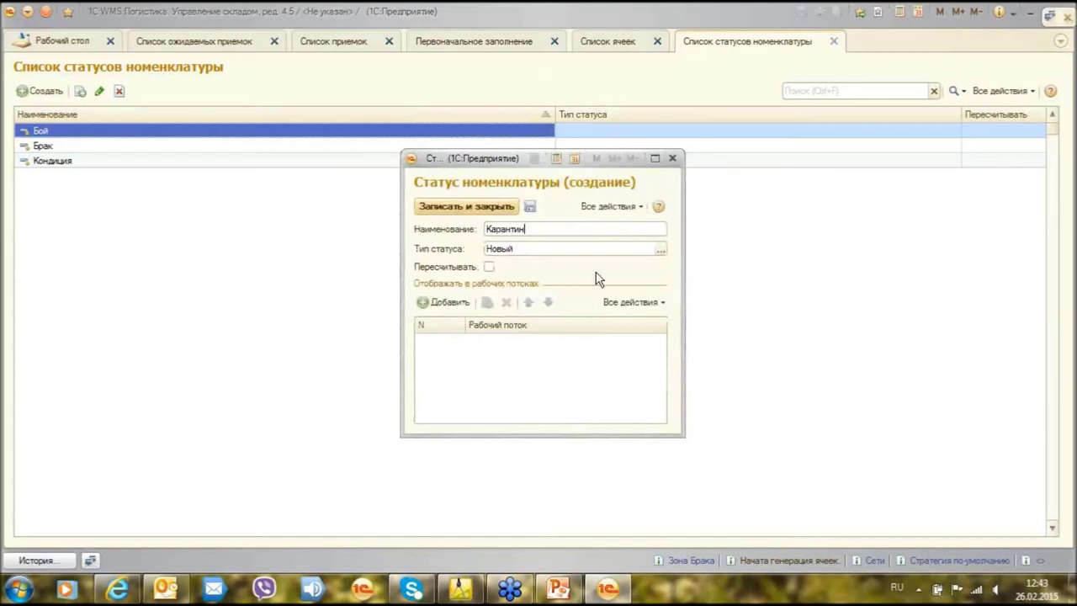
click(443, 303)
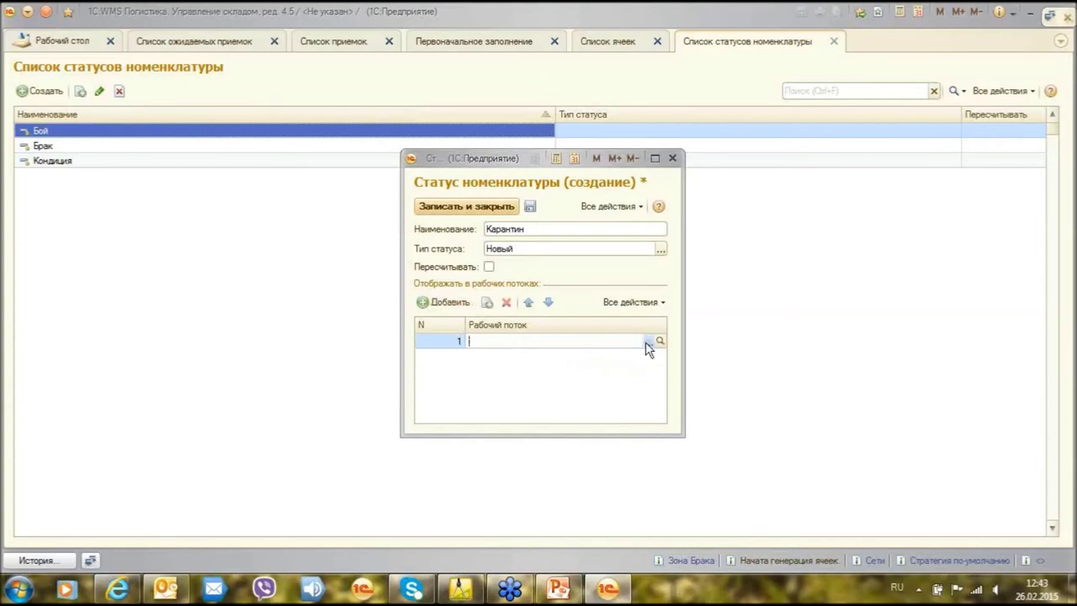
click(503, 271)
scroll(506, 293, down, 4)
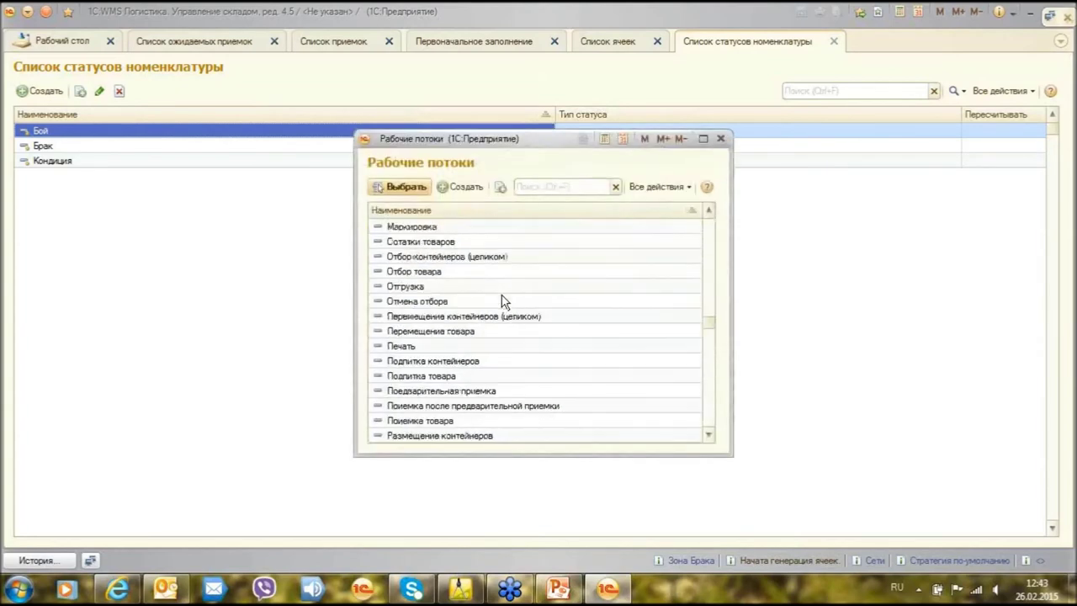
double_click(450, 421)
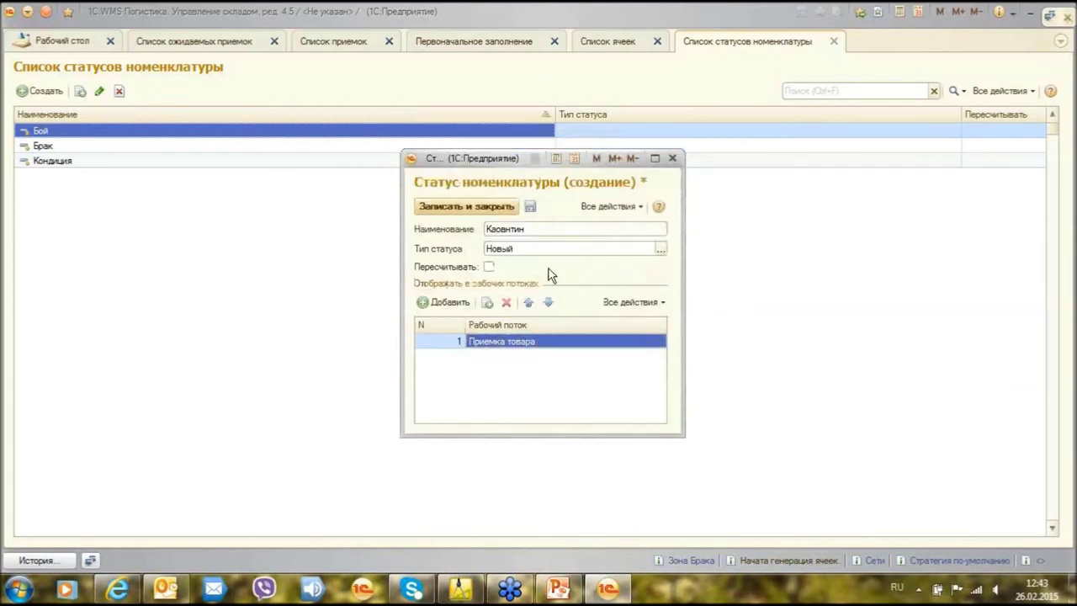
click(454, 207)
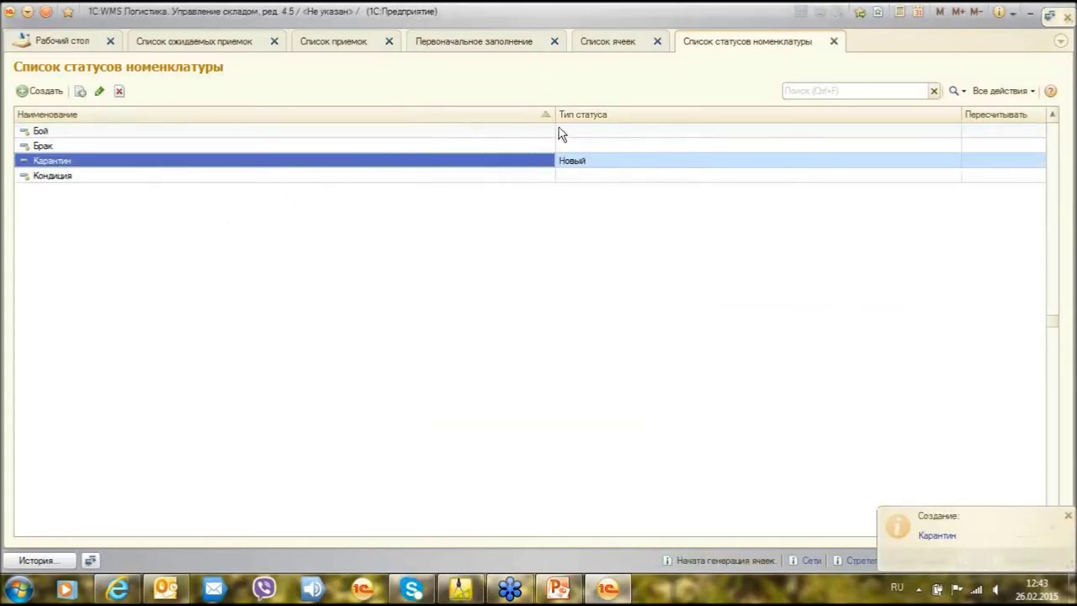
Narrow the "Наименование" column of the item status list, check the type of the "Карантин" status, and close the list.
drag(547, 113, 387, 114)
click(394, 165)
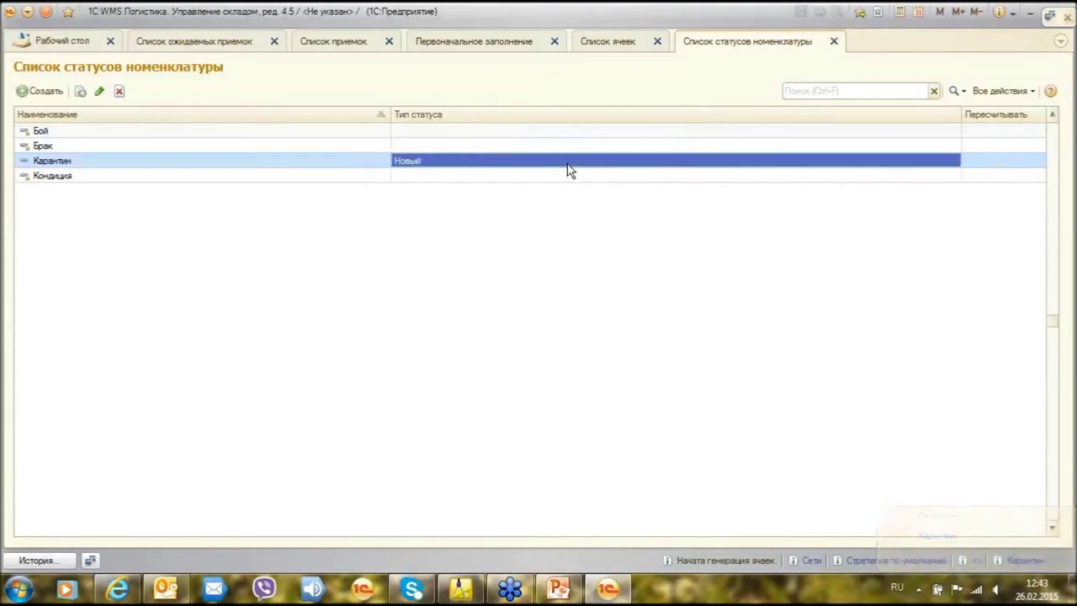
click(834, 42)
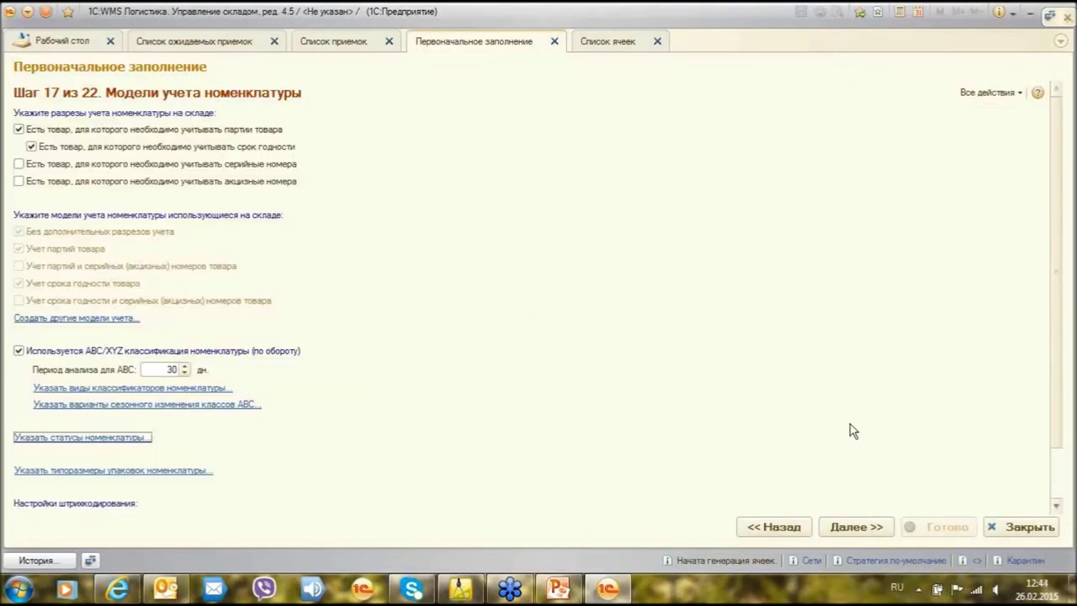
Enable non-unique barcodes for items or packages and continue to step 18 of the initial setup.
scroll(1054, 459, down, 2)
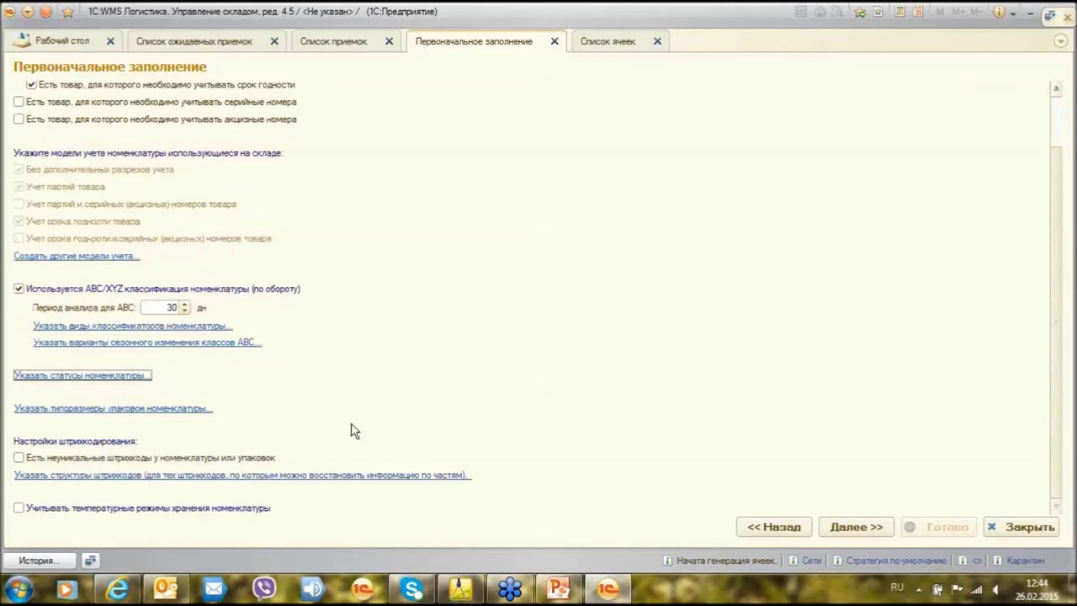
click(18, 459)
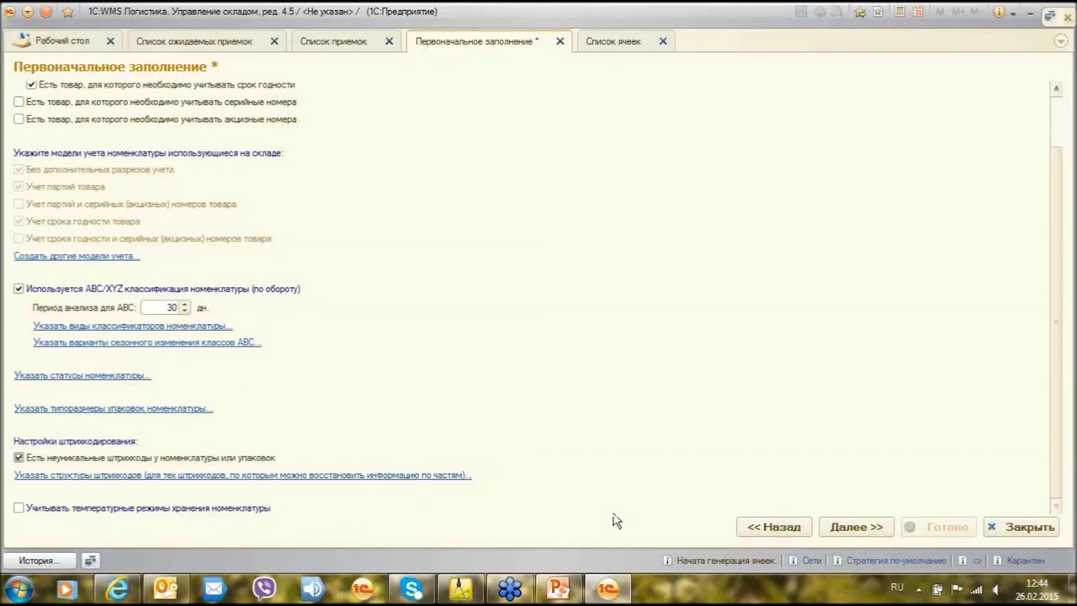
click(858, 526)
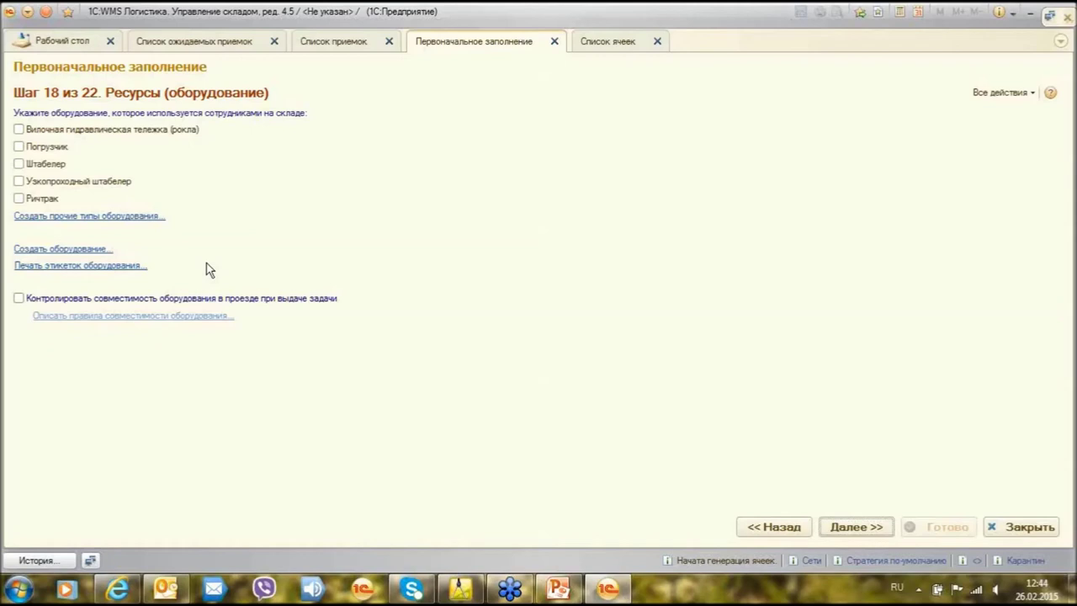
Select the pallet truck (рокла), "Погрузчик", "Штабелер" and "Ричтрак" as warehouse equipment, and enable aisle compatibility control when tasks are issued.
click(18, 147)
click(18, 164)
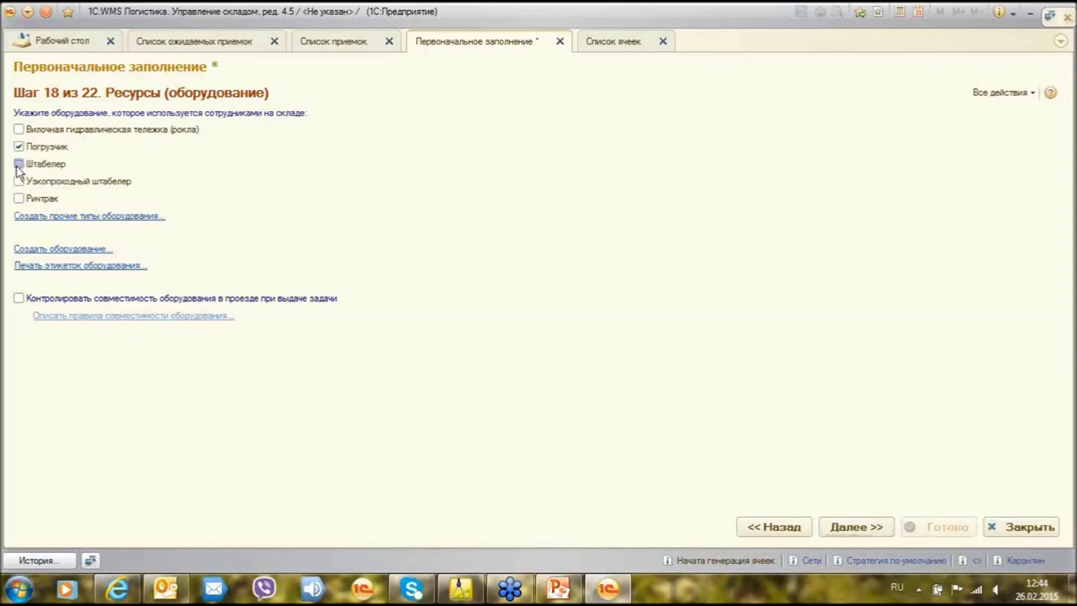
click(19, 129)
click(19, 199)
click(18, 298)
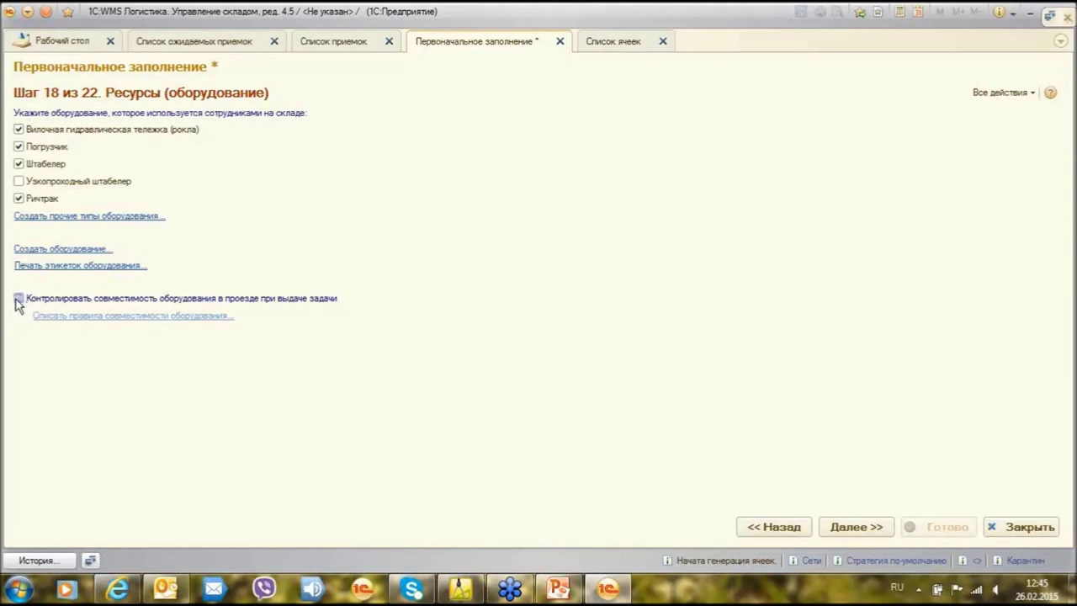
Start a new equipment type compatibility rule and look through the equipment types and their blocking column.
click(169, 320)
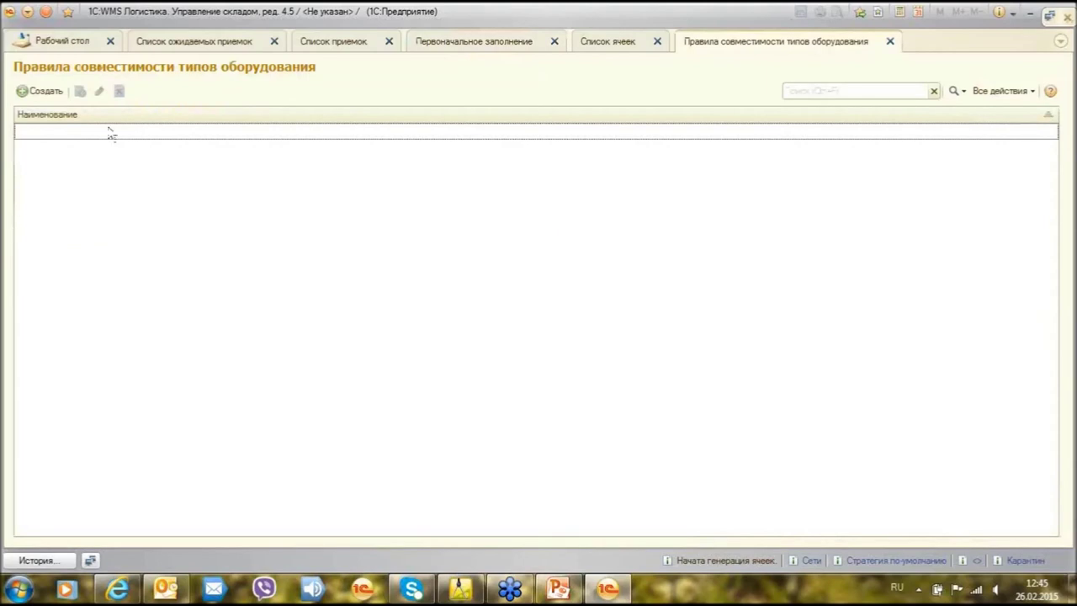
click(37, 90)
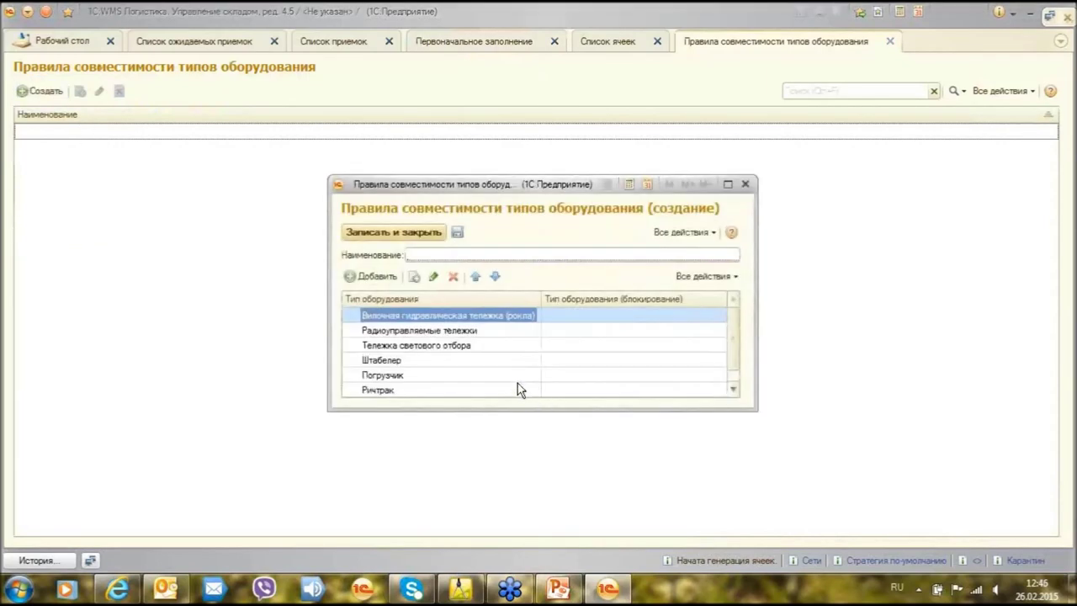
click(469, 374)
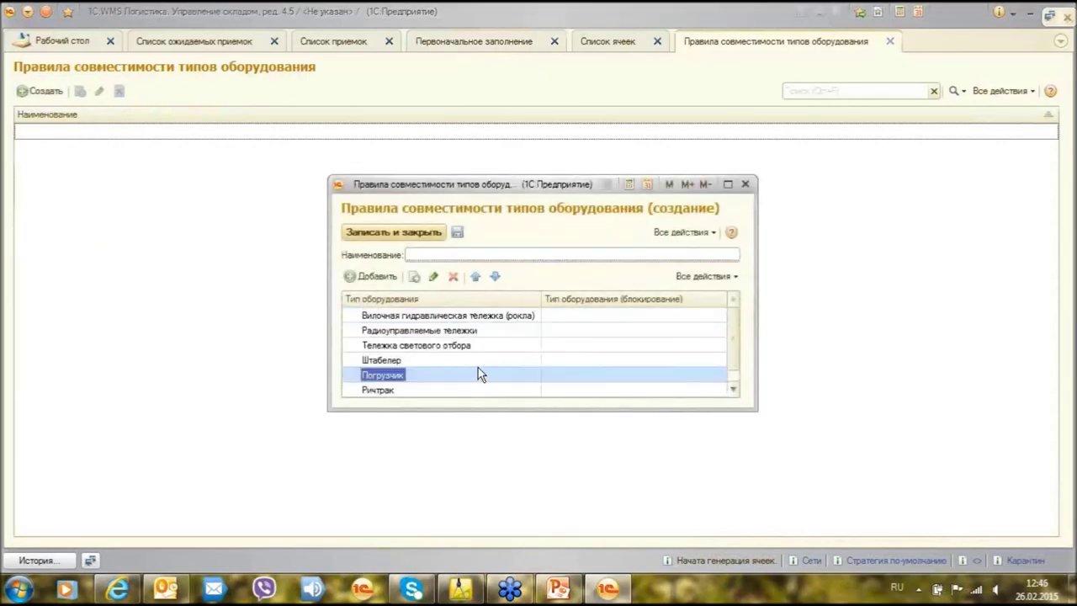
click(584, 365)
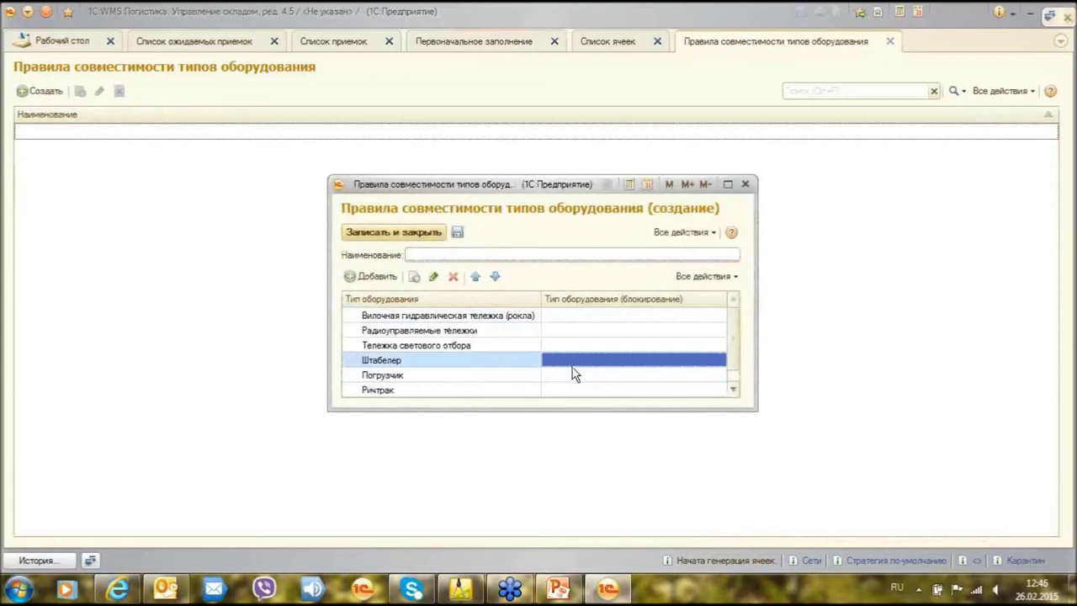
scroll(572, 373, down, 1)
click(572, 376)
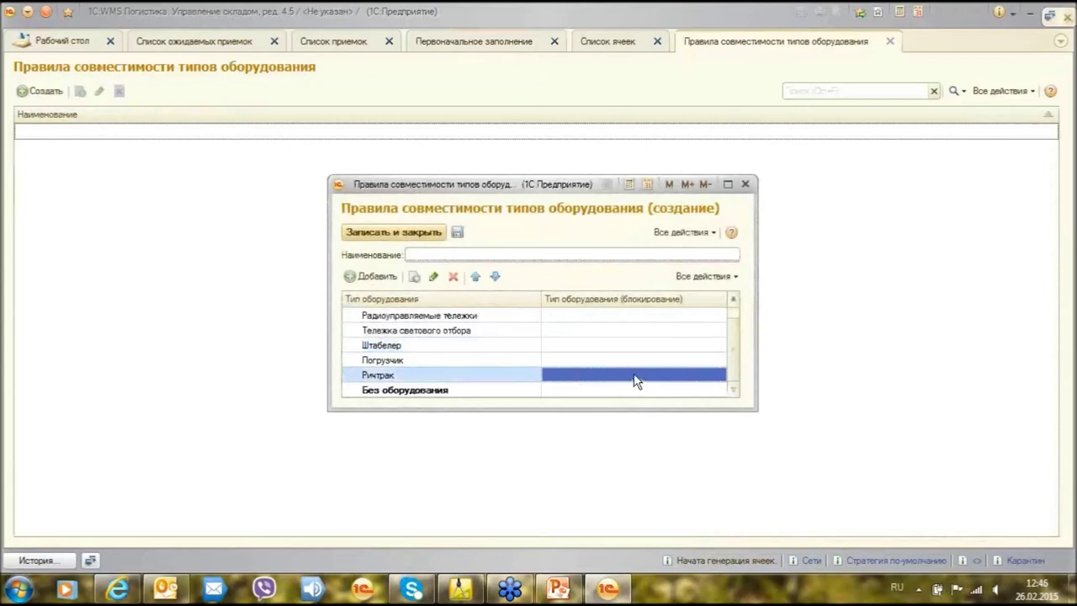
Name the compatibility rule "Погрузчик", save it and close the rule list, and continue to step 19 of the initial setup.
click(513, 255)
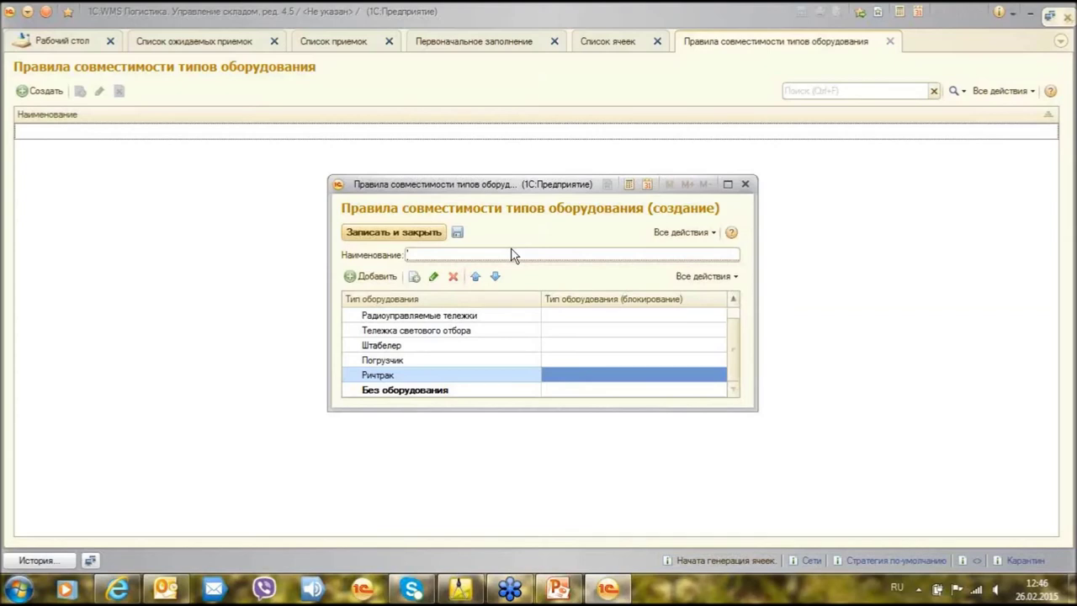
text(Погрузчик)
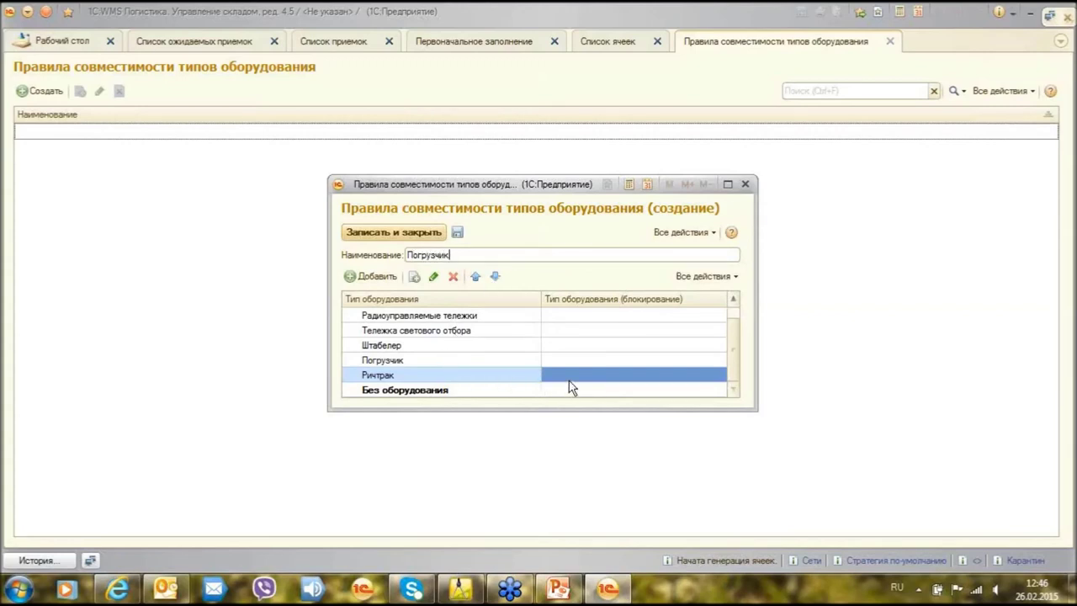
double_click(537, 383)
click(370, 234)
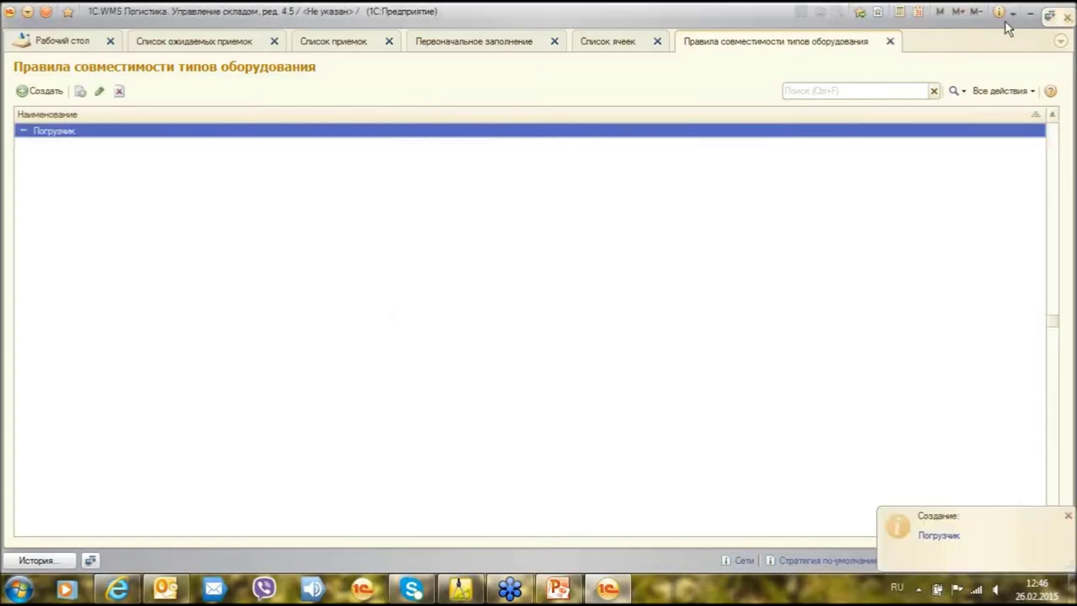
click(890, 41)
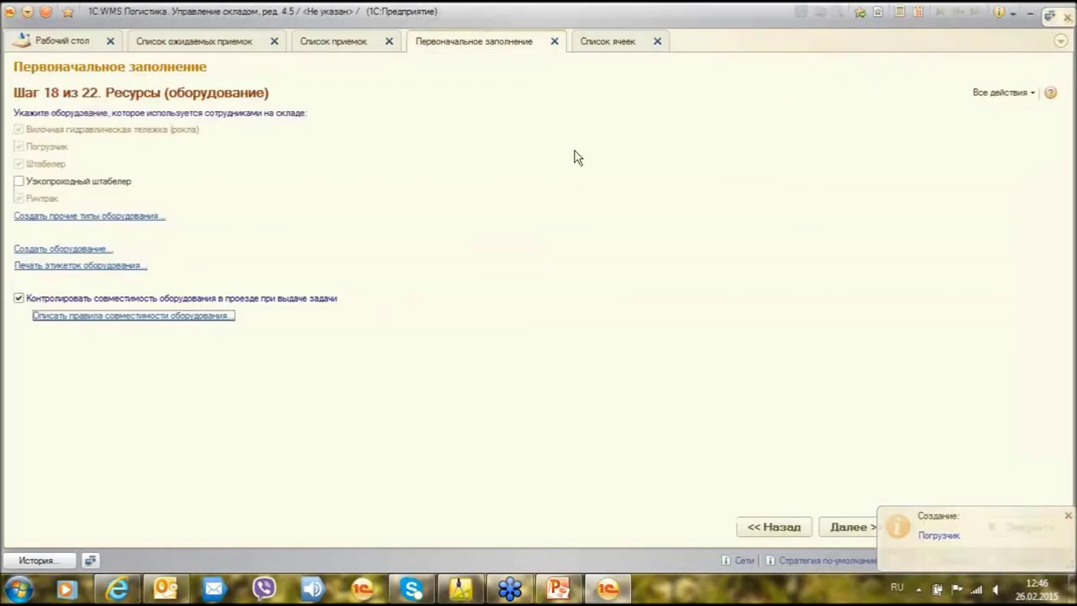
click(851, 527)
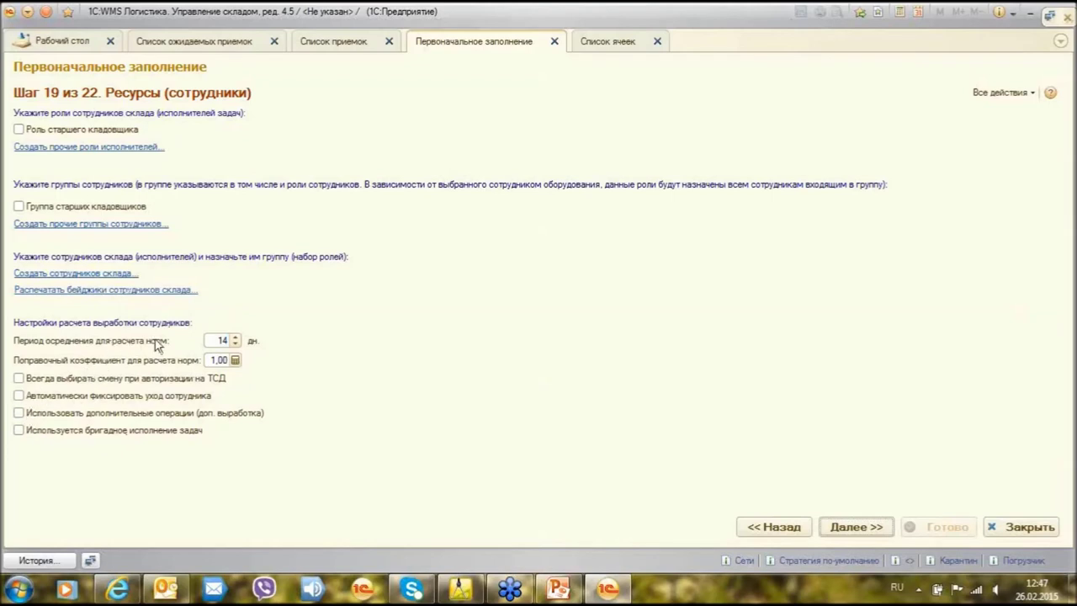
Adjust the norm averaging period, enable automatic departure recording, additional operations and team task execution, and continue to step 20.
click(237, 339)
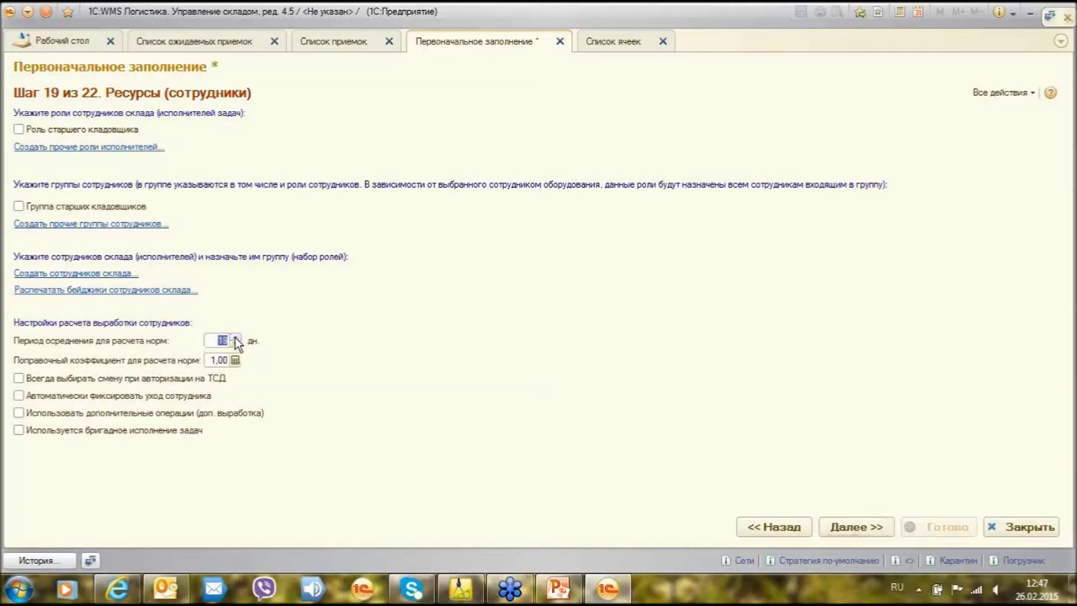
click(236, 339)
click(236, 339)
click(19, 397)
click(18, 413)
click(18, 431)
click(862, 527)
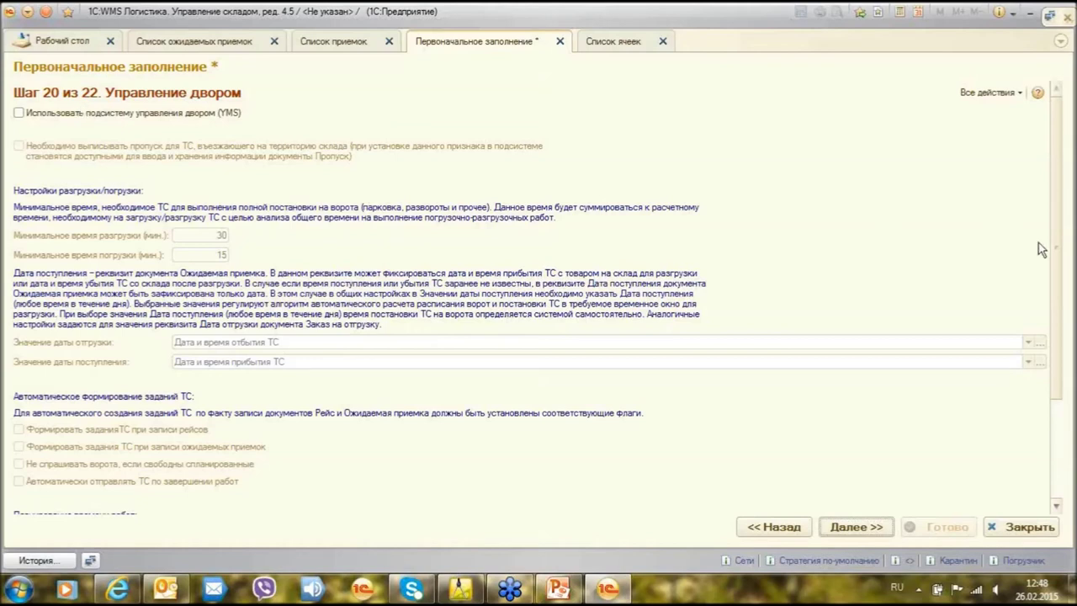
Look through the yard management settings without enabling the YMS subsystem and continue to step 21 of the initial setup.
drag(1059, 292, 1059, 342)
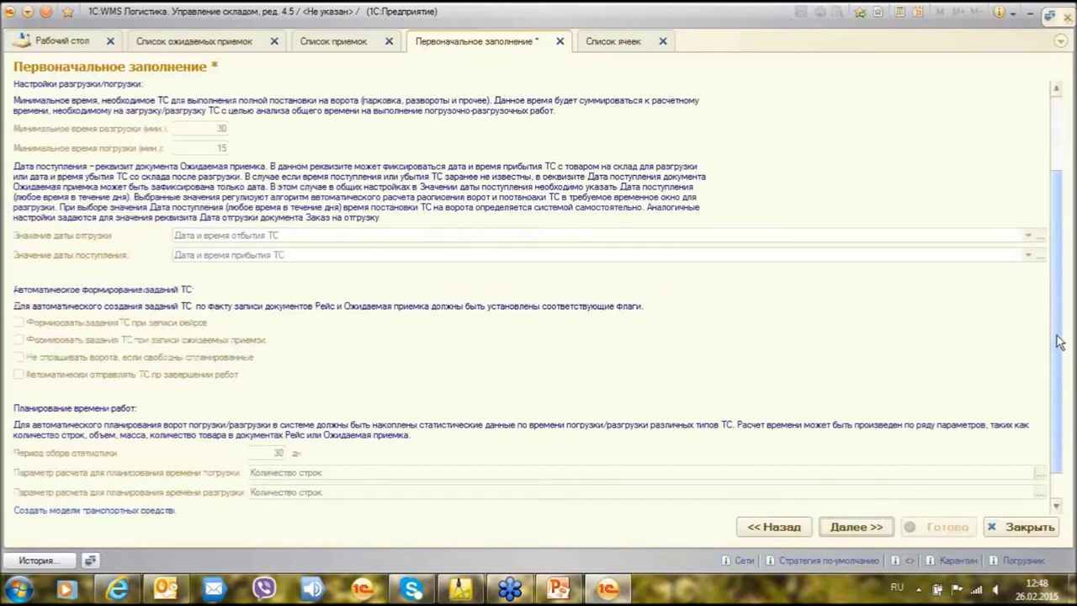
scroll(574, 276, up, 2)
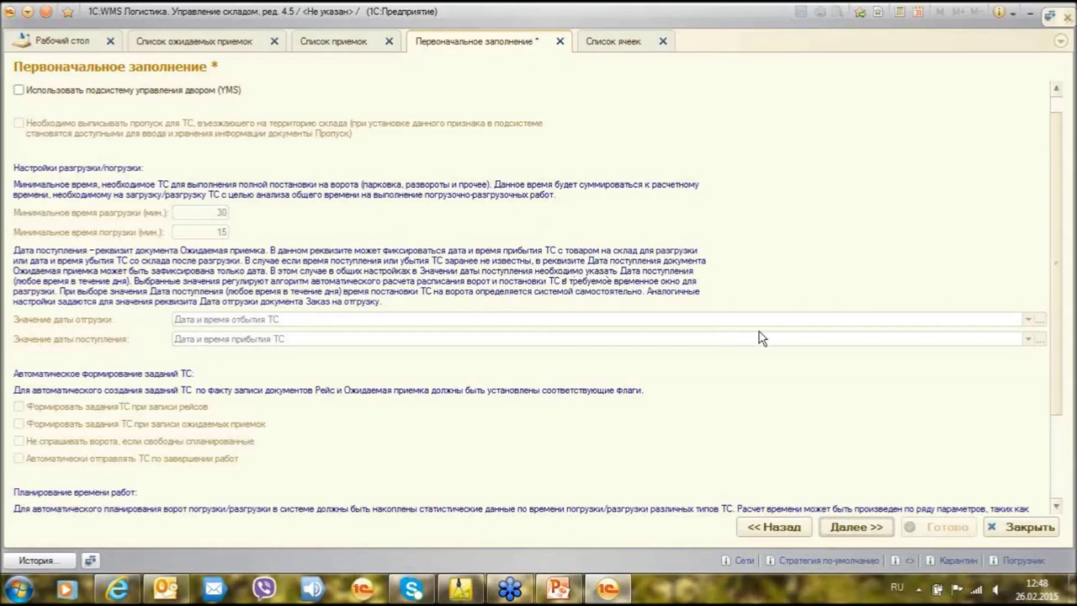
drag(1057, 305, 1057, 389)
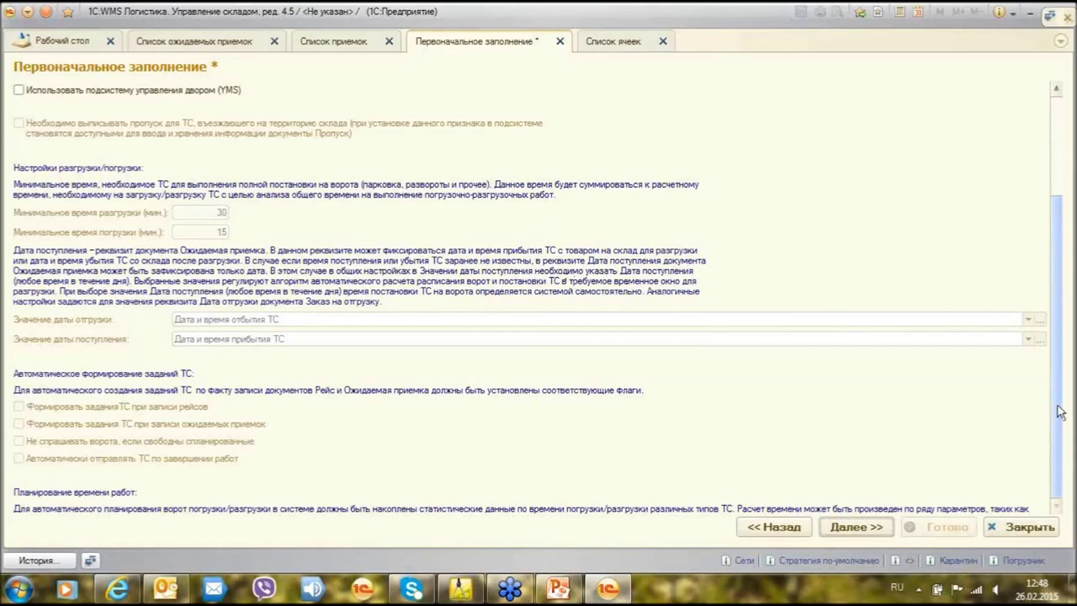
click(858, 529)
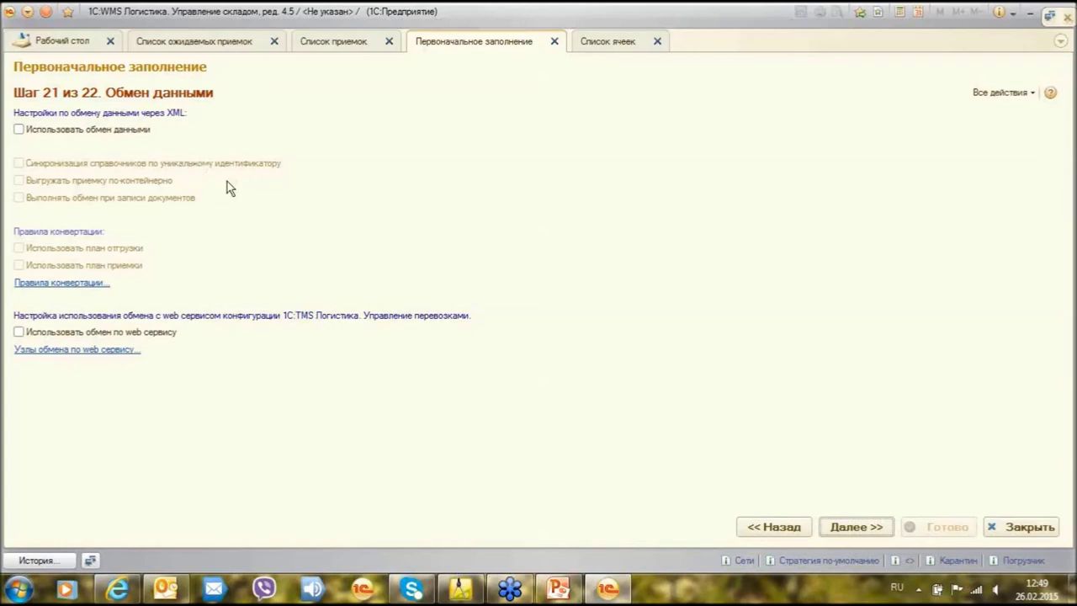
Enable XML data exchange with identifier synchronization, per-container receipt export, exchange on document saving, and shipment and receipt plans, and continue to step 22.
click(19, 129)
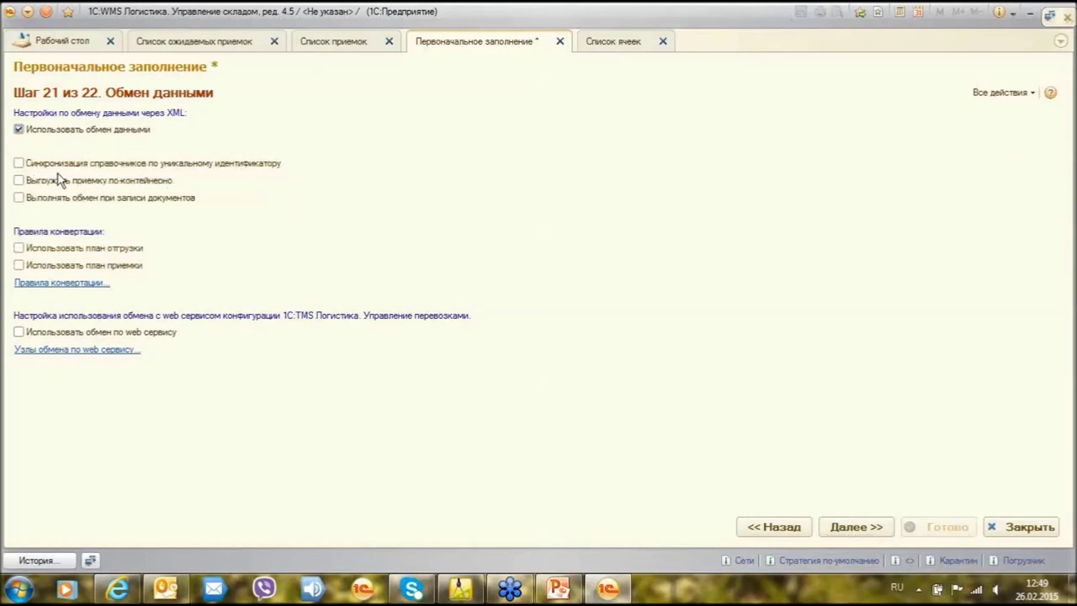
click(18, 164)
click(19, 180)
click(18, 197)
click(19, 249)
click(19, 266)
click(854, 528)
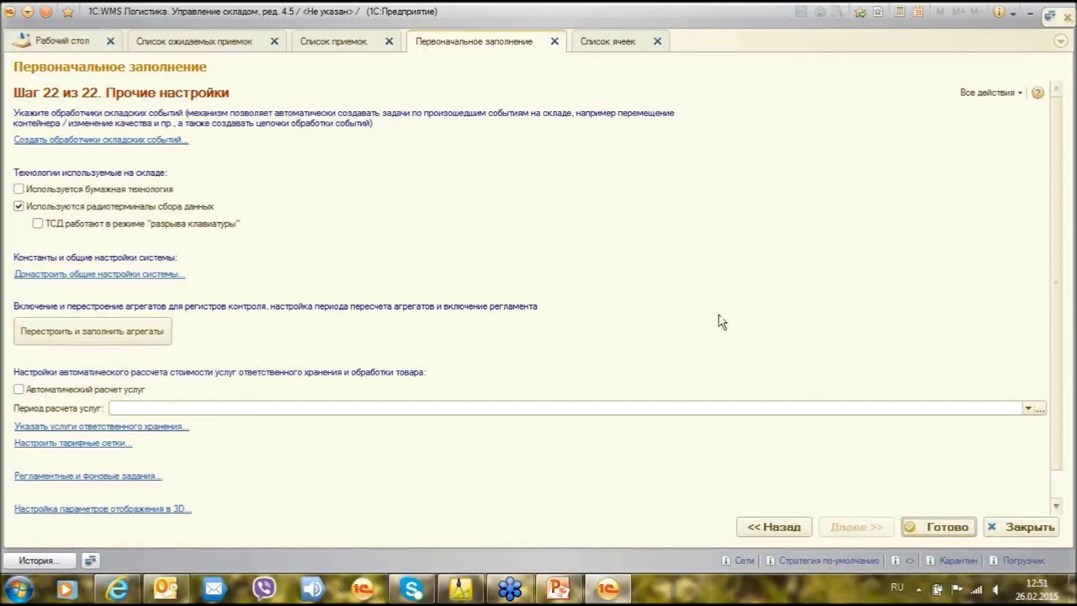
Open the warehouse event handlers and examine the source action types and processing algorithms of the base settings.
click(149, 143)
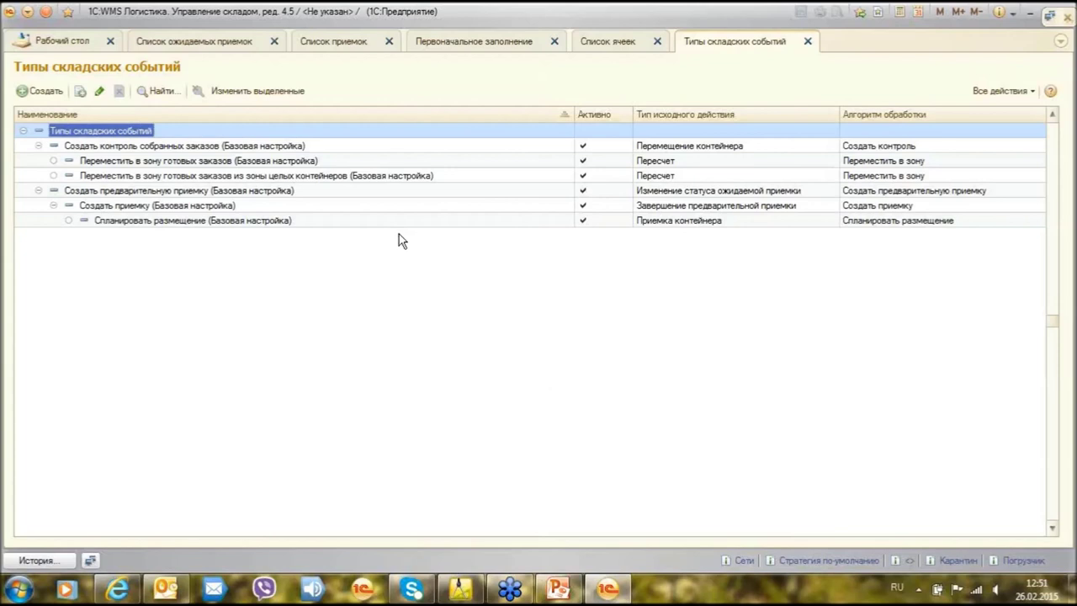
click(372, 164)
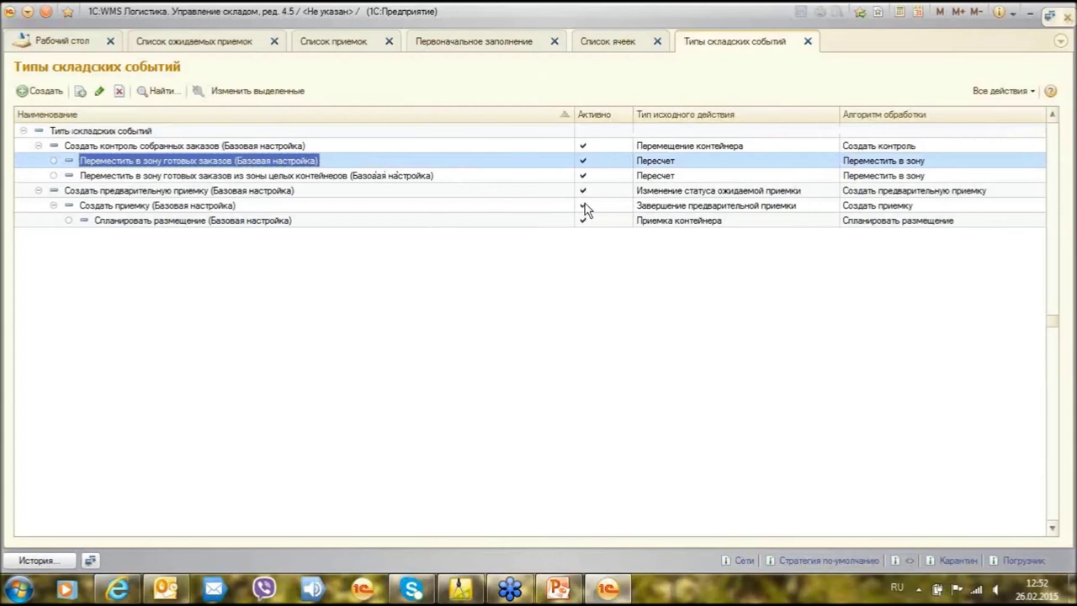
click(659, 210)
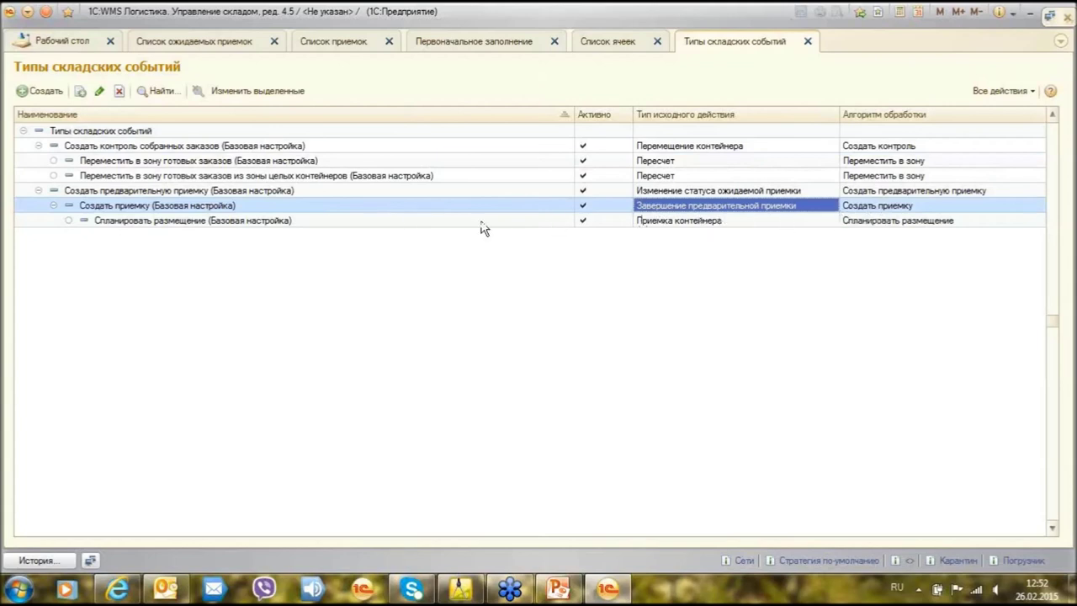
click(382, 221)
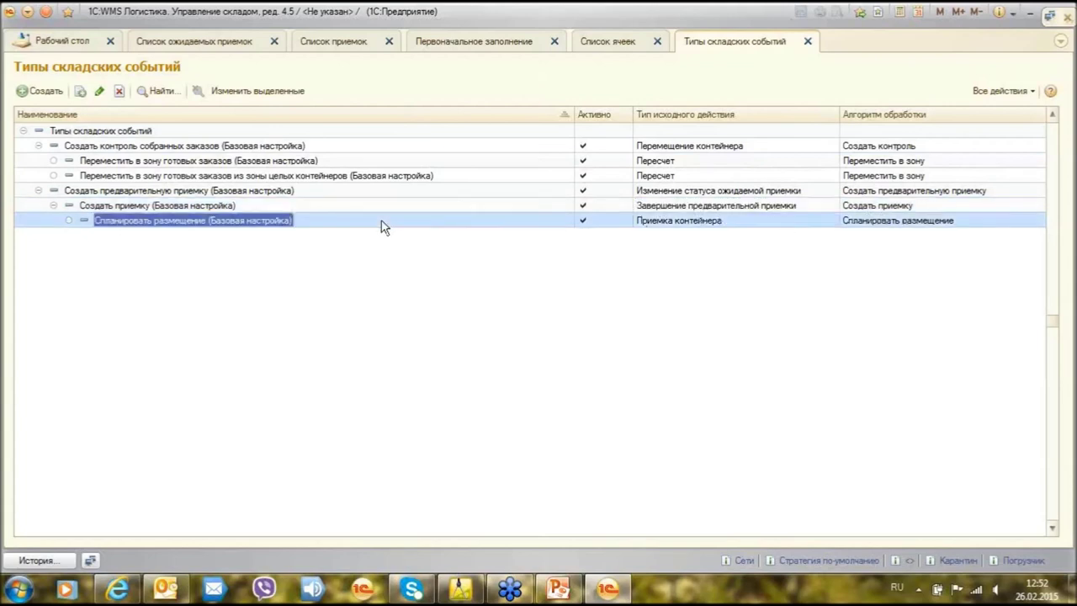
click(677, 222)
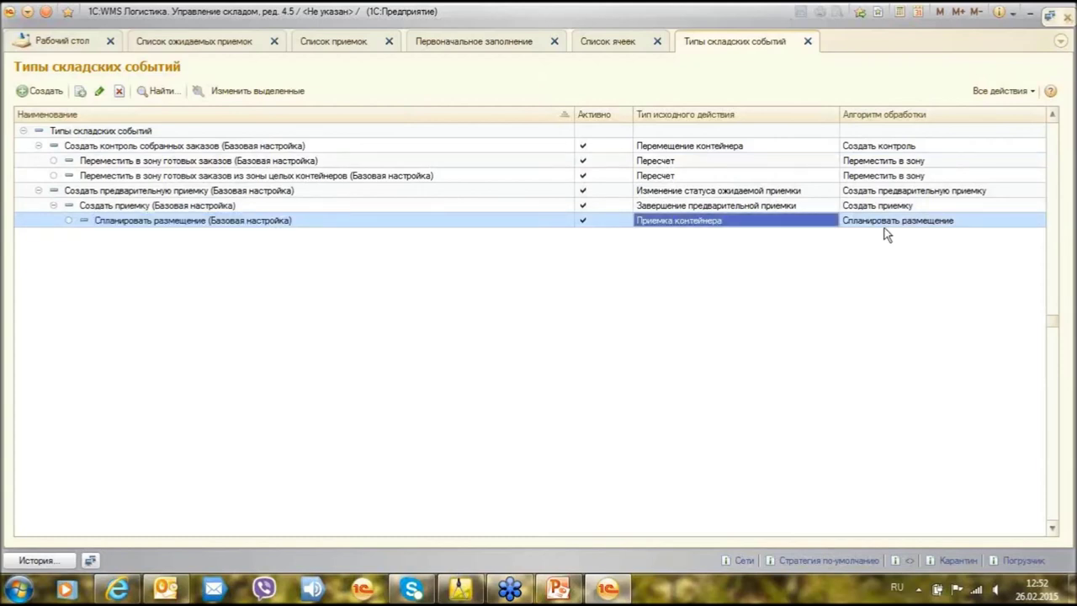
click(512, 224)
Inspect the "Спланировать размещение (Базовая настройка)" event type, and close it and the event type list without changes.
double_click(266, 221)
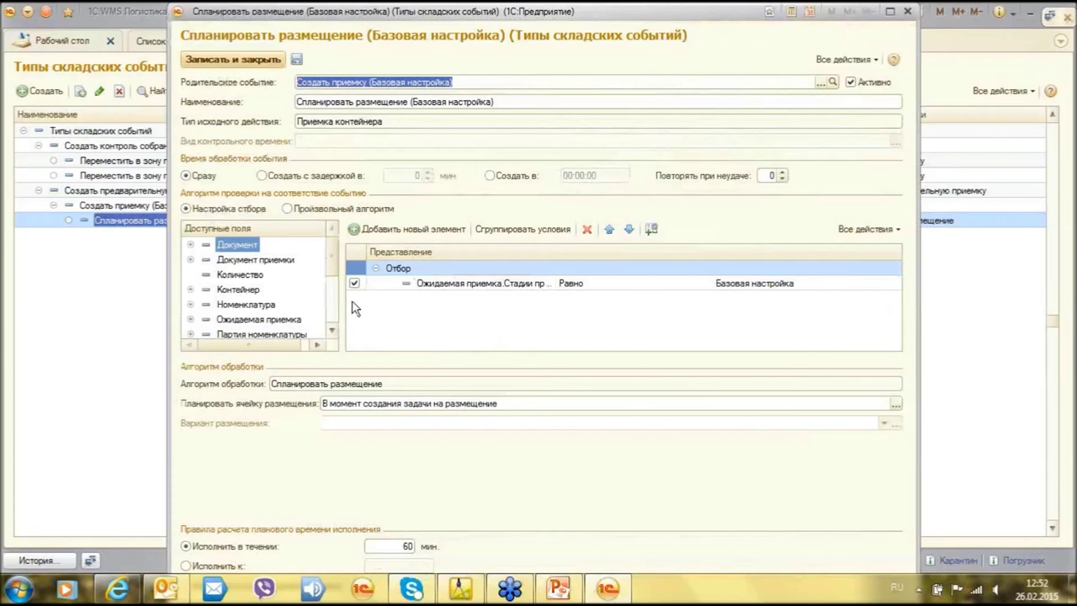
drag(335, 267, 353, 245)
click(907, 10)
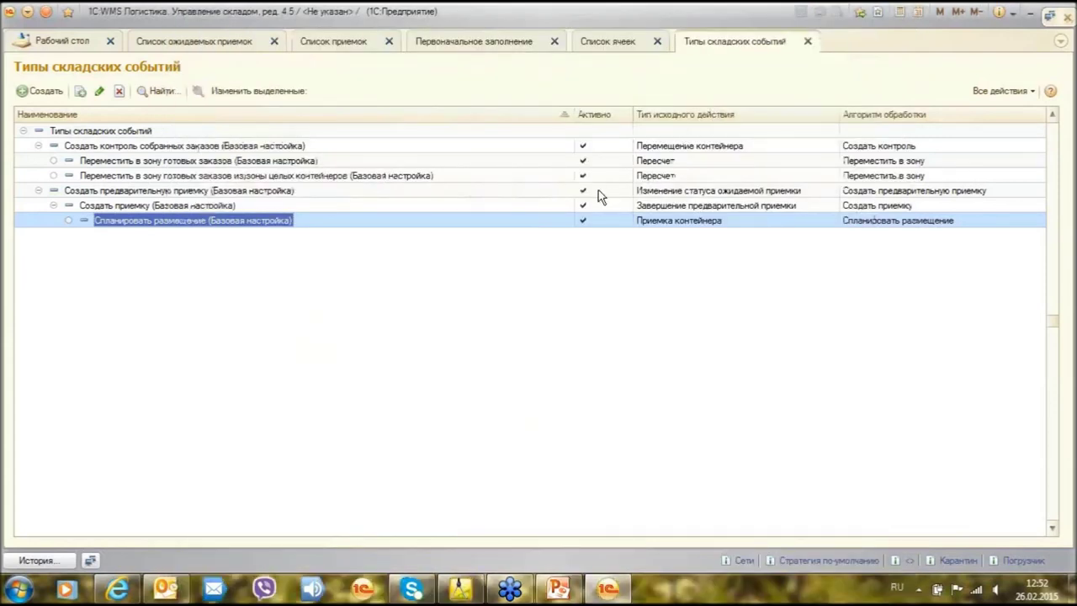
click(542, 187)
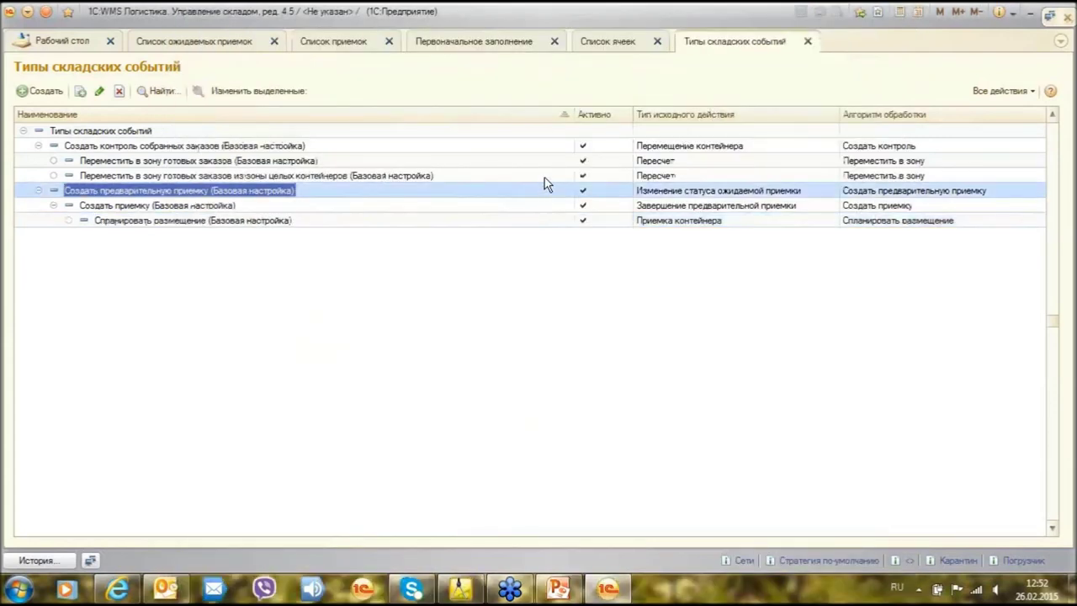
click(808, 42)
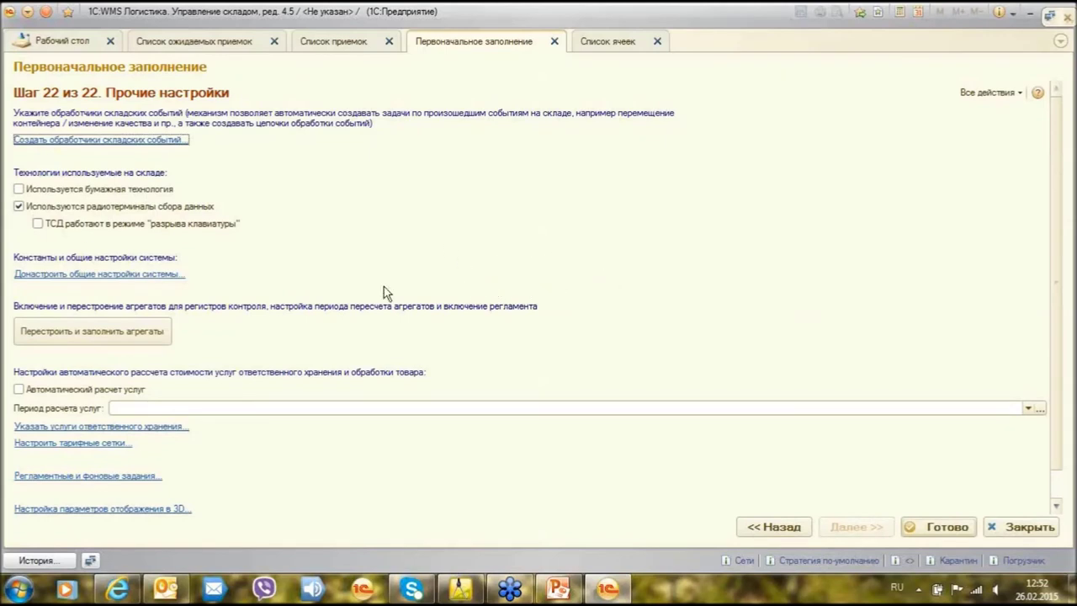
Open the general system settings and examine the "Нормативно справочная информация" parameters.
click(140, 275)
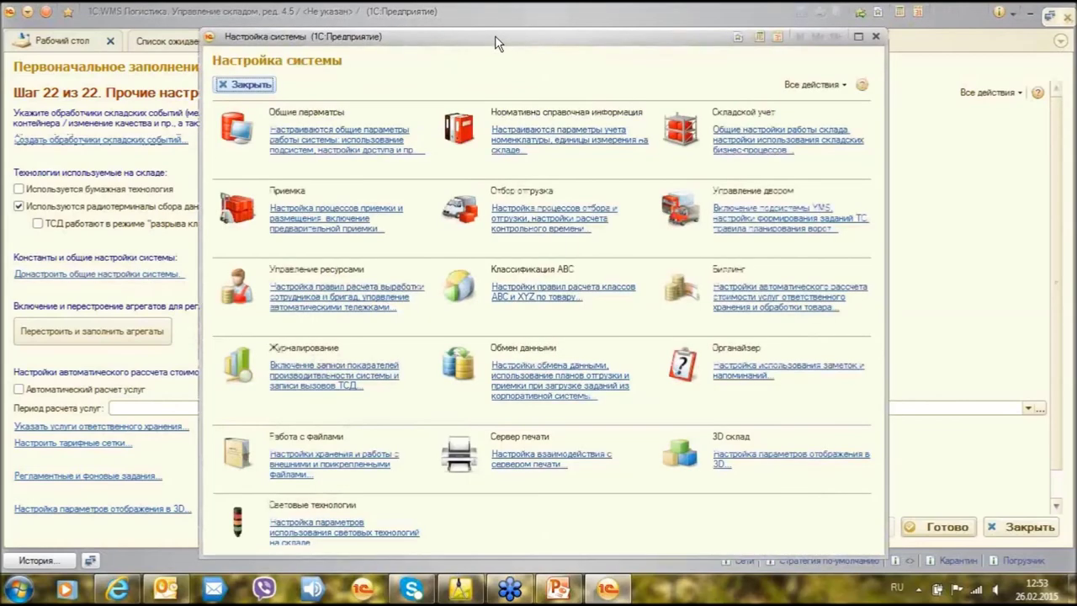
drag(494, 35, 380, 16)
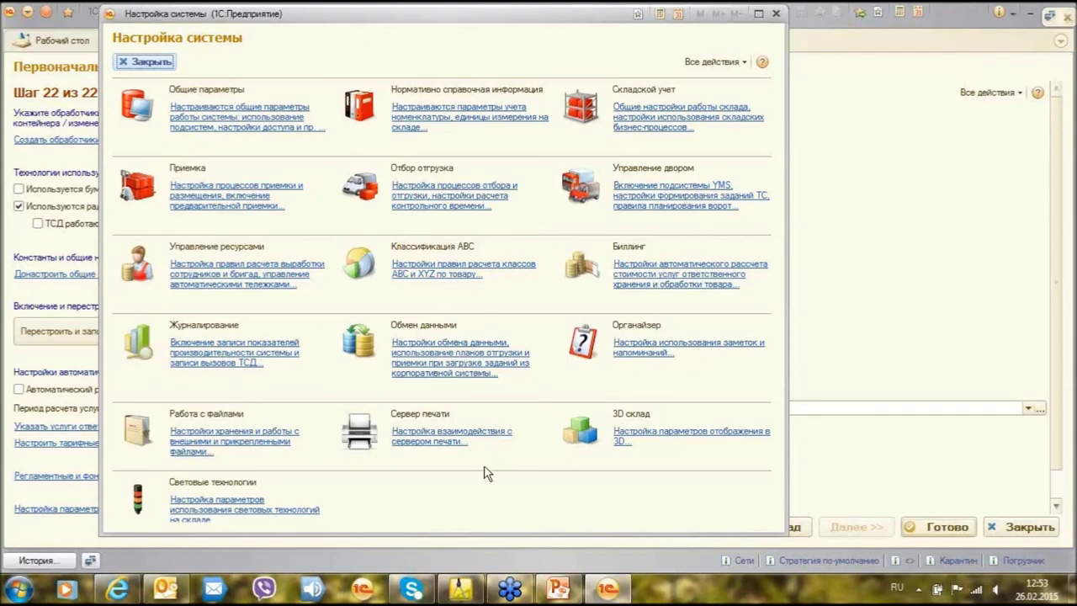
click(423, 121)
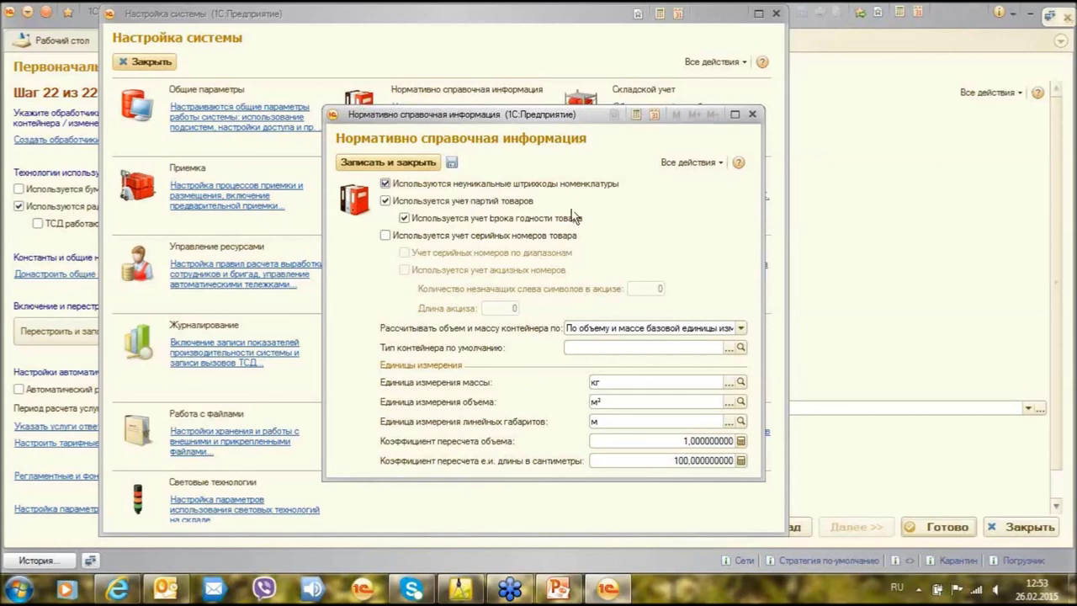
click(752, 113)
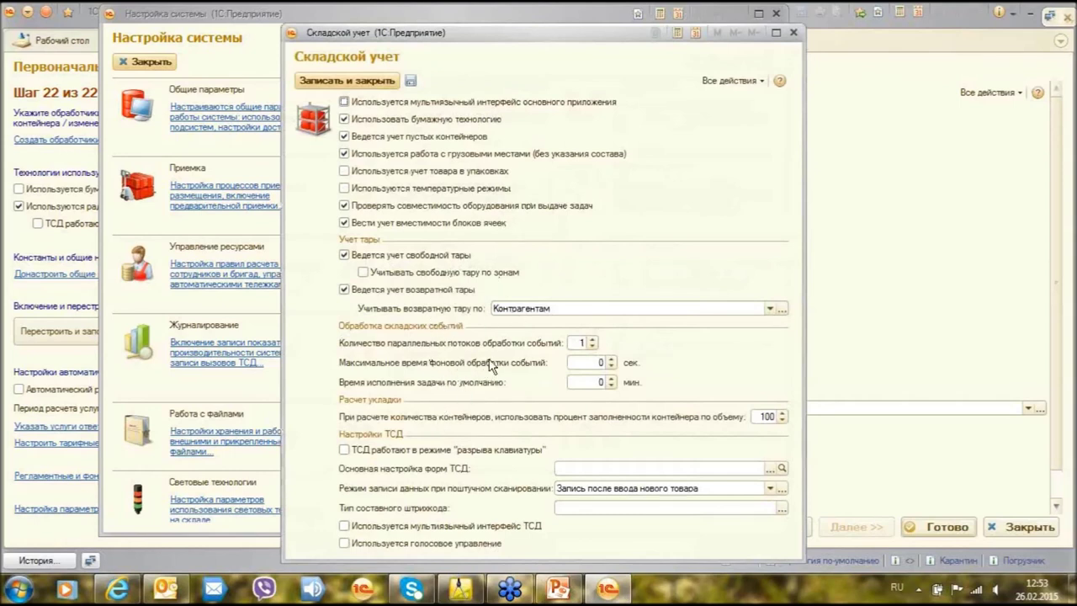
Try enabling the multilingual data terminal (ТСД) interface in the "Складской учет" settings and discard the change.
click(344, 526)
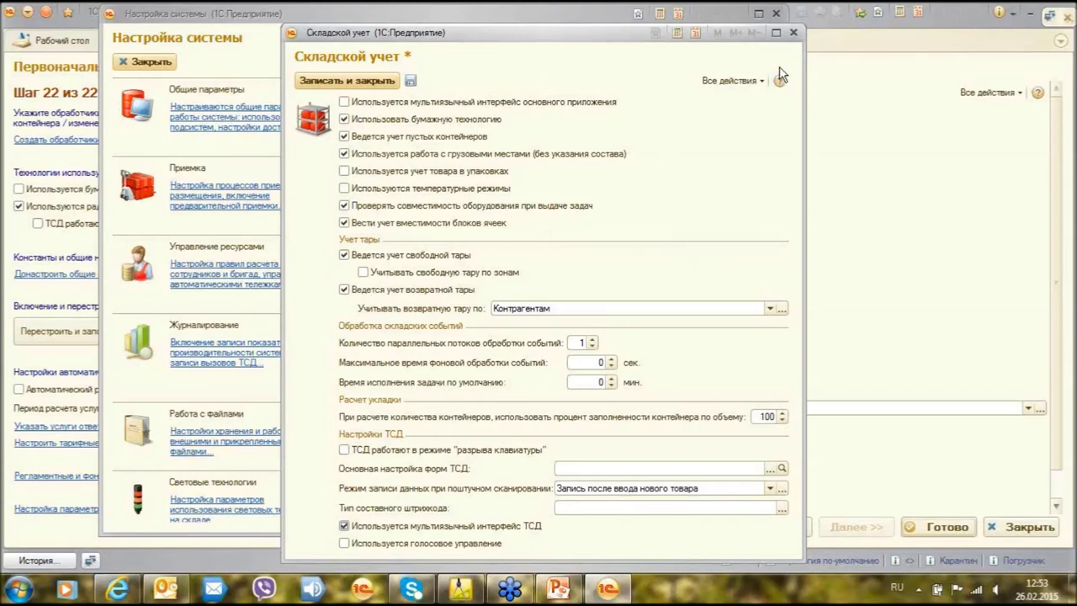
click(795, 35)
click(546, 306)
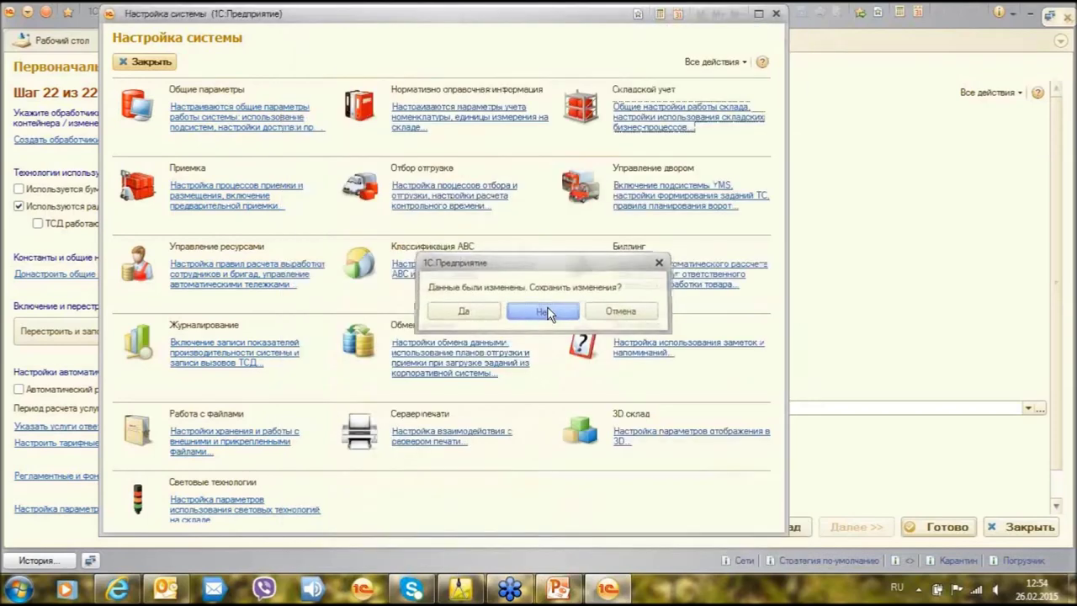
Examine the "Приемка" process settings, and close them and the system settings without changes.
click(227, 196)
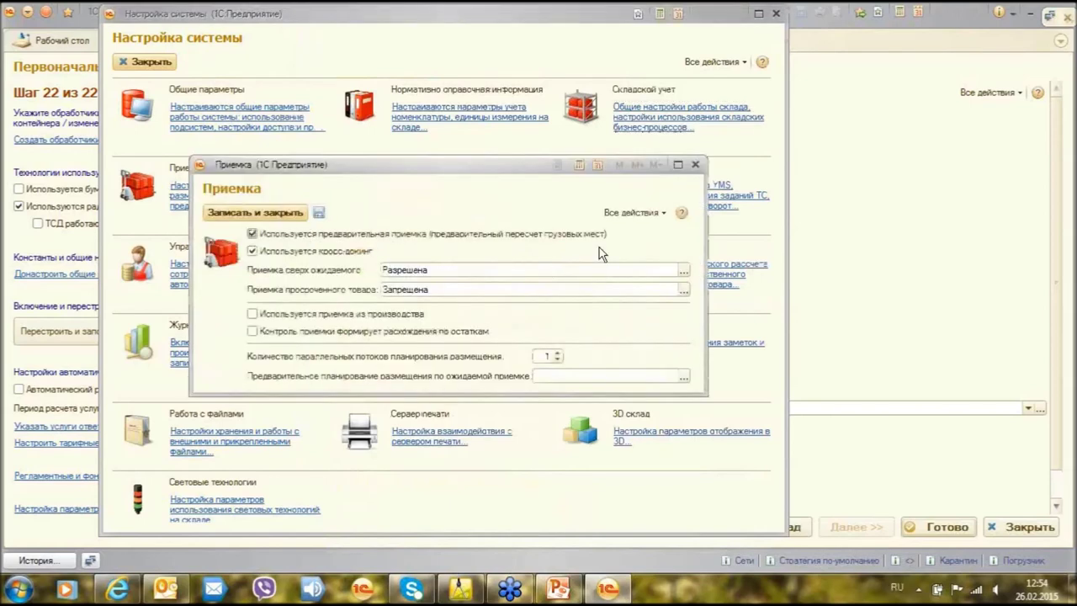
click(696, 166)
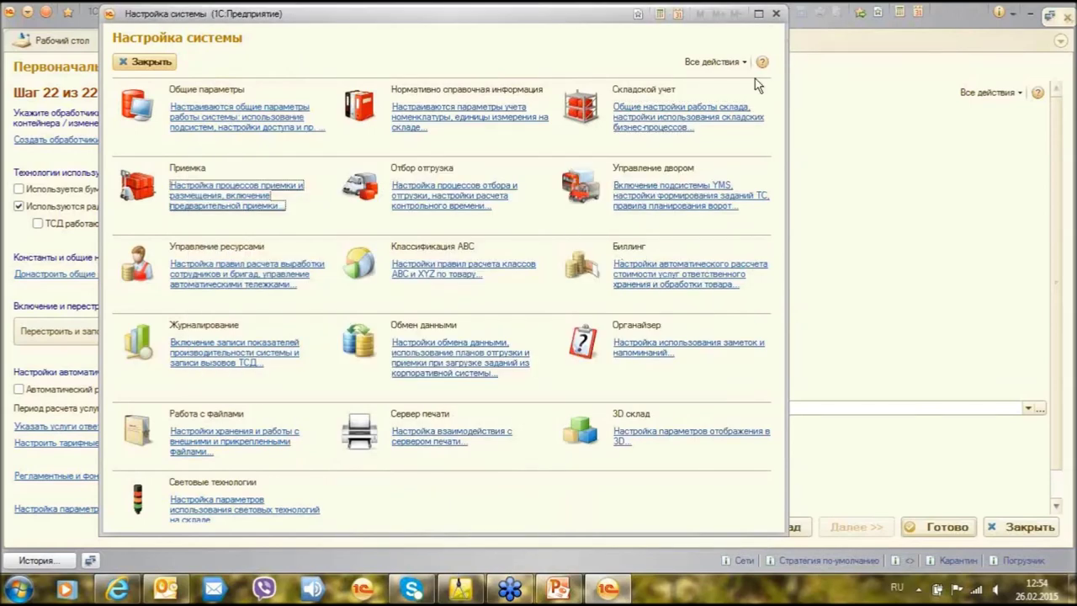
click(776, 14)
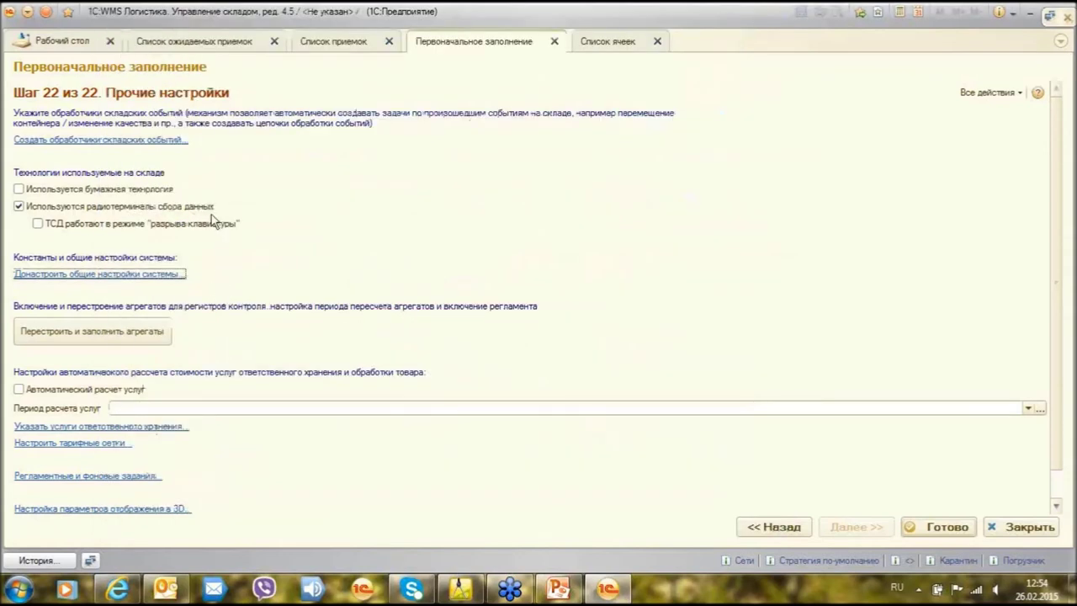
Rebuild and fill the aggregates, enable automatic service calculation with the period "Месяц", and finish the initial setup.
click(122, 332)
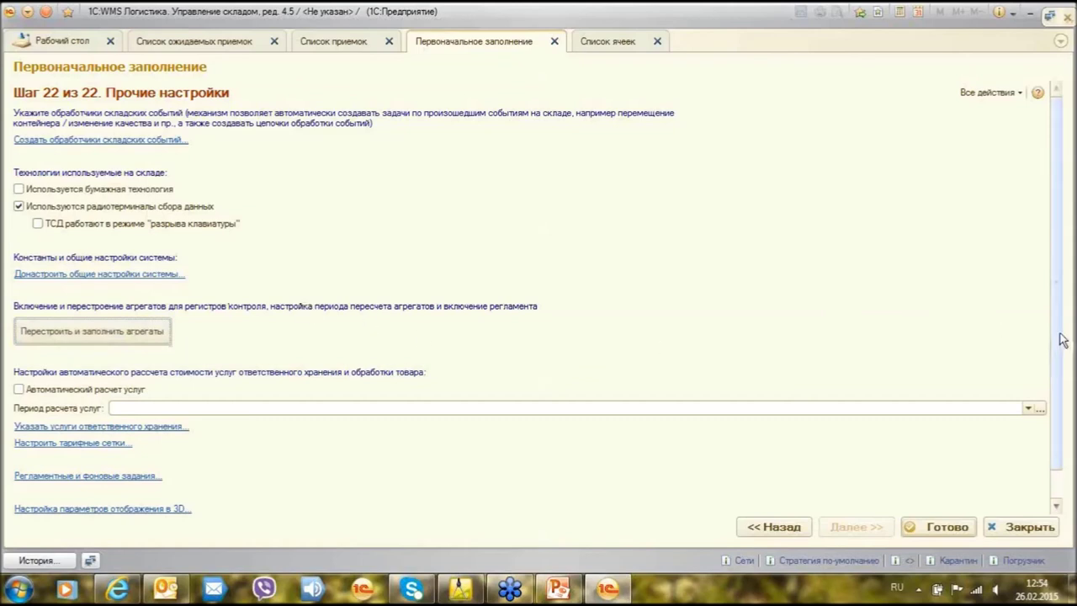
scroll(1060, 395, down, 1)
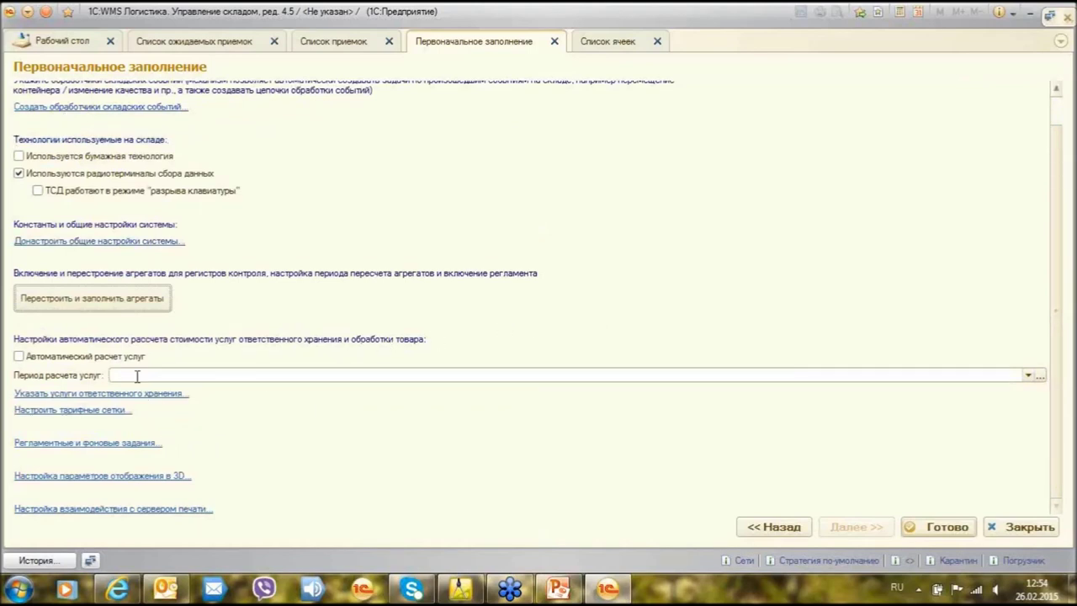
click(20, 357)
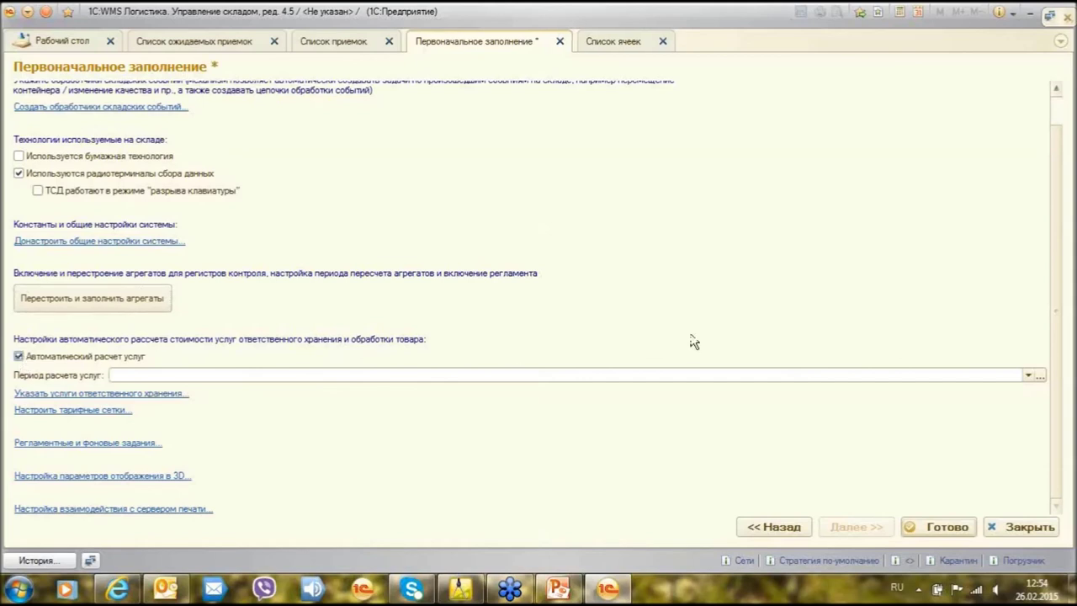
click(1042, 376)
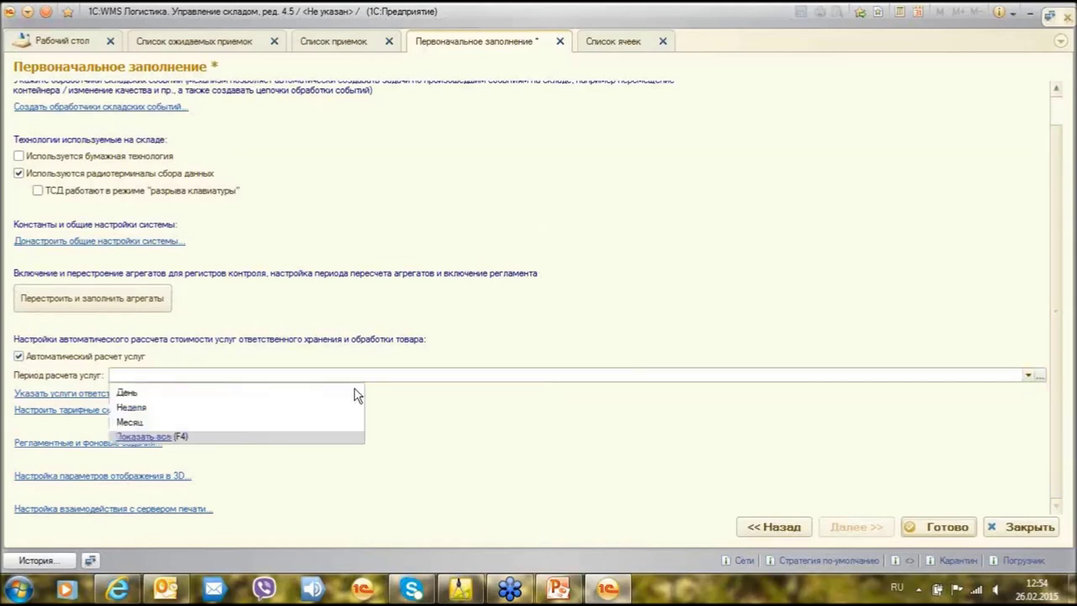
click(241, 425)
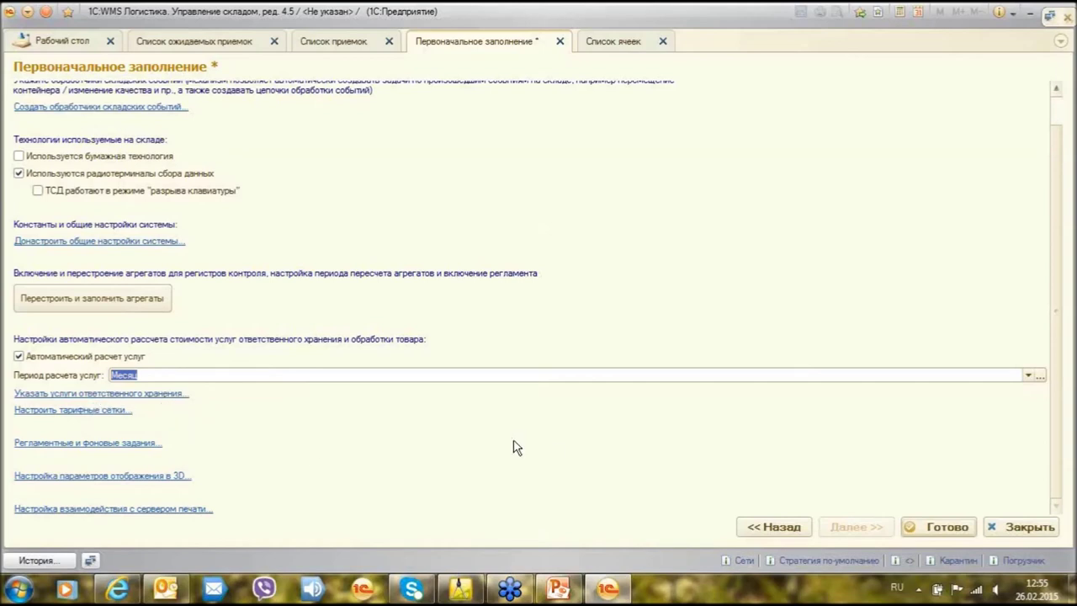
click(949, 527)
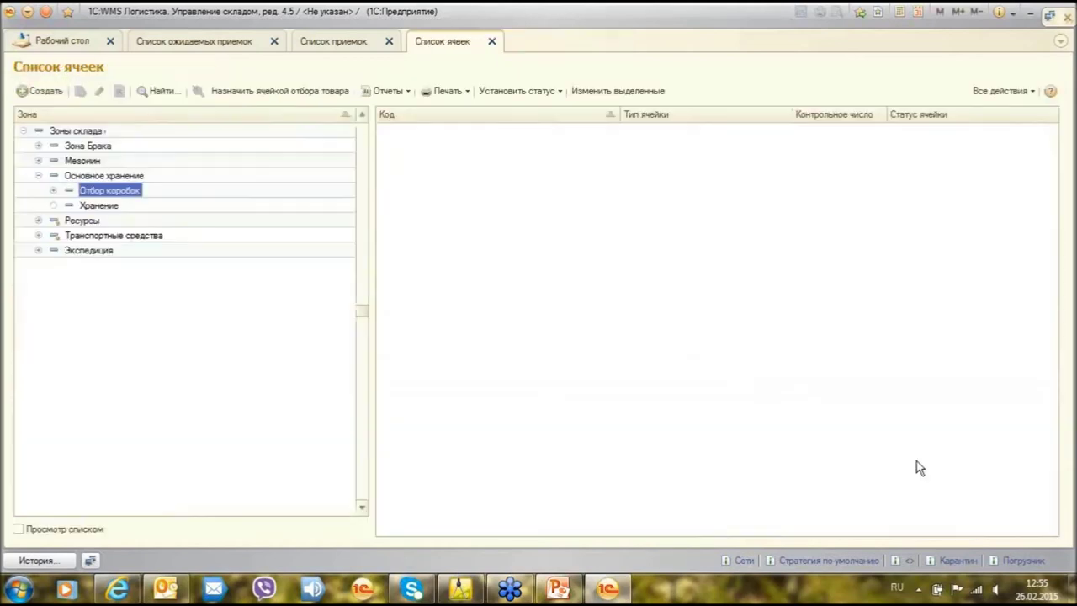
Close the cell, receipt and expected receipt lists, and widen the navigation area beside the desktop.
click(492, 41)
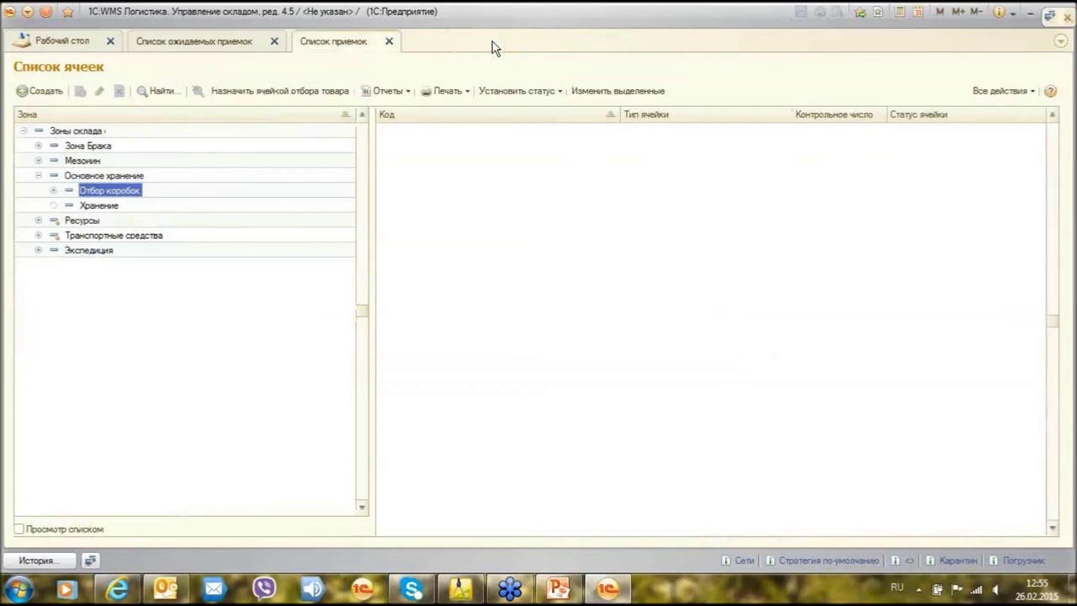
click(389, 42)
click(274, 42)
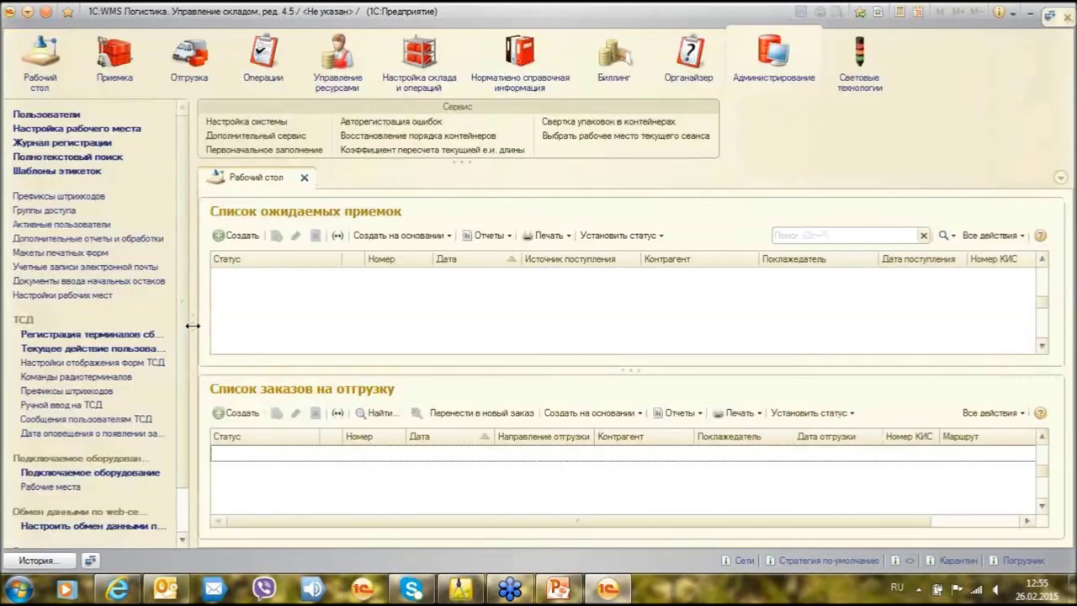
drag(192, 326, 215, 330)
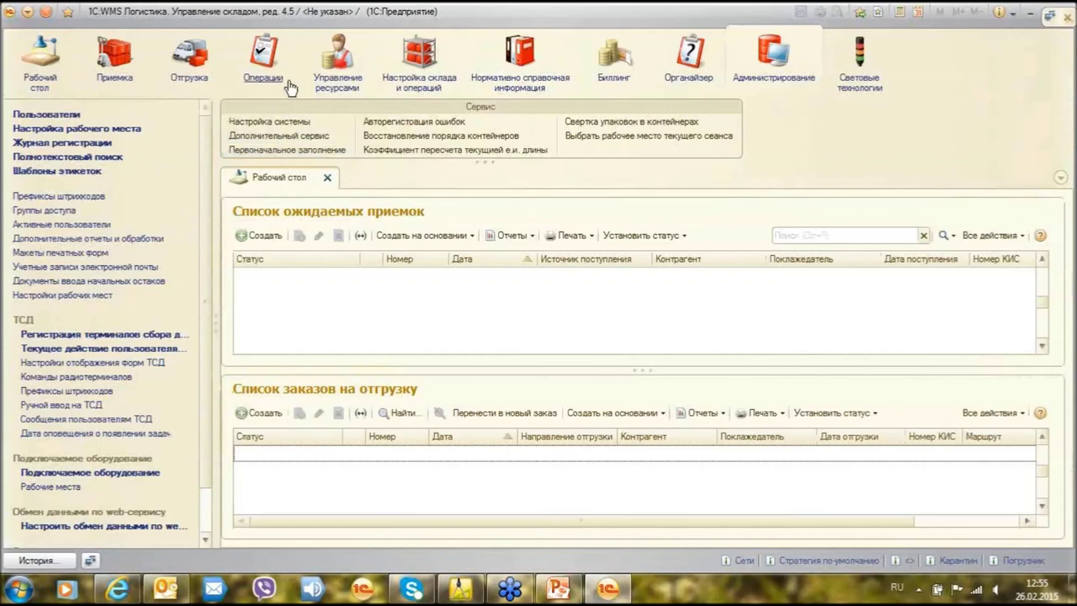
View the task dispatcher workplace ("Рабочее место диспетчера задач") and close it.
click(419, 80)
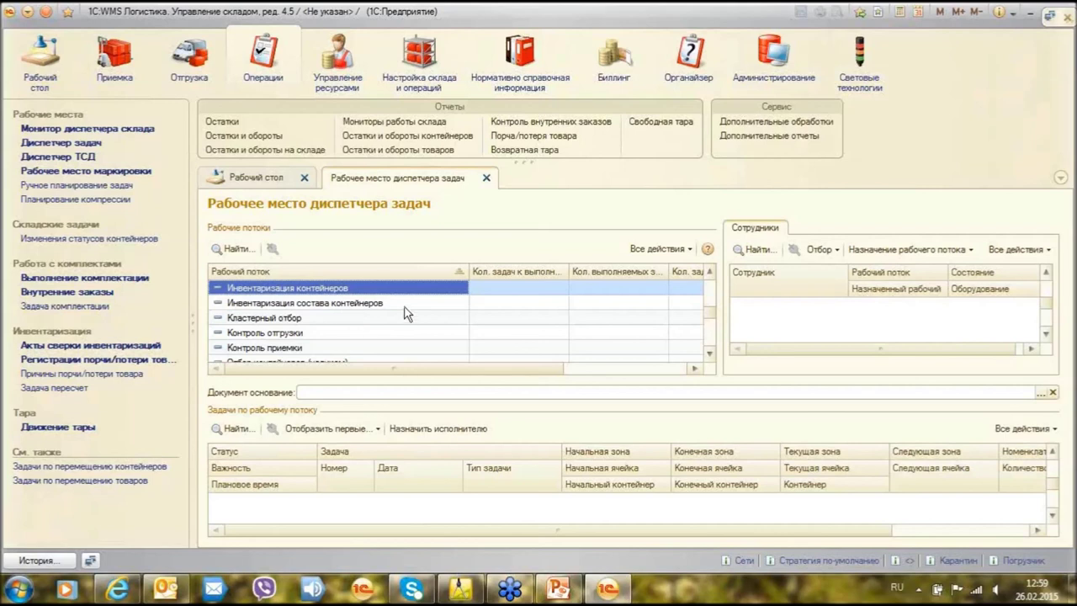
click(486, 178)
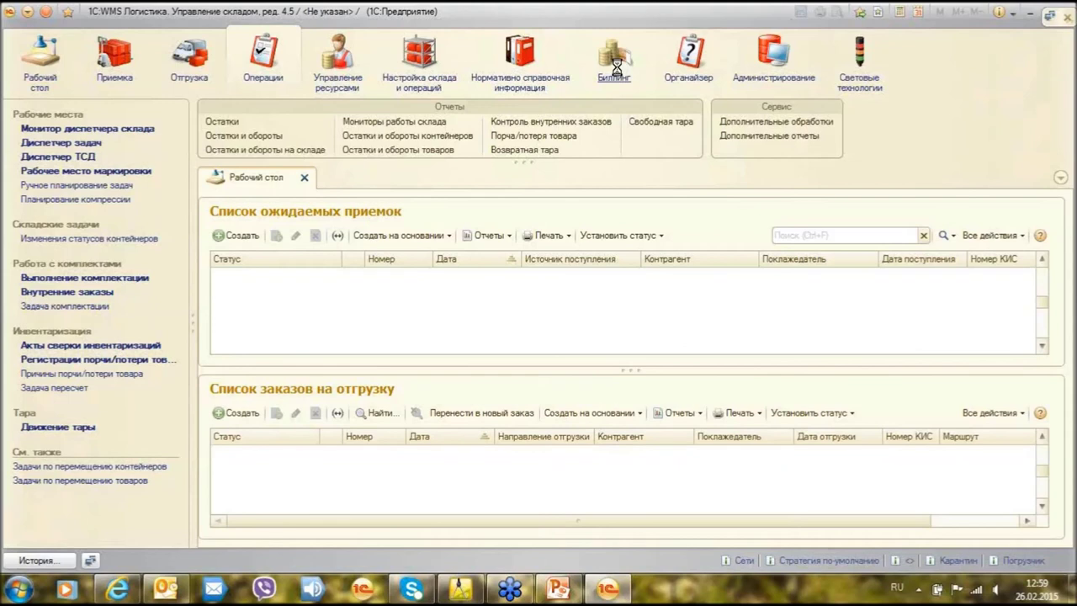
Try creating a billing storage service with service type "Операция", workflow "Отбор товара" and parameter "Масса".
click(615, 67)
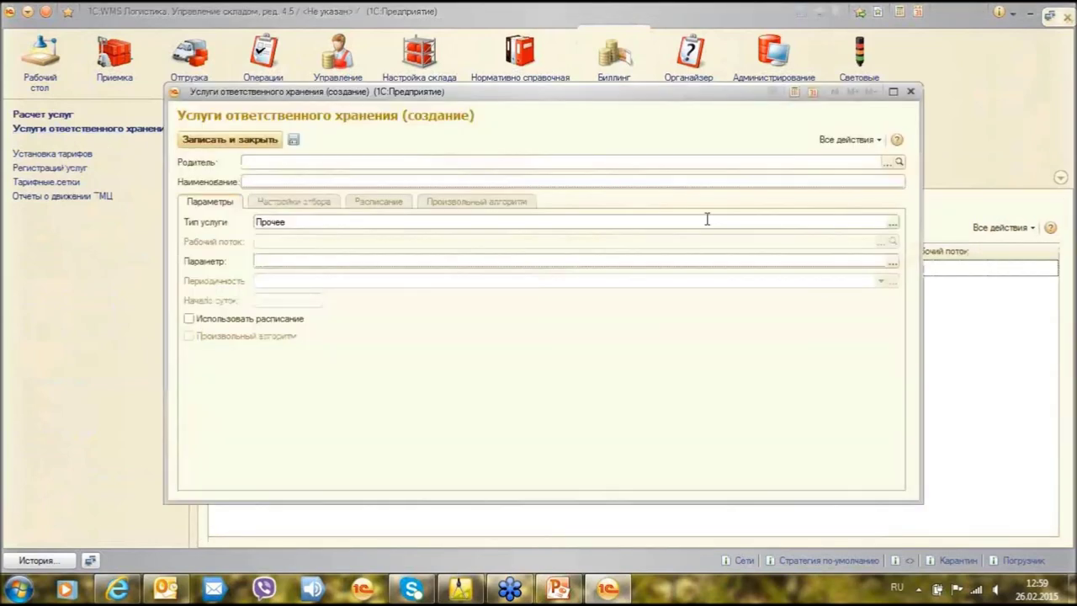
click(891, 225)
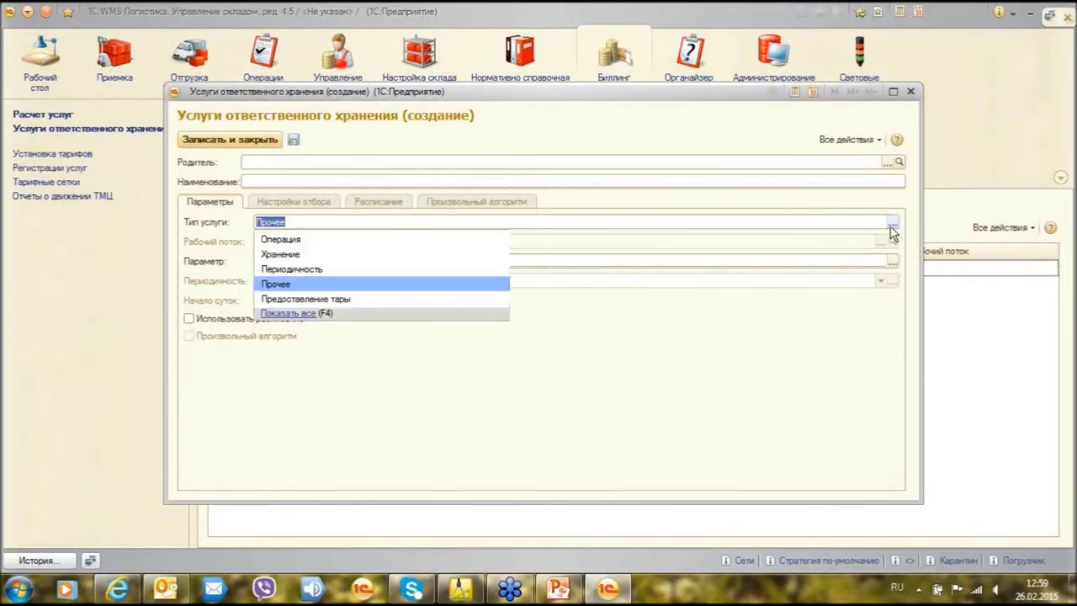
click(324, 241)
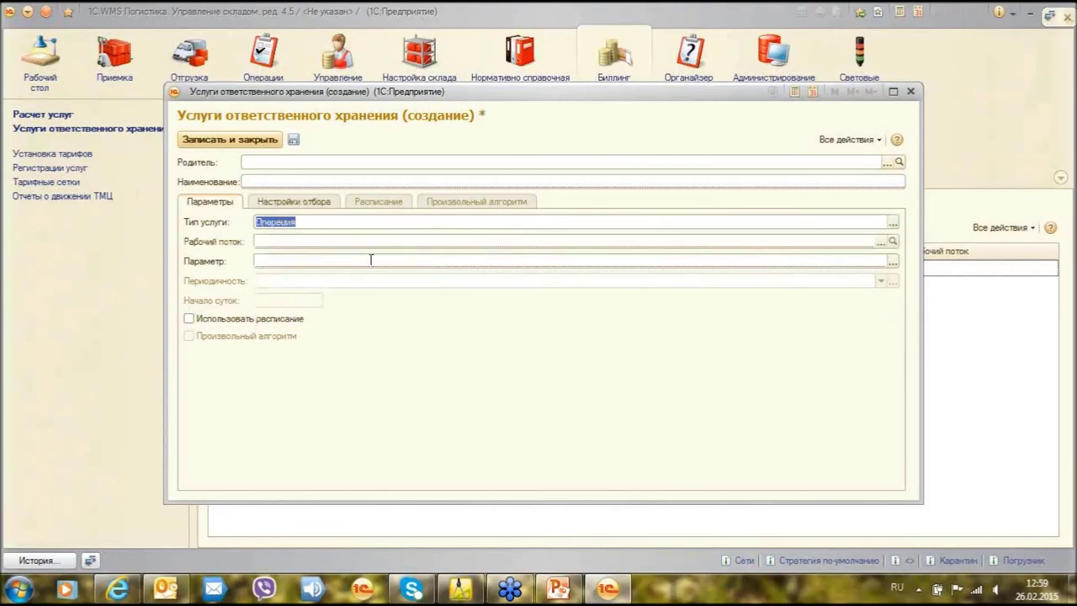
click(879, 242)
click(490, 386)
scroll(490, 386, down, 3)
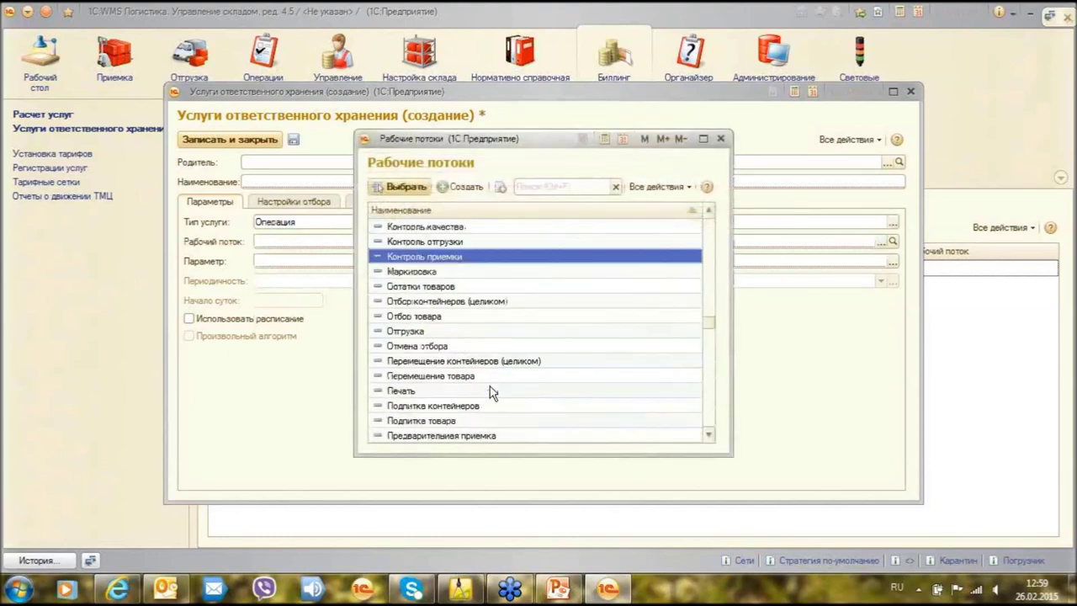
double_click(450, 320)
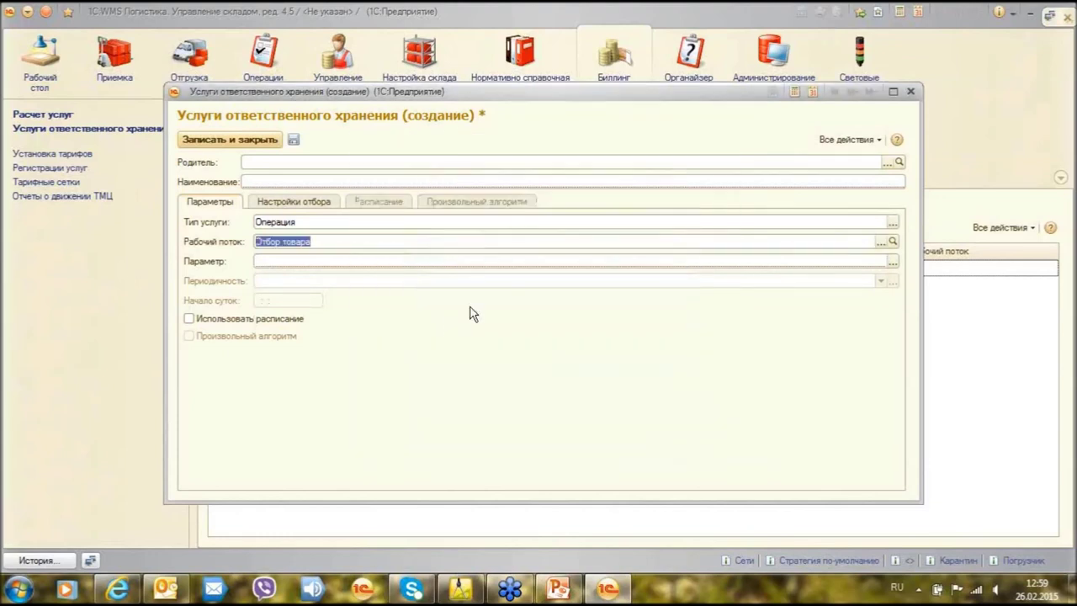
click(891, 261)
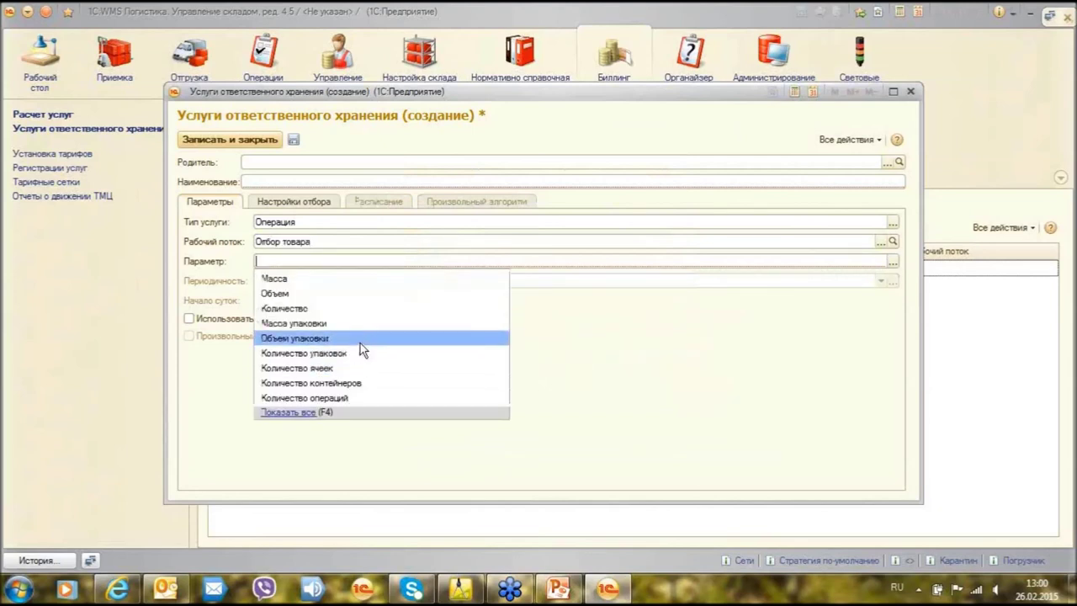
click(319, 278)
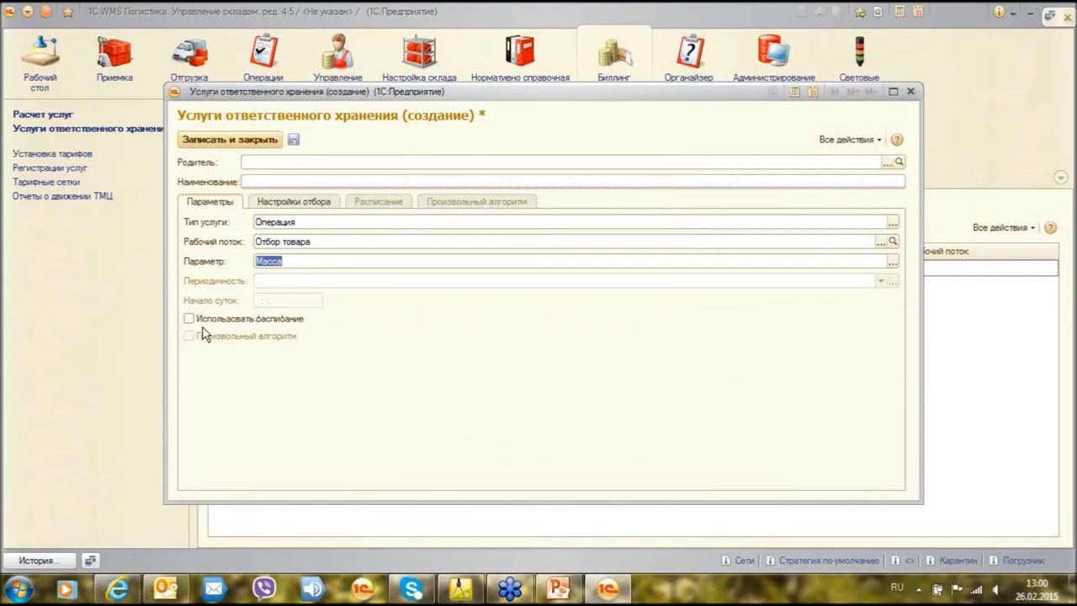
View the new service's selection settings, and try enabling its schedule with the calendar "Производственный календарь".
click(316, 205)
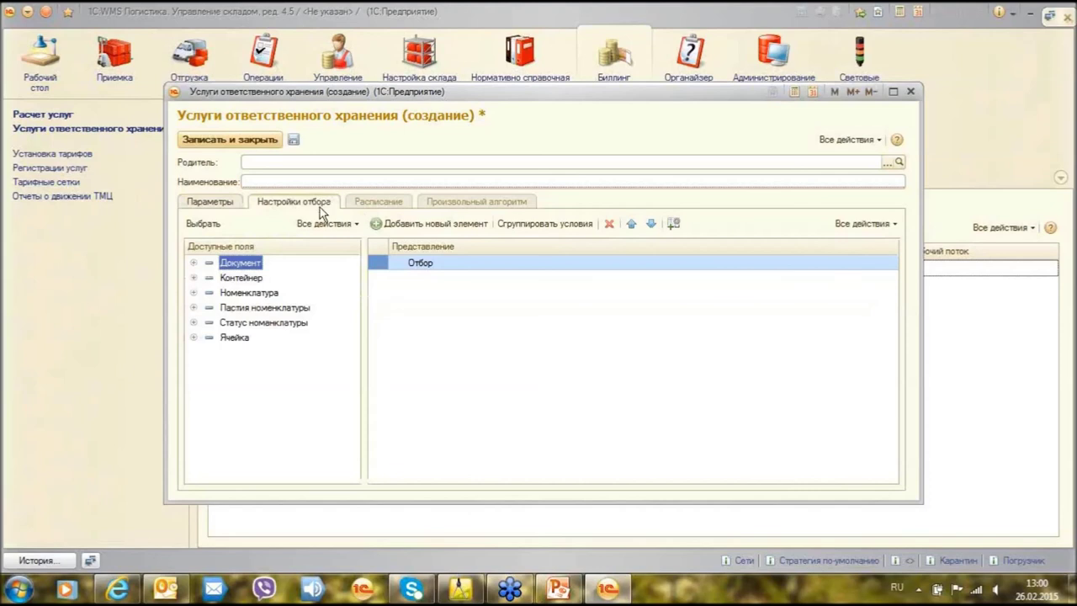
click(225, 204)
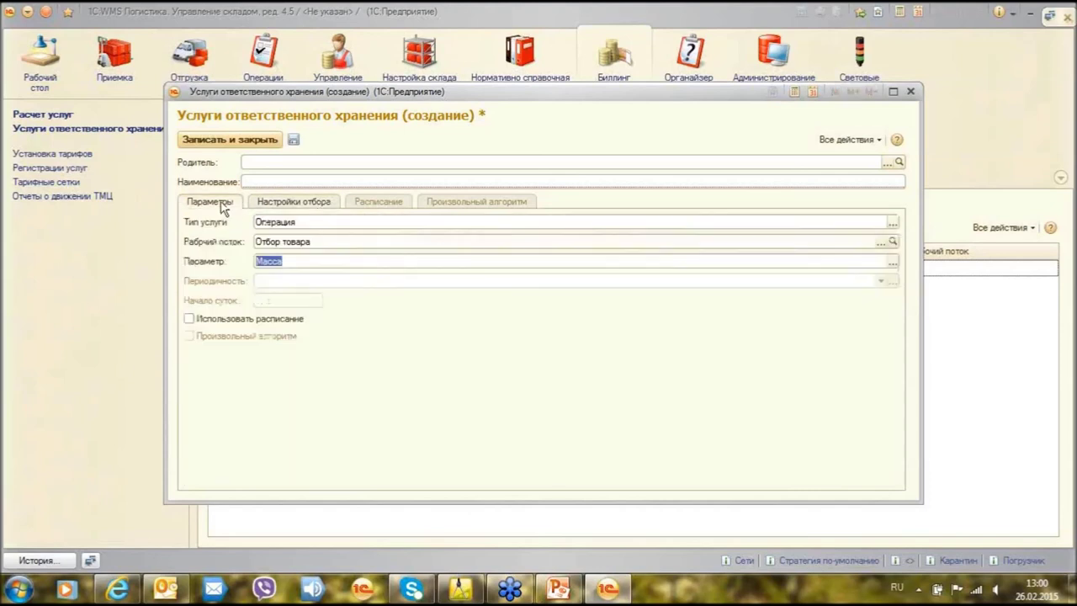
click(189, 319)
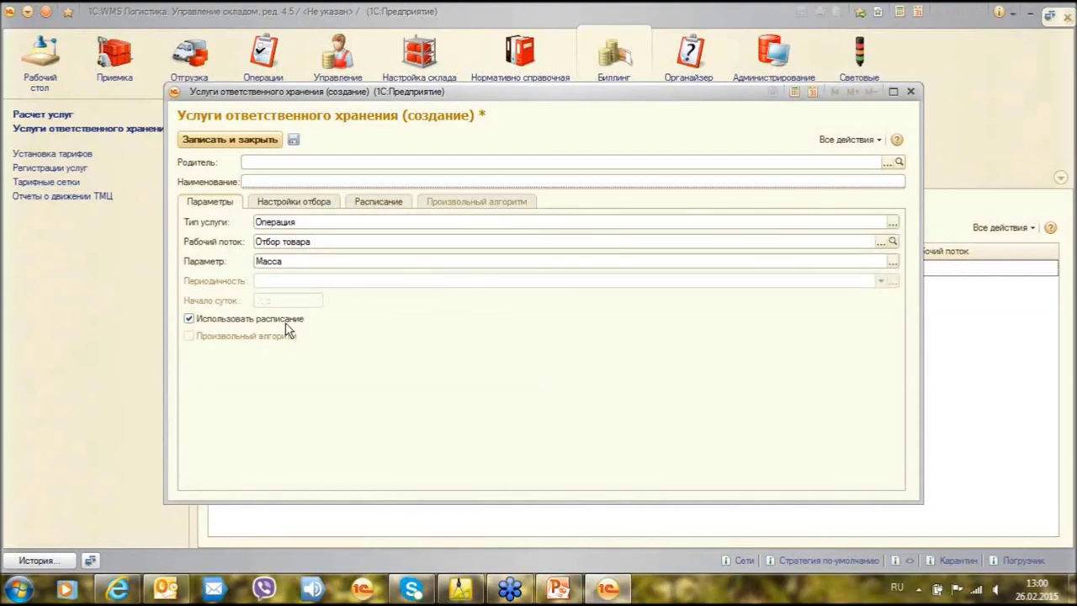
click(379, 204)
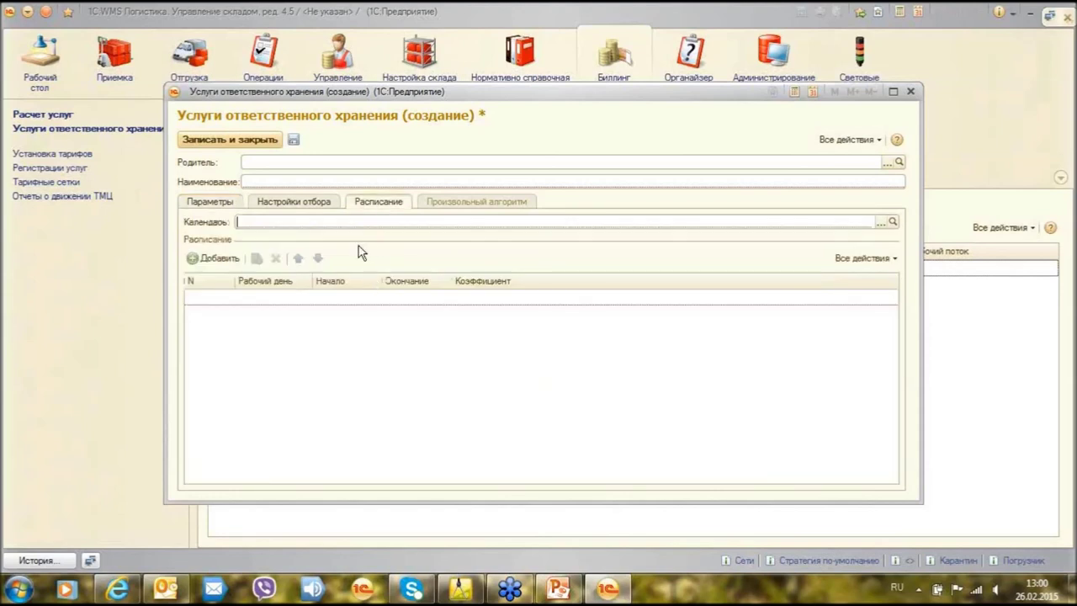
click(881, 221)
double_click(457, 228)
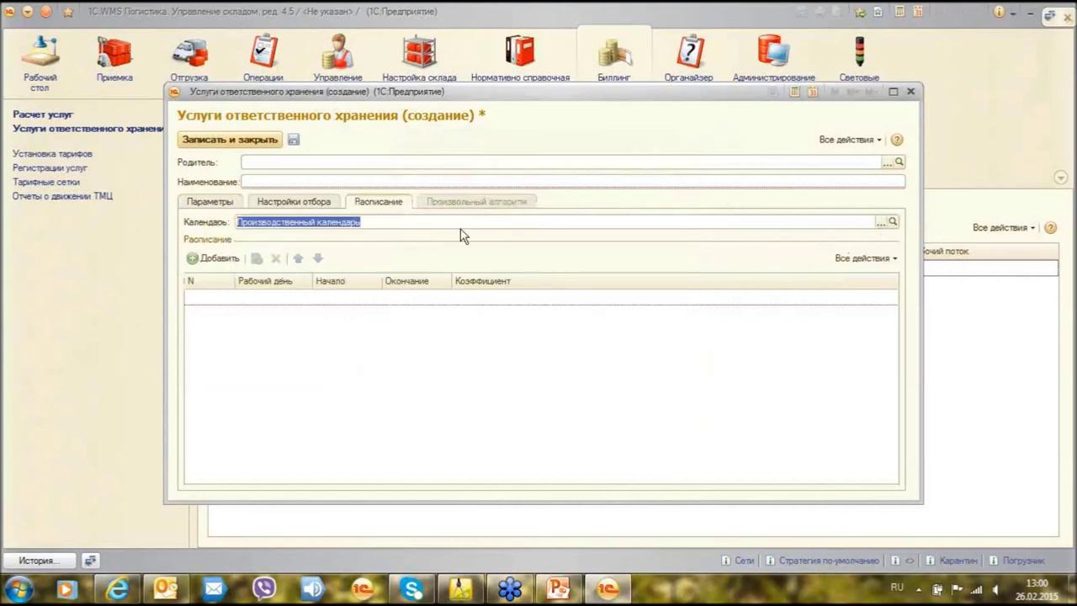
Discard the new storage service without saving, and close the "Услуги ответственного хранения" list.
click(212, 203)
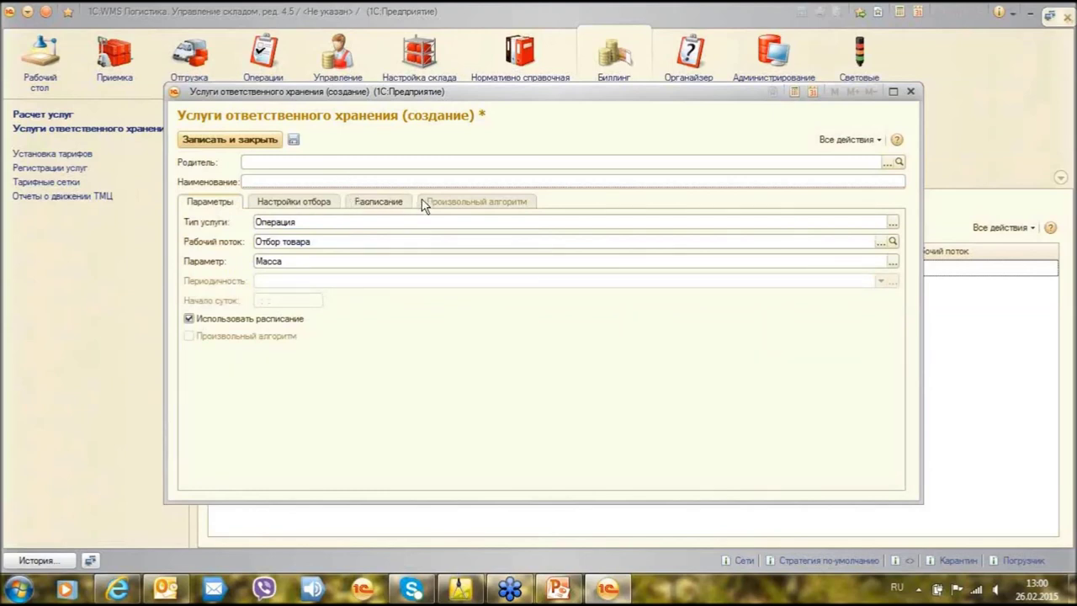
click(325, 181)
click(911, 92)
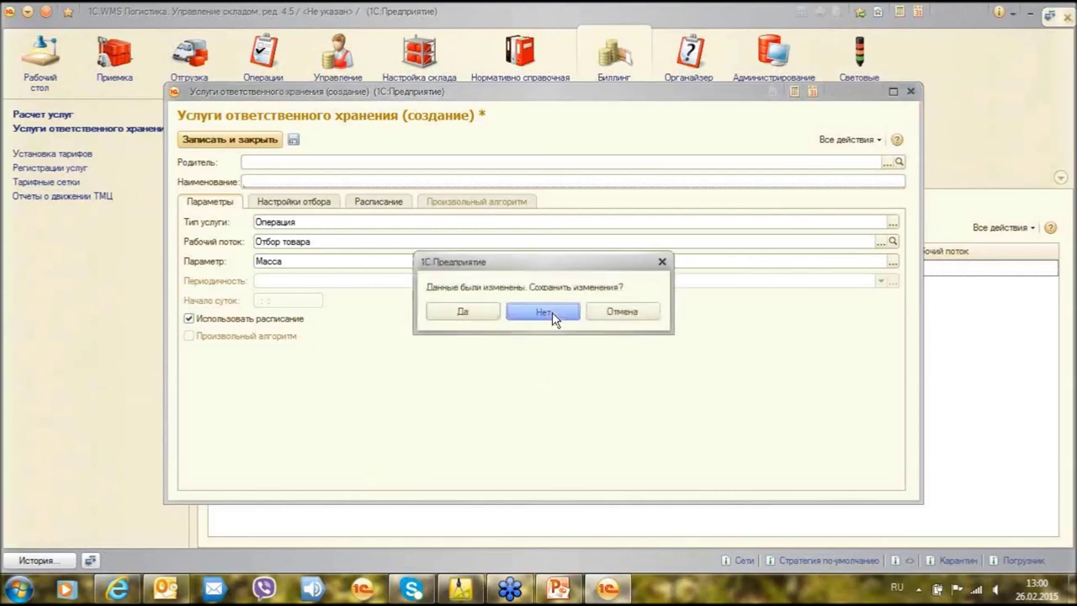
click(542, 312)
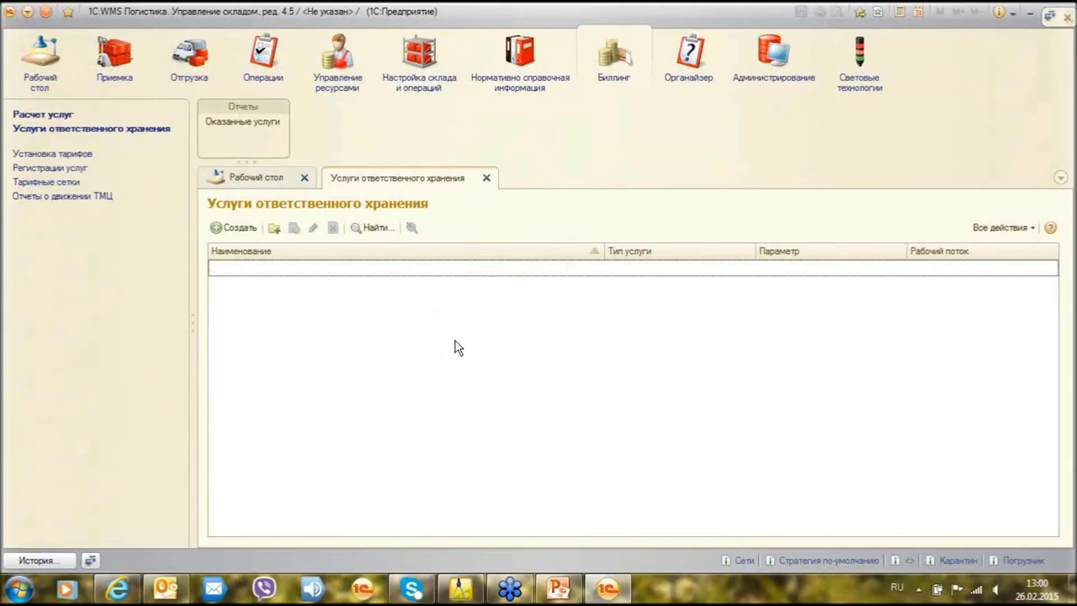
click(485, 177)
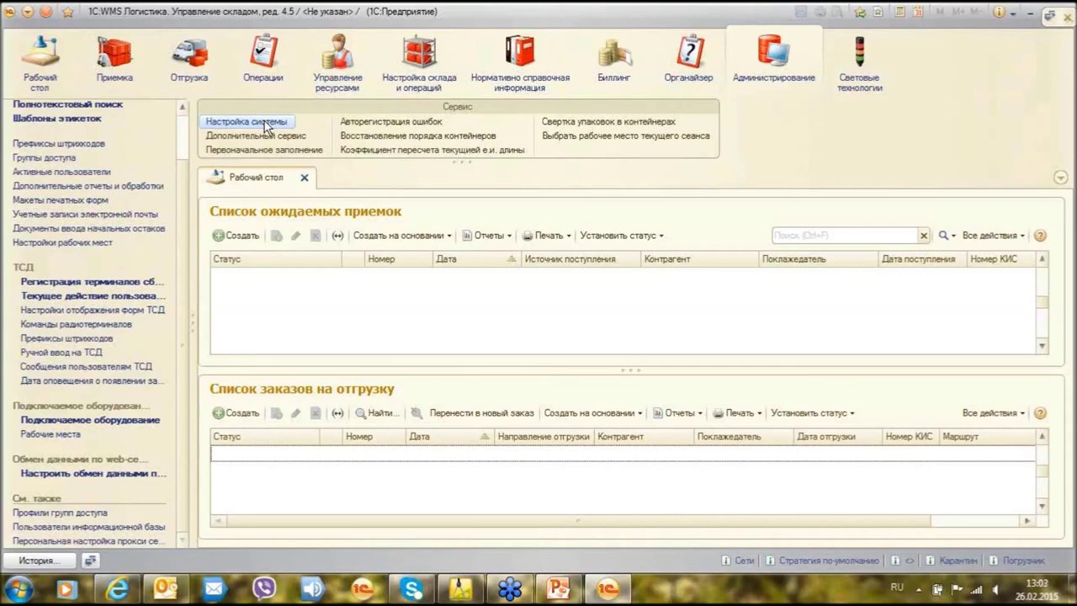
Open the task dispatcher workplace ("Рабочее место диспетчера задач") and narrow the navigation area beside it.
click(509, 69)
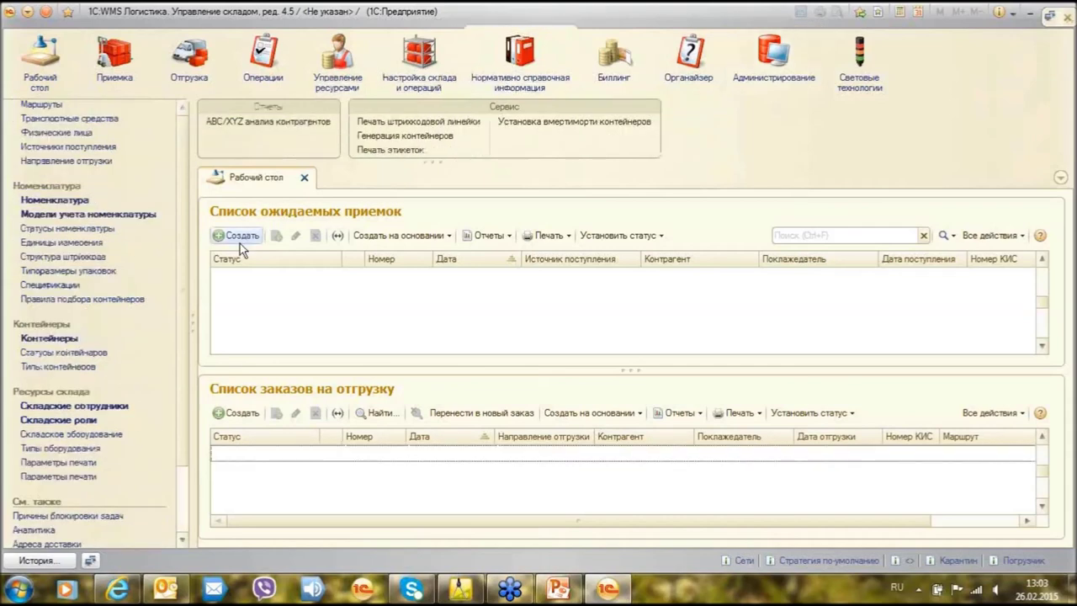
click(414, 80)
click(268, 69)
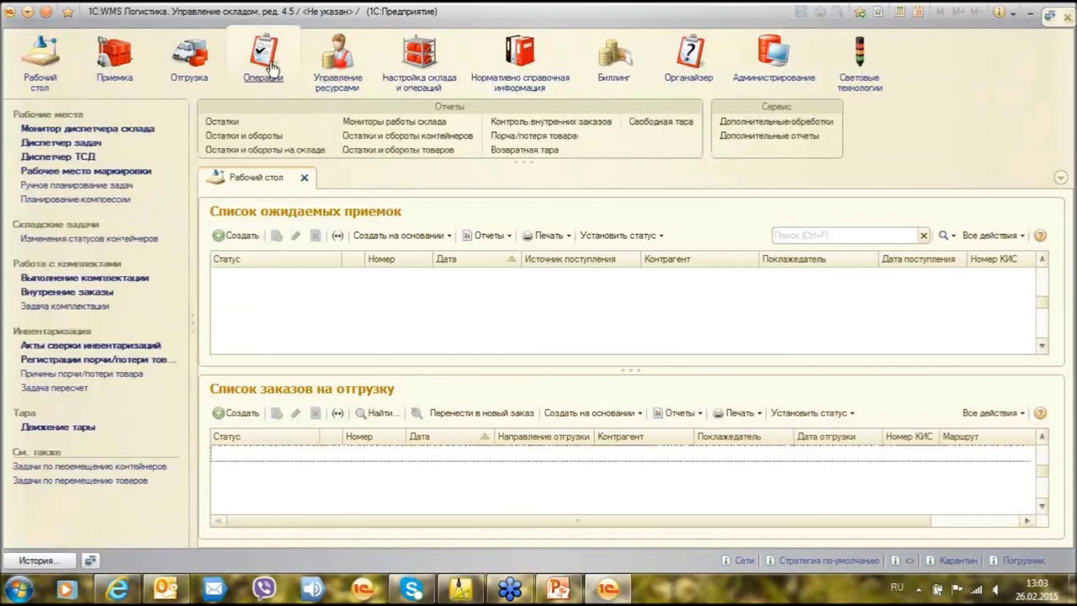
click(90, 142)
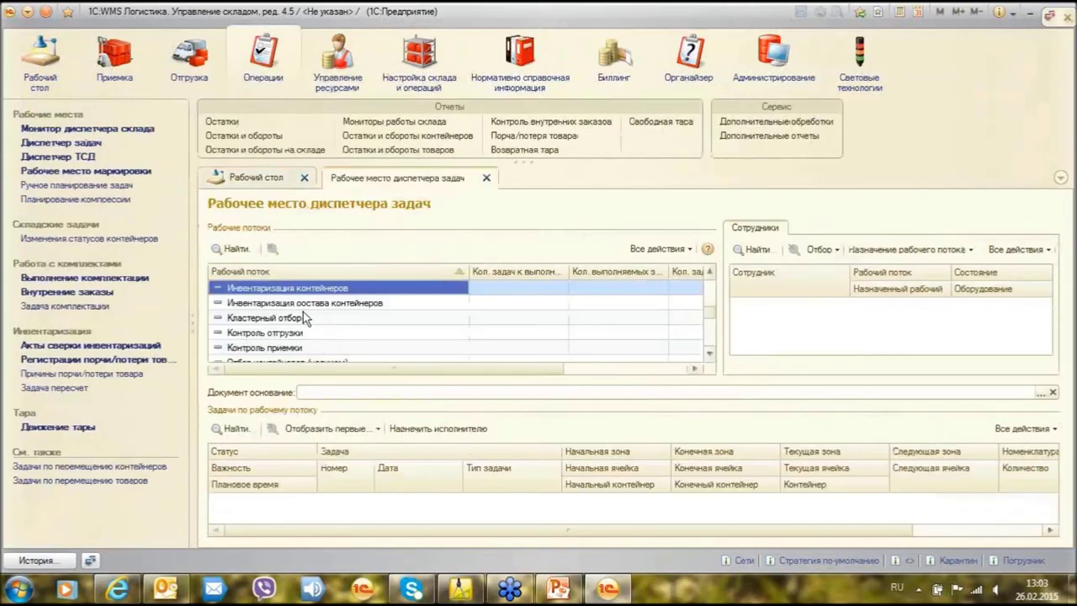
click(303, 315)
drag(186, 317, 135, 318)
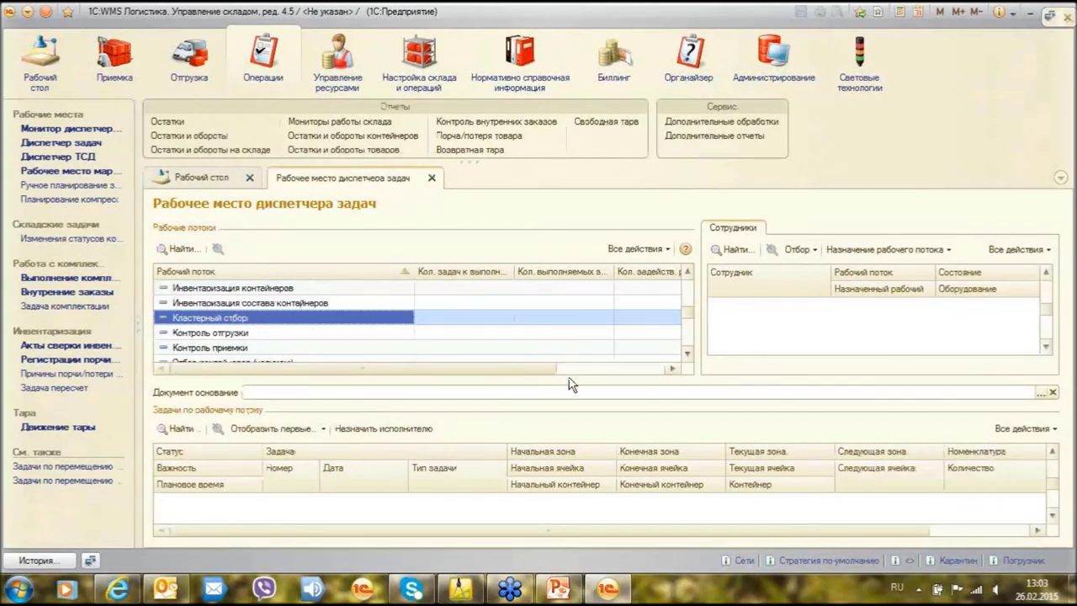
Narrow the "Рабочий поток" column and enlarge the workflow task area while examining the workflows, staff and task lists.
click(302, 334)
scroll(303, 338, down, 2)
scroll(303, 341, down, 2)
drag(415, 269, 356, 256)
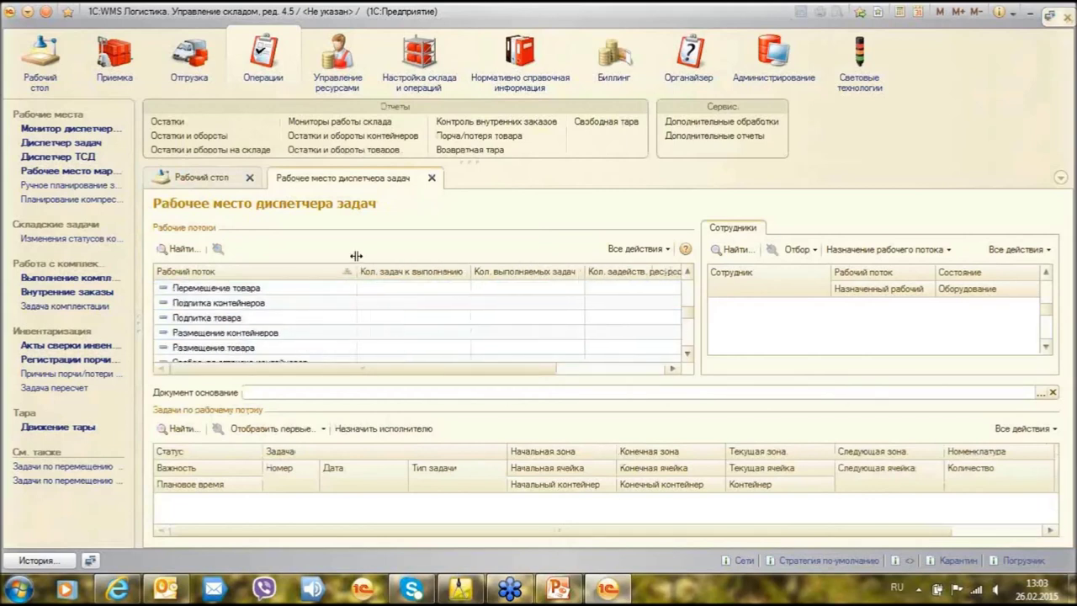
click(391, 316)
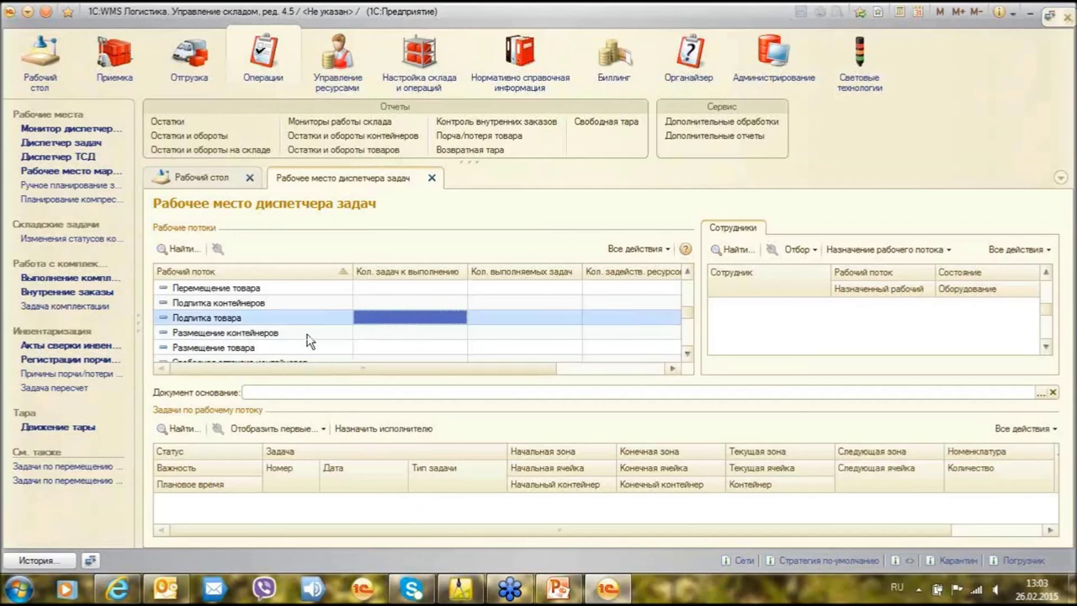
click(753, 334)
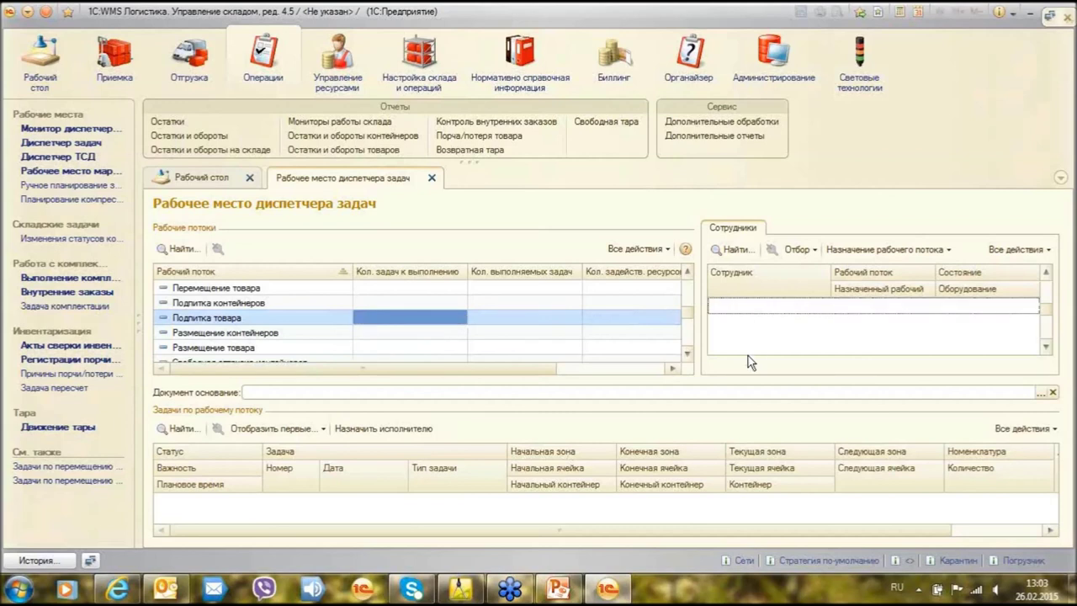
drag(484, 379, 524, 368)
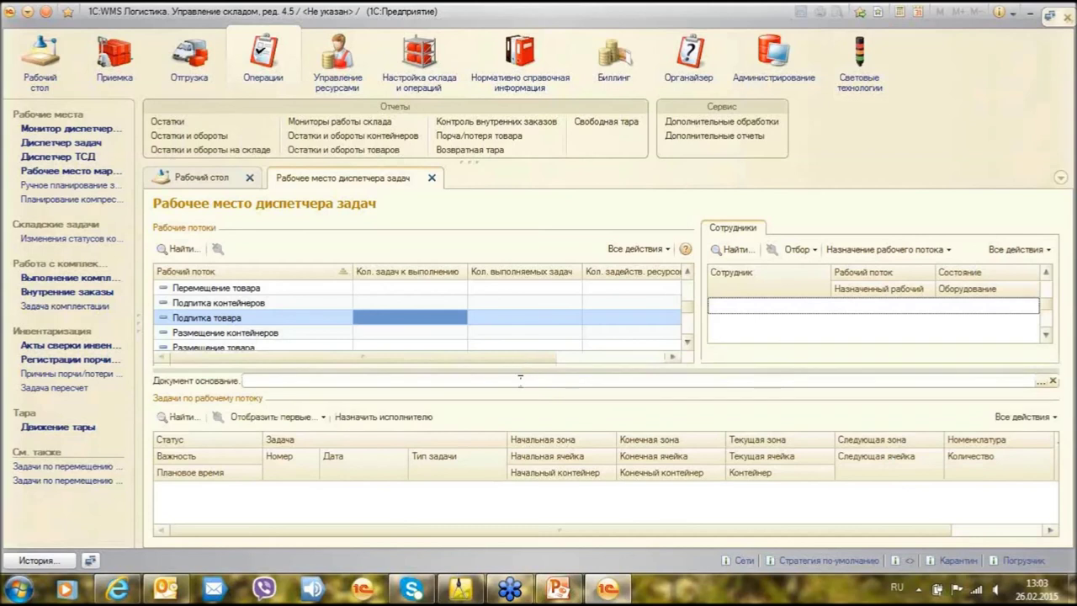
click(244, 502)
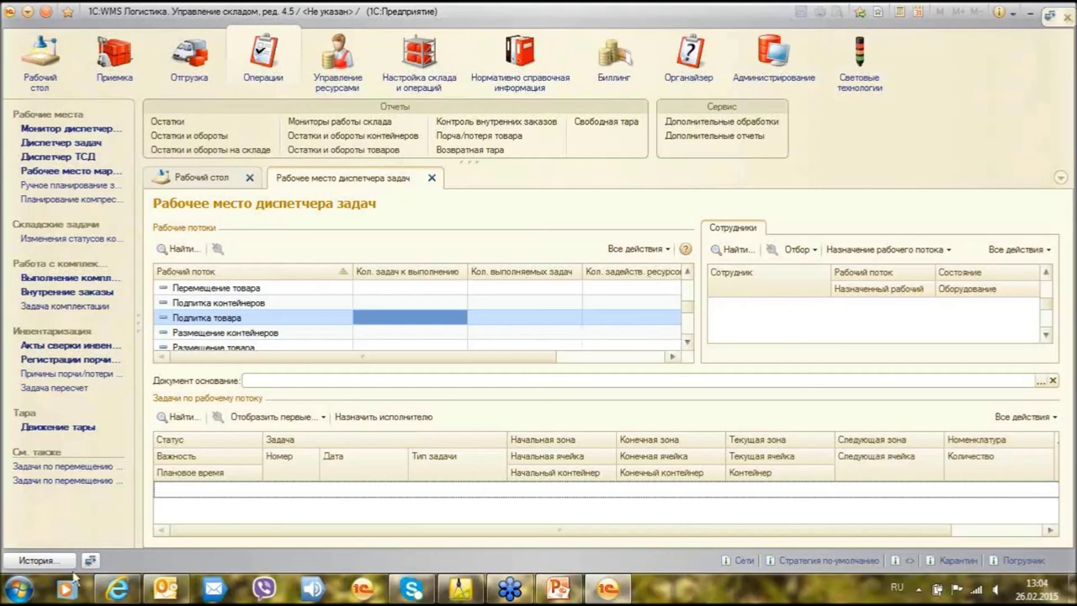
Start the Windows Mobile device emulator with NE2000 network card emulation, and sign in to WmsMobile4 with the user's password.
click(23, 593)
key(alt+shift)
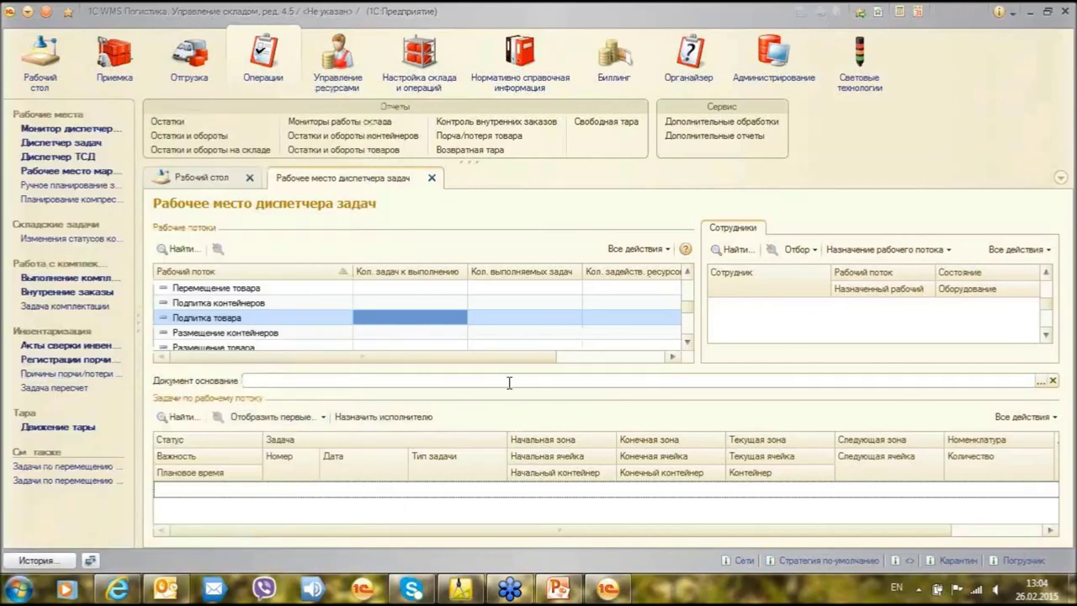
click(607, 346)
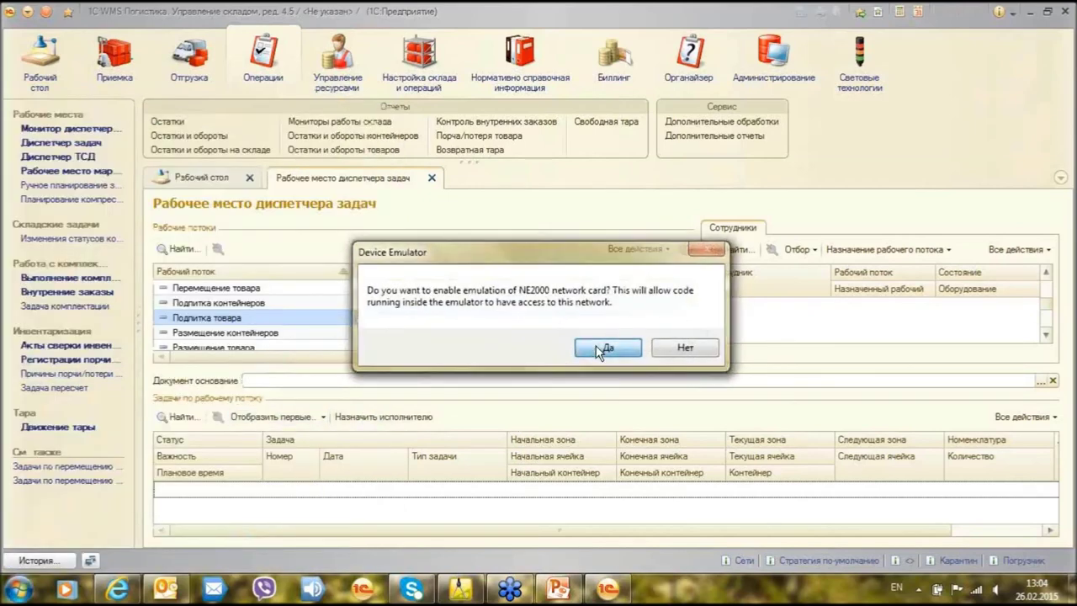
click(192, 237)
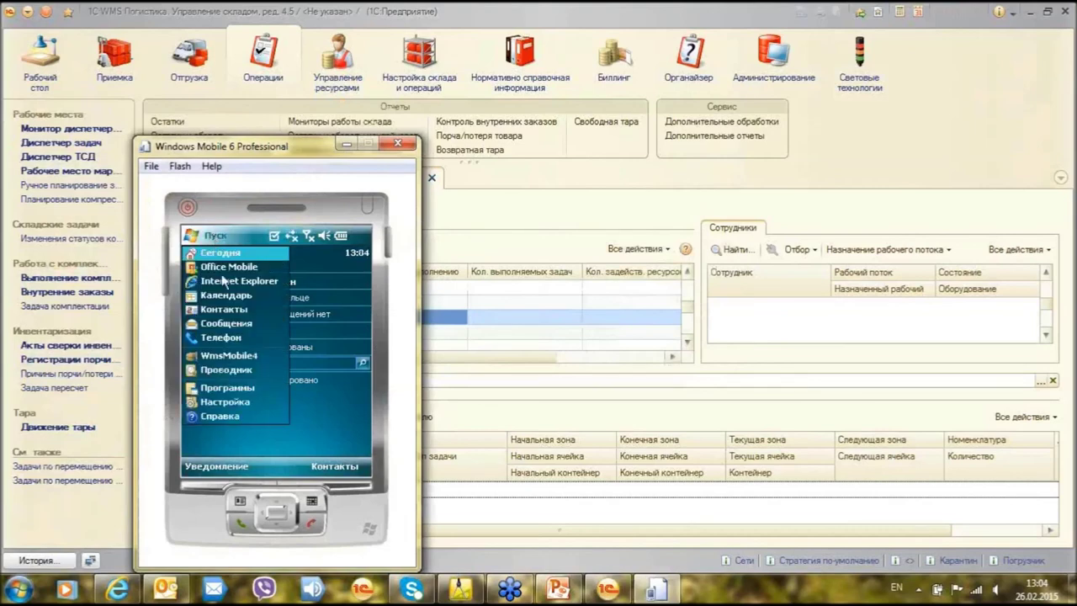
click(228, 354)
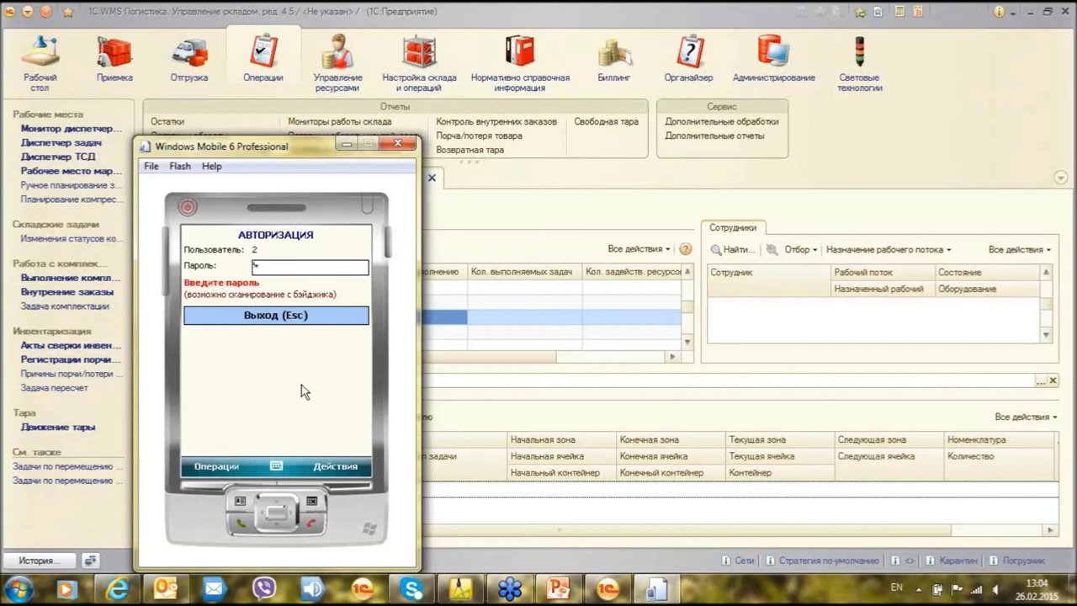
key(Return)
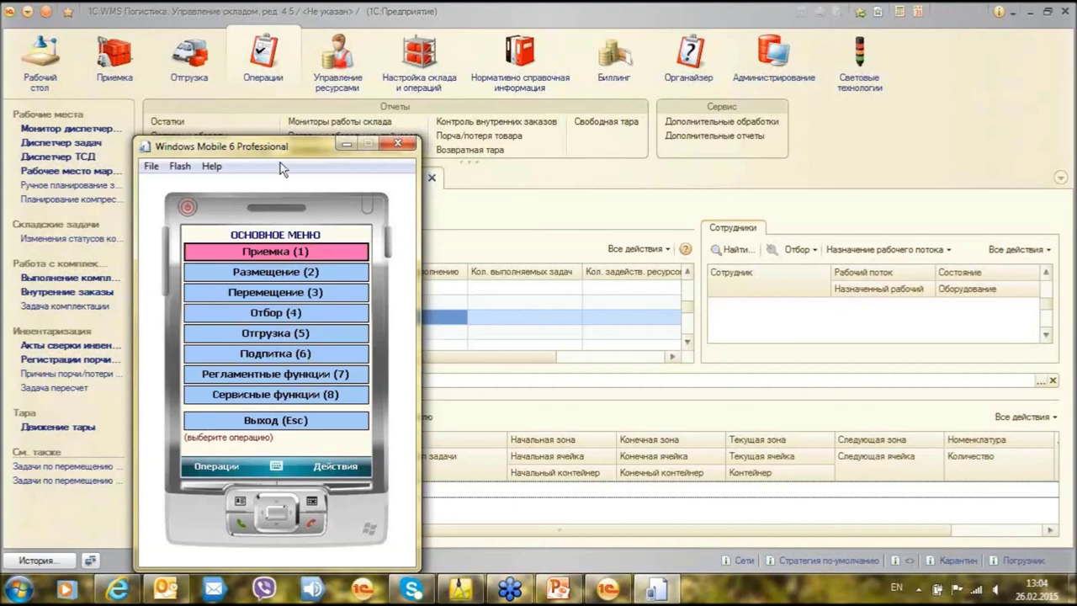
Move the emulator clear of the navigation area, view the "Размещение" operations menu, and return to the terminal's main menu.
drag(287, 149, 505, 116)
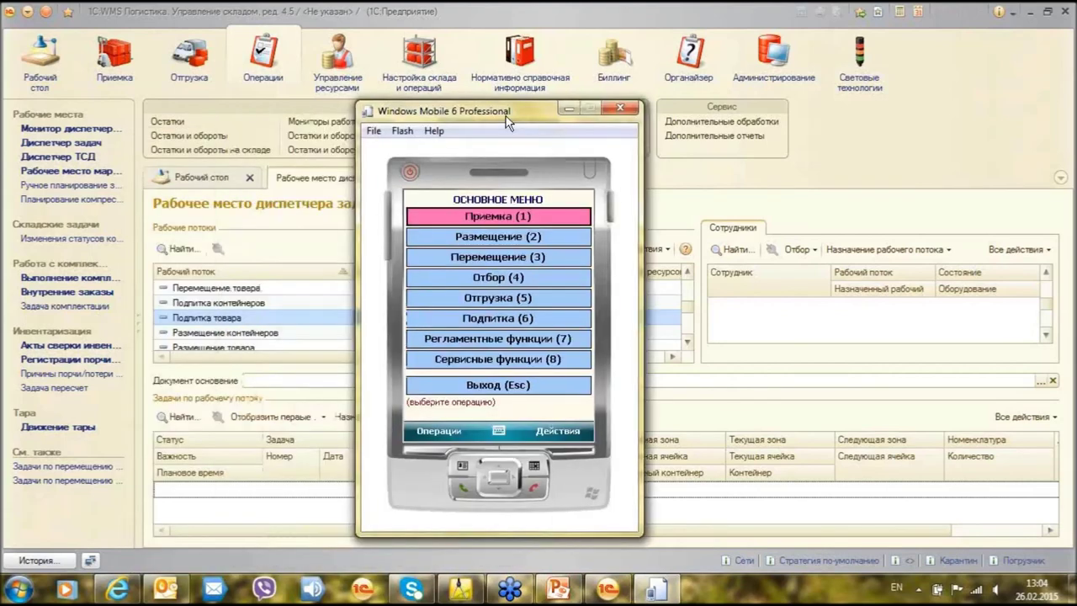
click(507, 240)
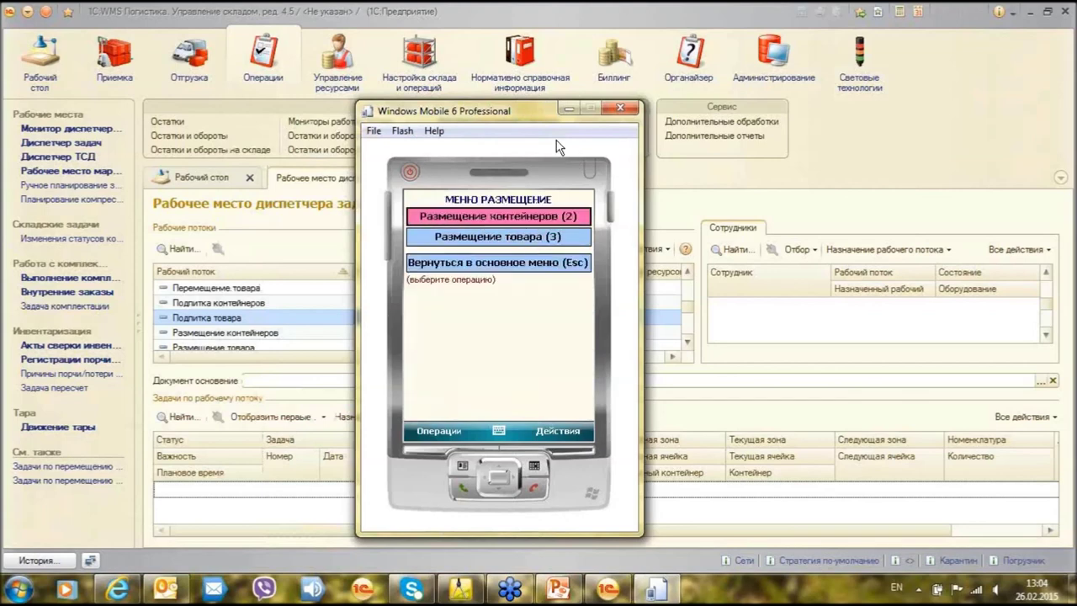
click(500, 268)
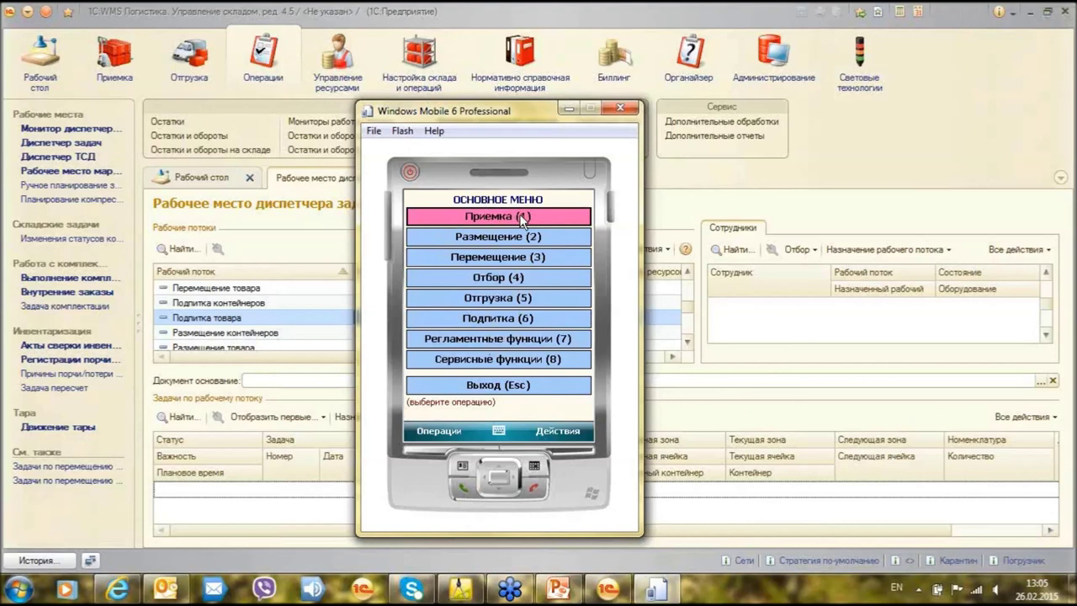
View the terminal's "Регламентные функции" and "Сервисные функции" menus, return to its main menu, and minimize the emulator.
click(512, 340)
click(512, 340)
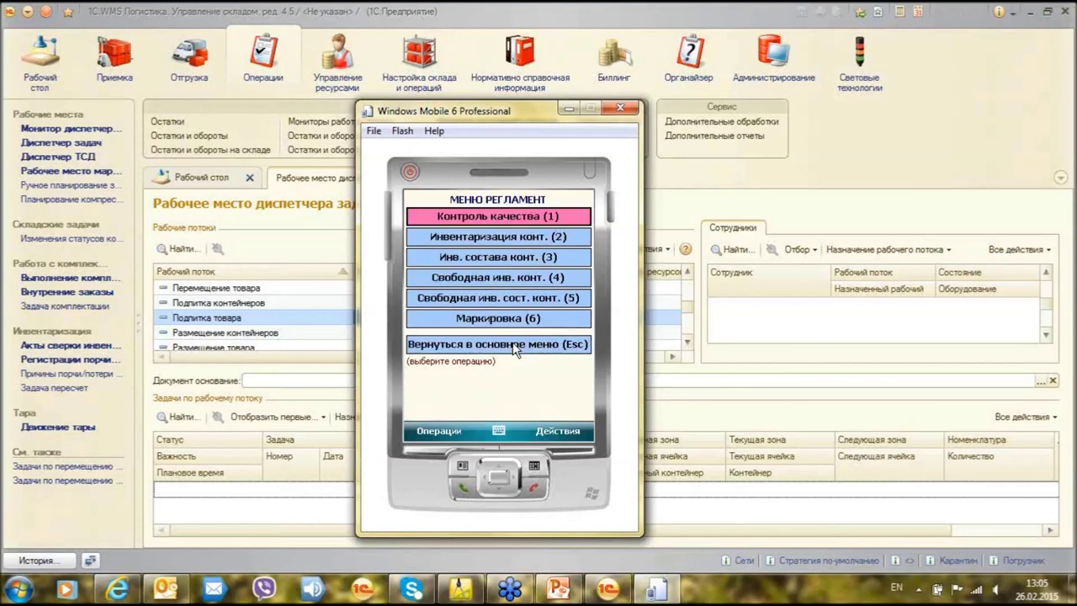
click(514, 351)
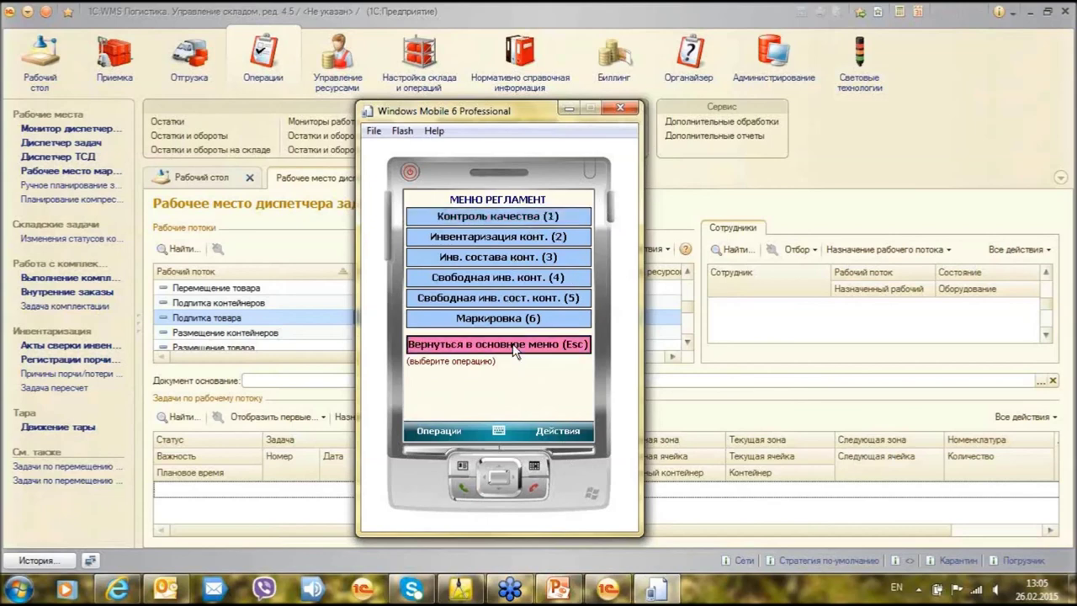
click(505, 364)
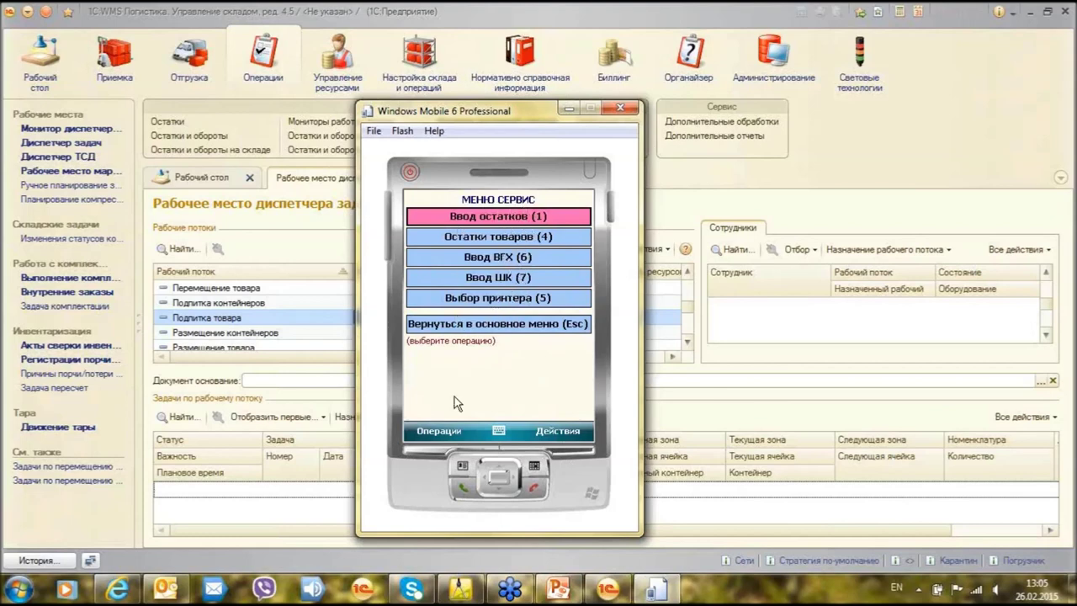
click(465, 327)
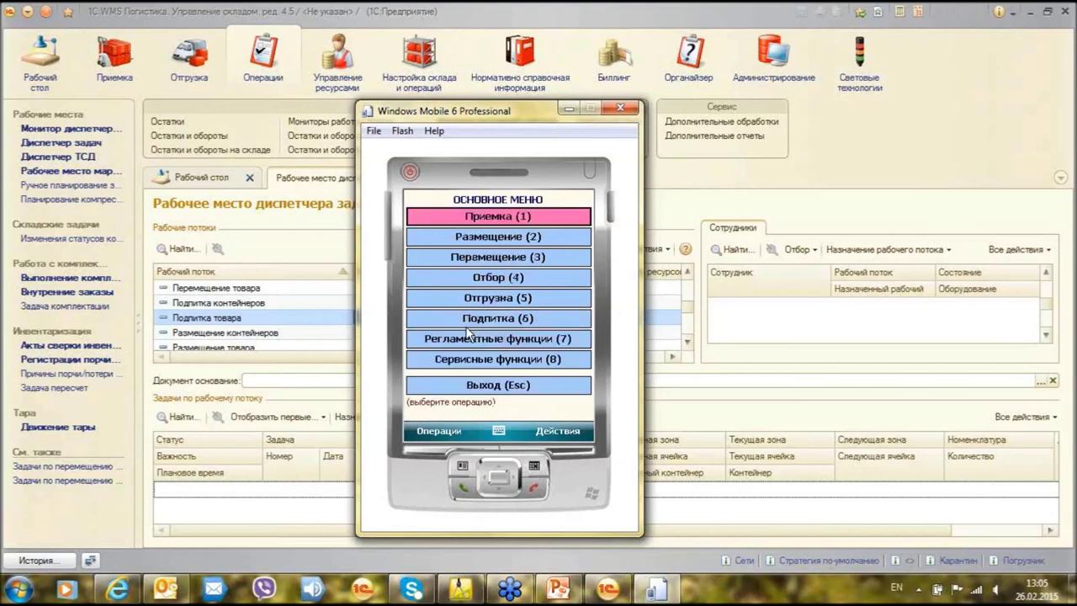
click(566, 109)
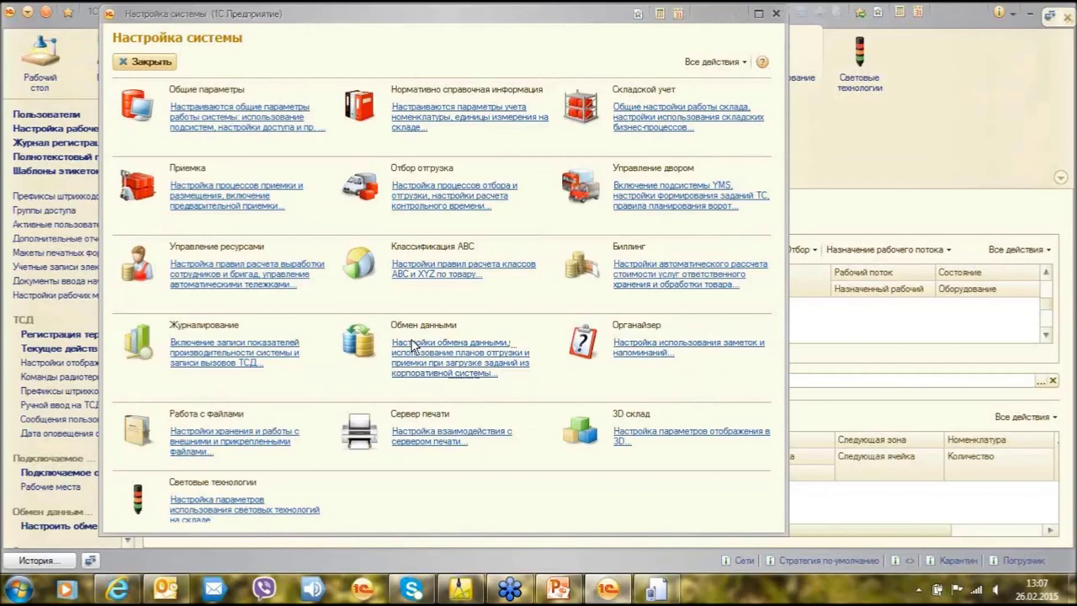
Enable "Использовать Сервисную Шину Предприятия" in the "Обмен данными" system settings, save the change, and close the system settings.
click(411, 340)
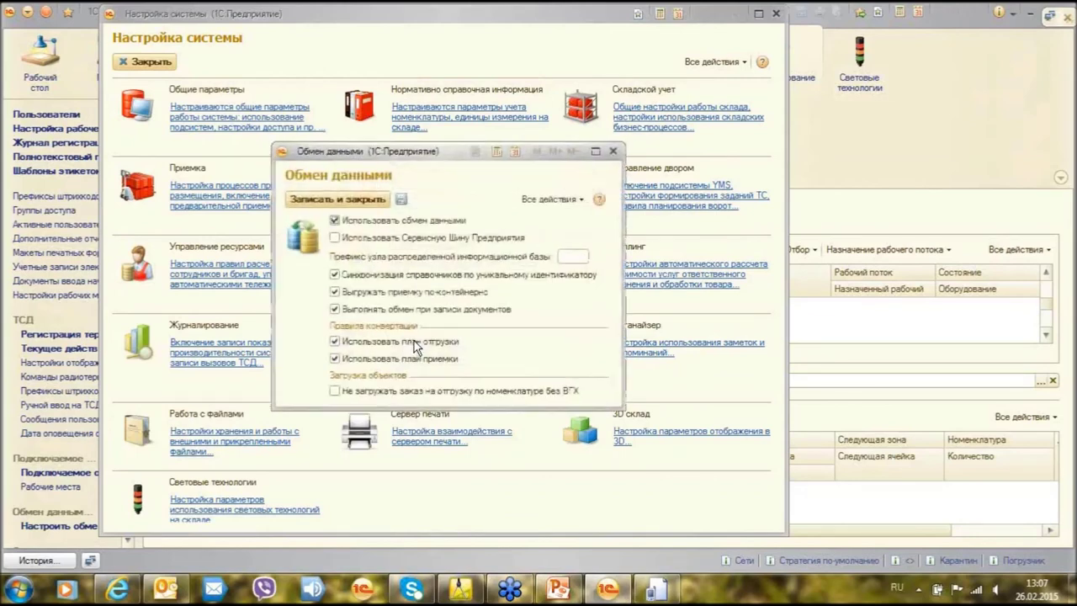
click(335, 239)
click(339, 202)
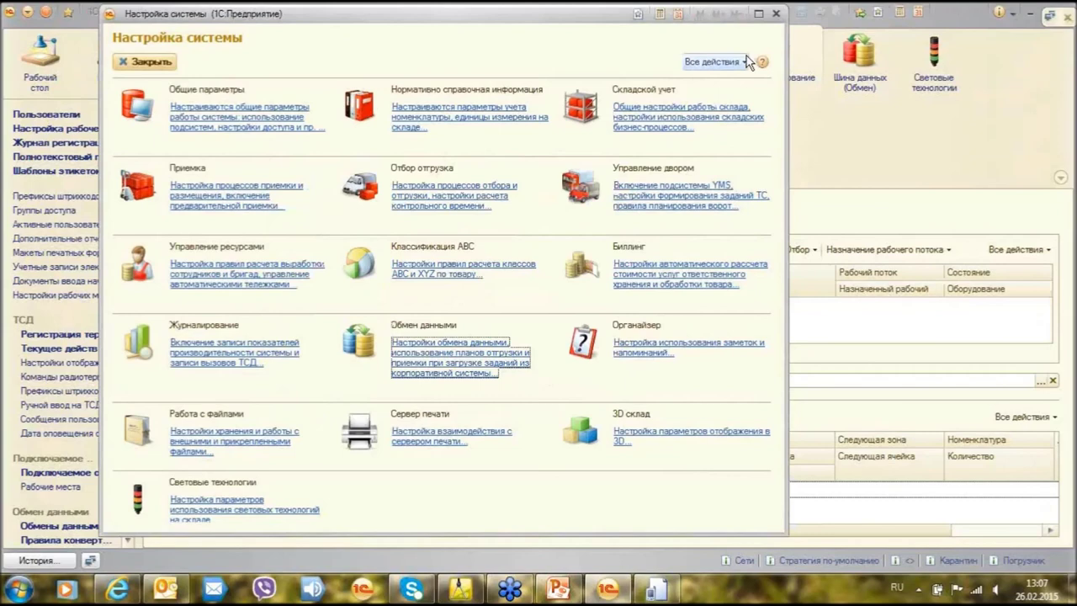
click(776, 14)
View the "Настройки ESB" form in the "Шина данных (Обмен)" section and close it without changes.
click(861, 82)
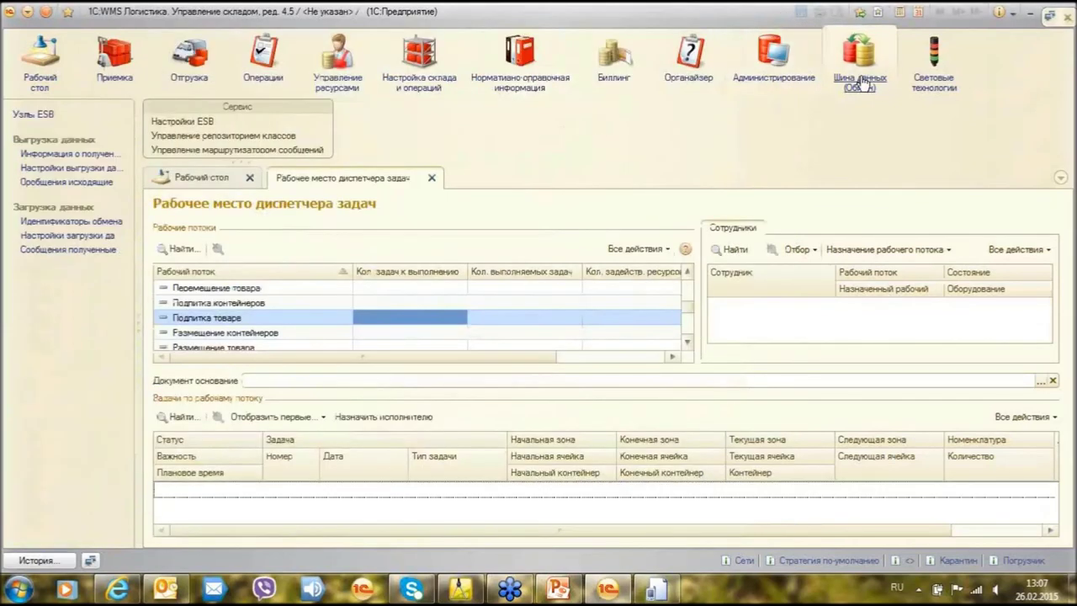
click(179, 121)
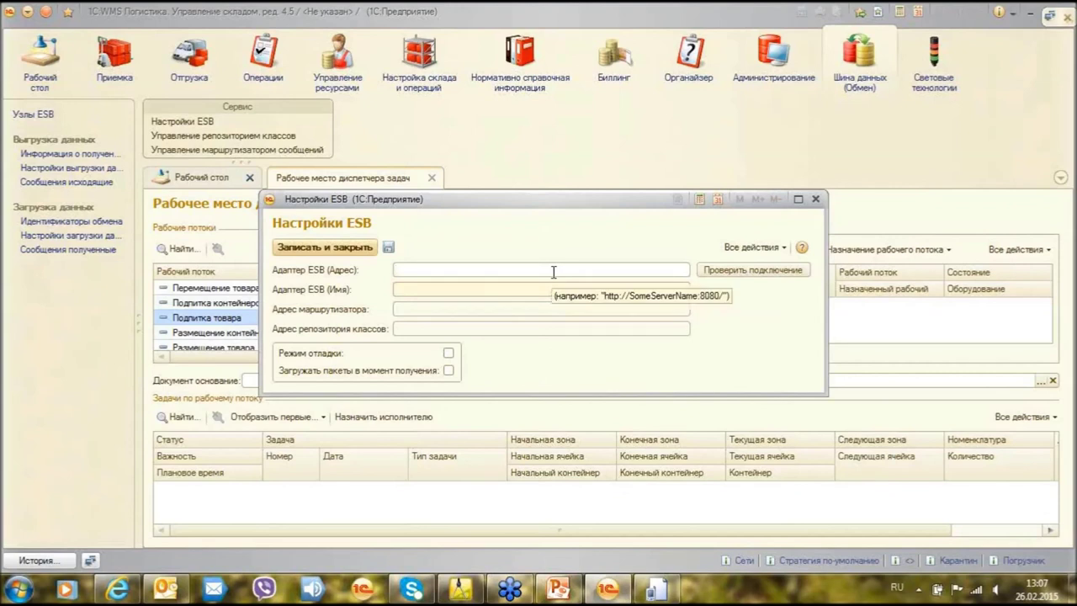
click(815, 199)
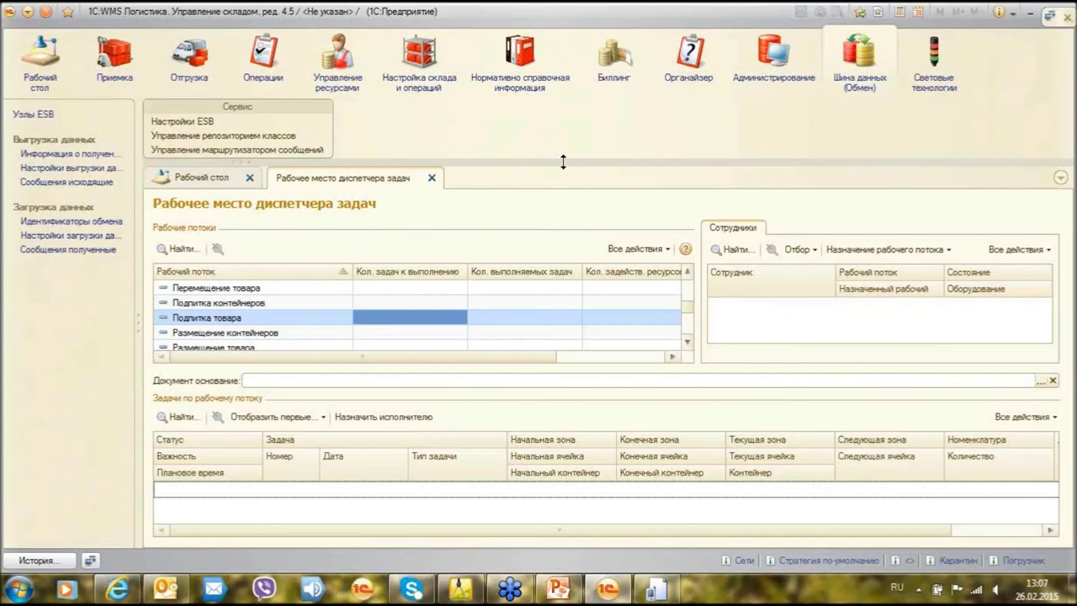
Widen the navigation area slightly and show the "Световые технологии" section.
drag(143, 324, 161, 324)
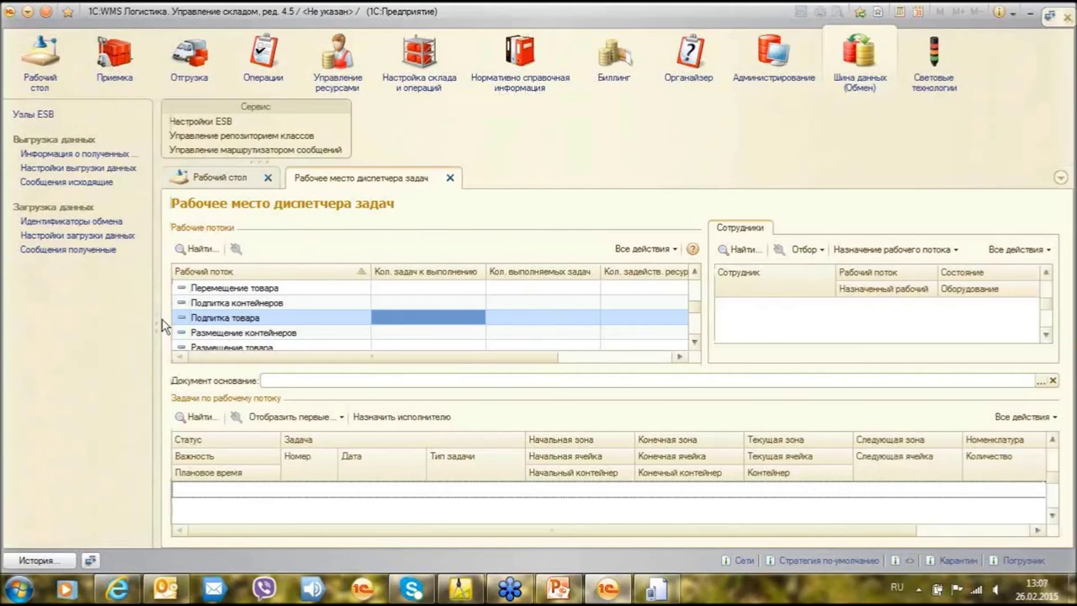
click(935, 69)
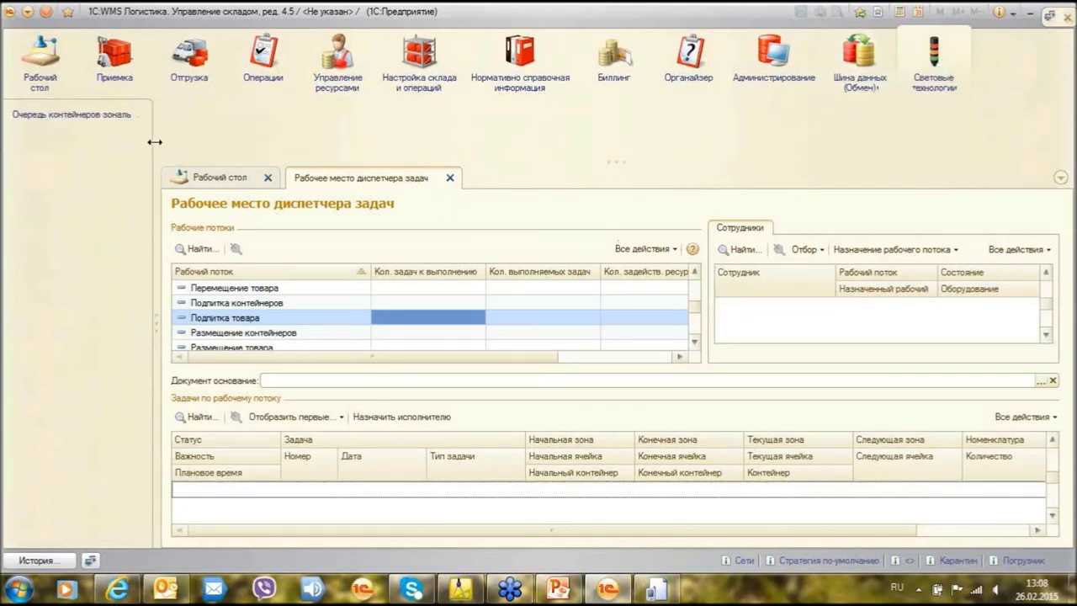
click(149, 334)
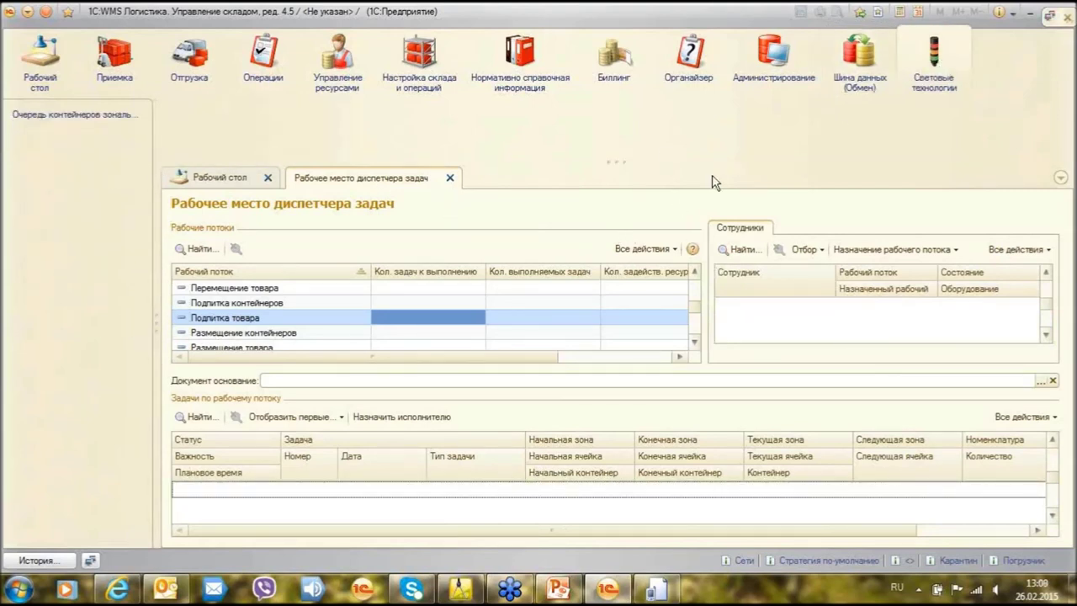